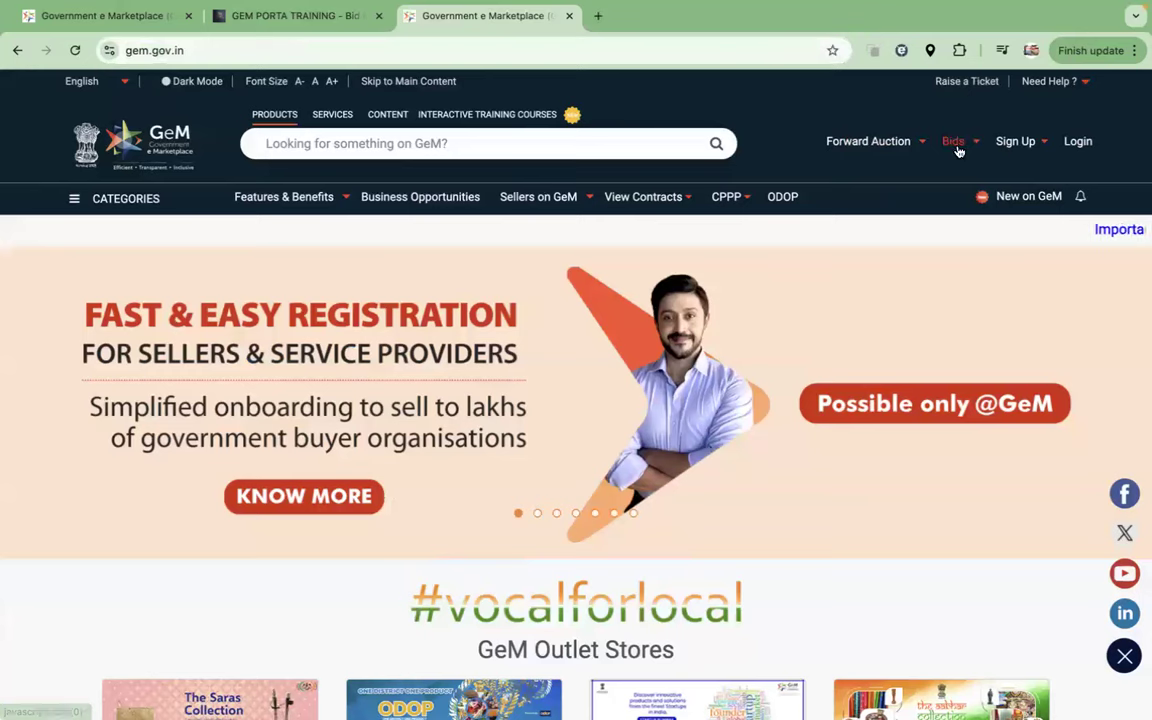
# Step: Open Sign Up > Seller/Service Provider registration and highlight the Pre-requisites and Terms & Conditions steps
pyautogui.moveTo(1015, 143)
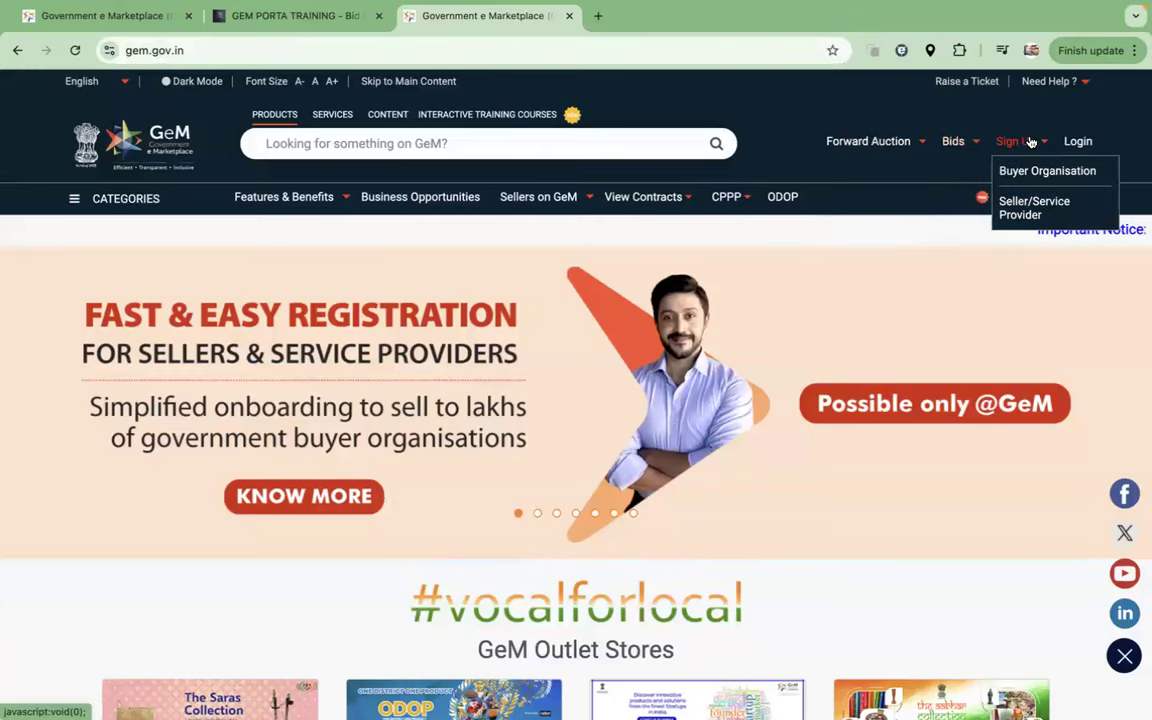
pyautogui.click(1032, 204)
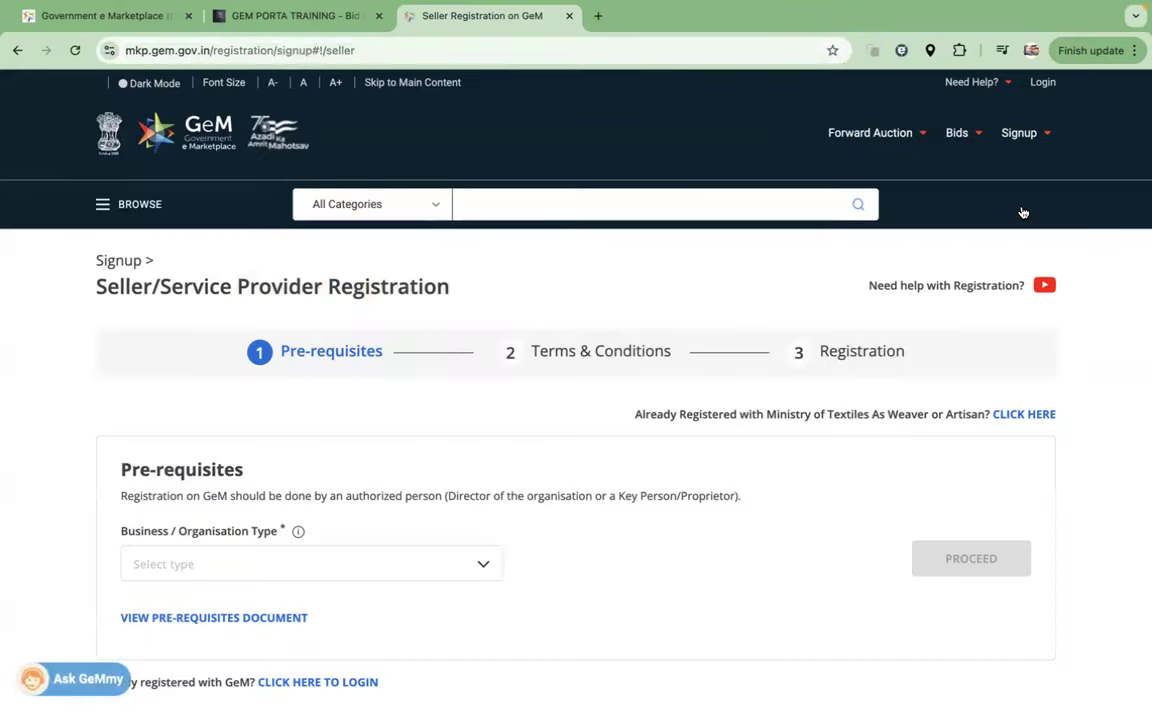
pyautogui.moveTo(390, 354); pyautogui.dragTo(252, 350)
pyautogui.click(670, 356)
pyautogui.moveTo(670, 356); pyautogui.dragTo(531, 352)
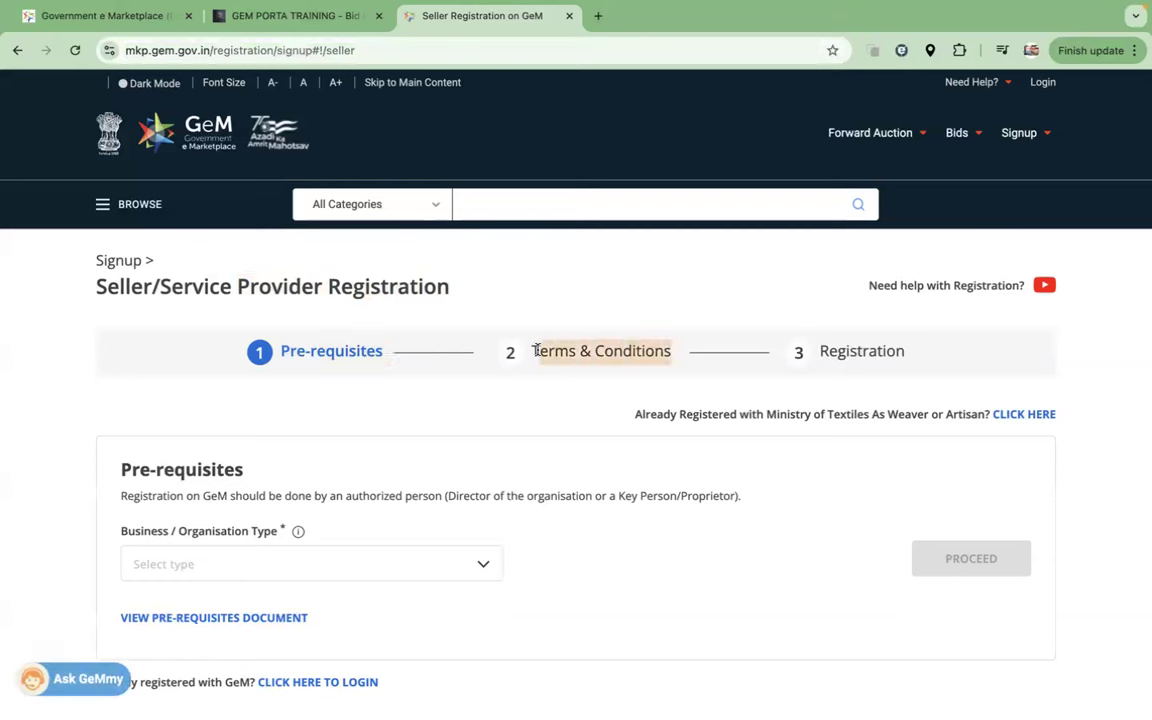
pyautogui.click(909, 357)
# Step: Highlight the Registration step, review the three registration stages and scroll down the page
pyautogui.moveTo(909, 357); pyautogui.dragTo(820, 350)
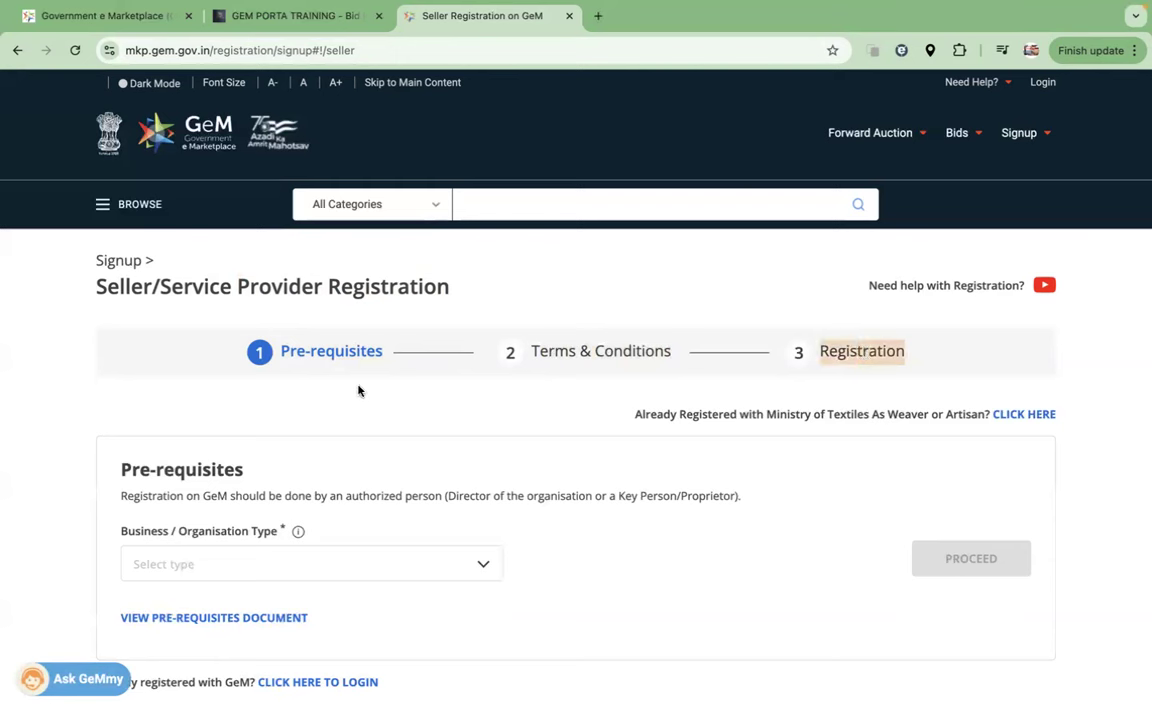
pyautogui.moveTo(280, 351); pyautogui.dragTo(907, 363)
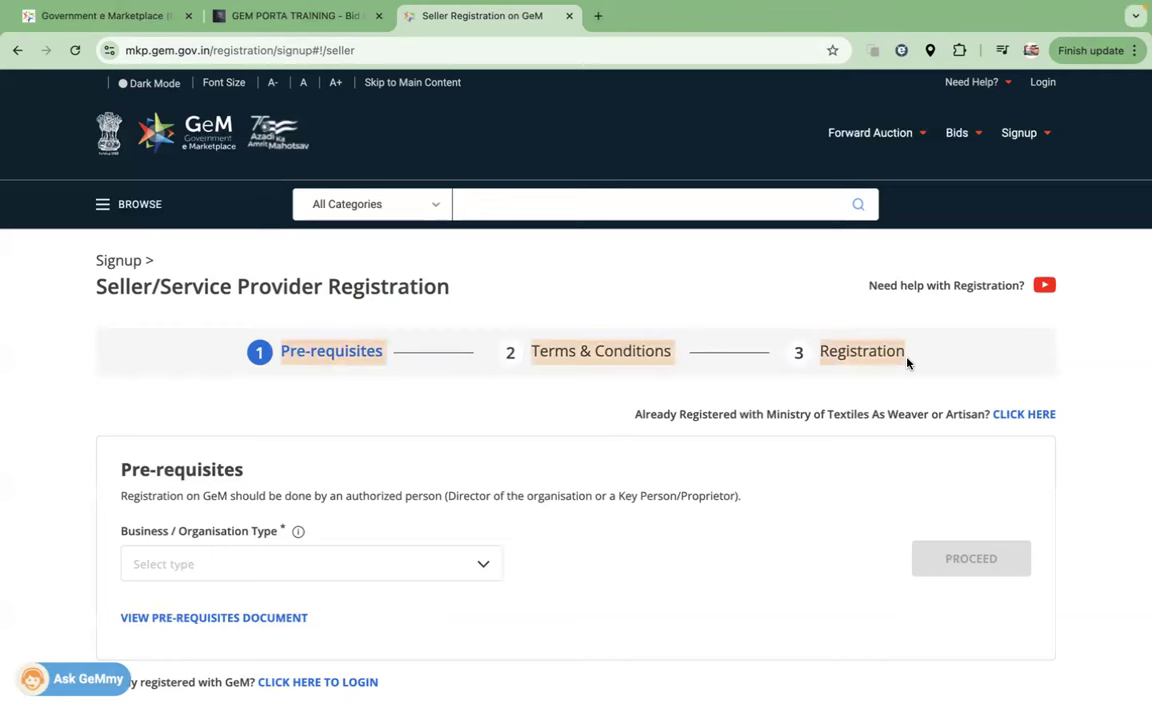
pyautogui.moveTo(383, 353); pyautogui.dragTo(283, 353)
pyautogui.scroll(-1, 419, 445)
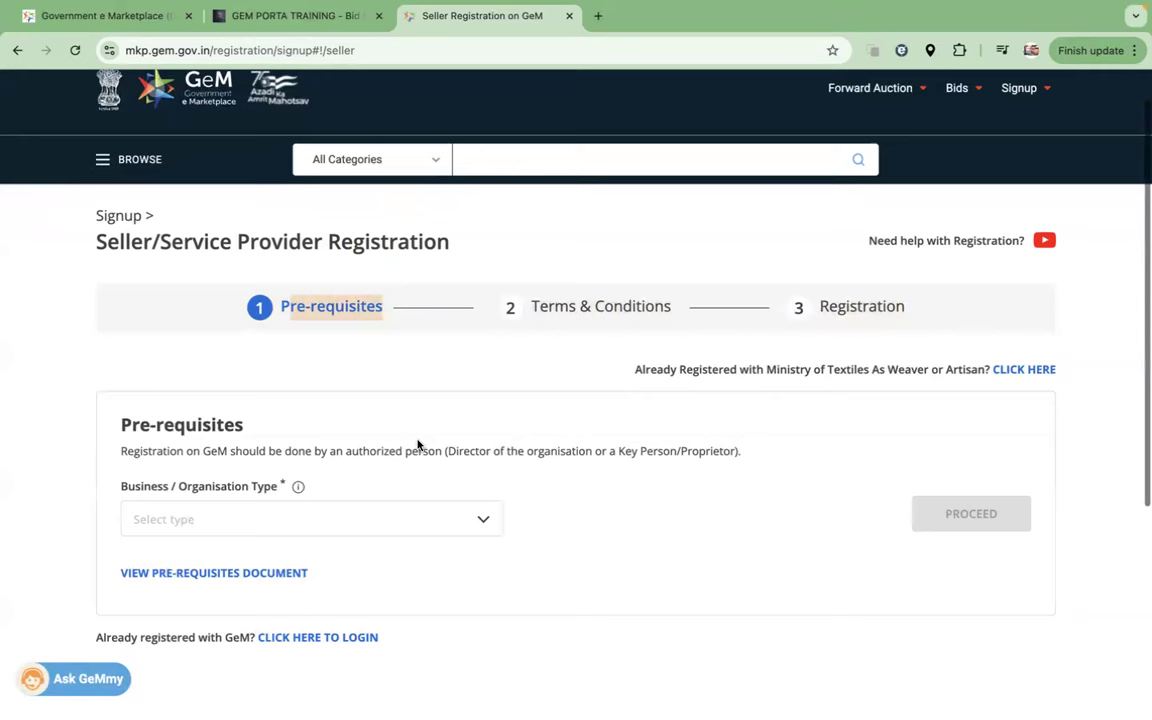
pyautogui.scroll(-2, 418, 445)
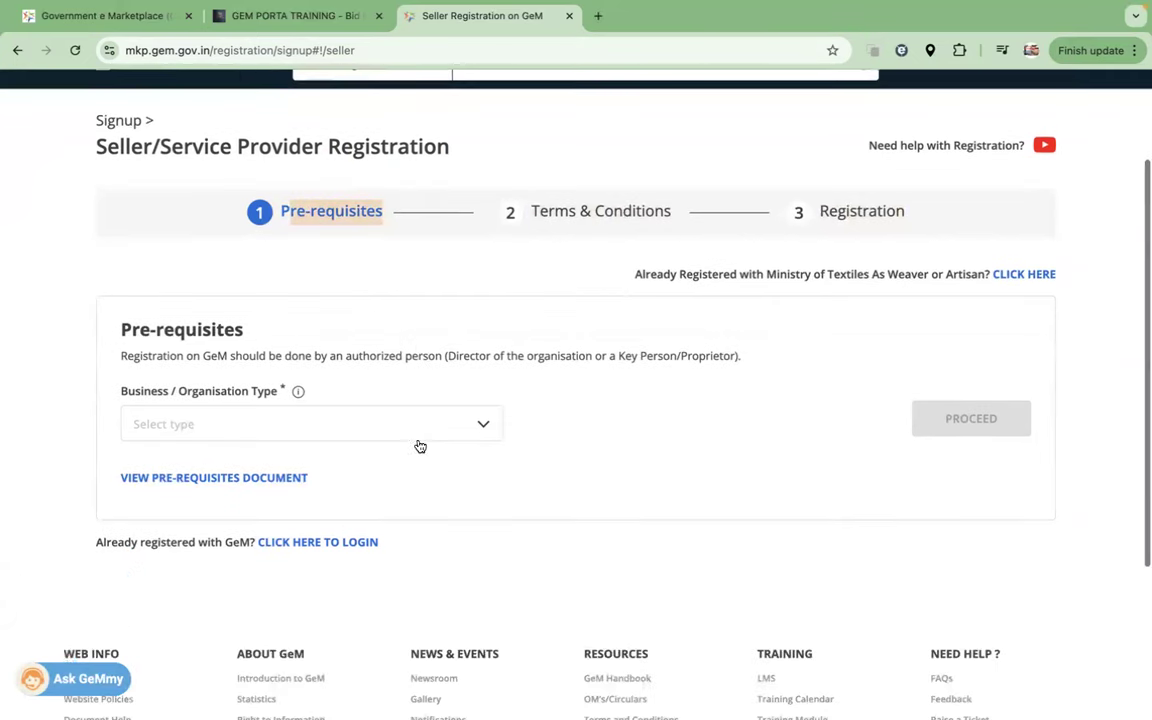
pyautogui.moveTo(114, 392); pyautogui.dragTo(281, 400)
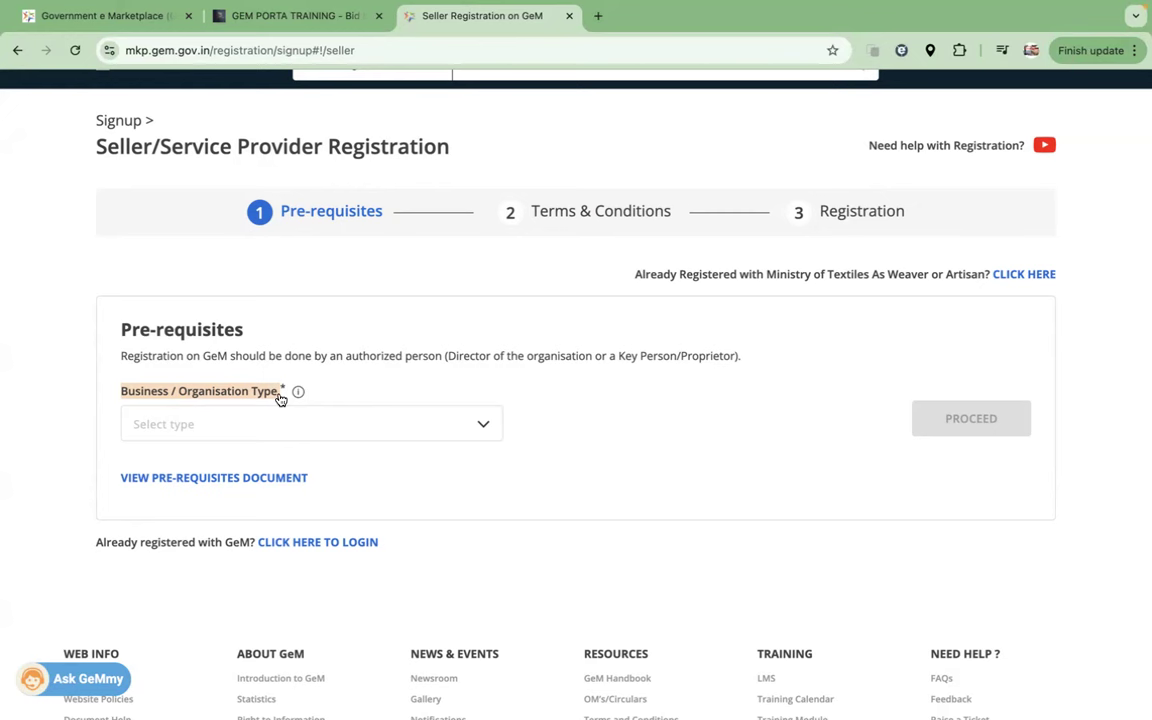
# Step: Try Firm, then set Business / Organisation Type to Proprietorship and review its required and optional prerequisites
pyautogui.click(229, 426)
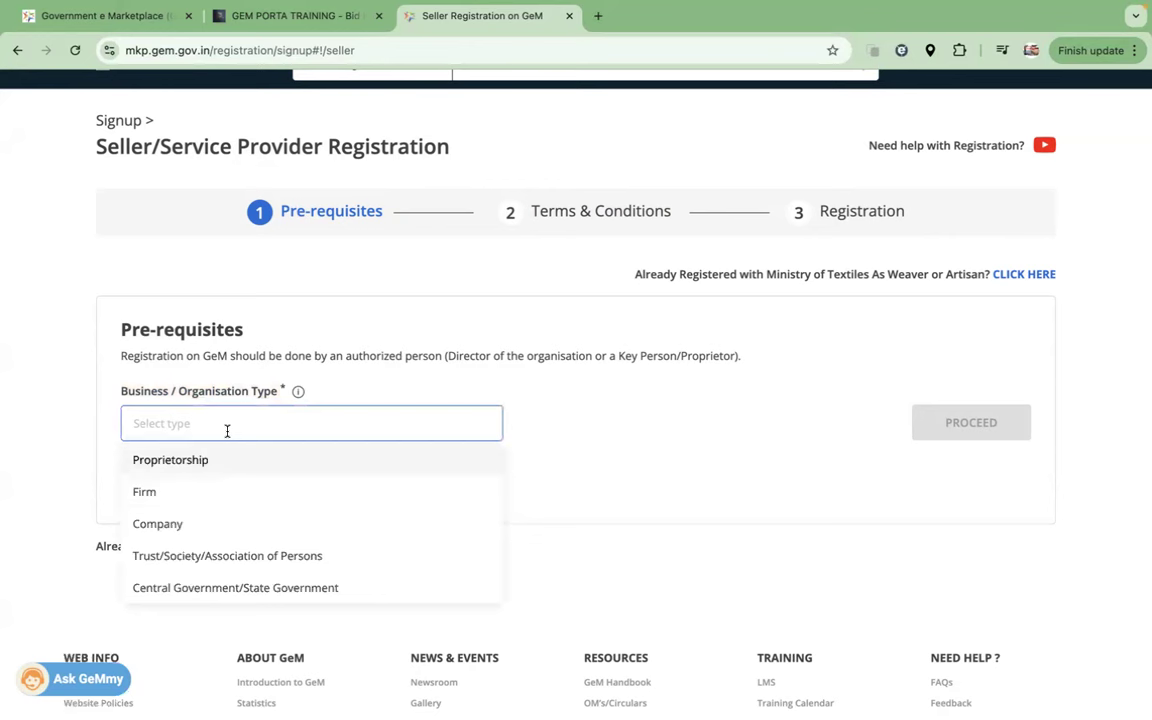
pyautogui.click(163, 490)
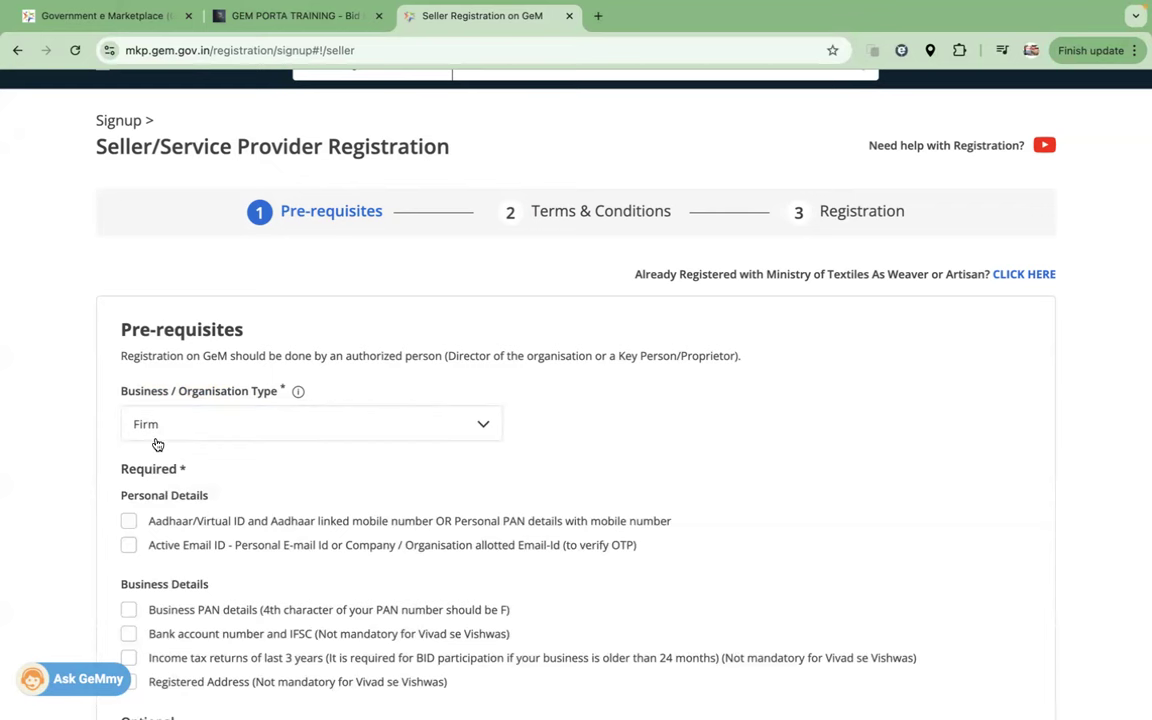
pyautogui.scroll(-1, 293, 491)
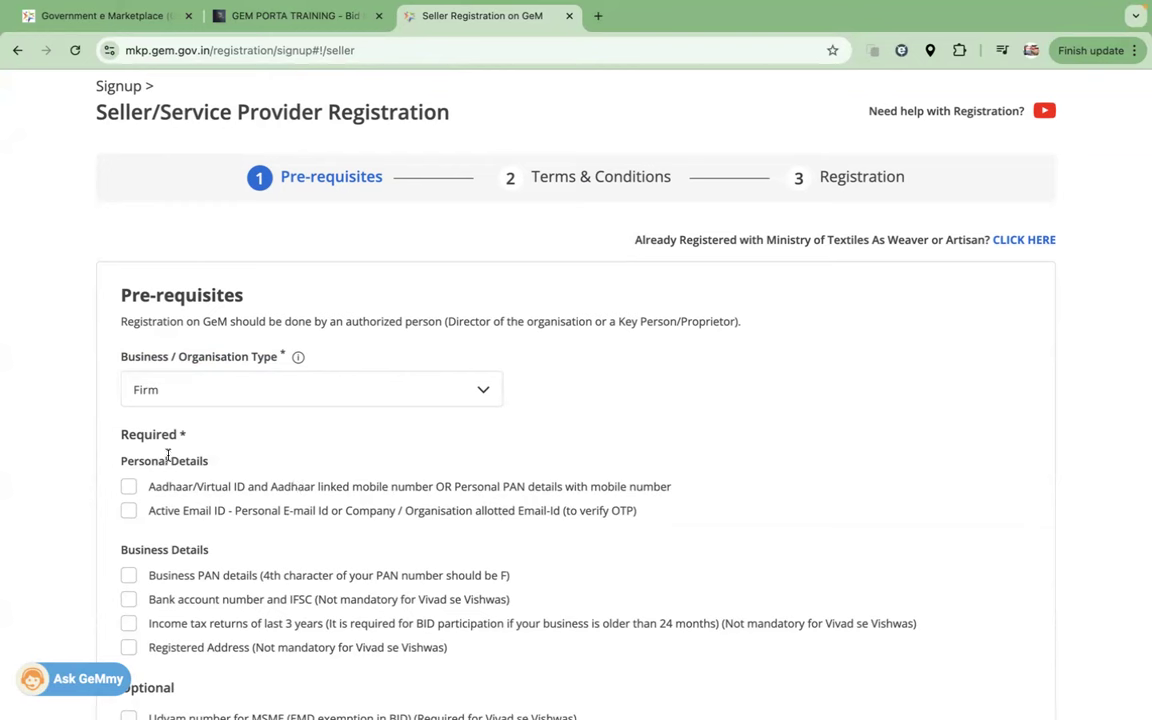
pyautogui.click(134, 388)
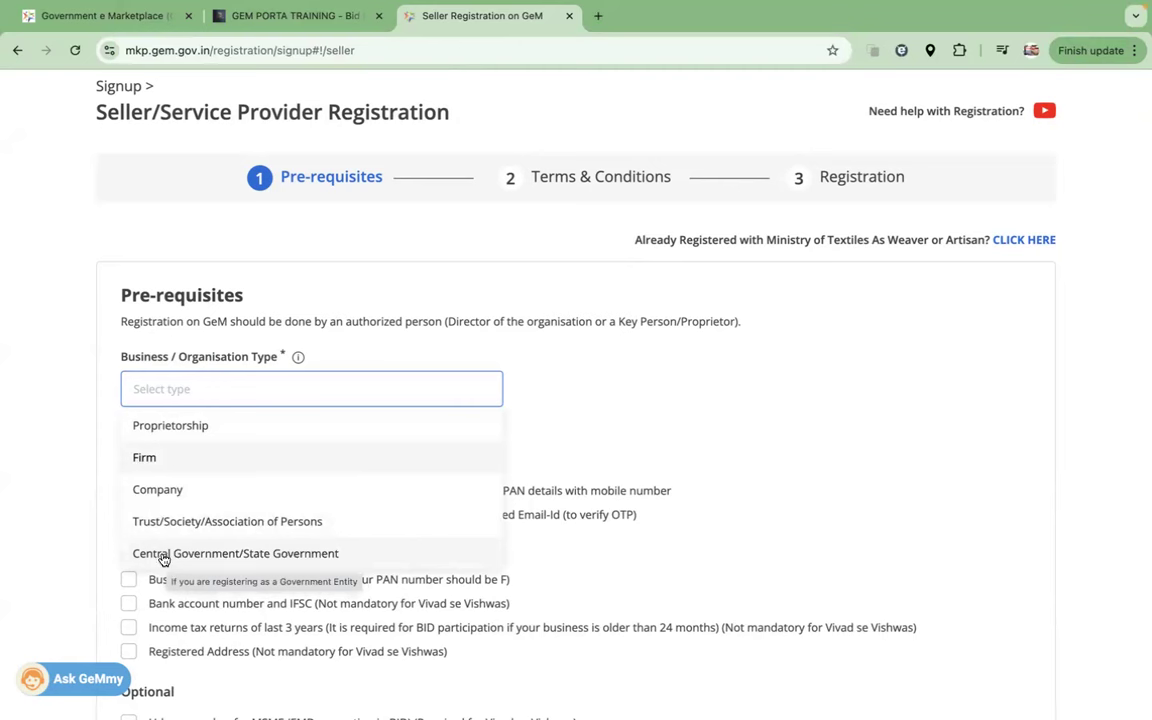
pyautogui.click(172, 430)
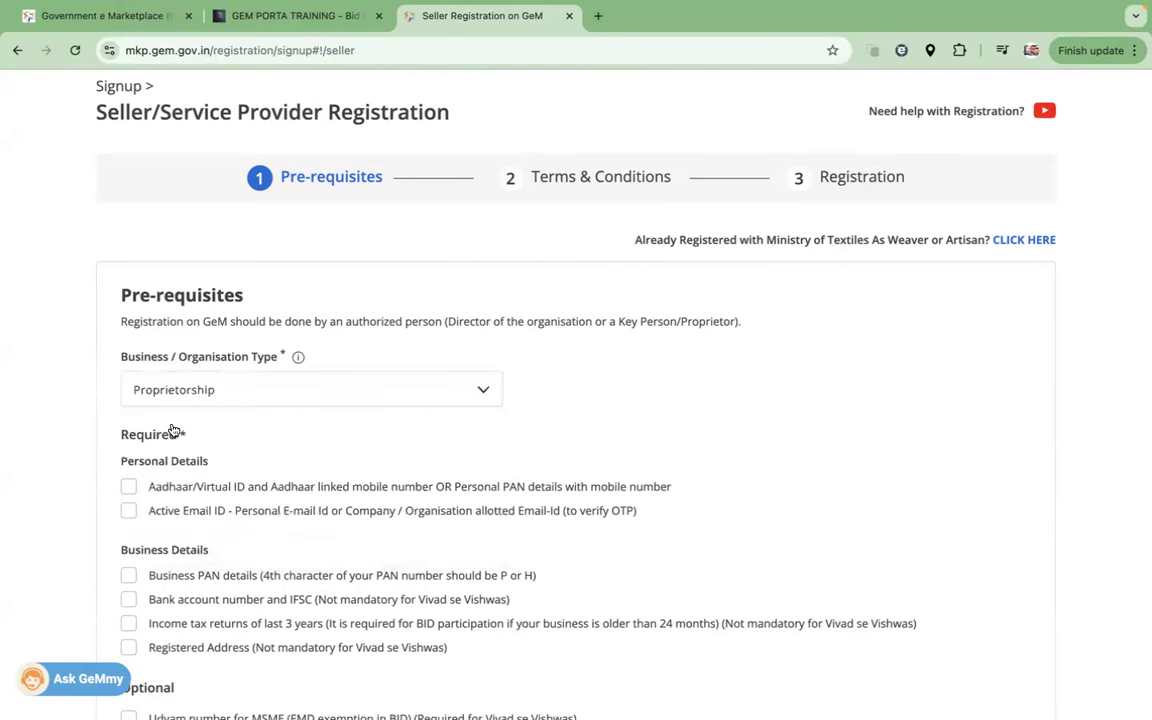
pyautogui.scroll(-3, 262, 428)
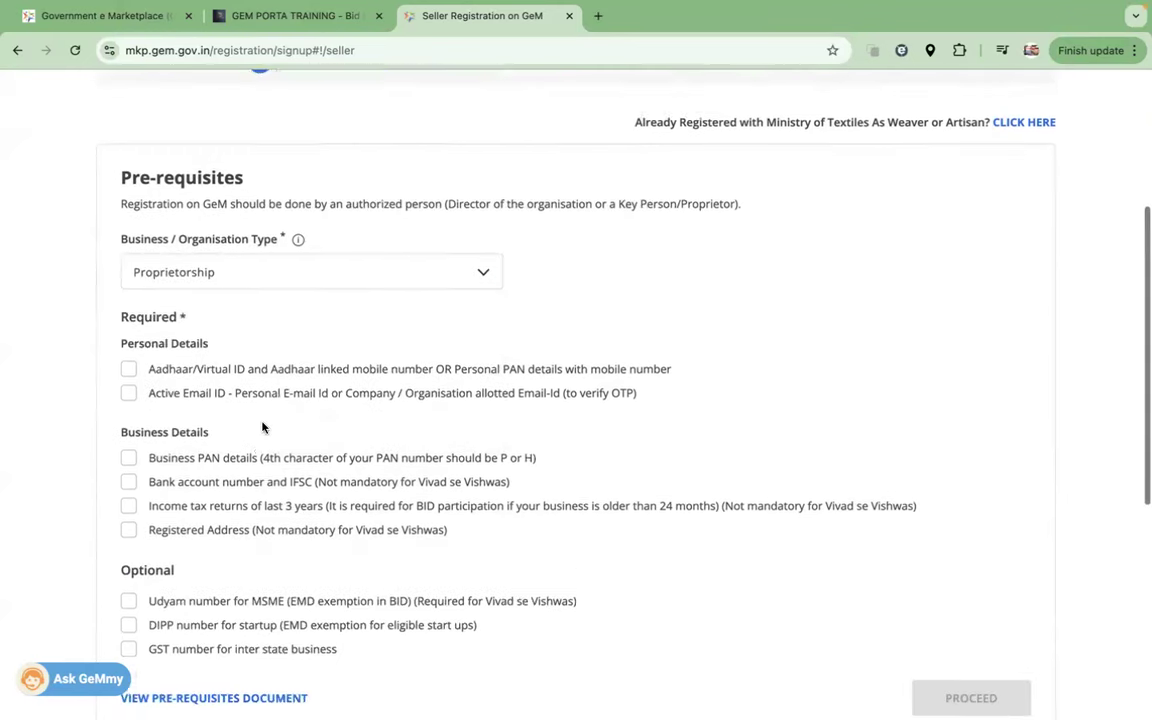
pyautogui.moveTo(115, 290); pyautogui.dragTo(105, 319)
pyautogui.moveTo(218, 407); pyautogui.dragTo(112, 407)
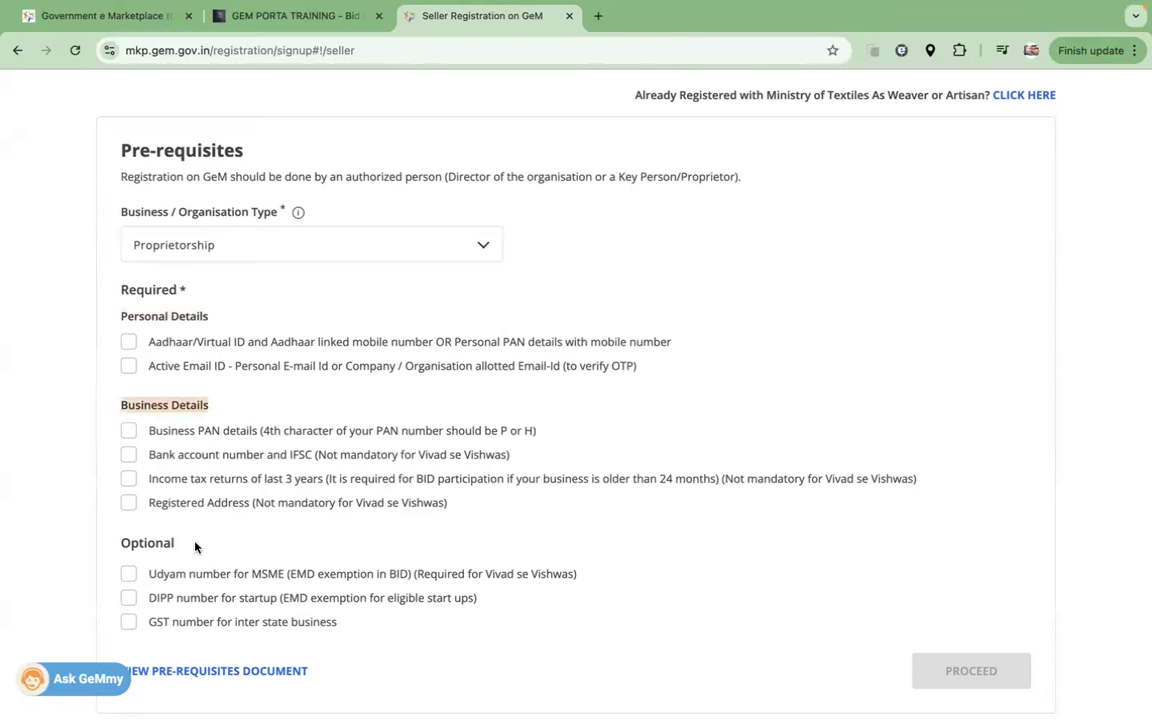
pyautogui.moveTo(195, 546); pyautogui.dragTo(129, 546)
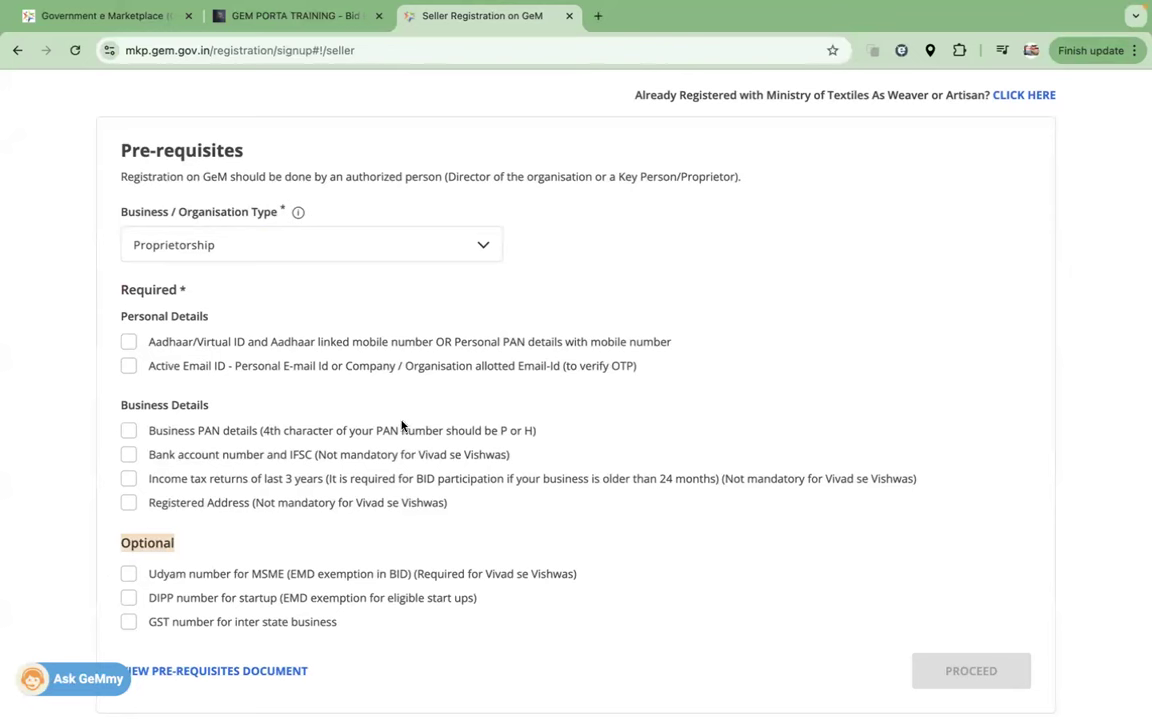
# Step: Tick Aadhaar/PAN, email ID, Business PAN, bank account/IFSC, income tax returns and Registered Address prerequisites
pyautogui.click(129, 342)
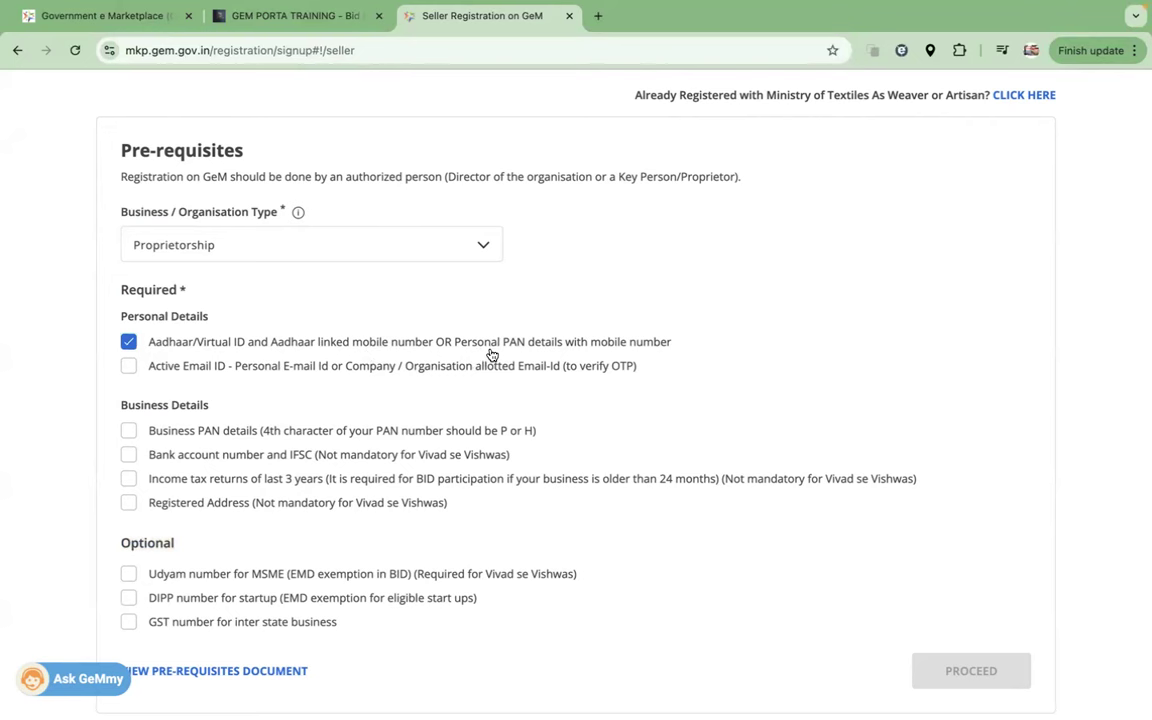
pyautogui.moveTo(533, 347); pyautogui.dragTo(287, 349)
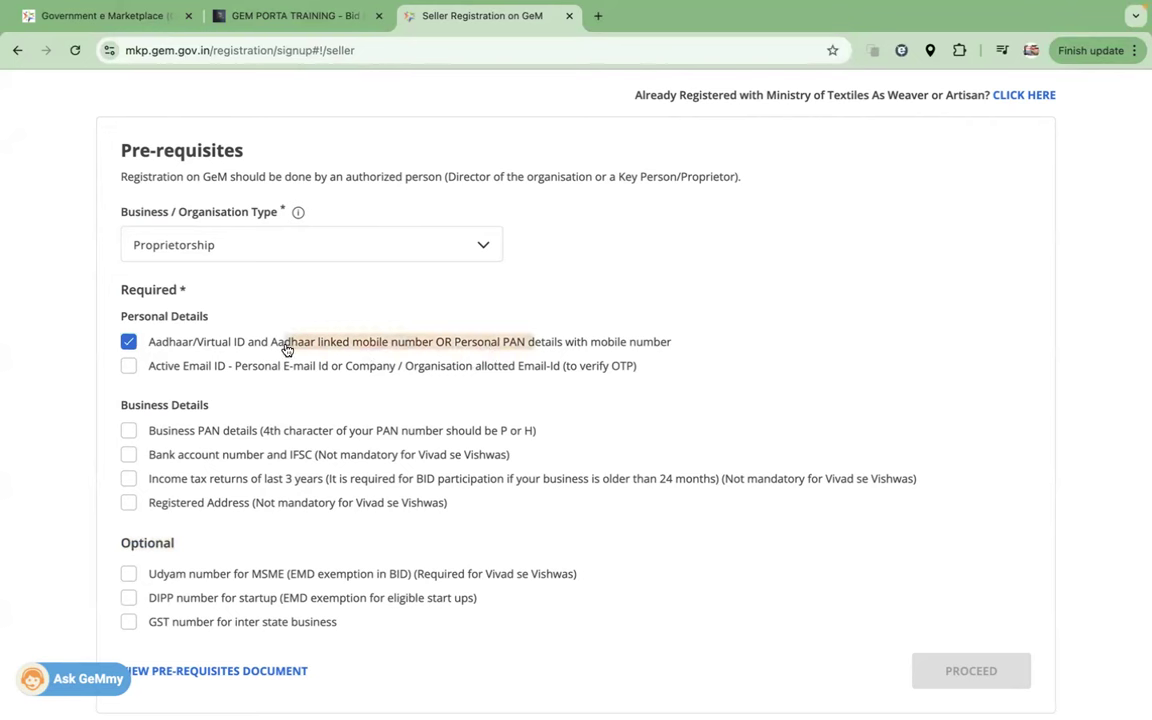
pyautogui.click(129, 367)
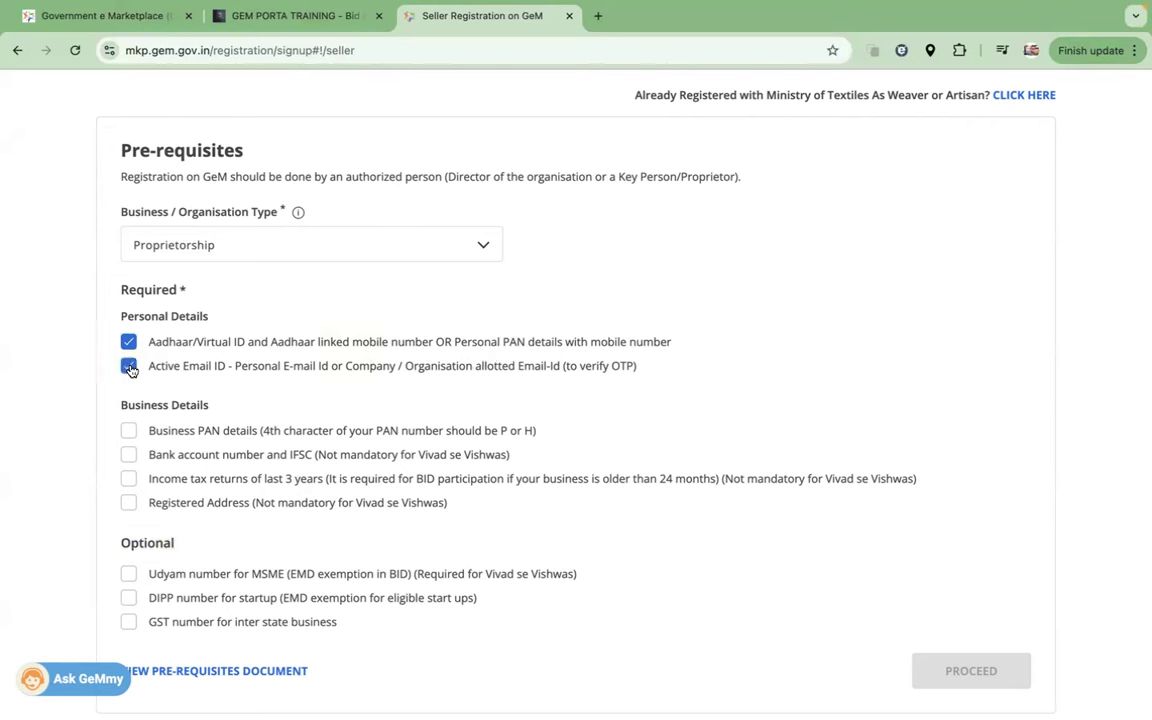
pyautogui.click(129, 432)
pyautogui.click(130, 456)
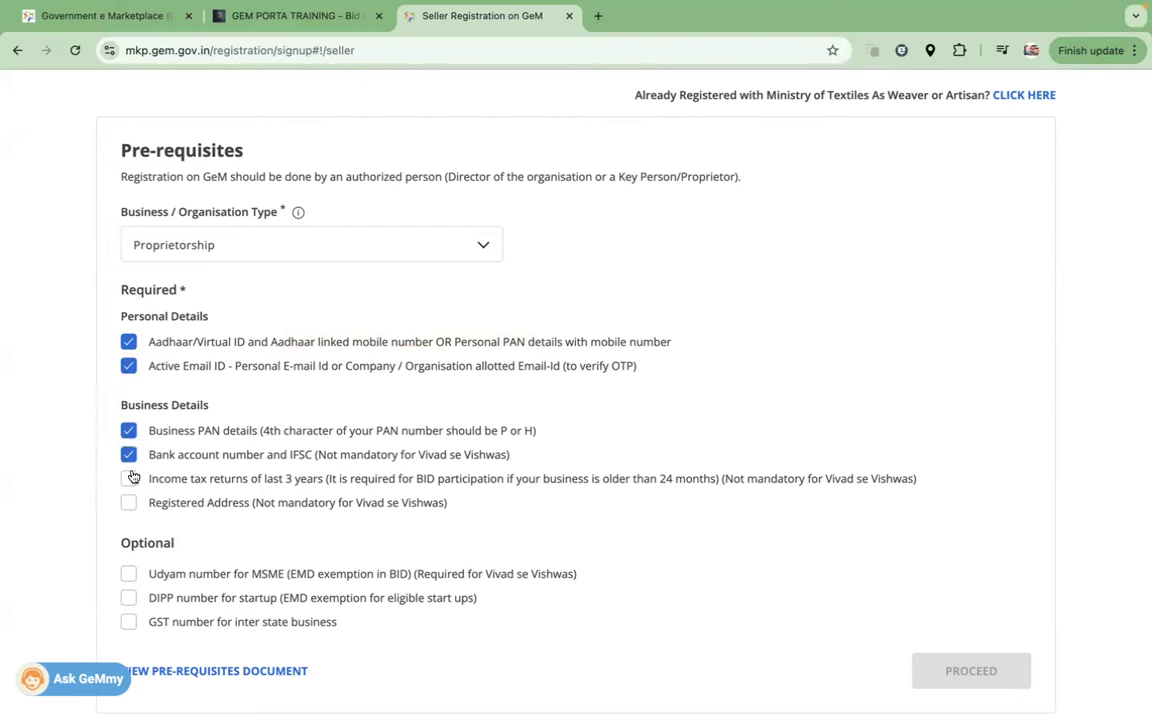
pyautogui.click(129, 480)
pyautogui.moveTo(700, 481); pyautogui.dragTo(543, 478)
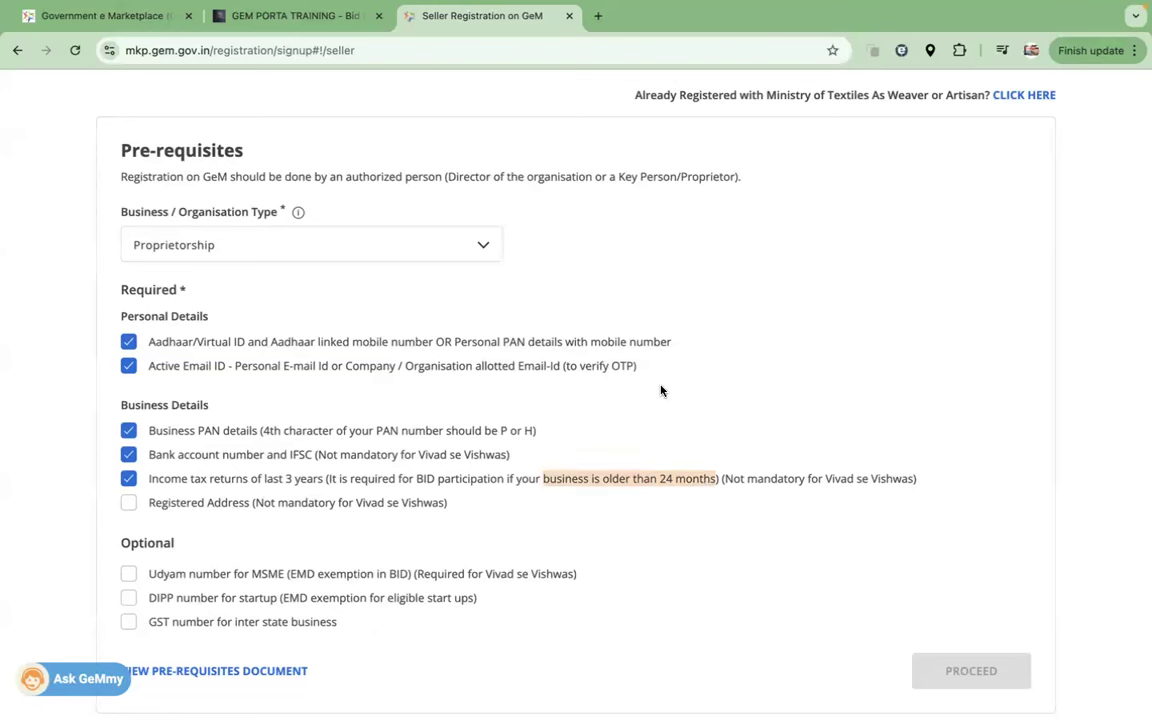
pyautogui.click(128, 505)
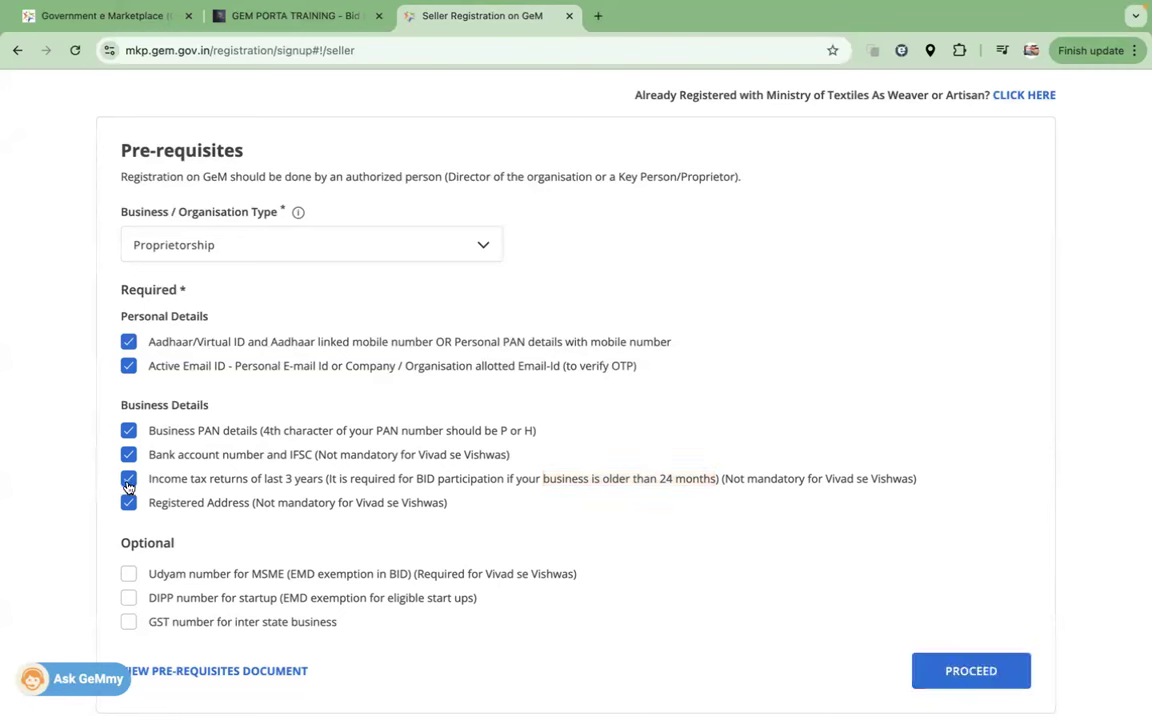
pyautogui.click(128, 484)
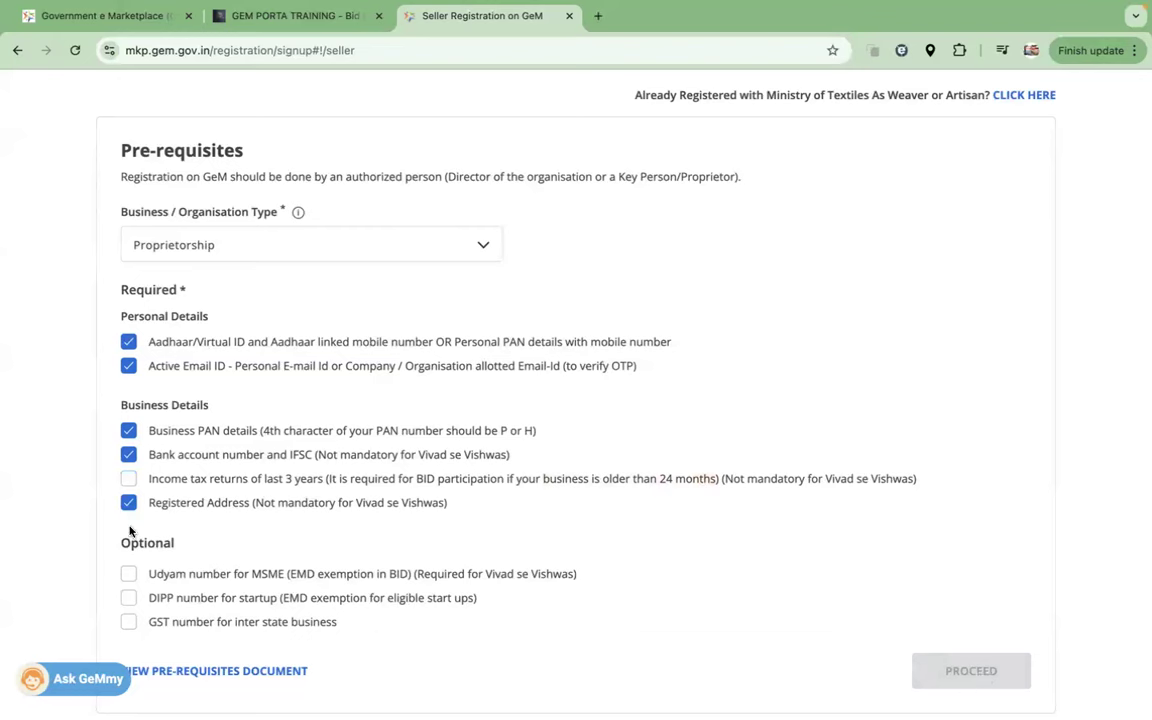
pyautogui.click(129, 479)
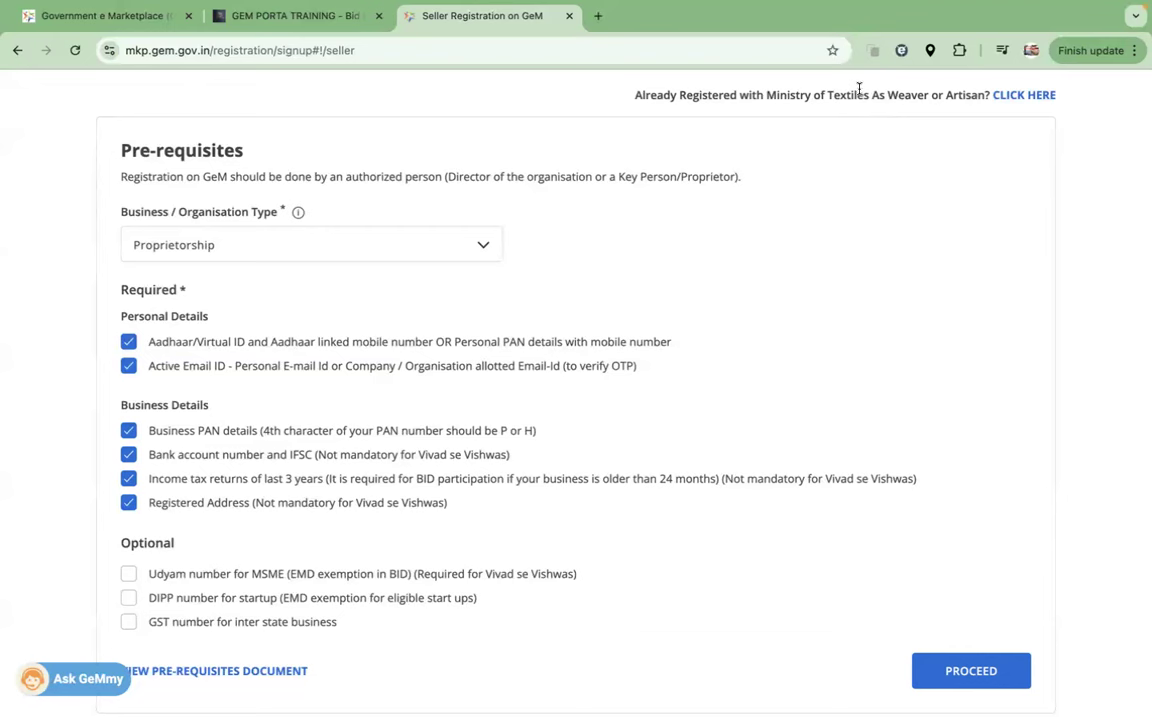
# Step: Scroll through the checklist and tick the optional Udyam MSME, DIPP startup and GST number items
pyautogui.scroll(1, 689, 401)
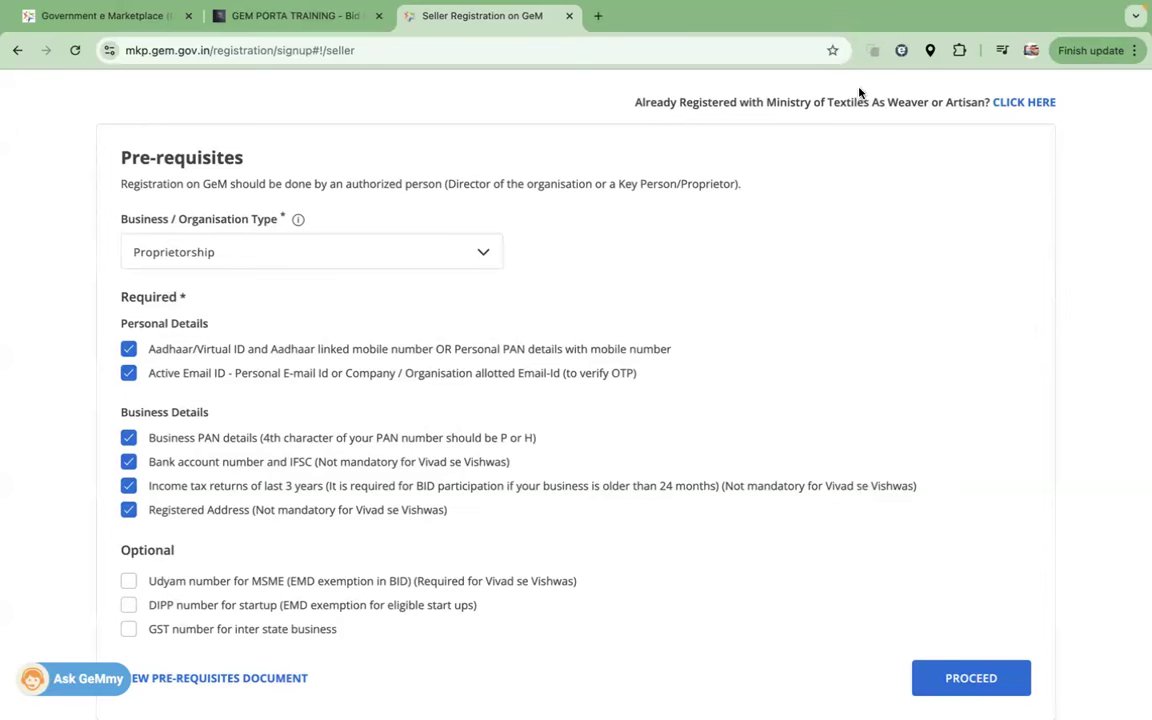
pyautogui.scroll(-1, 452, 385)
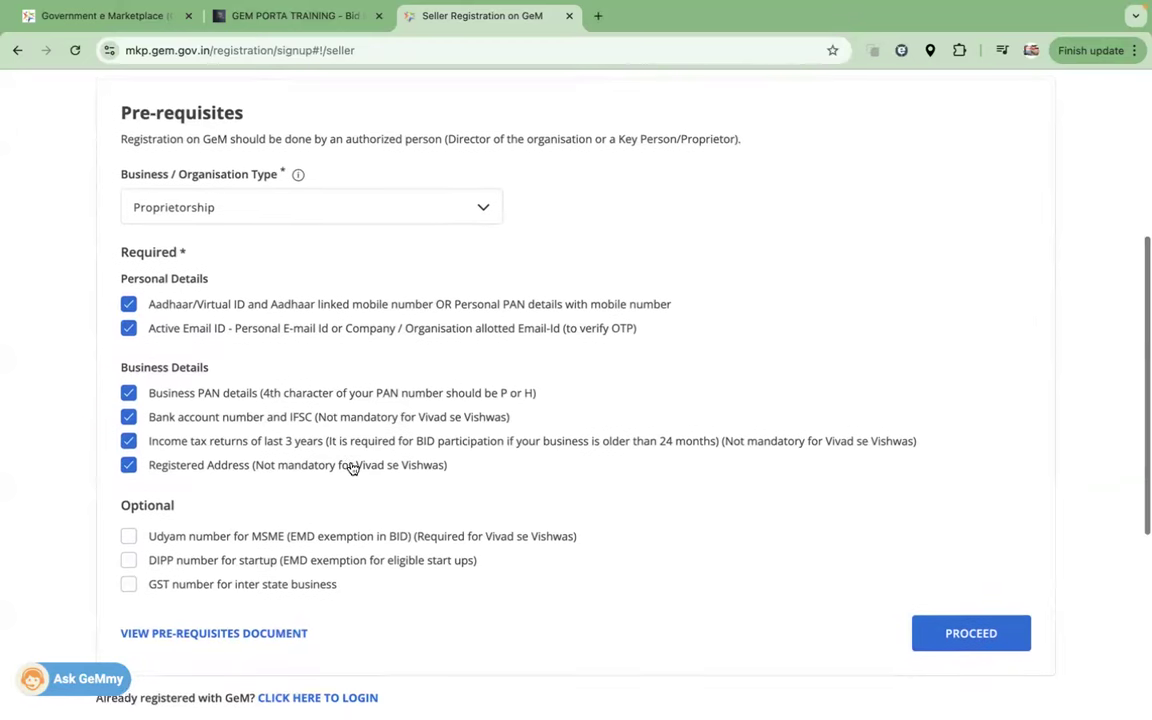
pyautogui.scroll(1, 352, 466)
pyautogui.scroll(1, 352, 466)
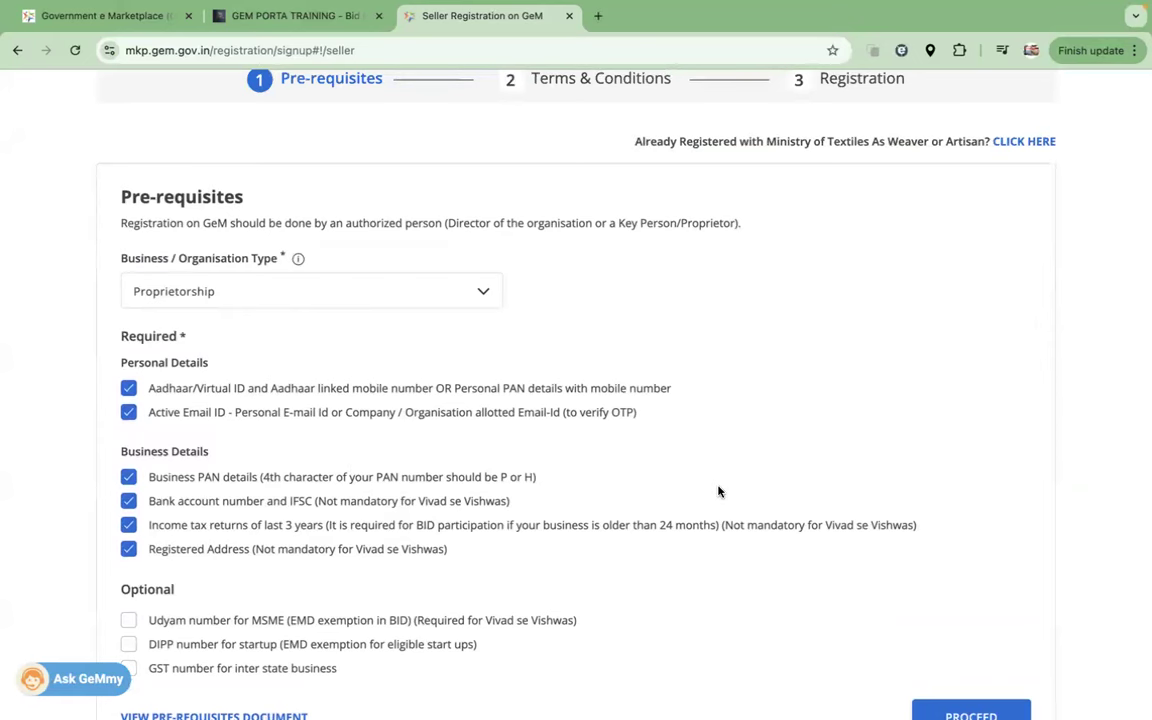
pyautogui.scroll(-3, 718, 491)
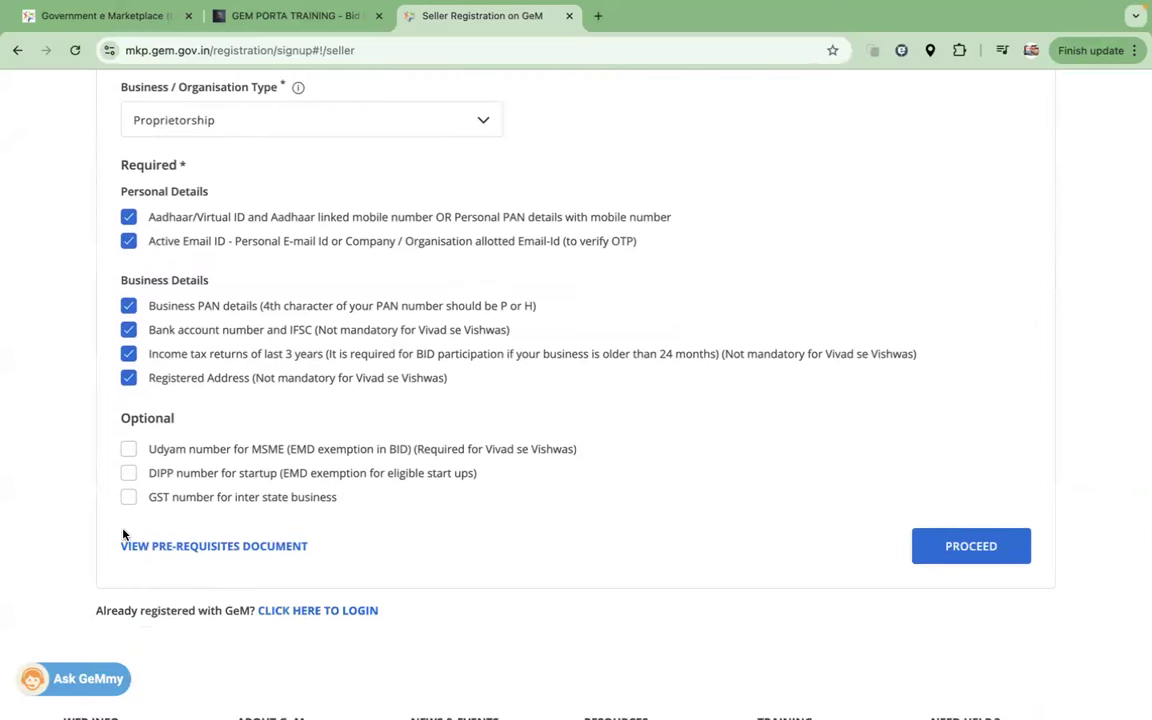
pyautogui.click(127, 449)
pyautogui.click(129, 474)
pyautogui.click(128, 498)
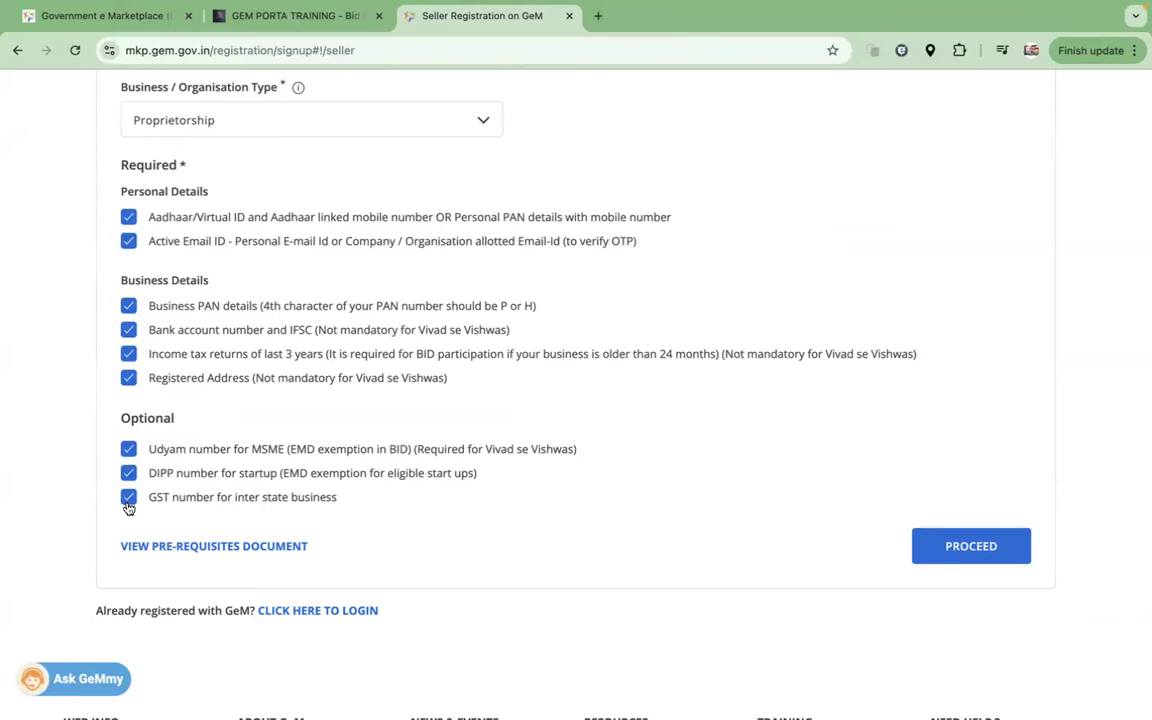
# Step: Untick the Udyam, DIPP and GST items again, keeping only required ones, and return to the top
pyautogui.click(128, 449)
pyautogui.click(128, 473)
pyautogui.click(128, 498)
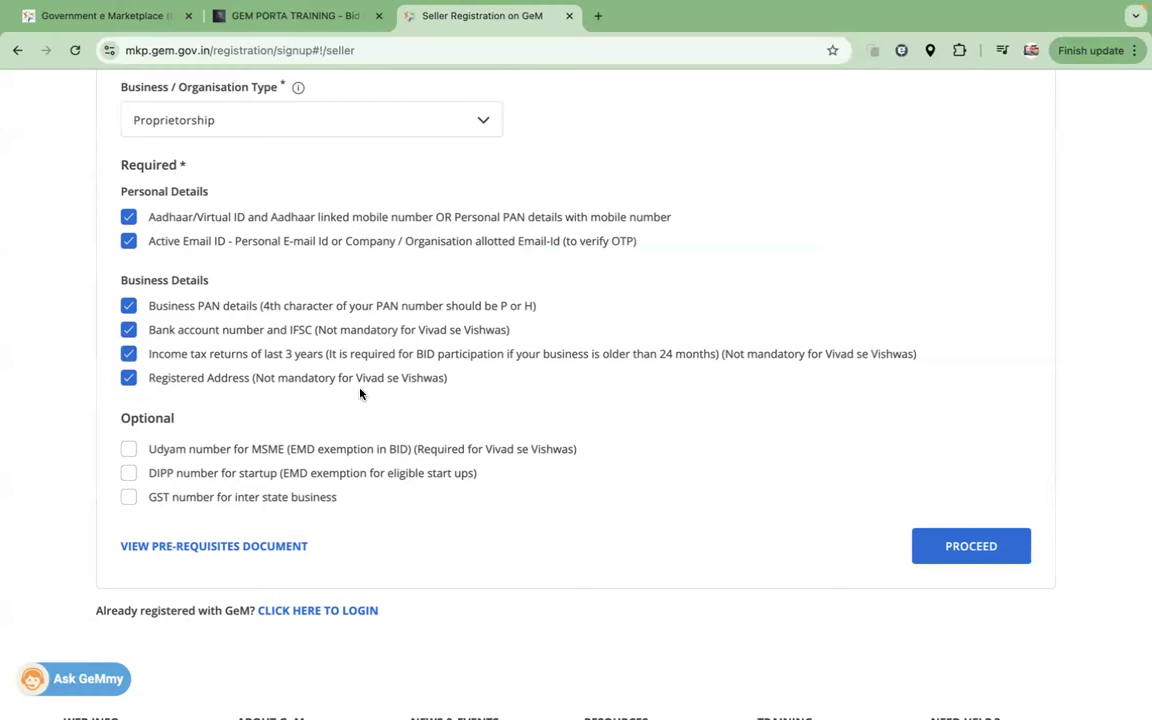
pyautogui.scroll(2, 348, 345)
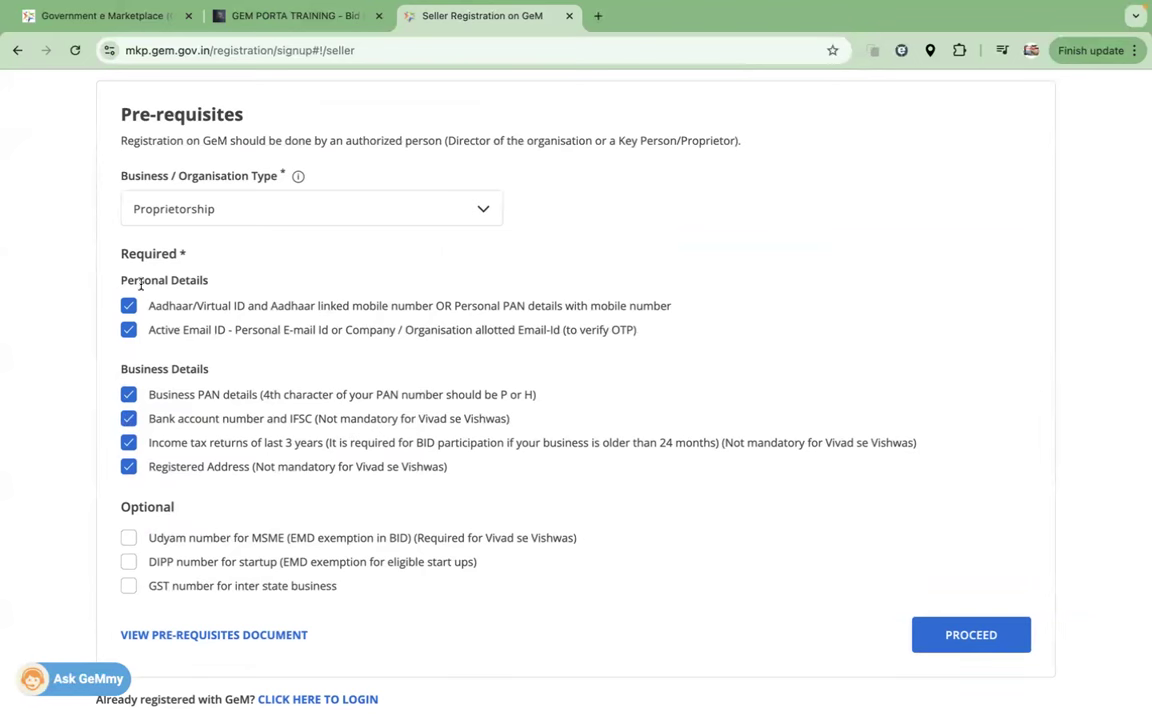
pyautogui.scroll(6, 290, 270)
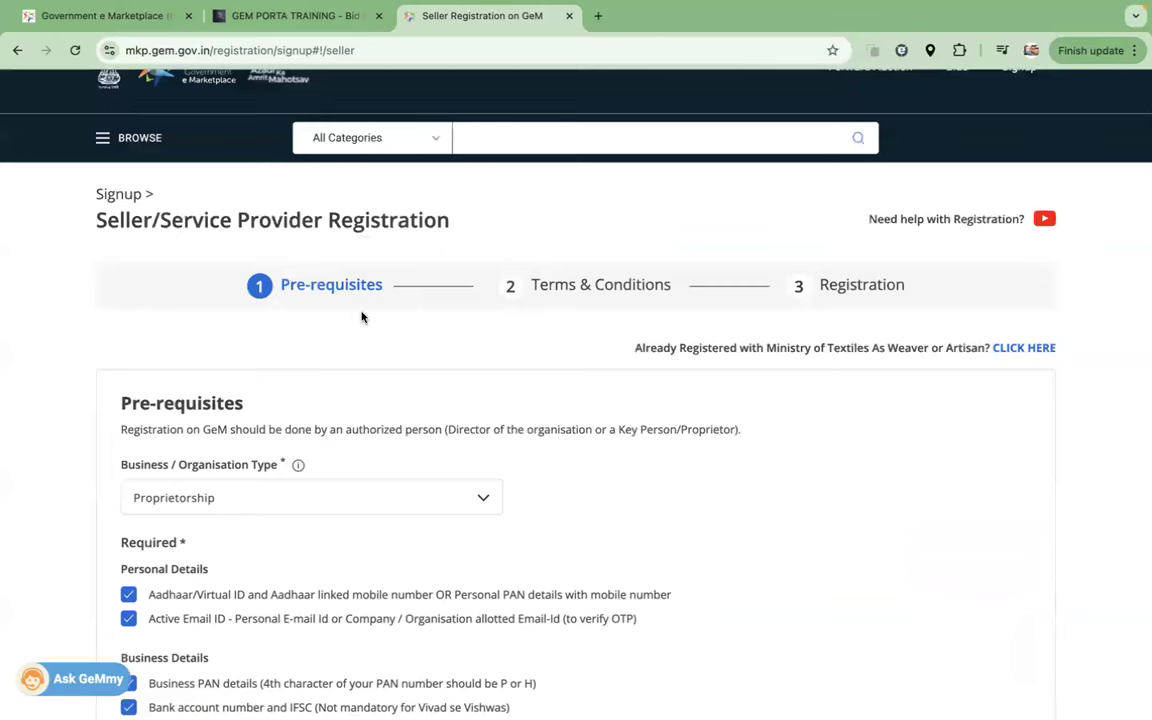
pyautogui.moveTo(531, 285); pyautogui.dragTo(681, 289)
# Step: Proceed from Pre-requisites to the Terms & Conditions step
pyautogui.scroll(-1, 688, 496)
pyautogui.scroll(-6, 688, 496)
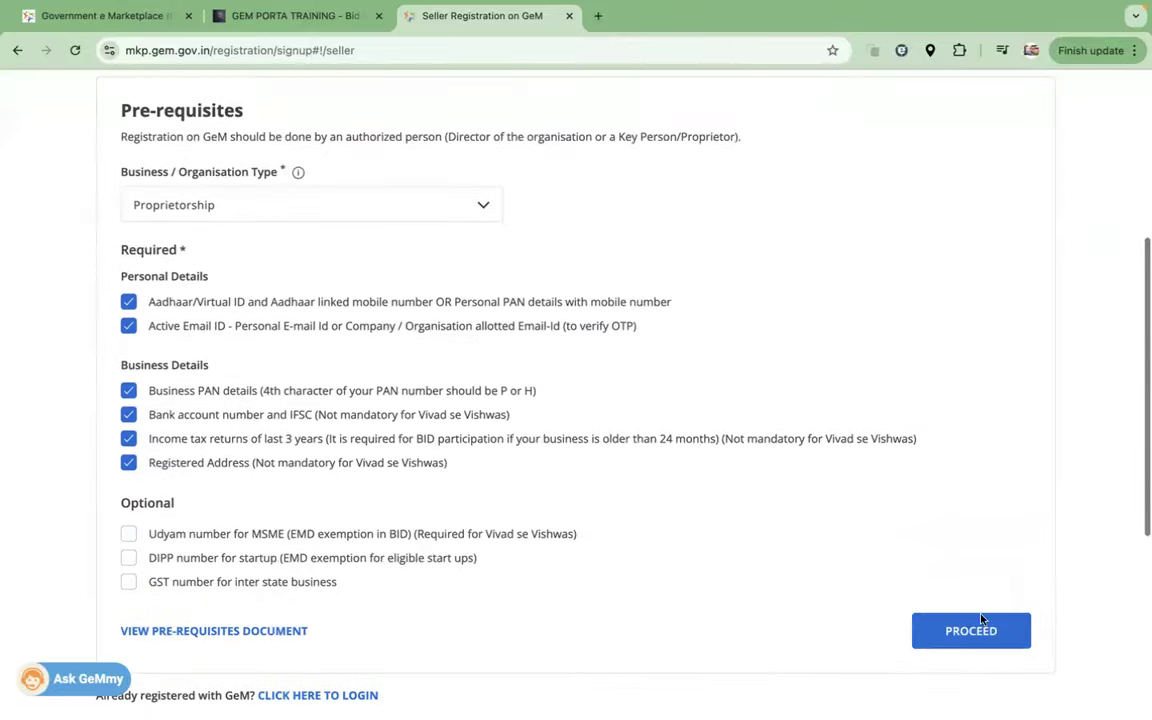
pyautogui.click(969, 632)
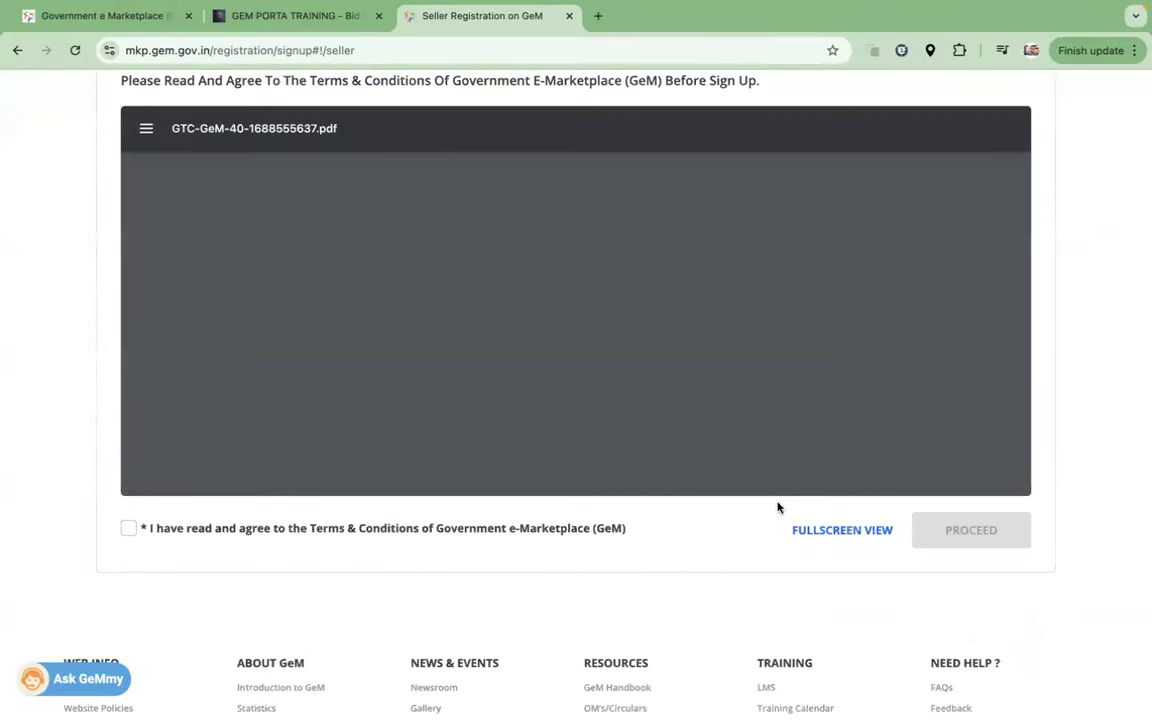
pyautogui.scroll(4, 1054, 426)
pyautogui.moveTo(380, 351); pyautogui.dragTo(278, 351)
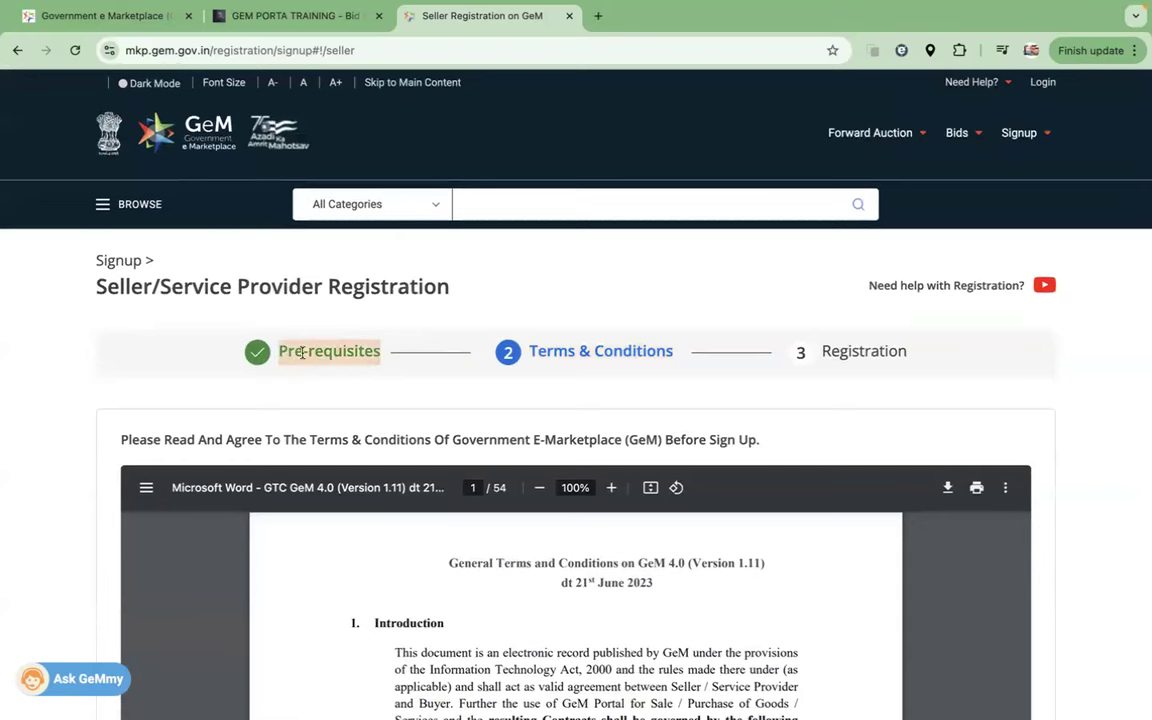
pyautogui.moveTo(529, 351); pyautogui.dragTo(681, 355)
# Step: Scroll through the embedded GTC GeM 4.0 terms document
pyautogui.scroll(-5, 794, 405)
pyautogui.scroll(-10, 585, 437)
pyautogui.scroll(-6, 585, 437)
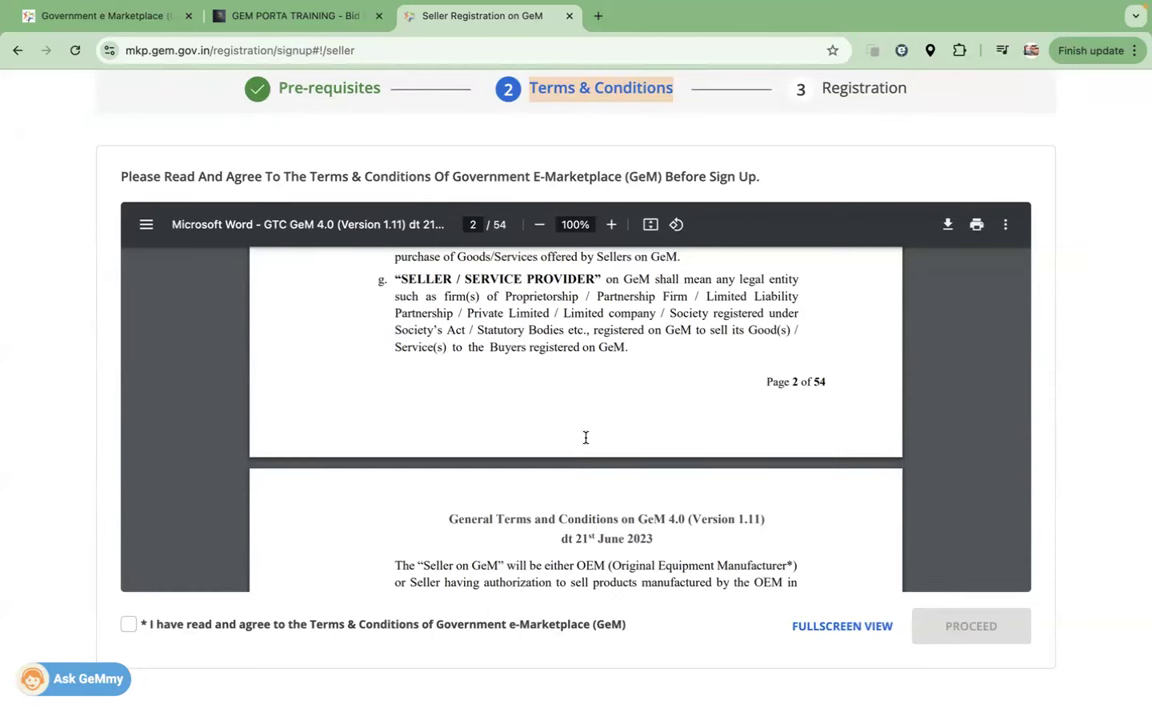
pyautogui.scroll(-10, 602, 463)
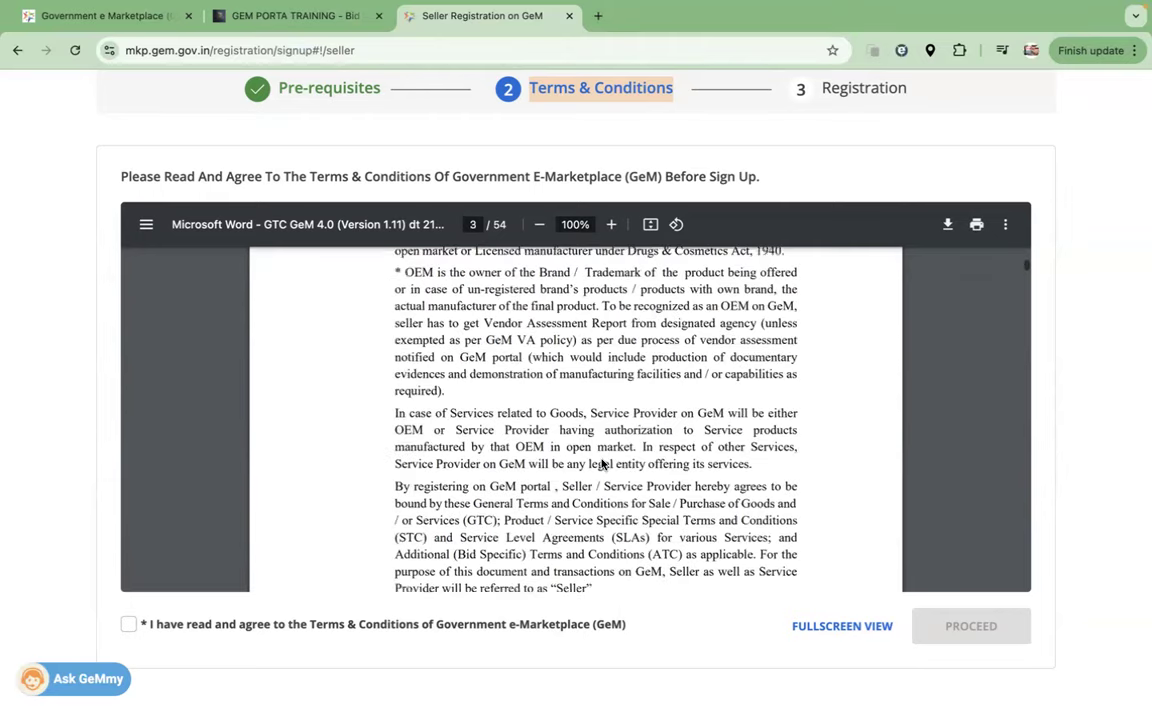
pyautogui.scroll(-10, 602, 463)
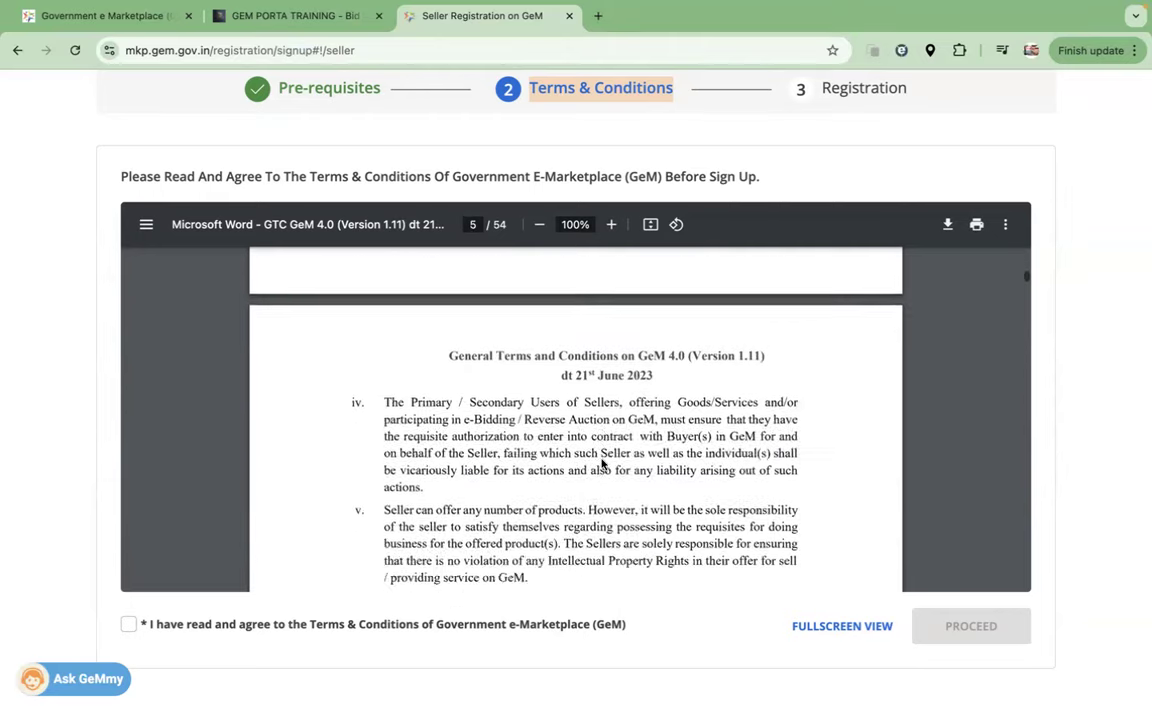
pyautogui.moveTo(509, 229); pyautogui.dragTo(492, 229)
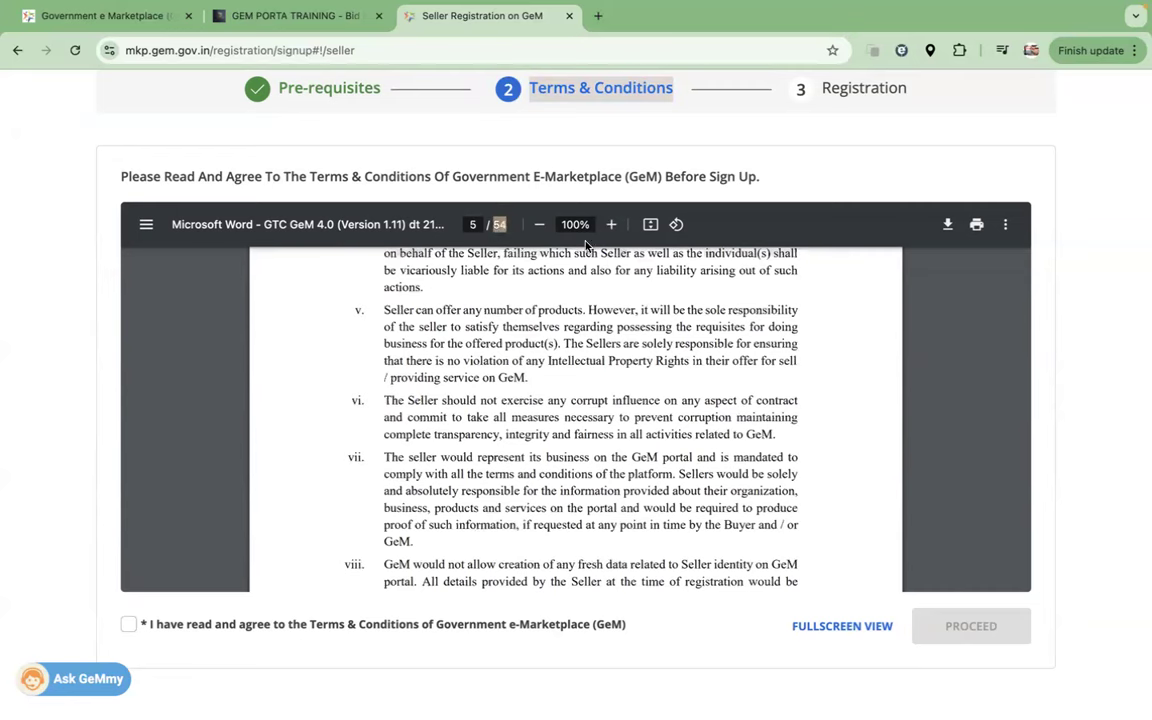
pyautogui.click(948, 226)
pyautogui.click(640, 401)
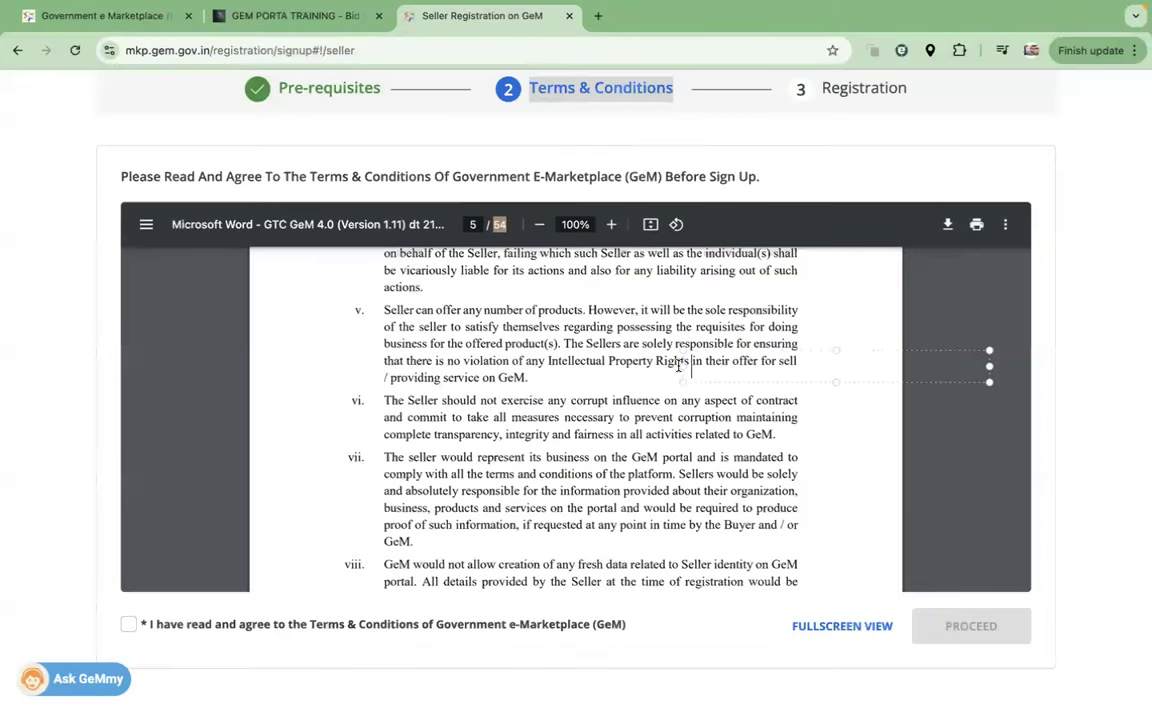
pyautogui.write('GFF T')
pyautogui.write('44')
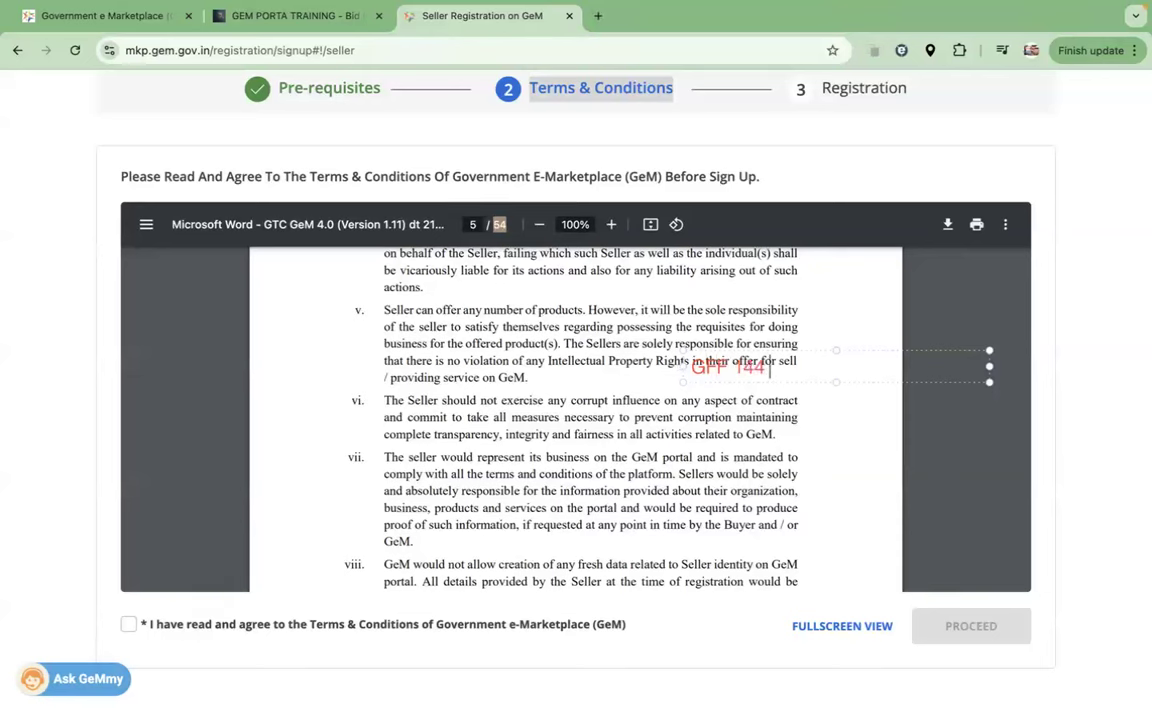
pyautogui.write(' & 149')
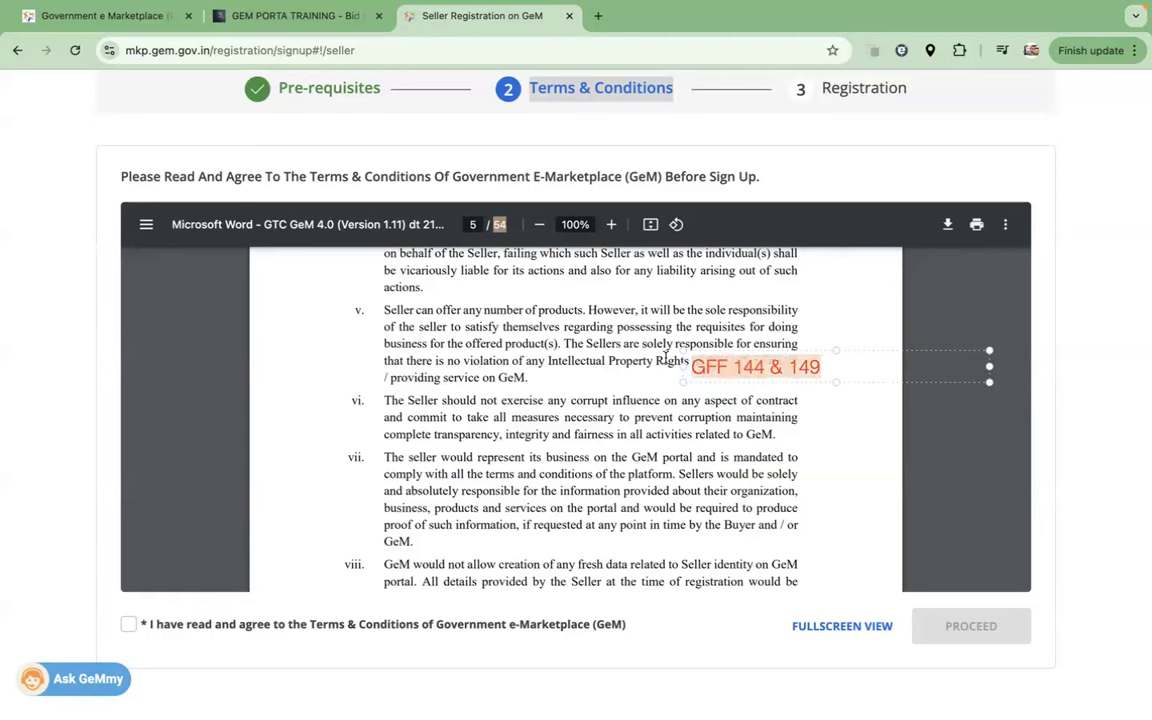
pyautogui.click(728, 367)
pyautogui.press('BackSpace')
pyautogui.write('R')
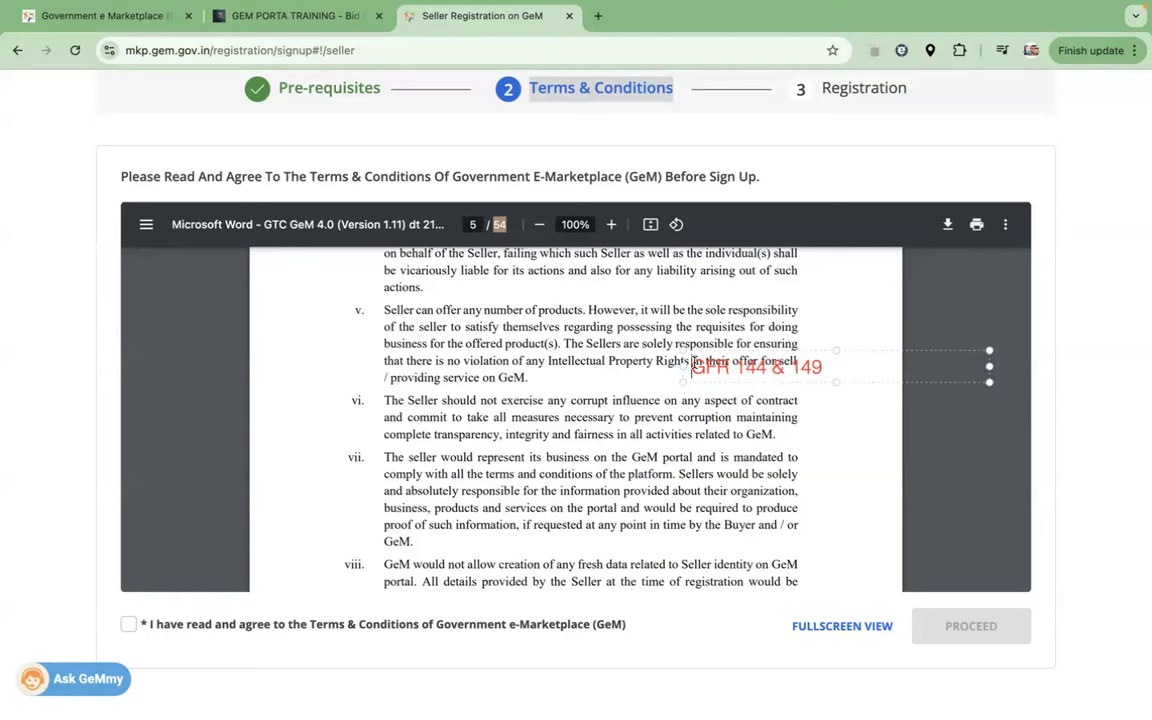
pyautogui.click(836, 461)
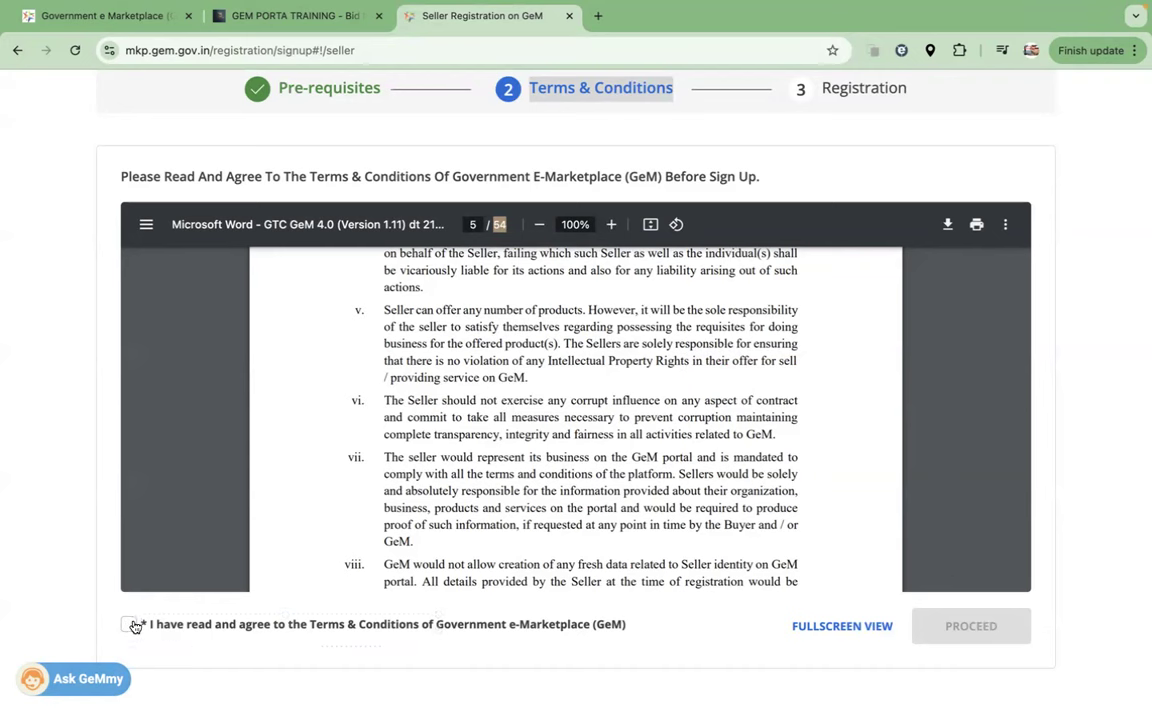
# Step: Agree to the Terms & Conditions and proceed to the Registration step's Organisation Details form
pyautogui.click(128, 624)
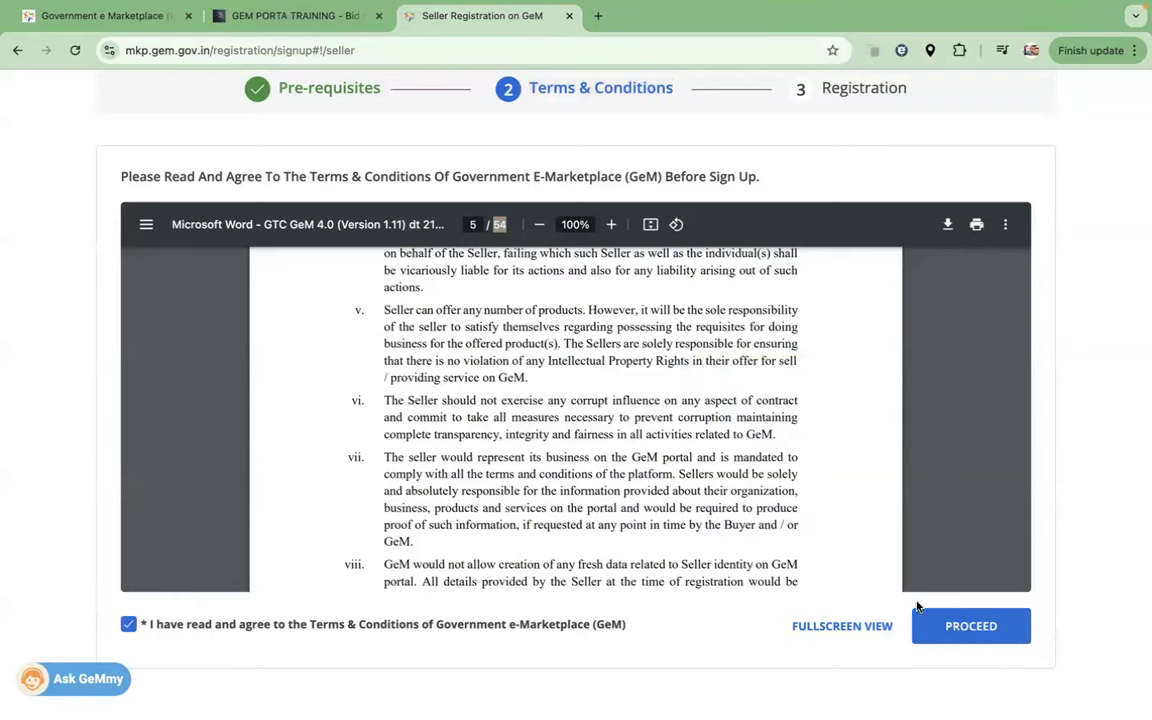
pyautogui.click(971, 626)
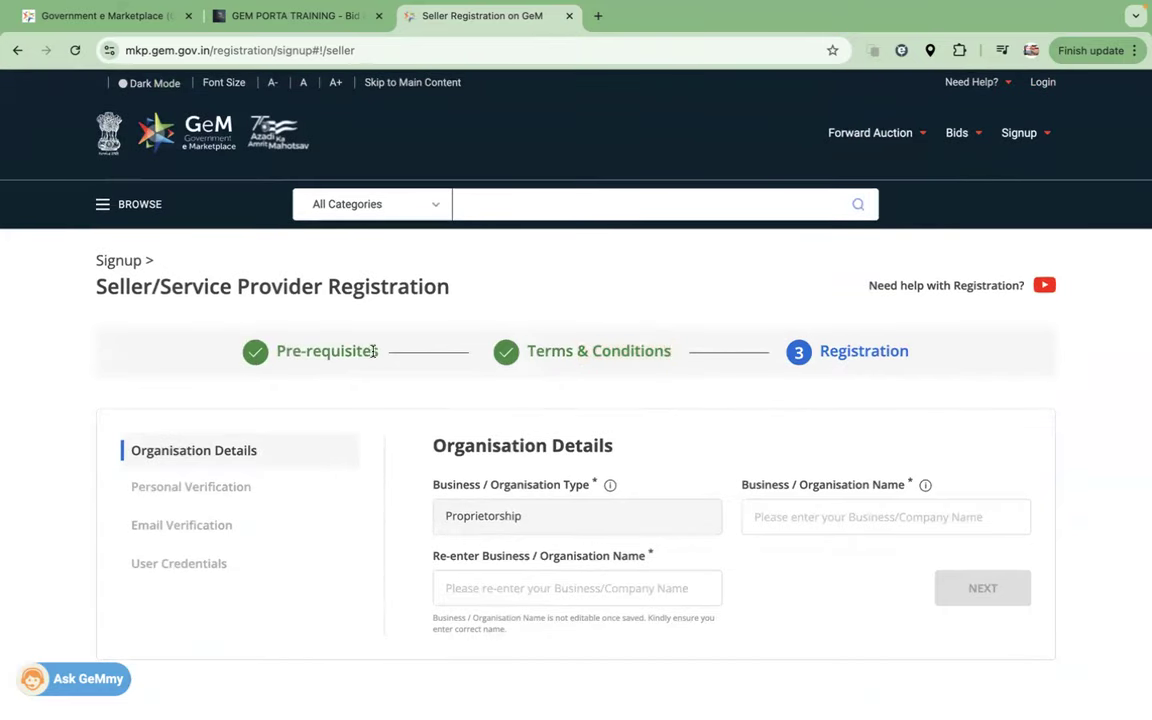
pyautogui.moveTo(373, 351); pyautogui.dragTo(277, 351)
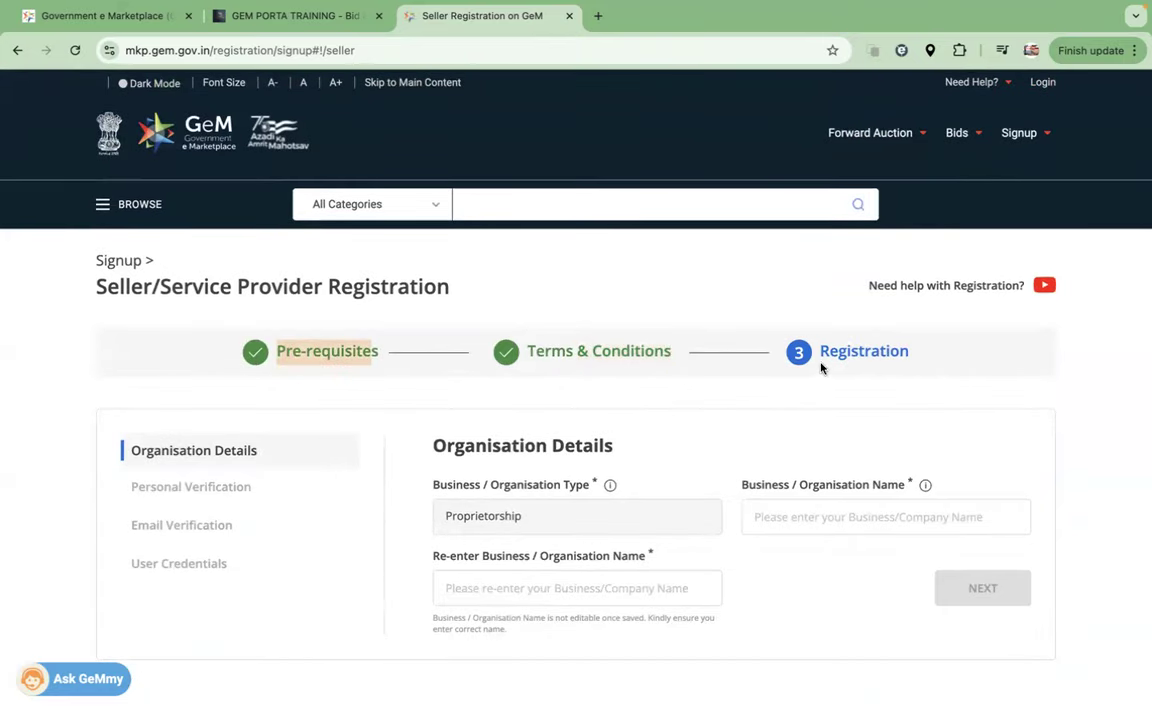
pyautogui.moveTo(818, 352); pyautogui.dragTo(913, 355)
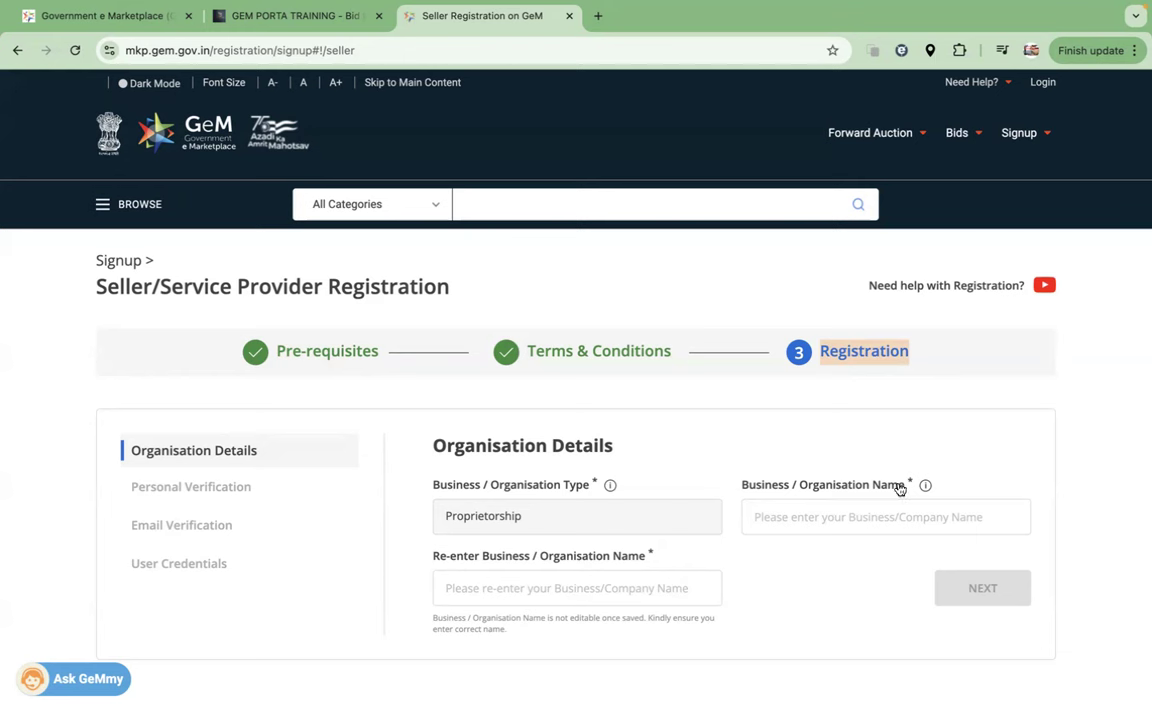
pyautogui.moveTo(906, 490); pyautogui.dragTo(742, 485)
# Step: Enter and confirm the business name 'BHAGAT TECHNO', then submit the Organisation Details
pyautogui.click(782, 516)
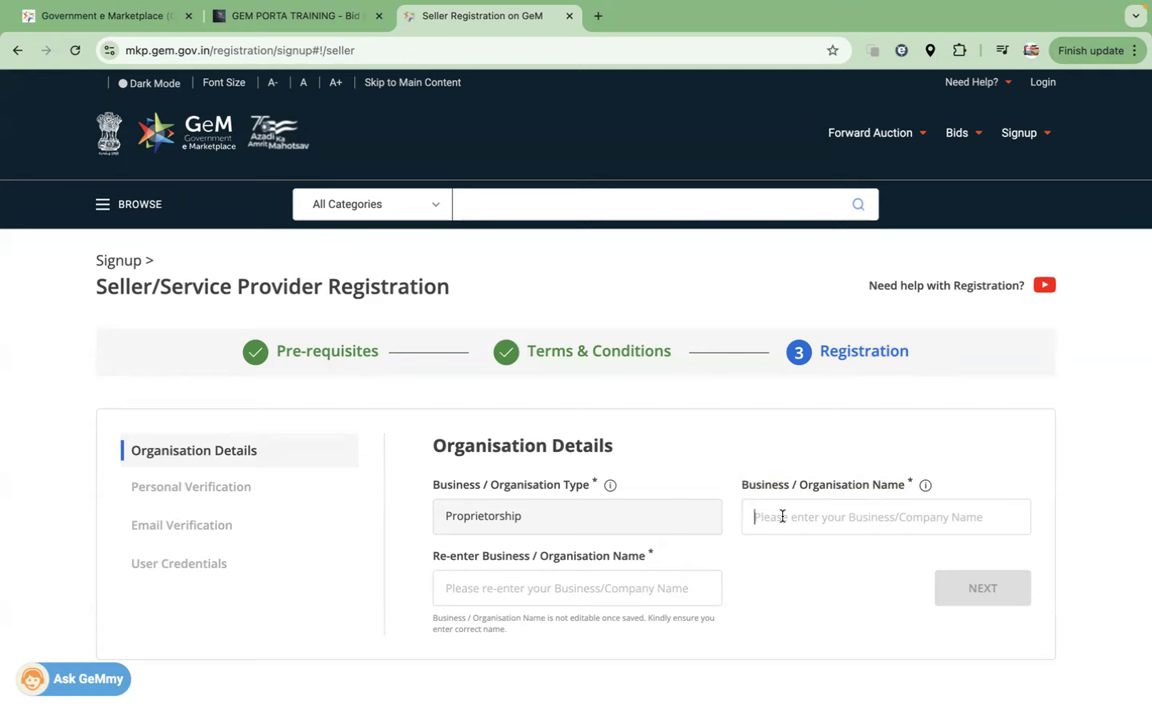
pyautogui.write('BH')
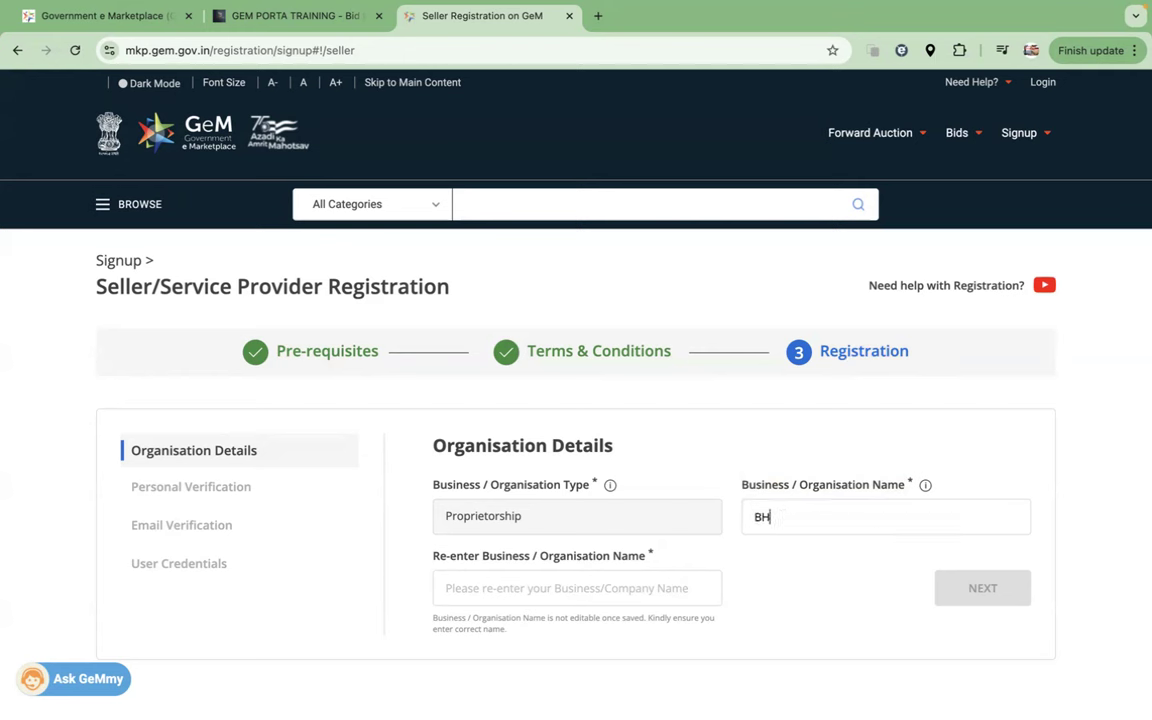
pyautogui.write('AGAT TECHNO')
pyautogui.click(500, 588)
pyautogui.write('BHAGAT TEC')
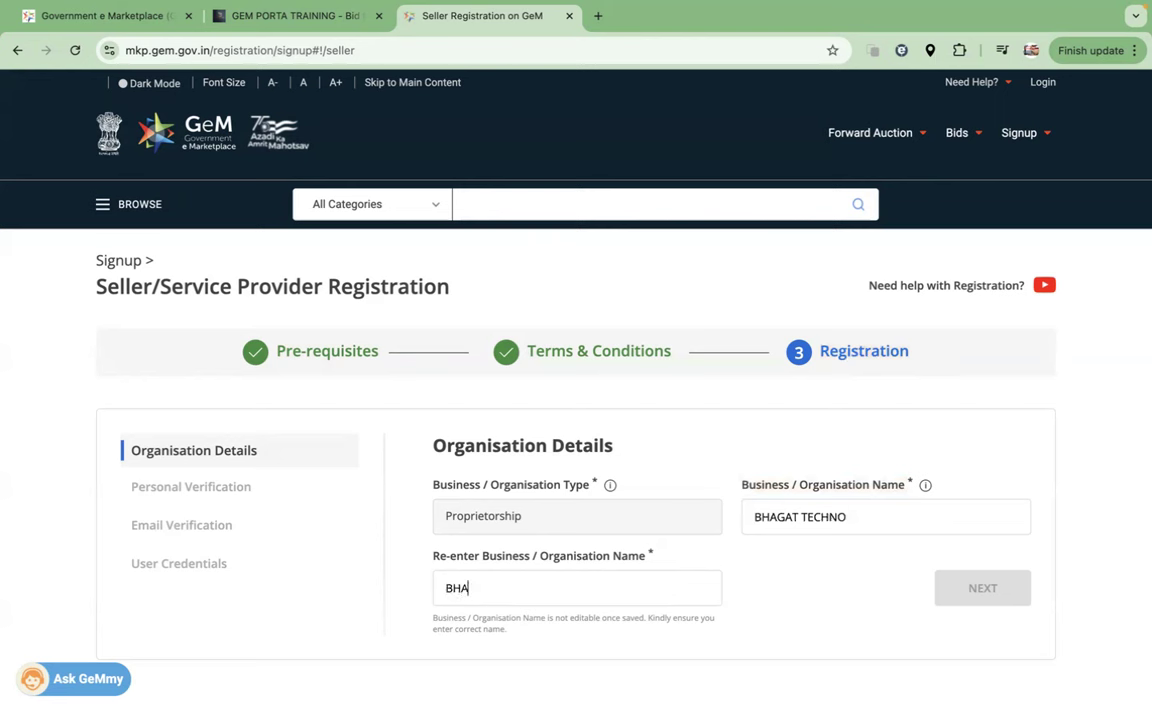
pyautogui.write('HNO')
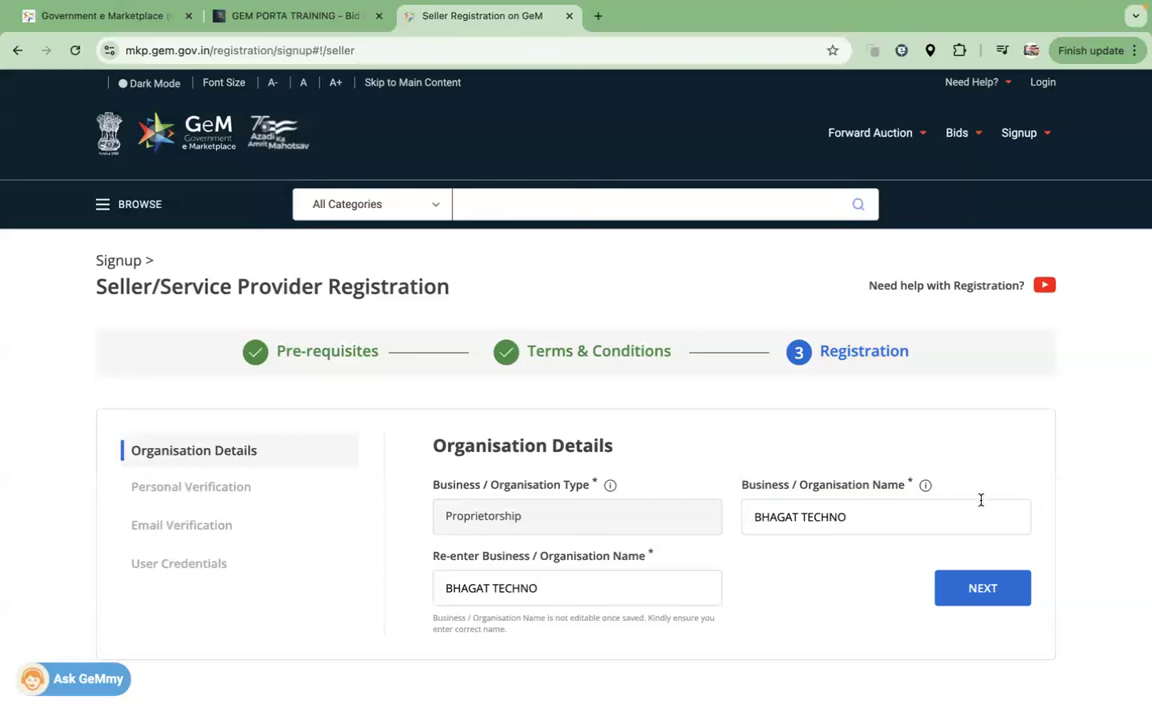
pyautogui.click(852, 517)
pyautogui.moveTo(852, 517); pyautogui.dragTo(741, 519)
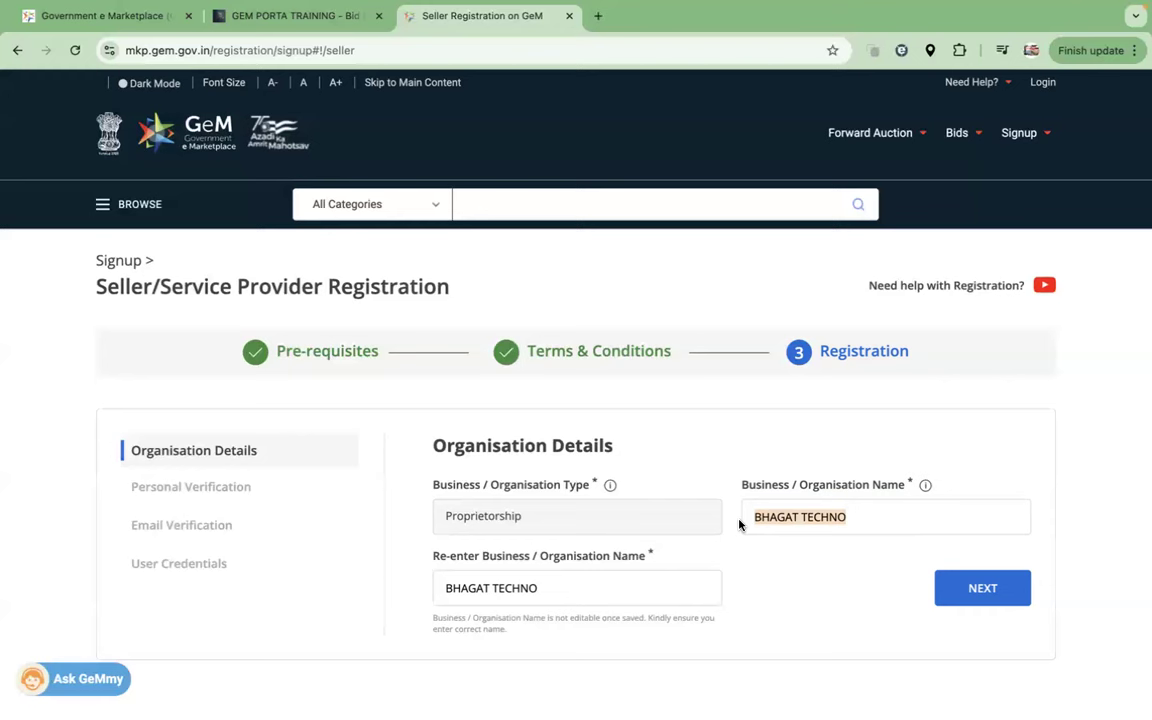
pyautogui.click(810, 554)
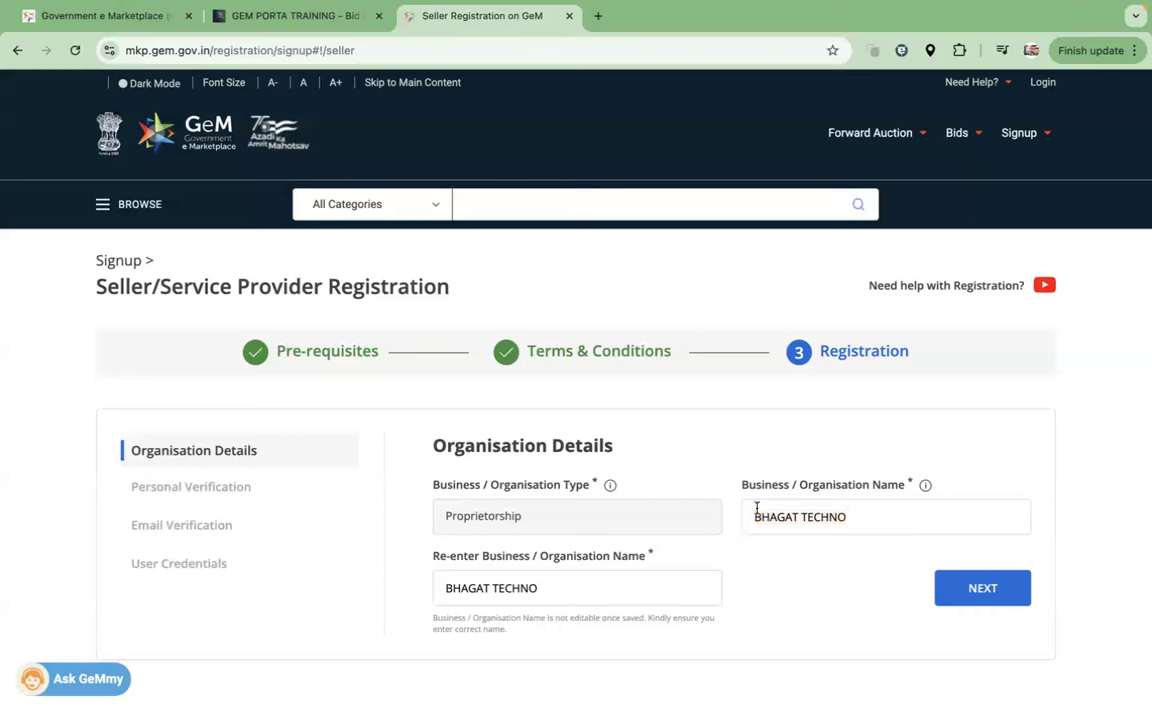
pyautogui.moveTo(751, 512); pyautogui.dragTo(861, 512)
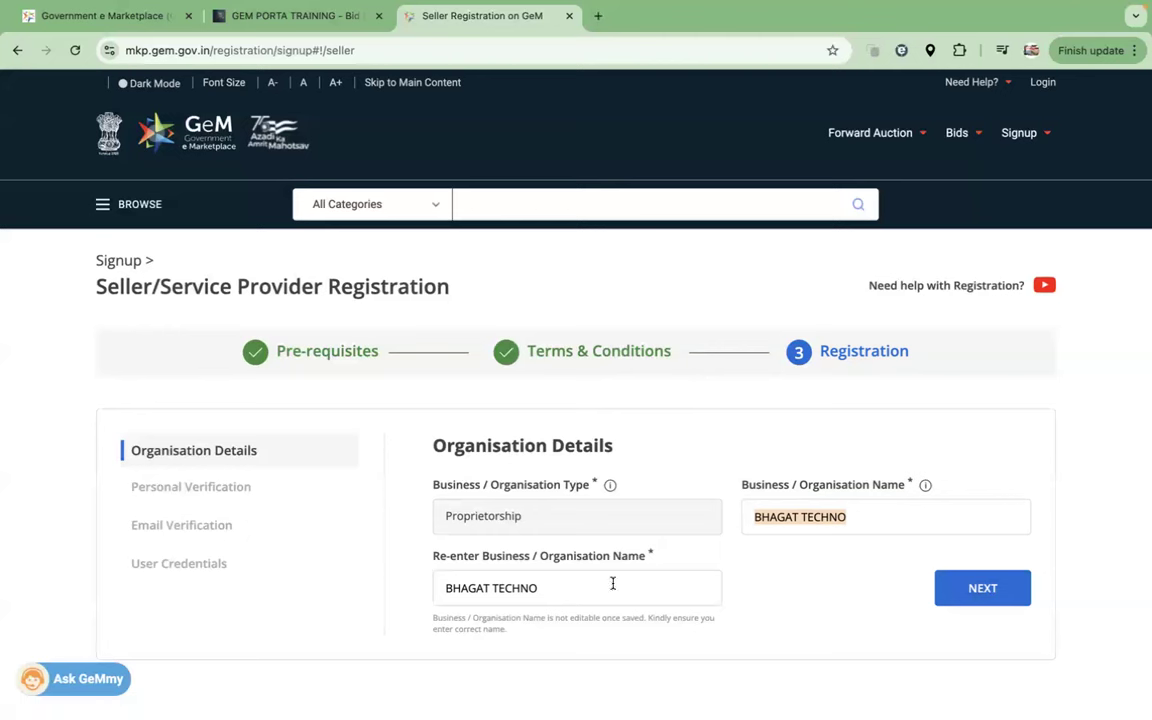
pyautogui.click(1011, 598)
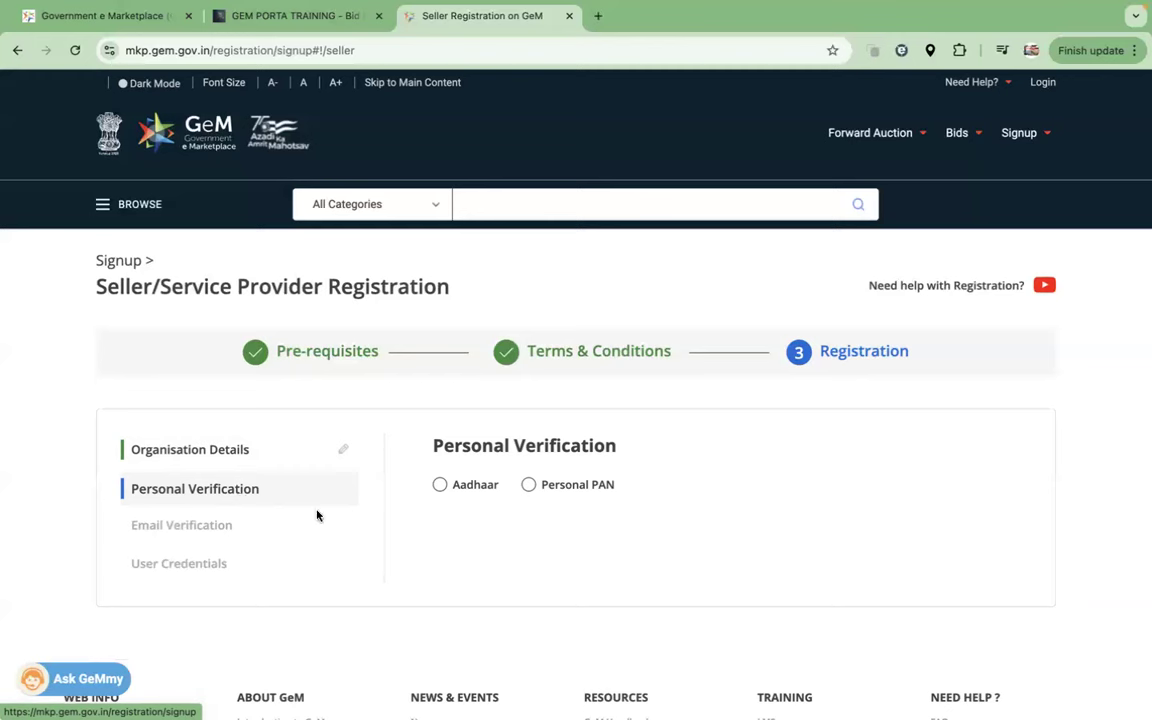
# Step: Switch between Aadhaar and Personal PAN verification several times, ending on Personal PAN
pyautogui.click(455, 486)
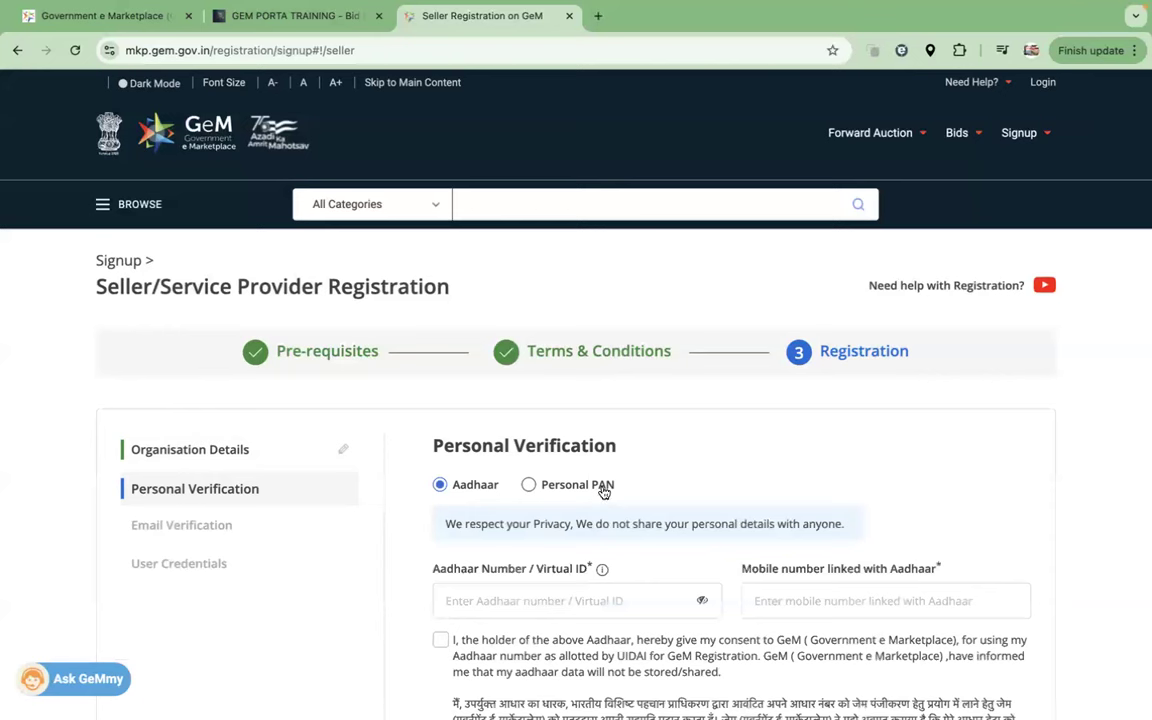
pyautogui.click(603, 489)
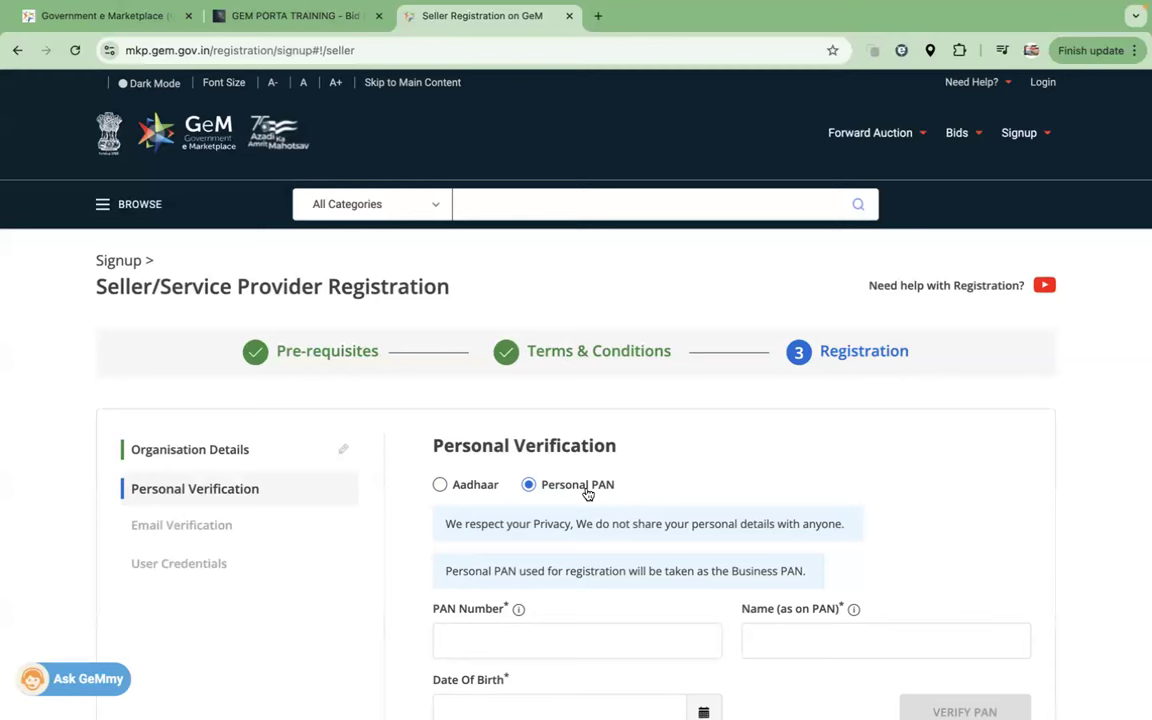
pyautogui.click(449, 488)
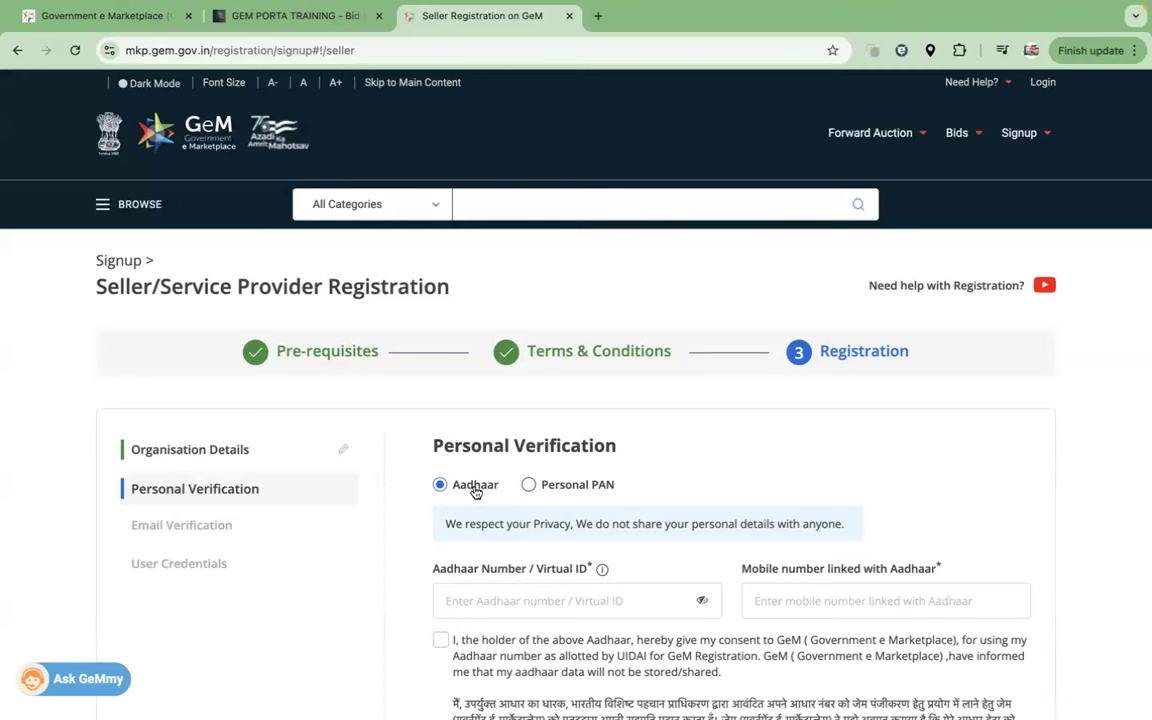
pyautogui.click(529, 487)
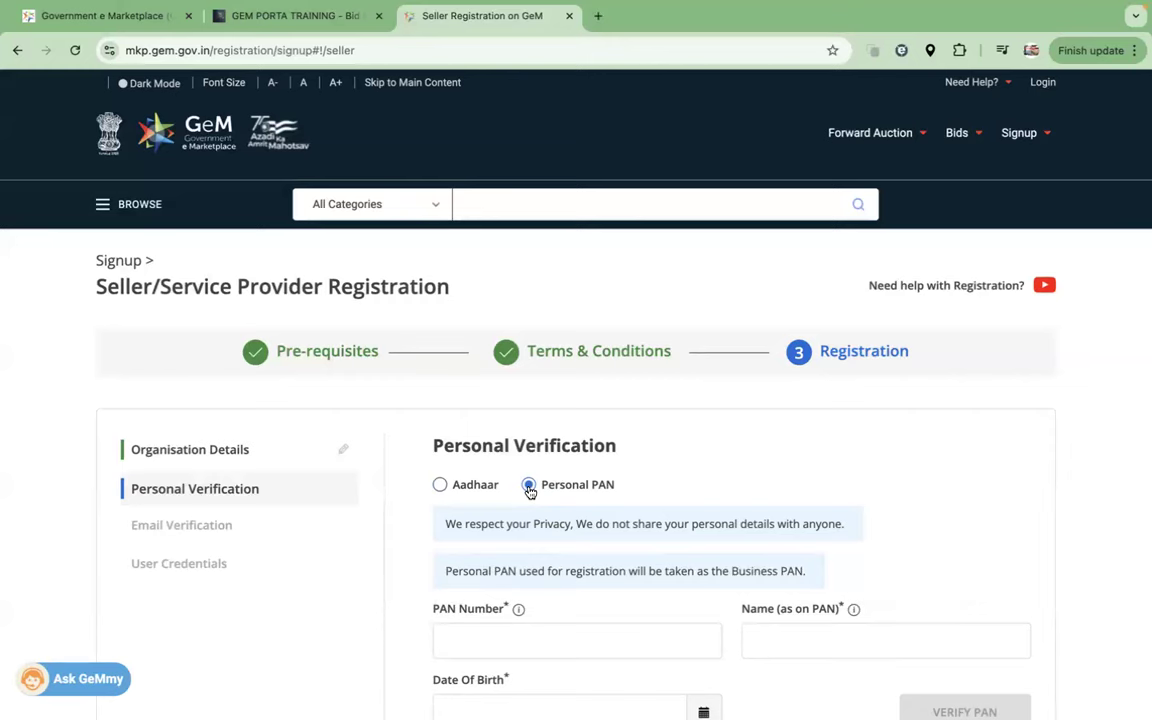
pyautogui.scroll(-3, 529, 490)
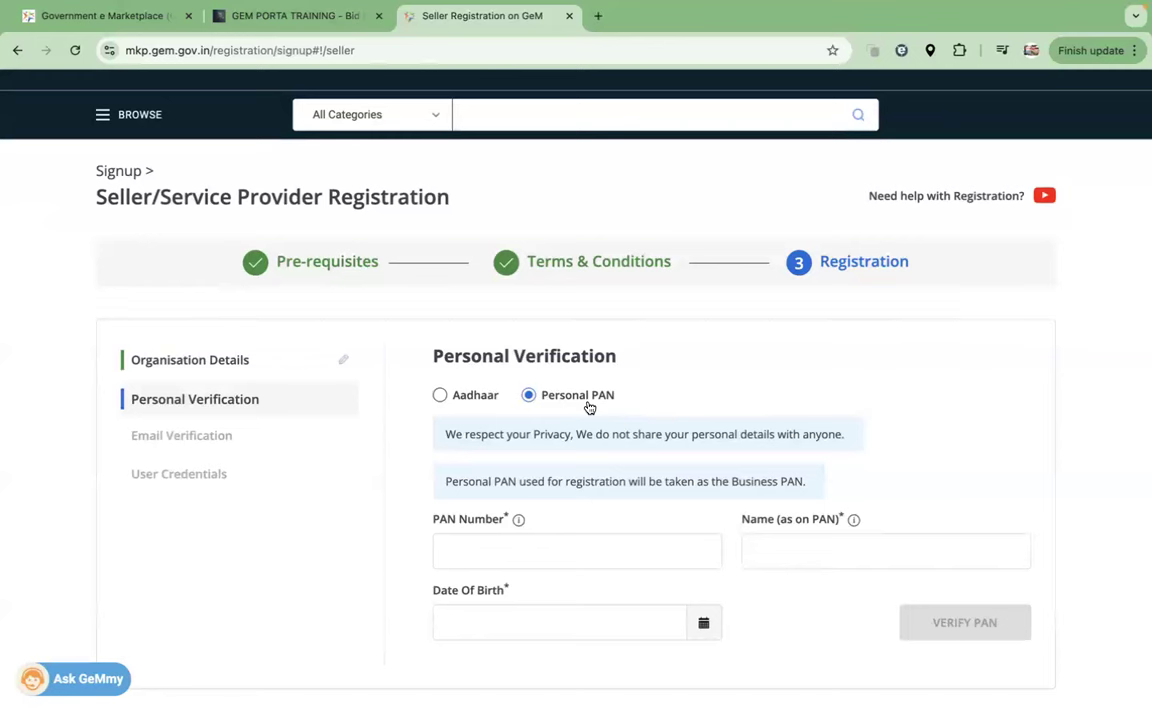
pyautogui.click(440, 396)
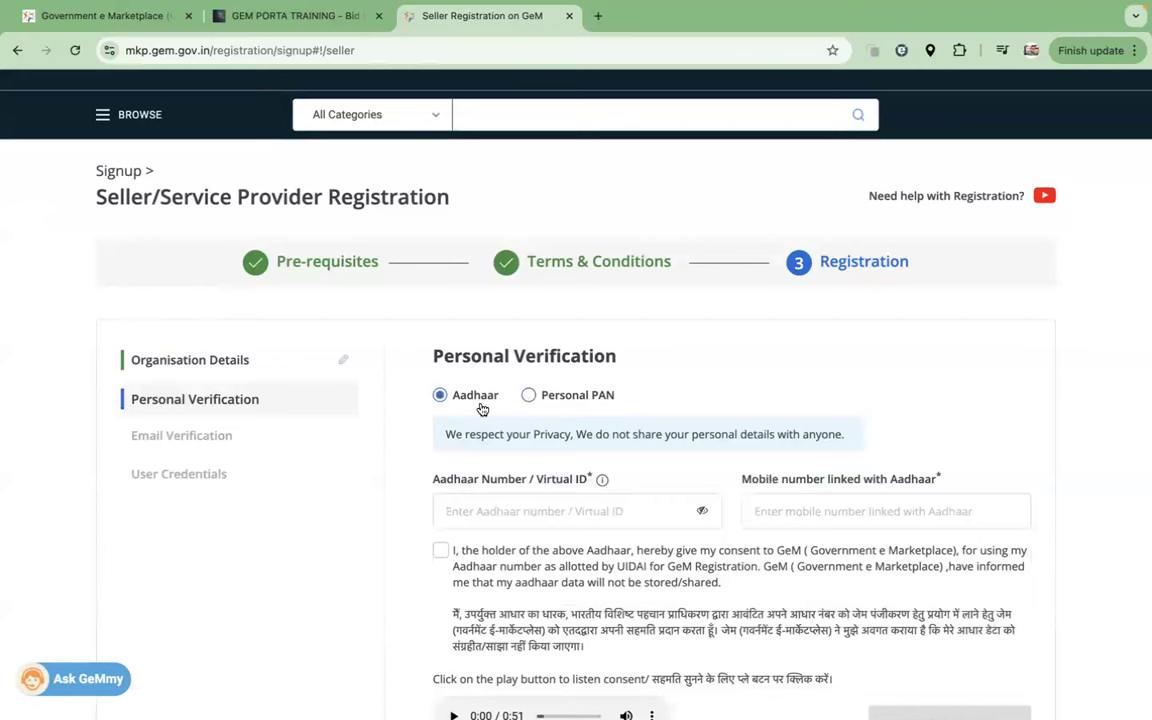
pyautogui.click(574, 396)
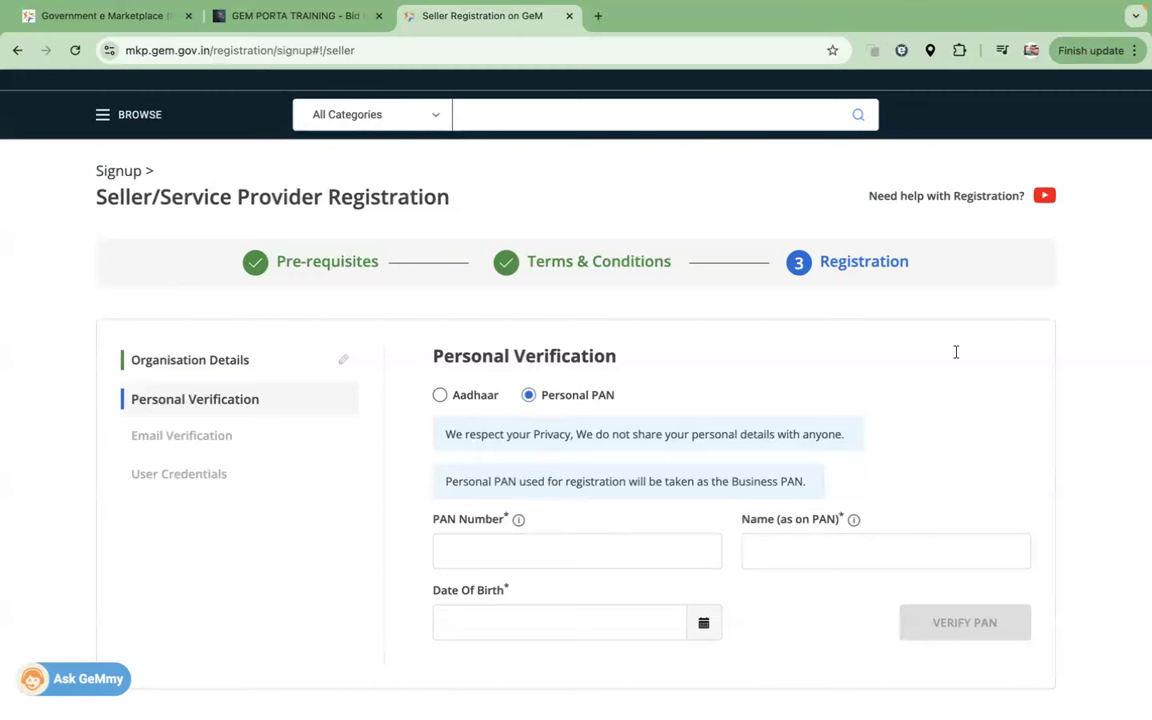
# Step: Write the two-line note 'PROP - PANCARD' / 'PARTNERSHIP - COMPANY PANCARD' beside the form
pyautogui.write('PROP')
pyautogui.press('Return')
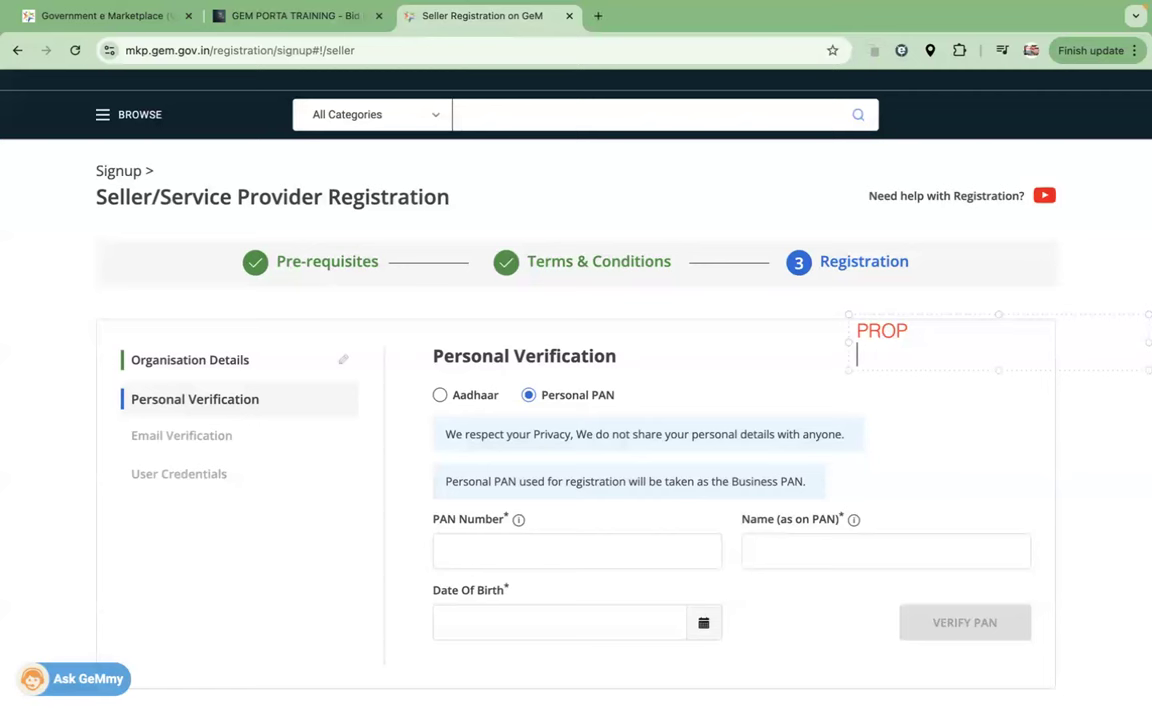
pyautogui.write('PAR')
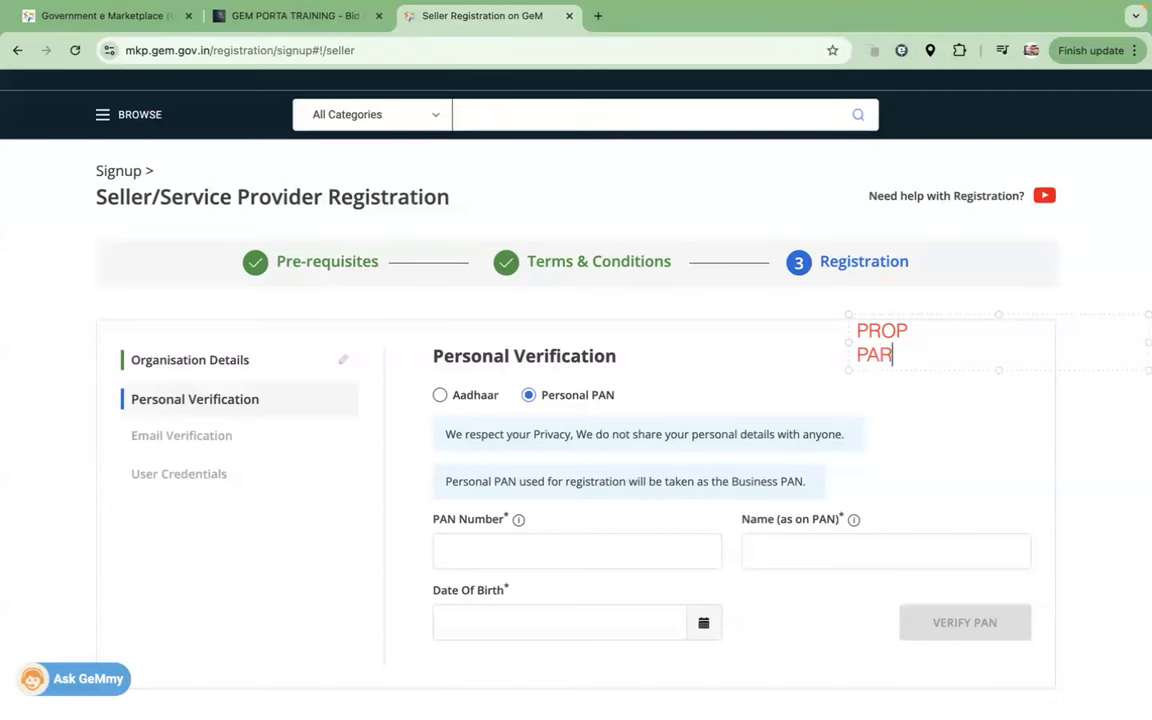
pyautogui.write('TNERSHIP')
pyautogui.click(943, 327)
pyautogui.write('- PANCARD')
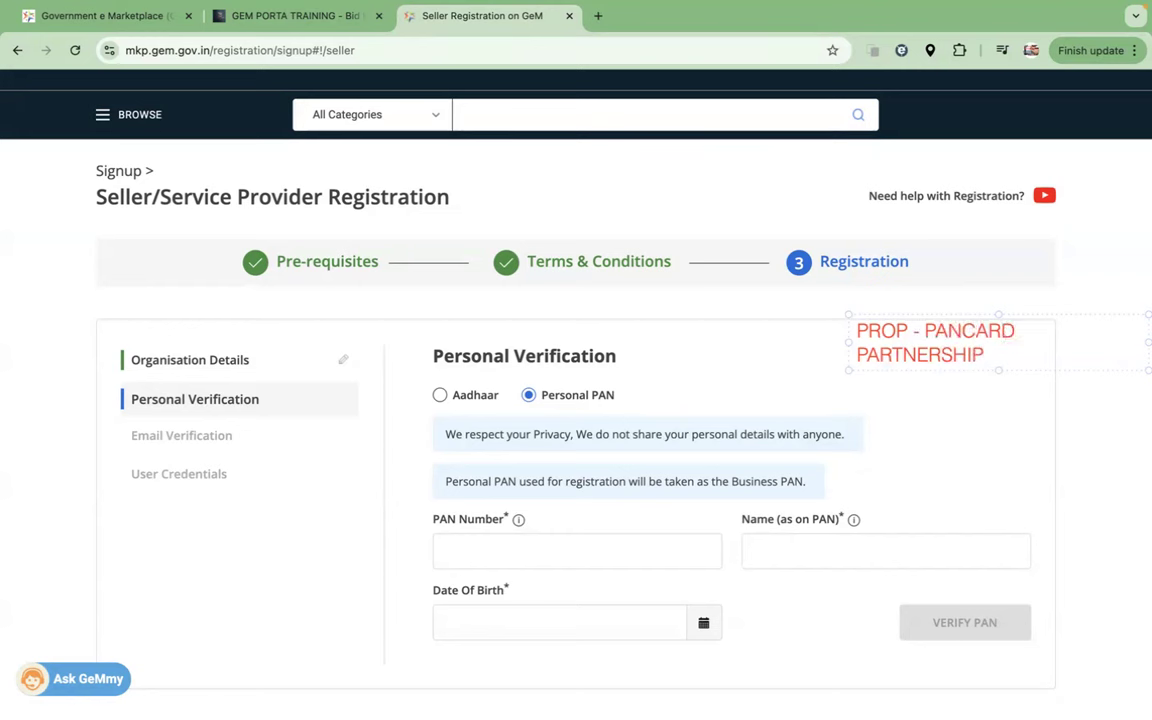
pyautogui.click(997, 359)
pyautogui.write('- COMPANY PANCARD')
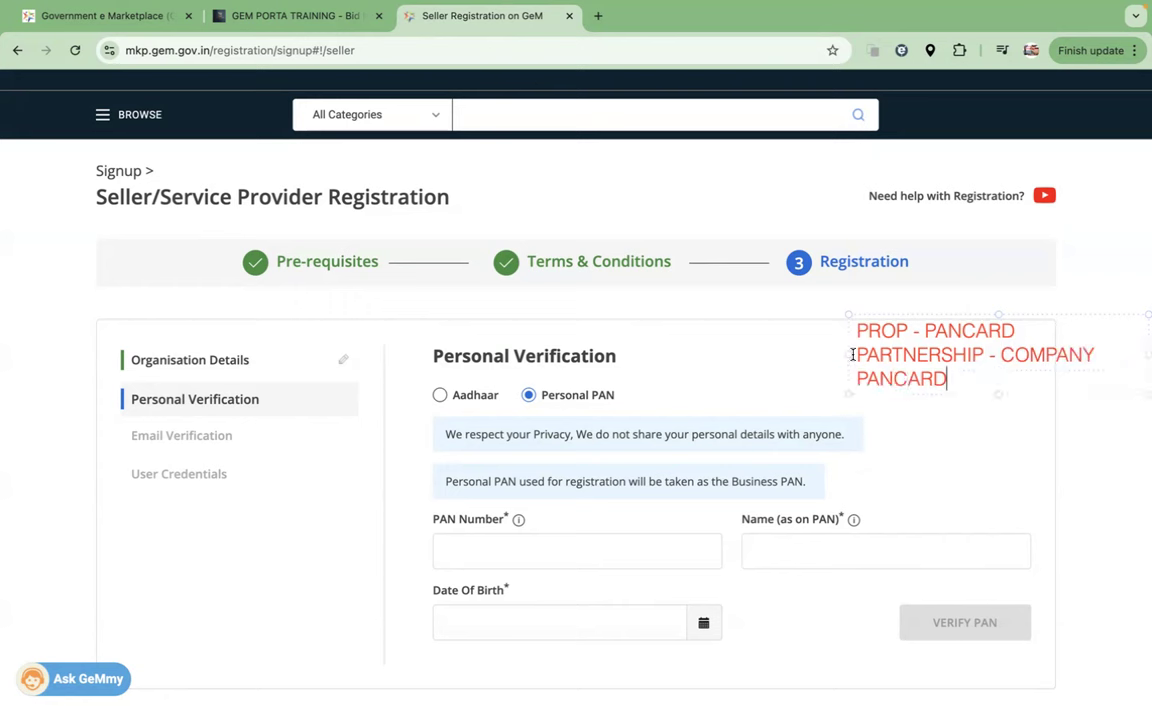
pyautogui.moveTo(850, 355); pyautogui.dragTo(764, 362)
pyautogui.click(774, 381)
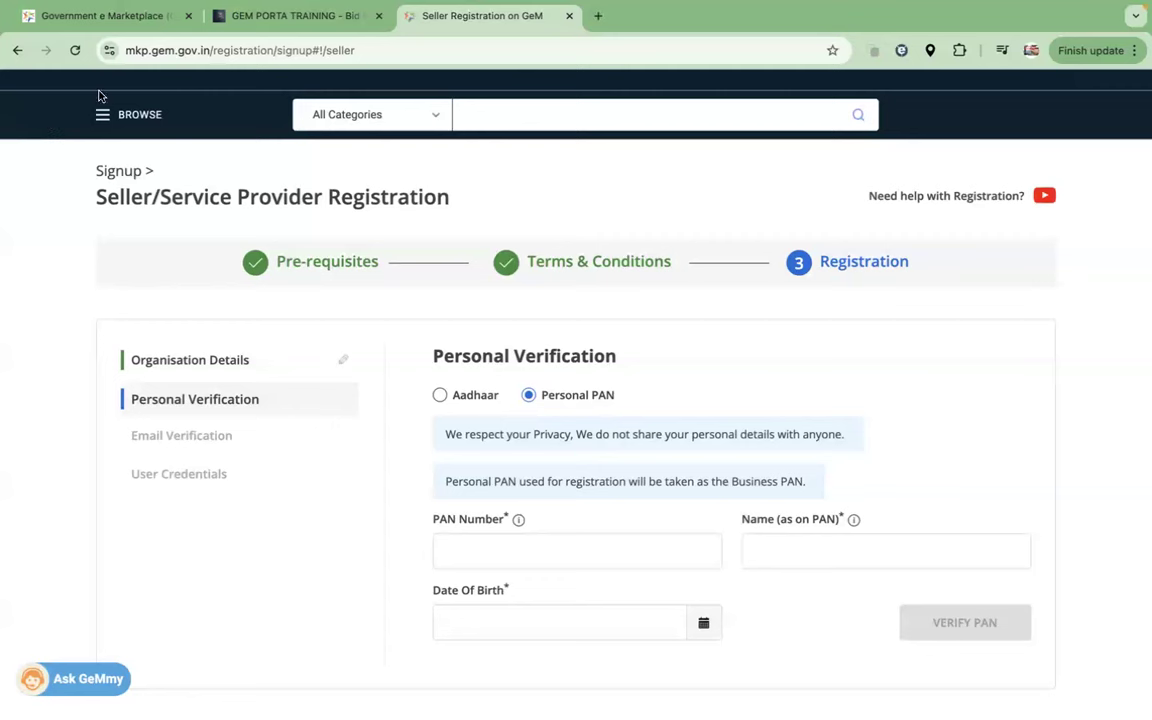
# Step: Remove the red annotation, leaving the Personal PAN verification form visible
pyautogui.moveTo(785, 15)
pyautogui.write('ABC')
pyautogui.press('Return')
pyautogui.press('Return')
pyautogui.write('BDE')
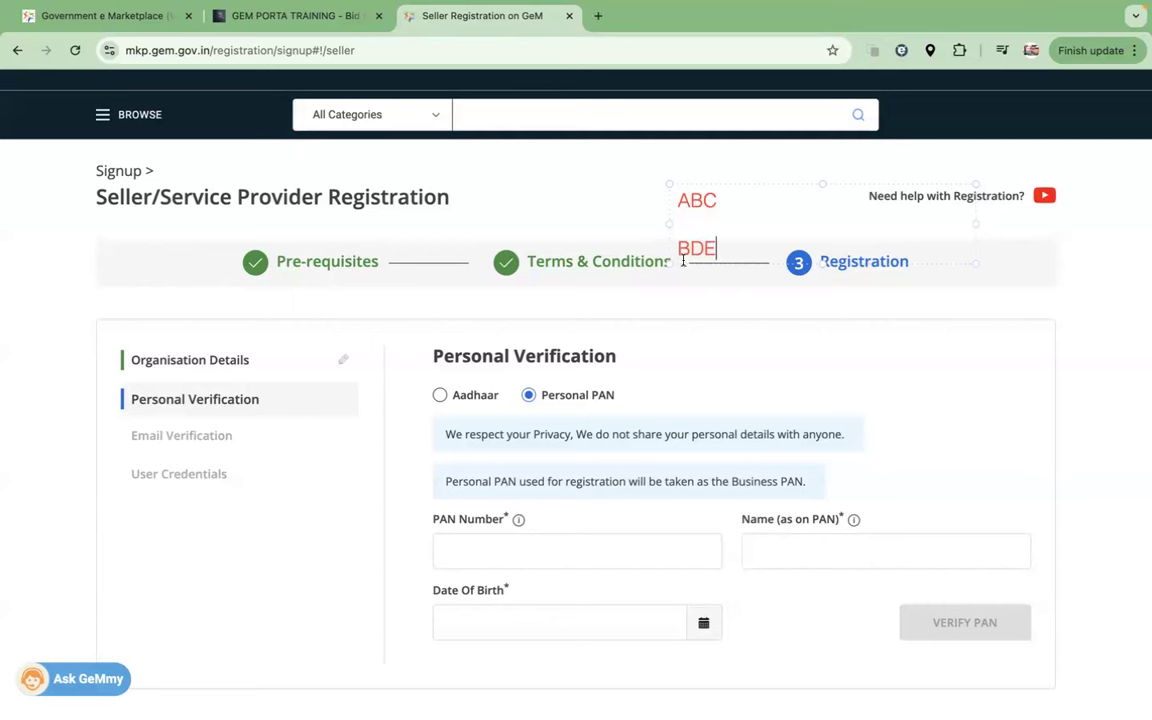
pyautogui.click(723, 200)
pyautogui.write('- B')
pyautogui.click(734, 252)
pyautogui.write('- D')
pyautogui.moveTo(740, 249)
pyautogui.mouseDown()
pyautogui.moveTo(674, 185)
pyautogui.moveTo(638, 206)
pyautogui.mouseUp()
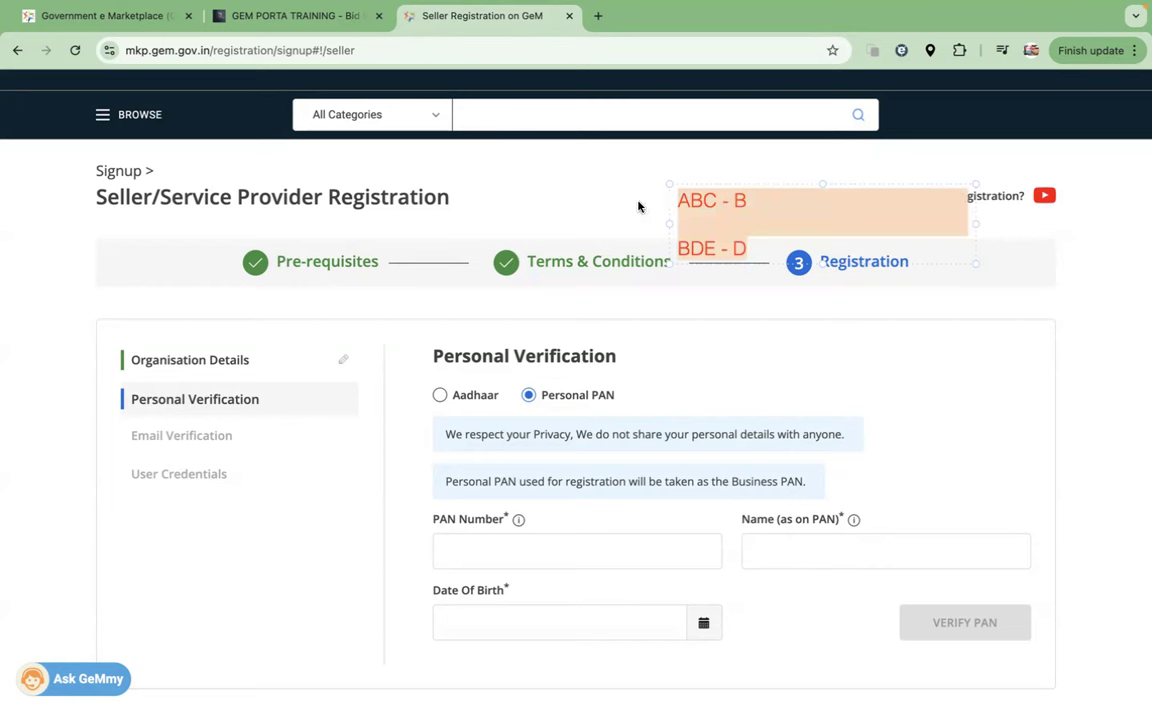
pyautogui.click(638, 206)
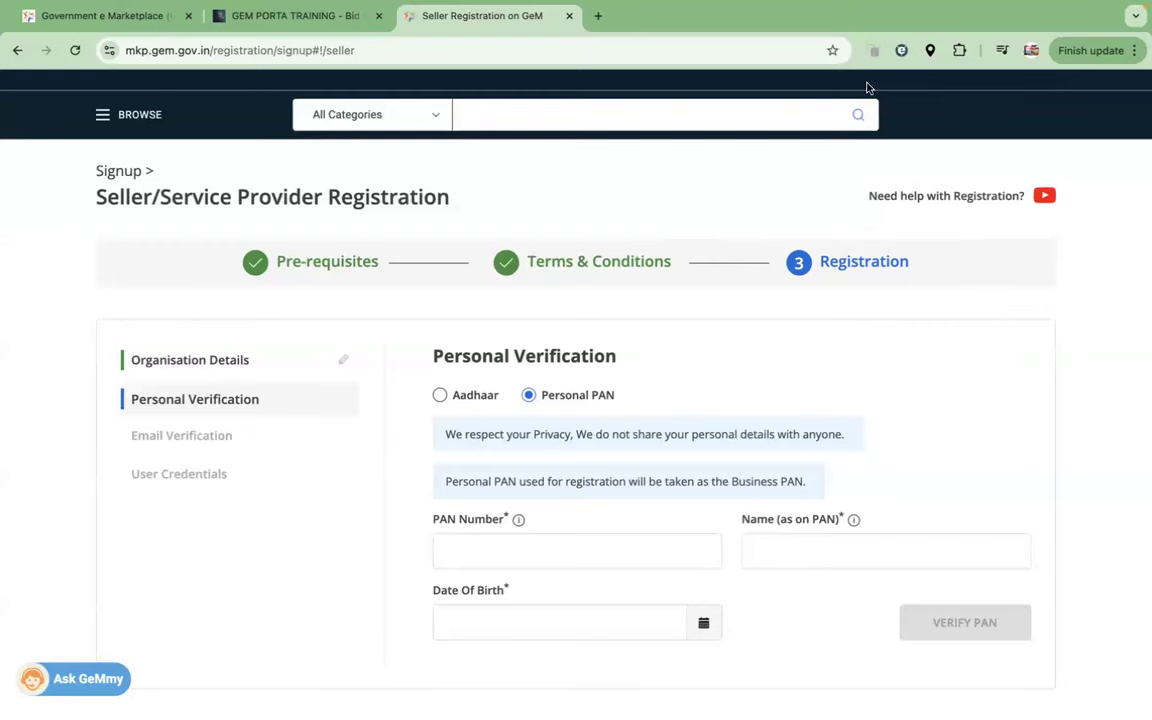
pyautogui.hotkey('ctrl', 'Left')
pyautogui.hotkey('ctrl', 'Right')
# Step: Switch the Personal Verification form from PAN to Aadhaar verification
pyautogui.click(485, 551)
pyautogui.click(443, 395)
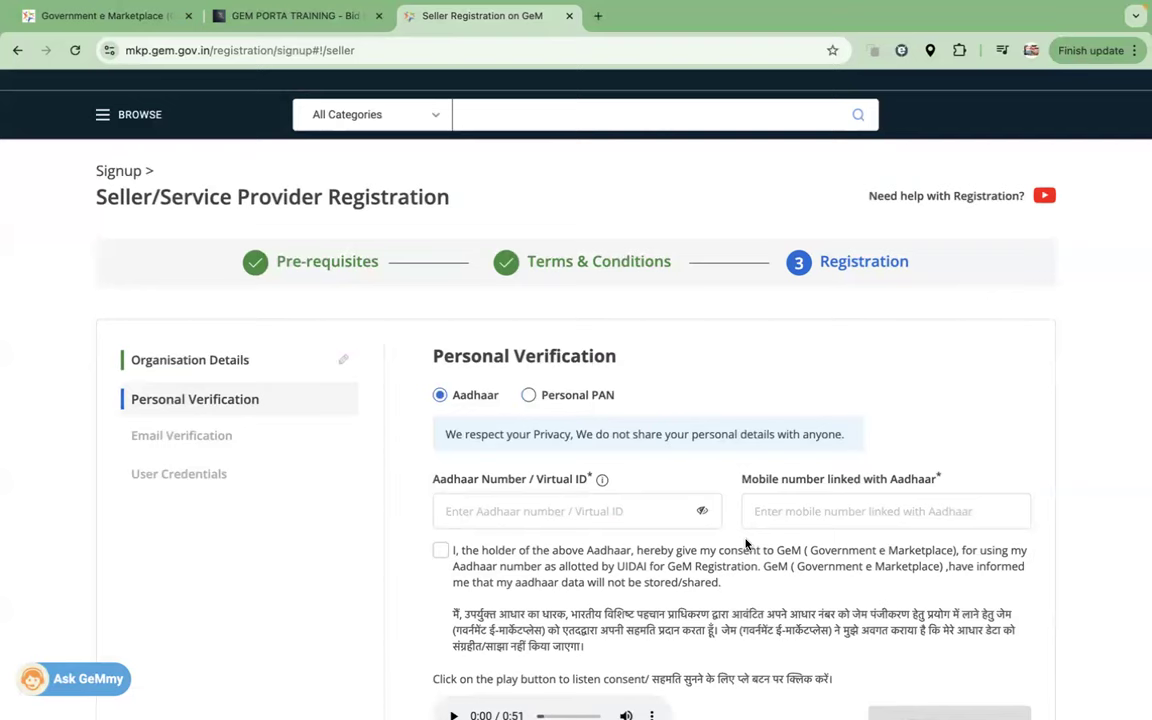
pyautogui.scroll(-1, 745, 545)
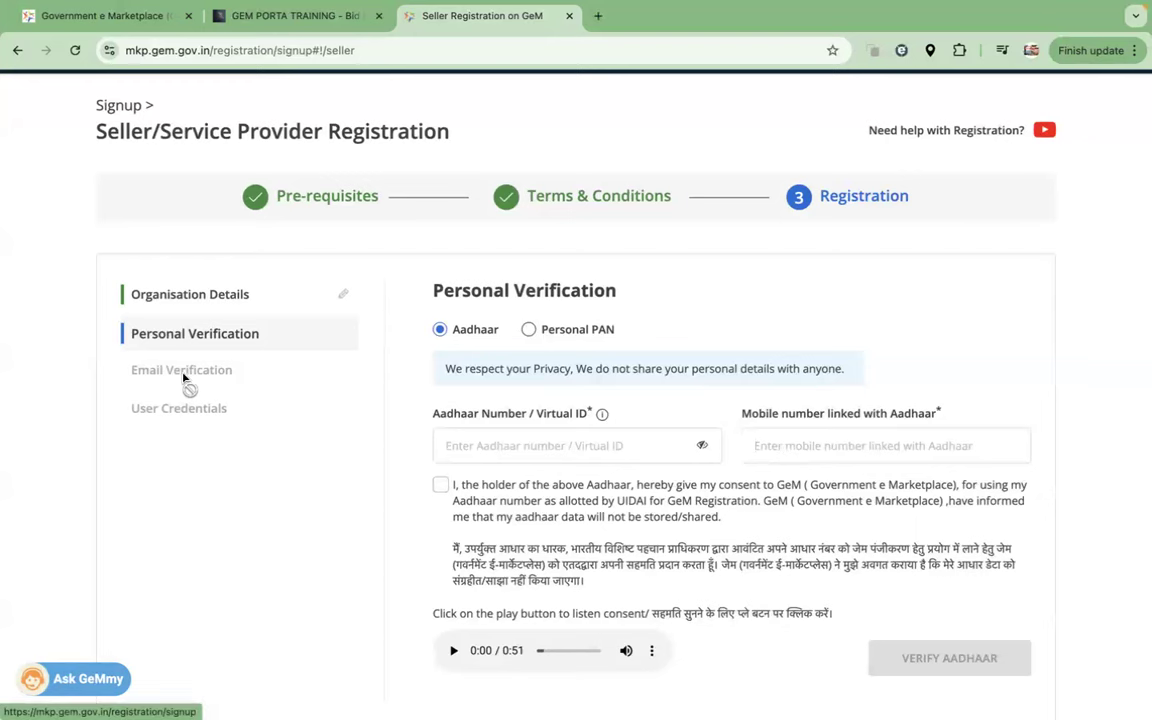
# Step: Enter a user ID and password, then close the first Government e Marketplace tab
pyautogui.click(200, 414)
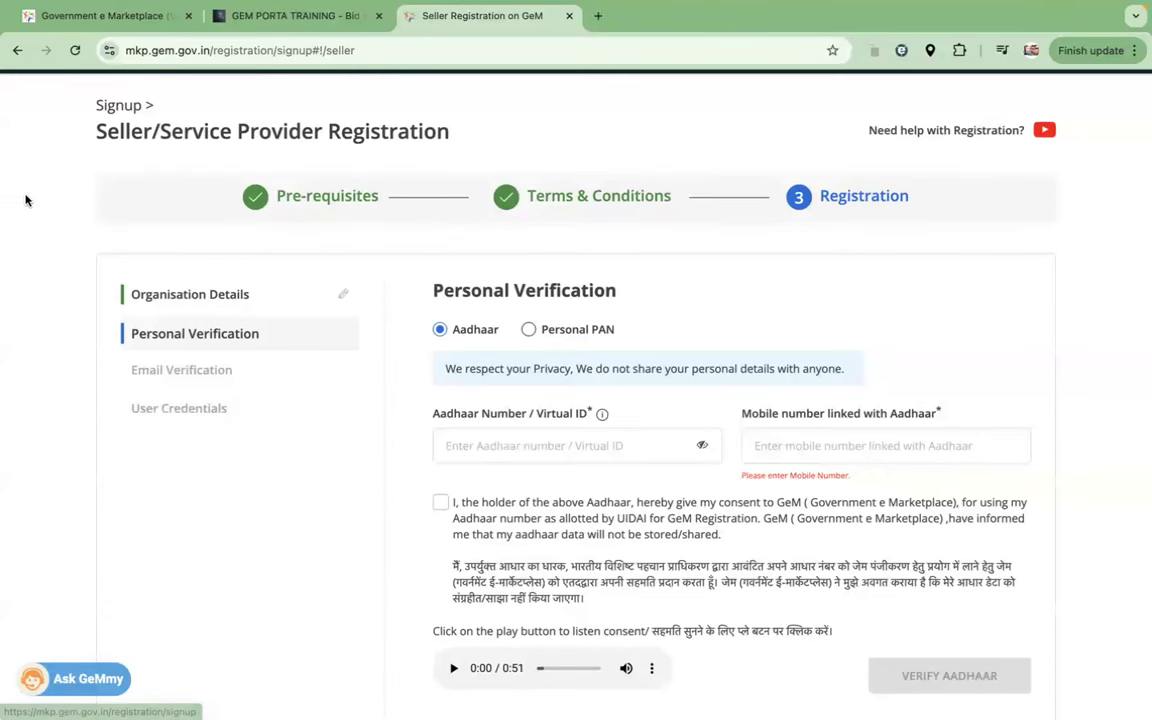
pyautogui.click(845, 274)
pyautogui.write('ID')
pyautogui.press('Return')
pyautogui.write('PASSWORD')
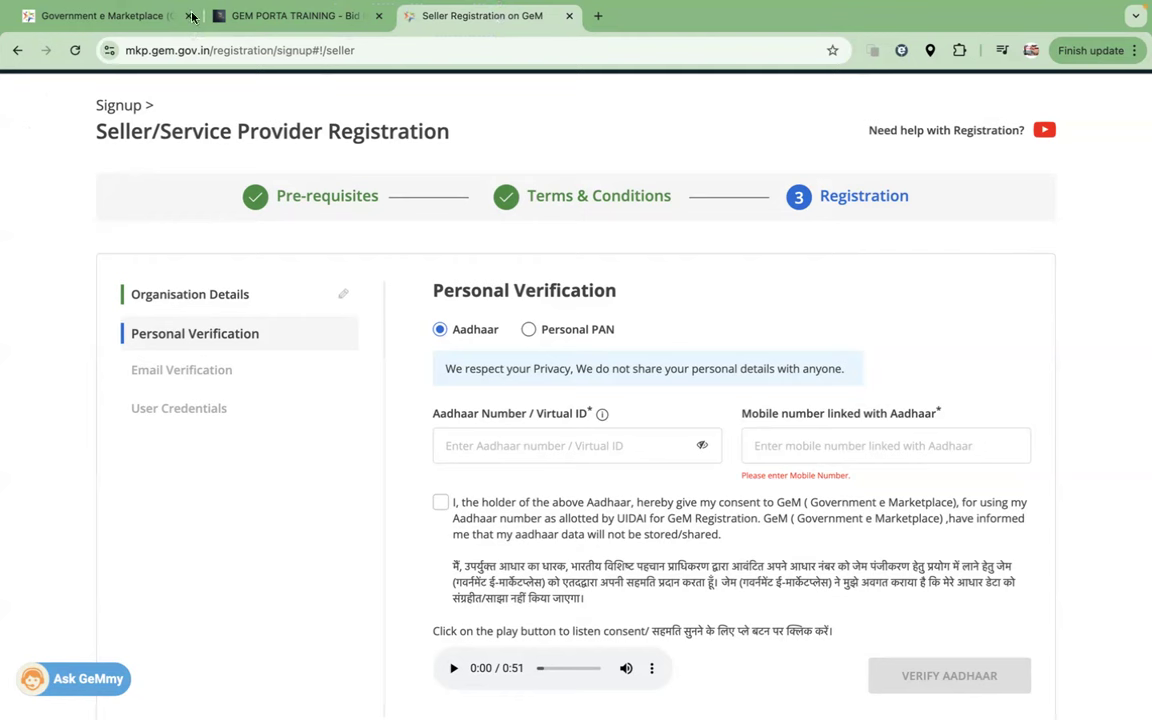
pyautogui.click(188, 15)
# Step: Return to the top of the registration page and go to the GeM Login page
pyautogui.click(241, 46)
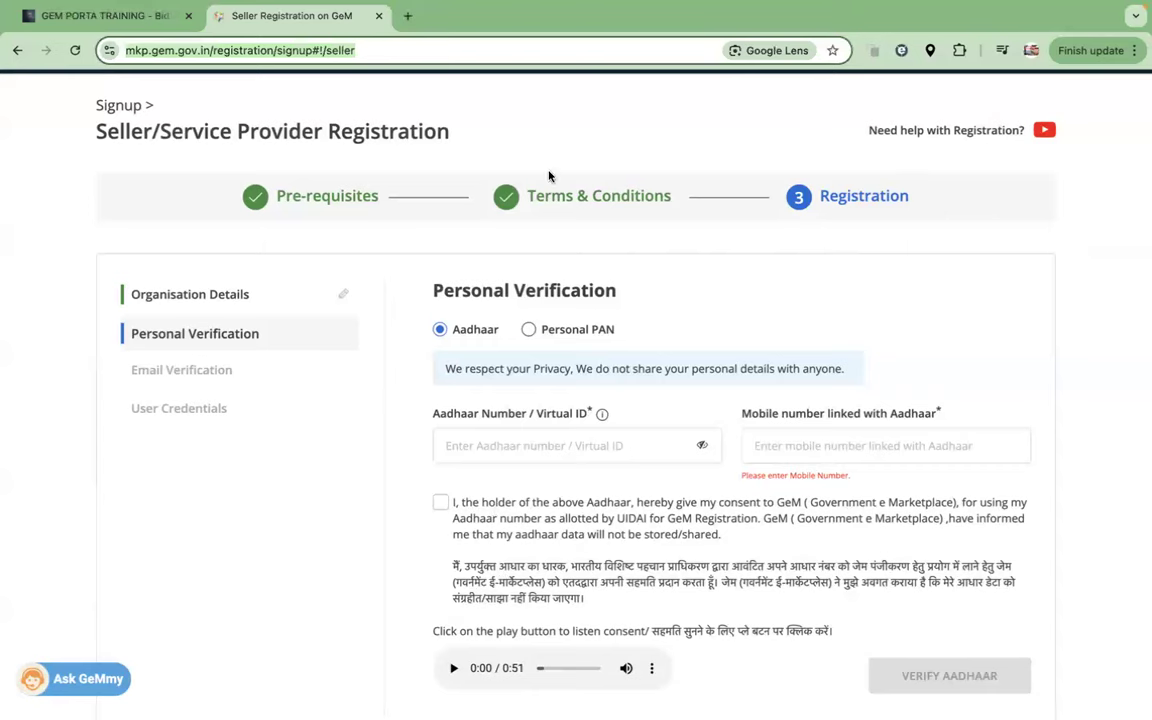
pyautogui.scroll(3, 501, 185)
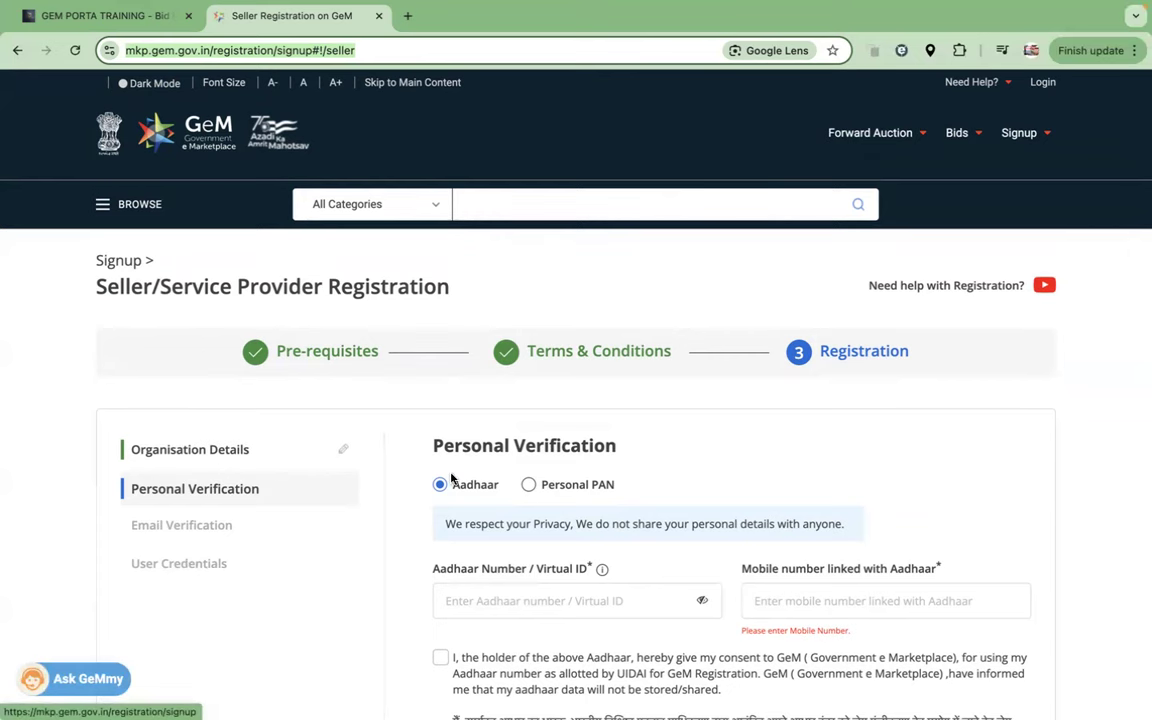
pyautogui.click(1042, 82)
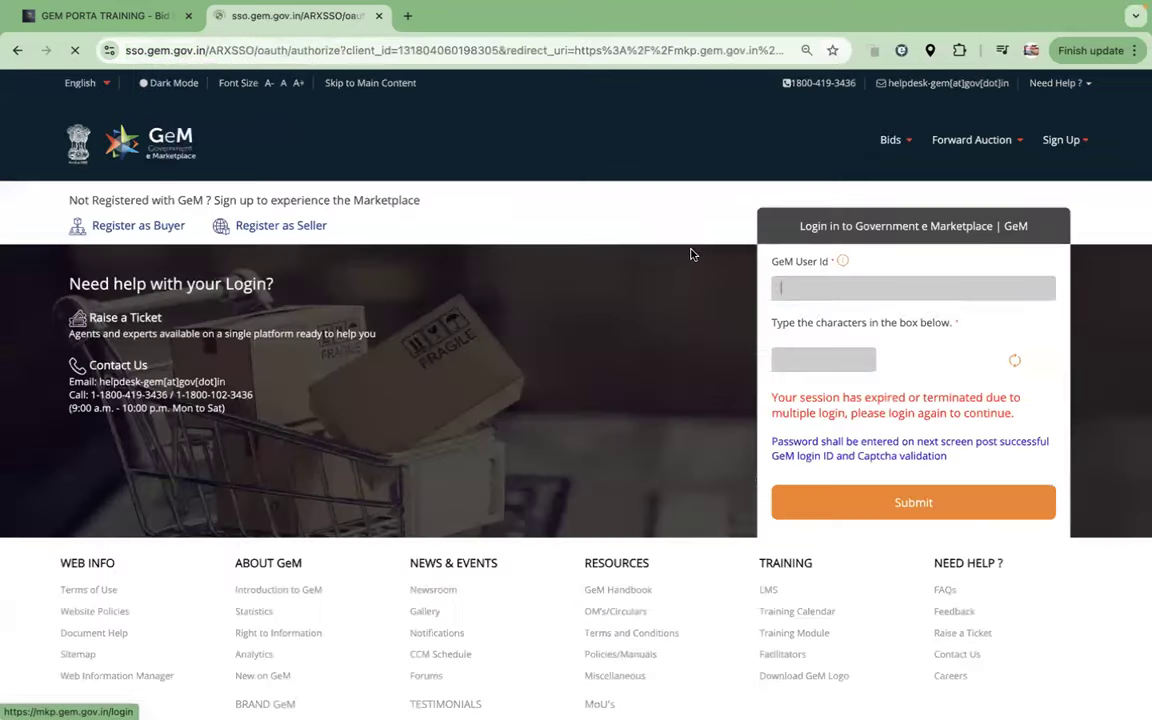
# Step: Fill the GeM login with the saved seller user ID and the captcha, then submit
pyautogui.click(771, 289)
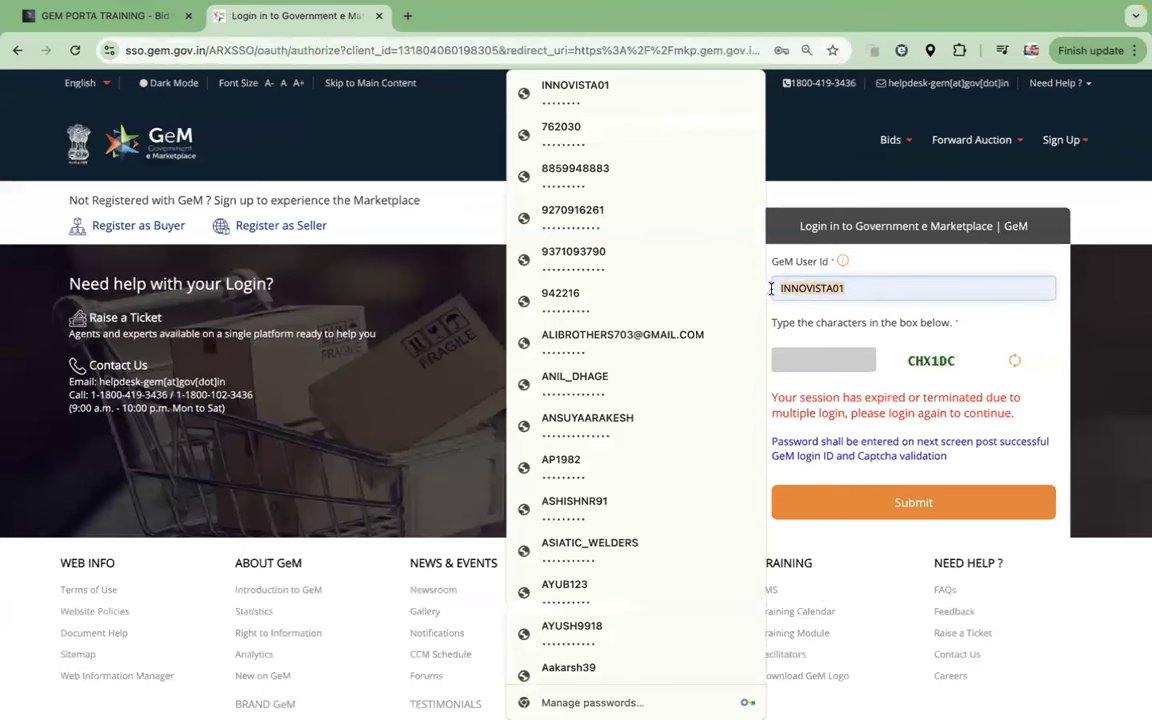
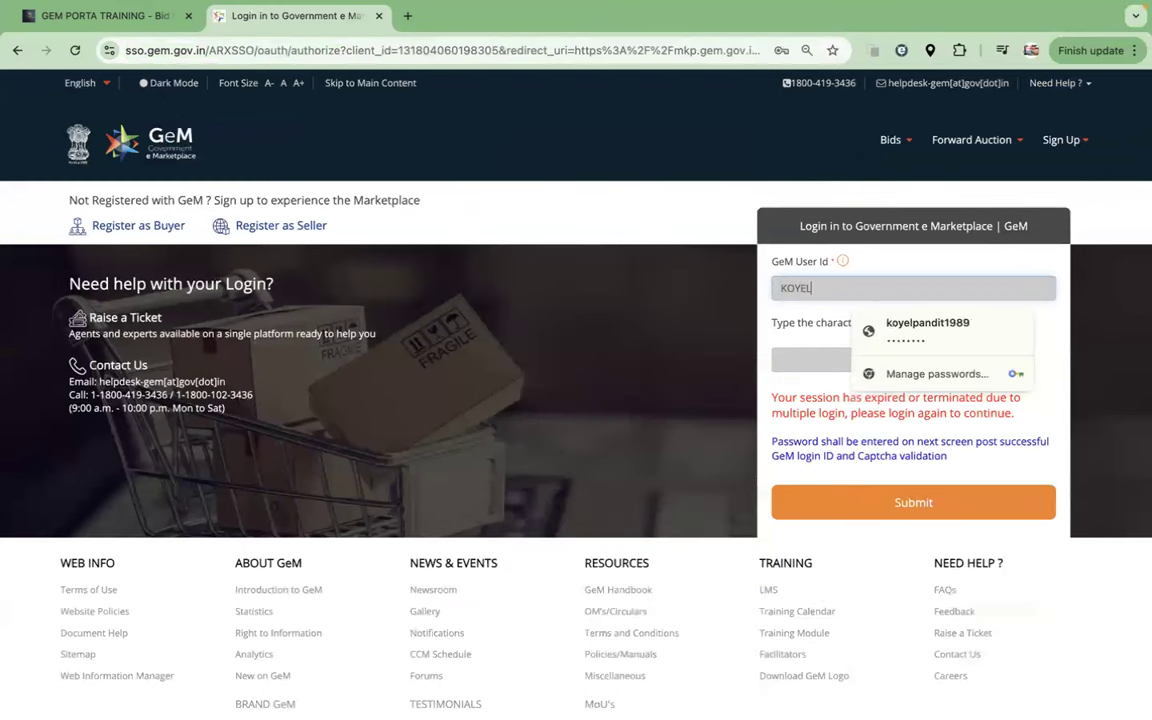
pyautogui.click(912, 325)
pyautogui.click(825, 358)
pyautogui.write('CHX')
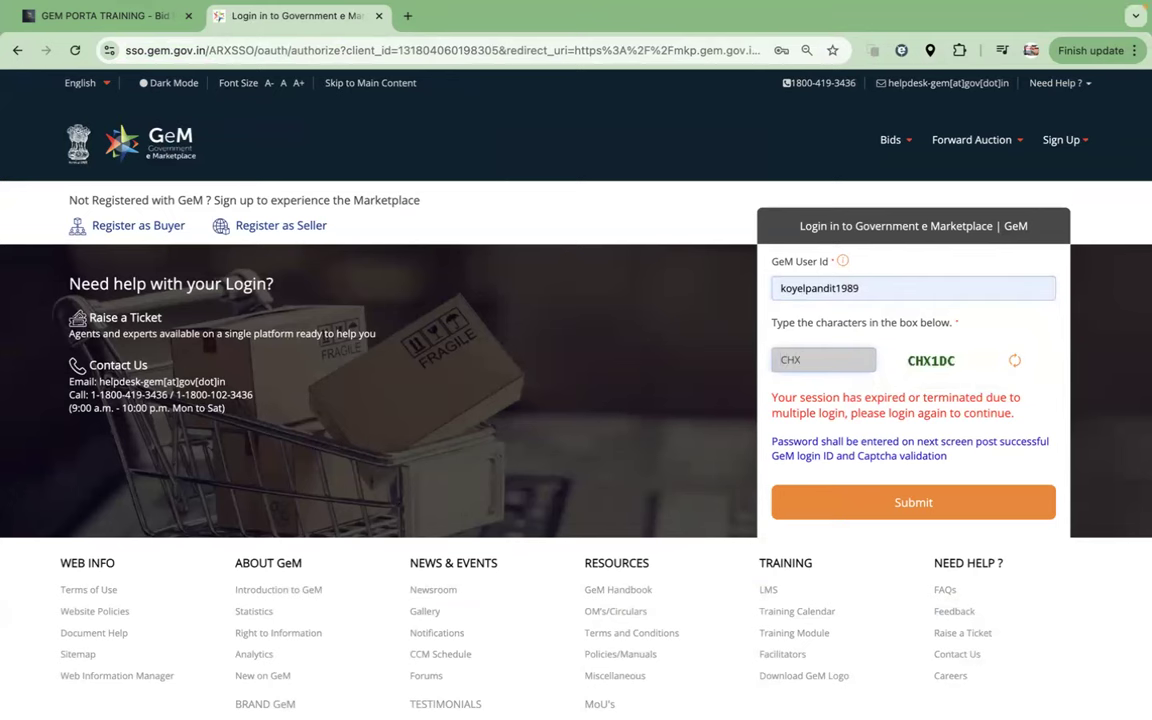
pyautogui.write('1DC')
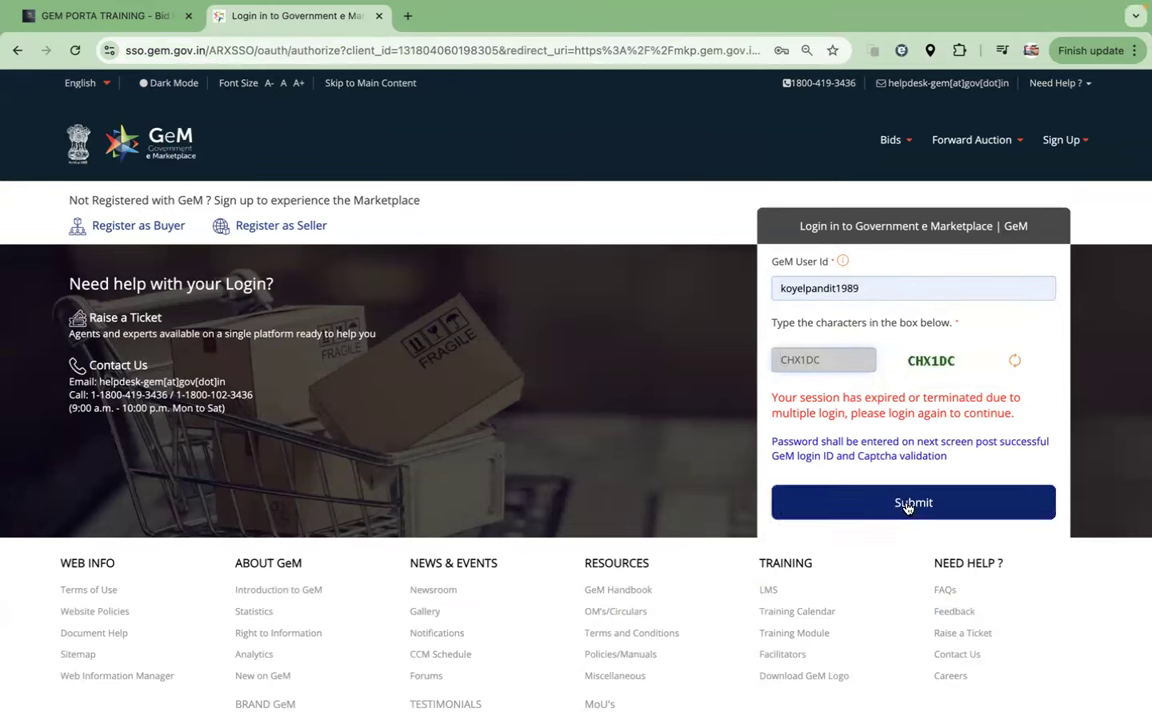
pyautogui.click(904, 502)
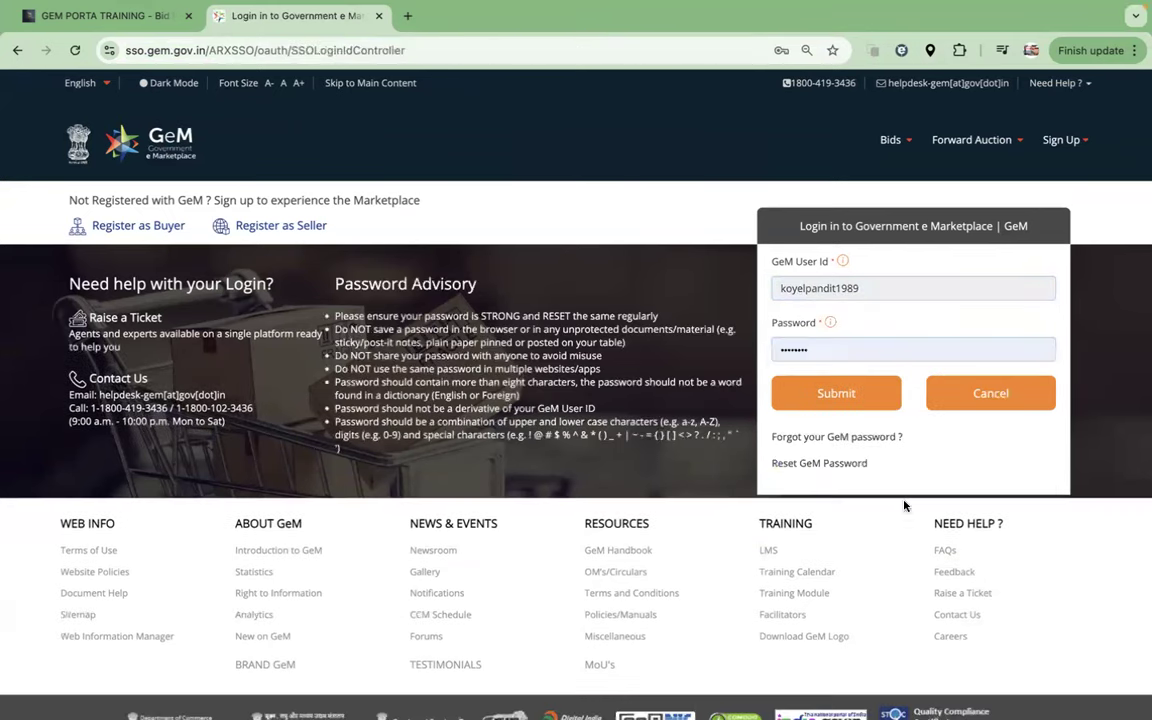
pyautogui.moveTo(780, 288); pyautogui.dragTo(855, 291)
pyautogui.click(840, 348)
pyautogui.moveTo(860, 289); pyautogui.dragTo(761, 293)
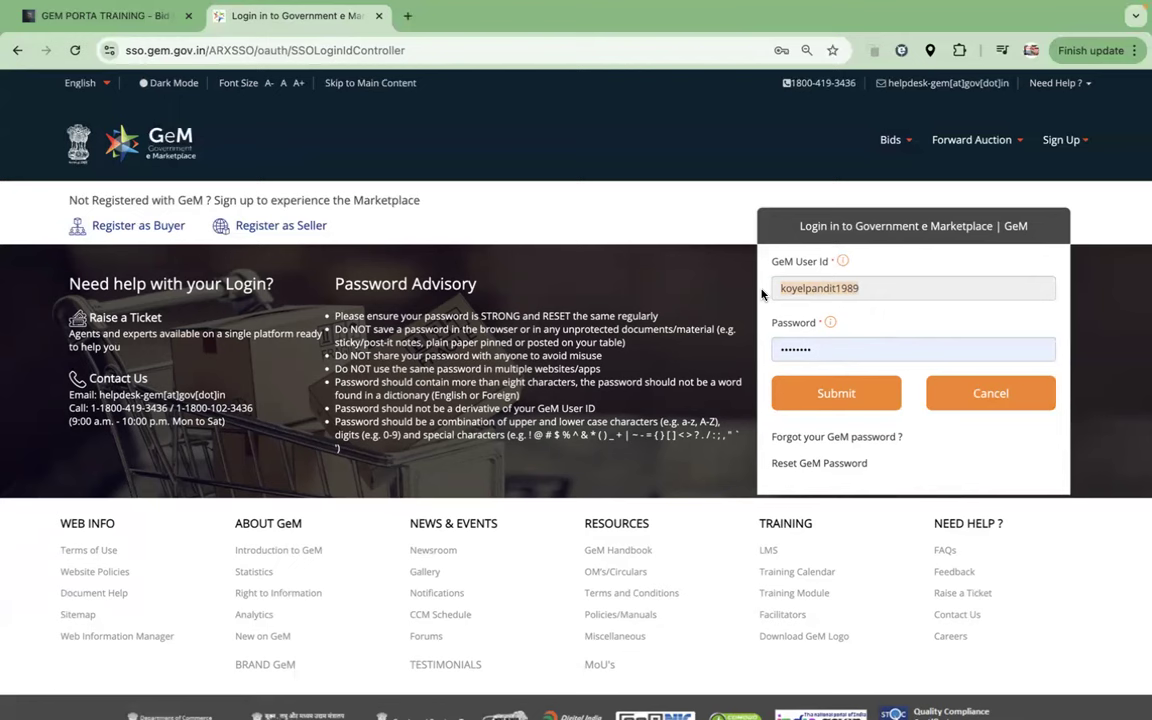
pyautogui.click(946, 88)
pyautogui.moveTo(946, 88); pyautogui.dragTo(790, 82)
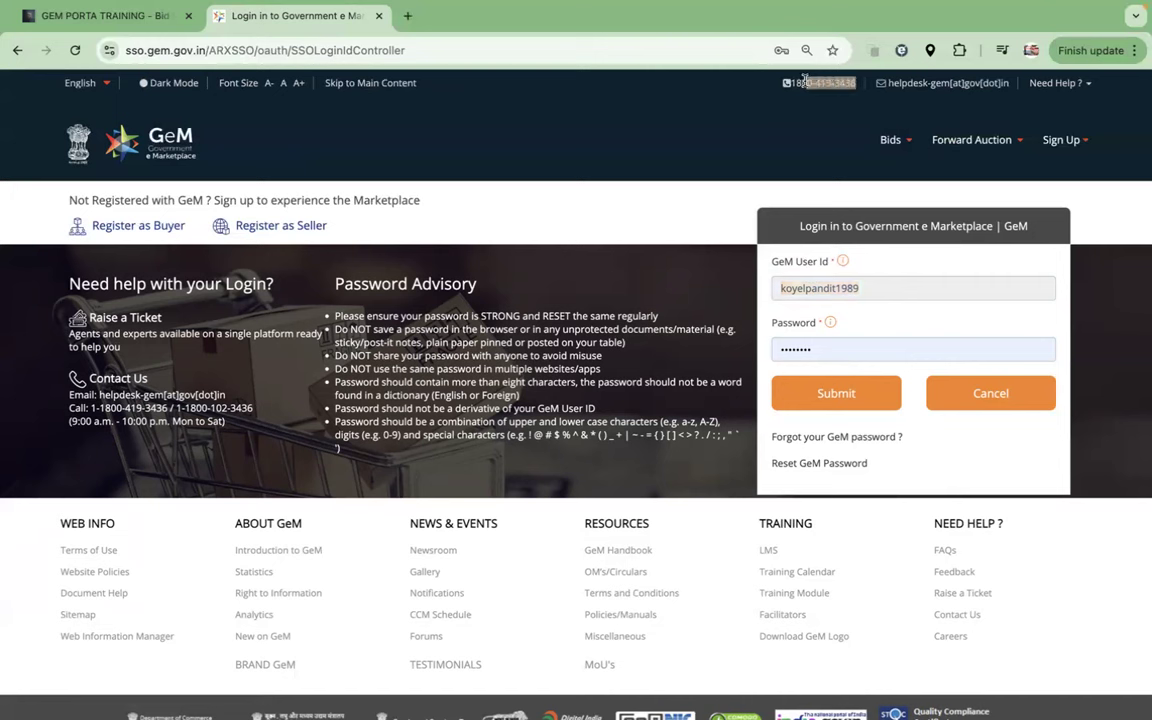
pyautogui.click(706, 126)
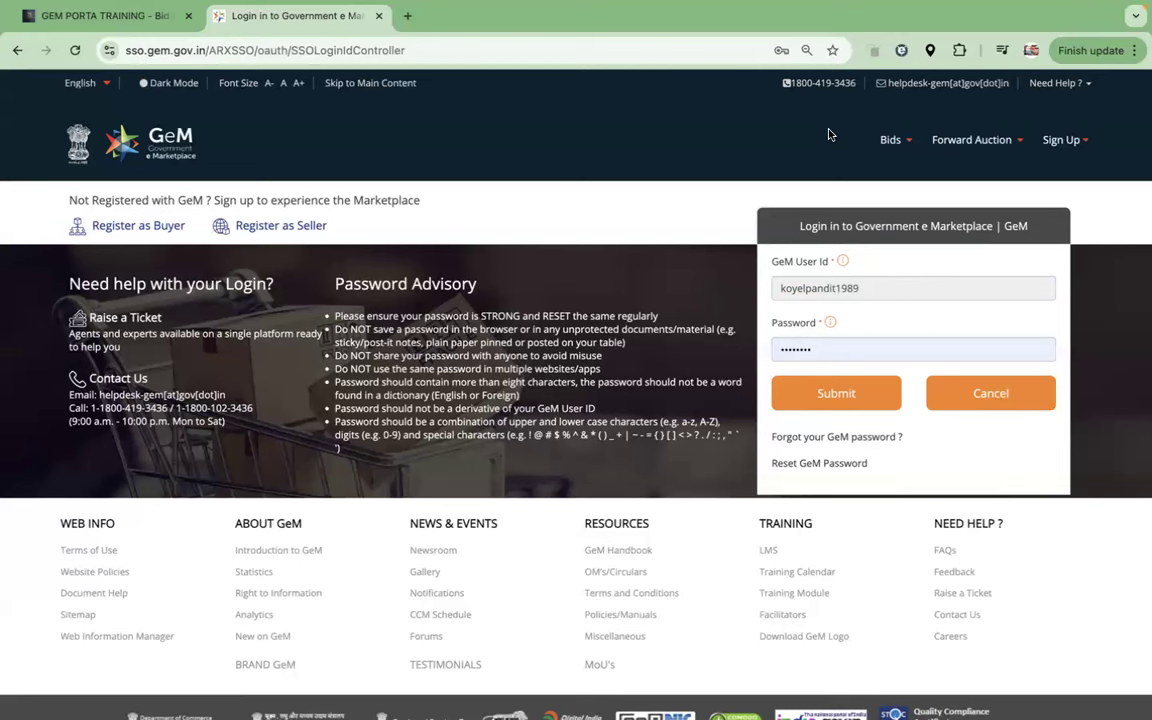
pyautogui.doubleClick(792, 286)
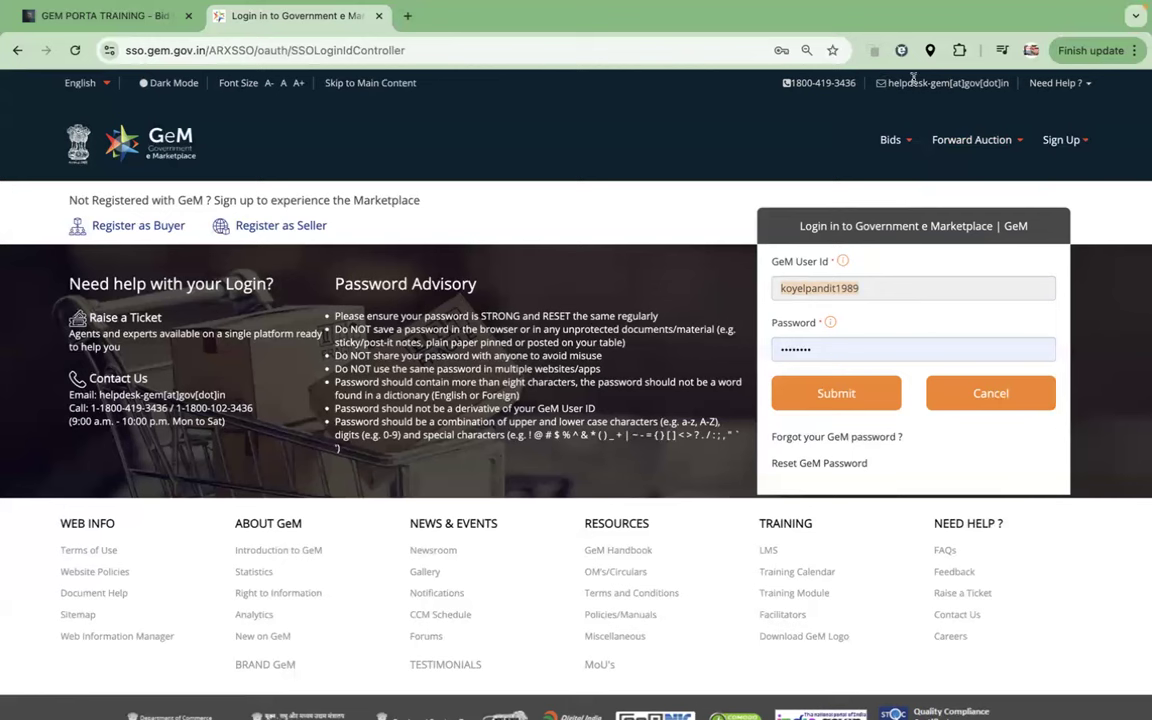
pyautogui.moveTo(928, 152)
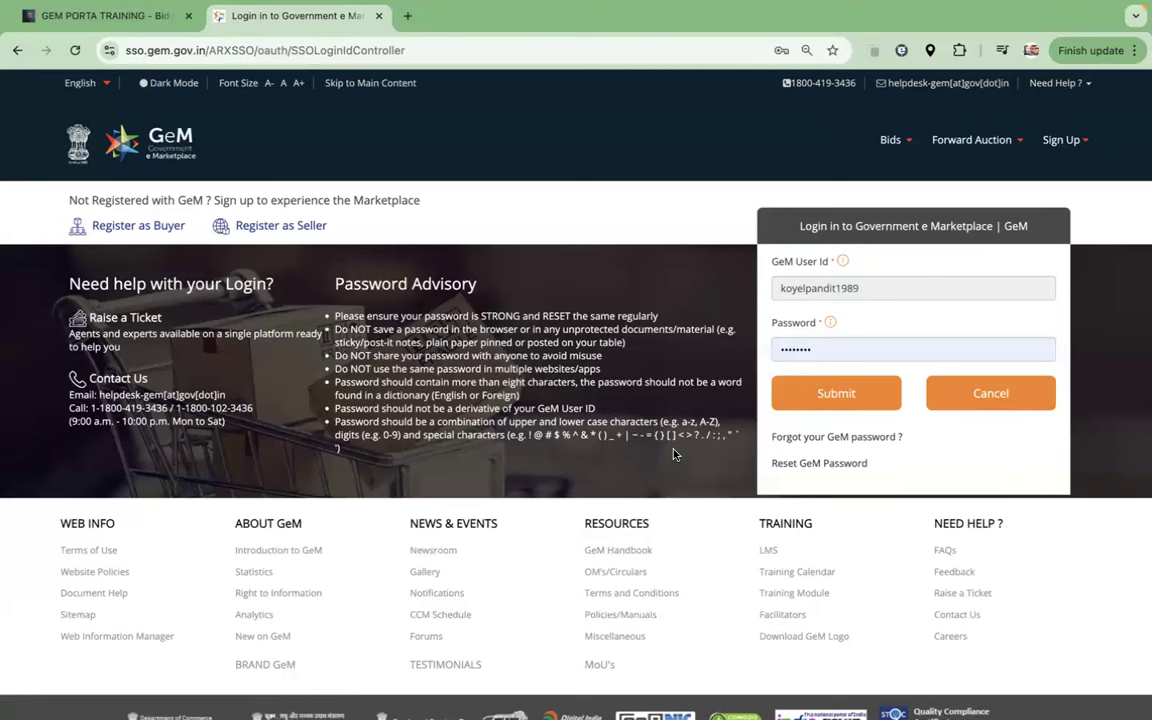
pyautogui.click(797, 350)
# Step: Log in and choose My Account from the account name menu
pyautogui.click(829, 392)
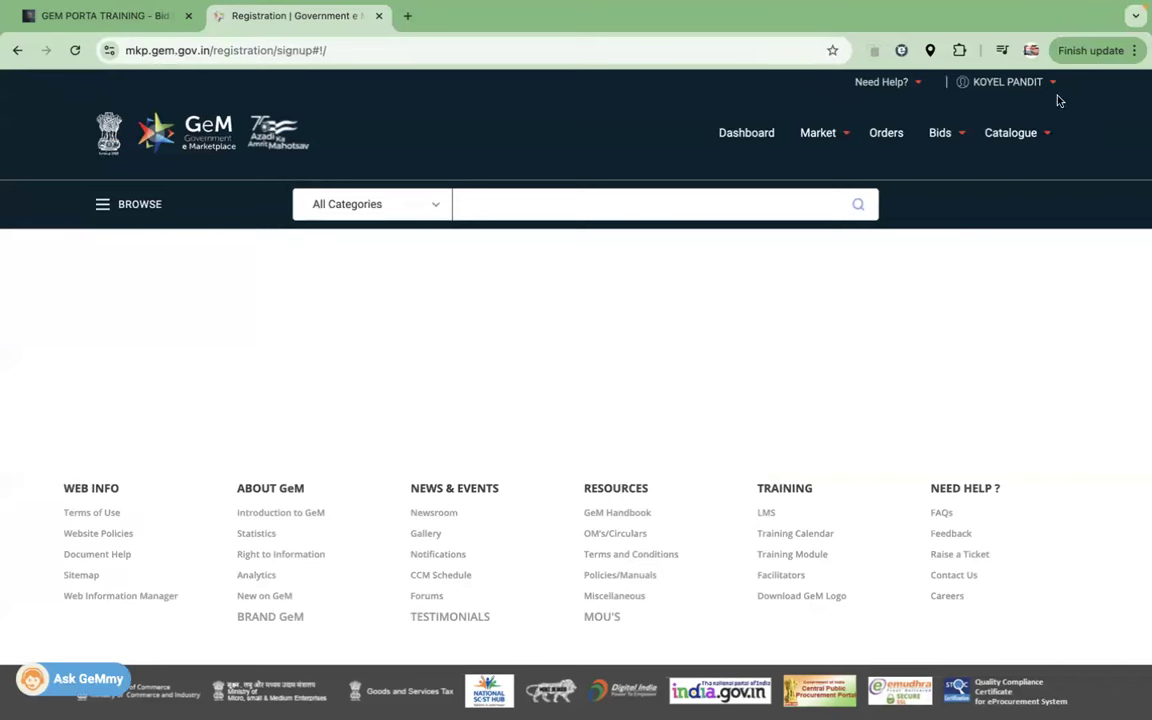
pyautogui.moveTo(1054, 86)
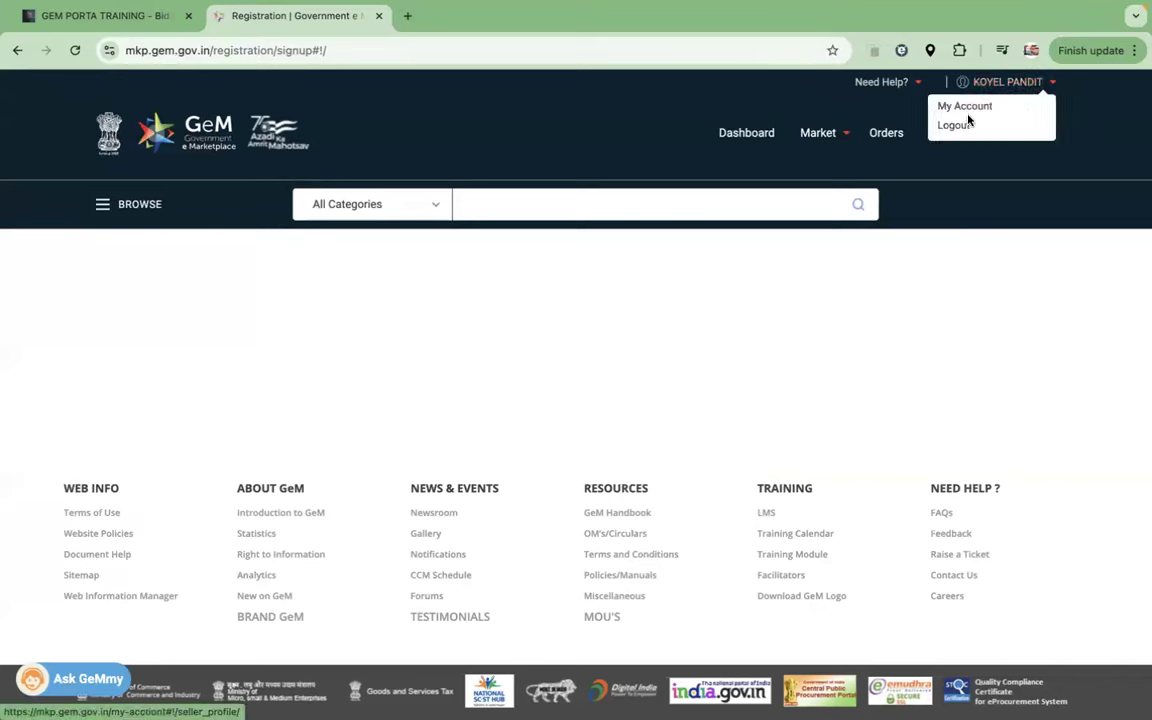
pyautogui.click(963, 106)
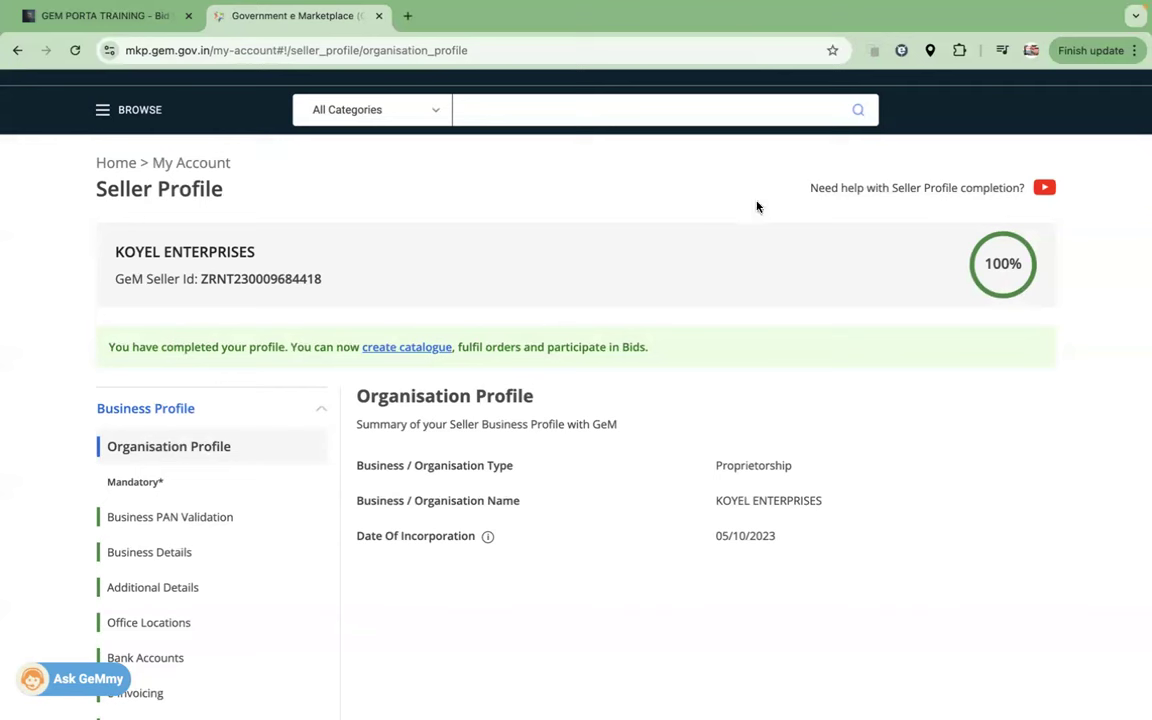
pyautogui.scroll(2, 757, 207)
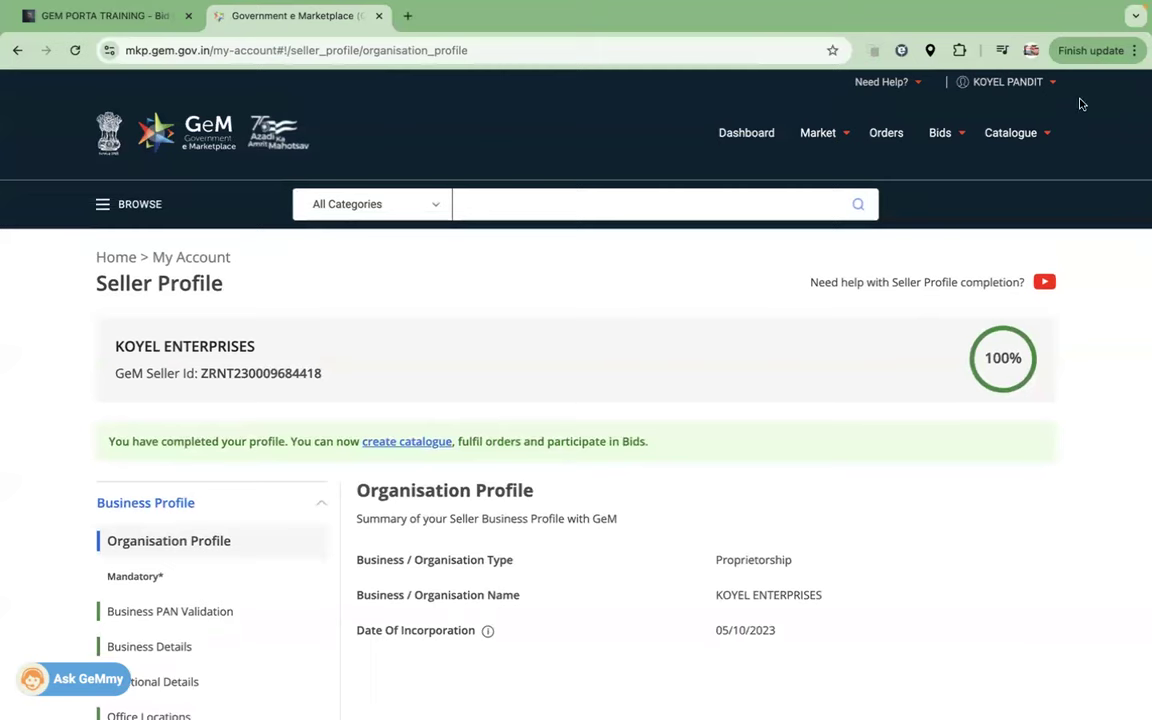
pyautogui.click(1050, 84)
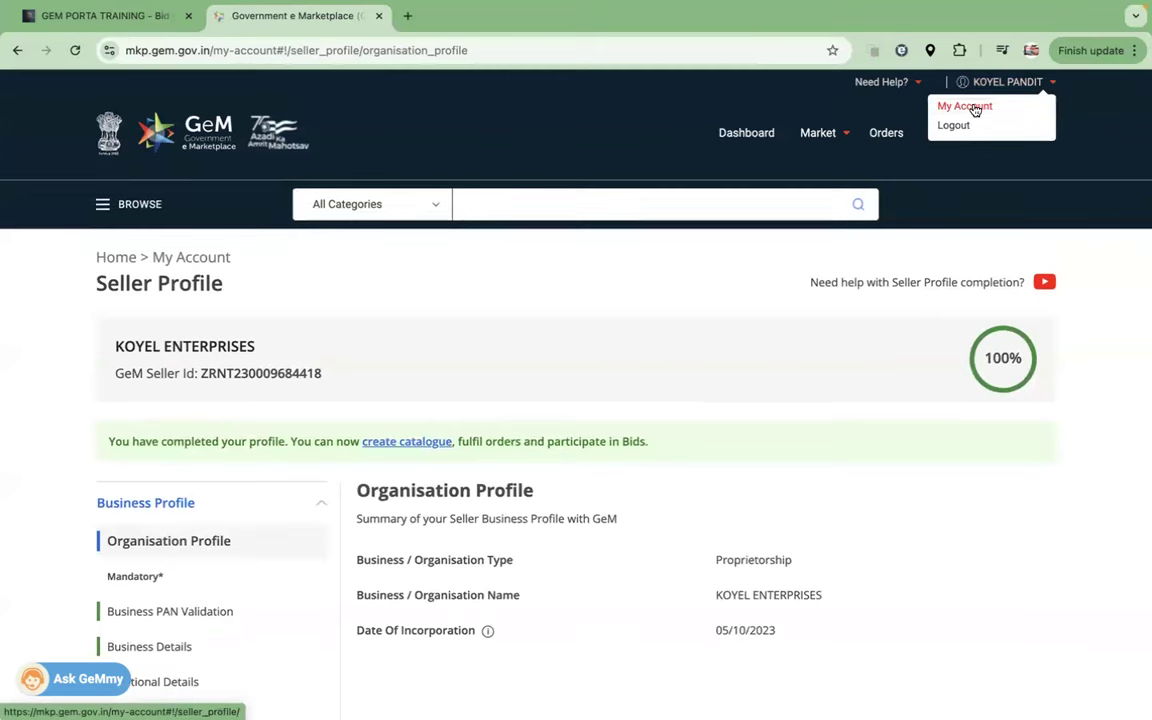
pyautogui.click(965, 107)
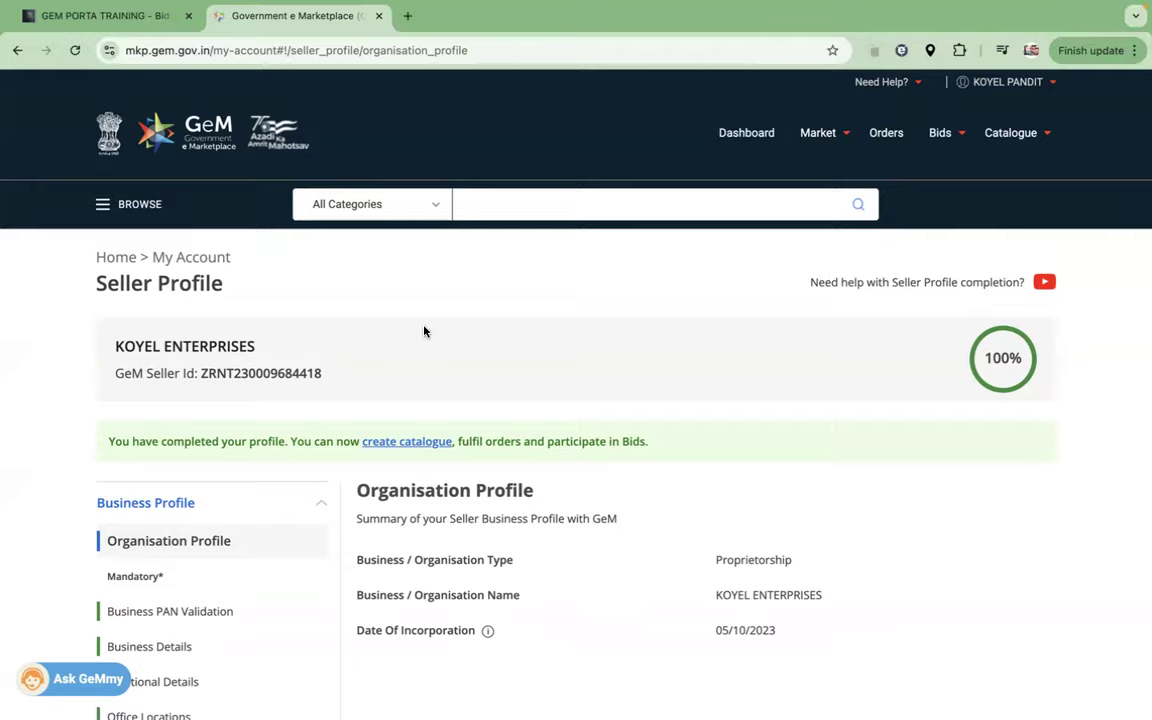
pyautogui.scroll(-2, 424, 331)
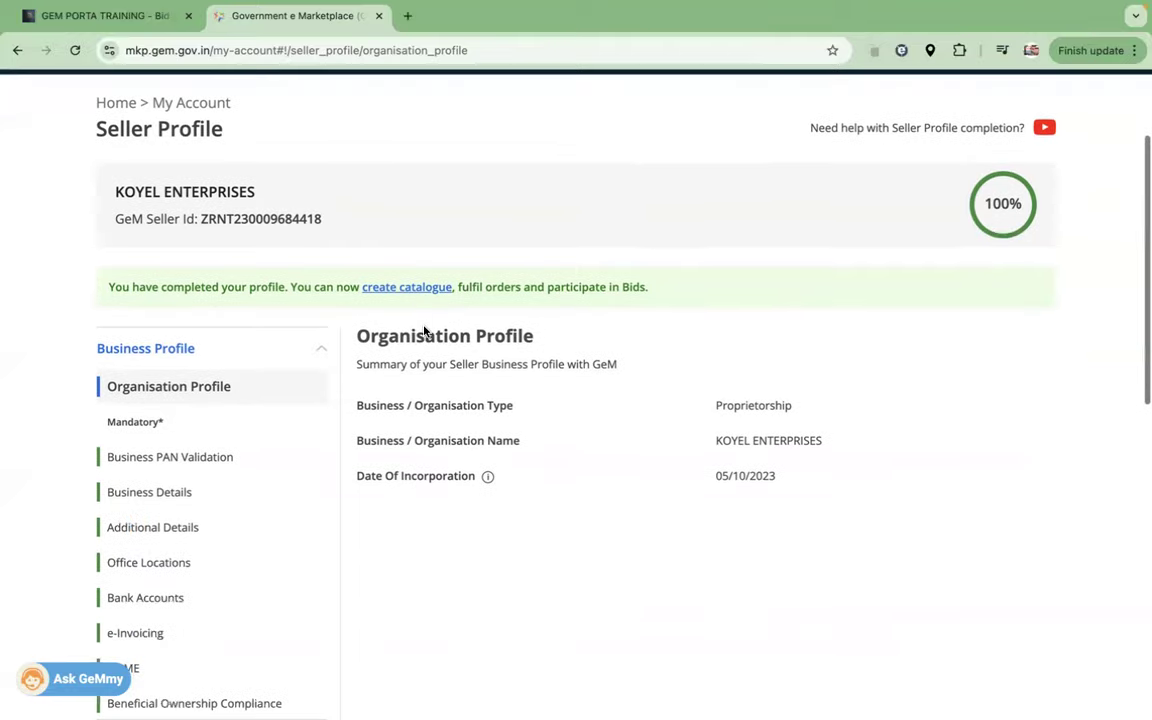
# Step: Open Business PAN Validation and point out the Proprietorship business type and the business PAN
pyautogui.click(153, 458)
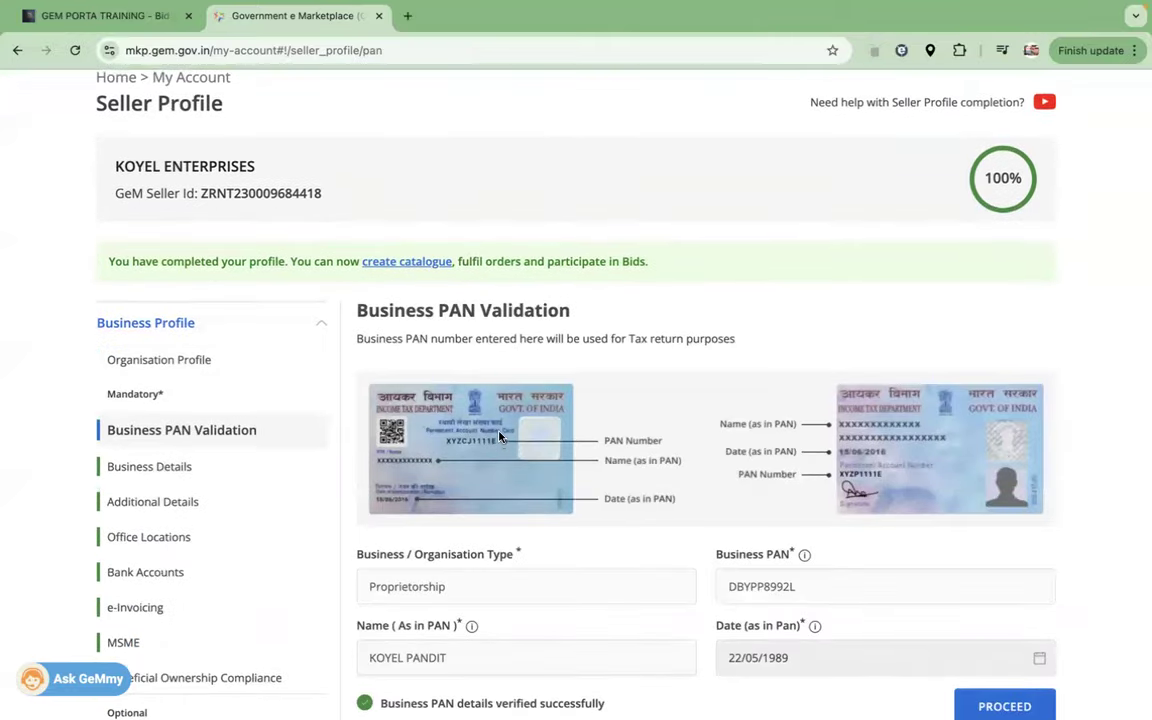
pyautogui.scroll(-2, 472, 459)
pyautogui.moveTo(455, 460); pyautogui.dragTo(367, 458)
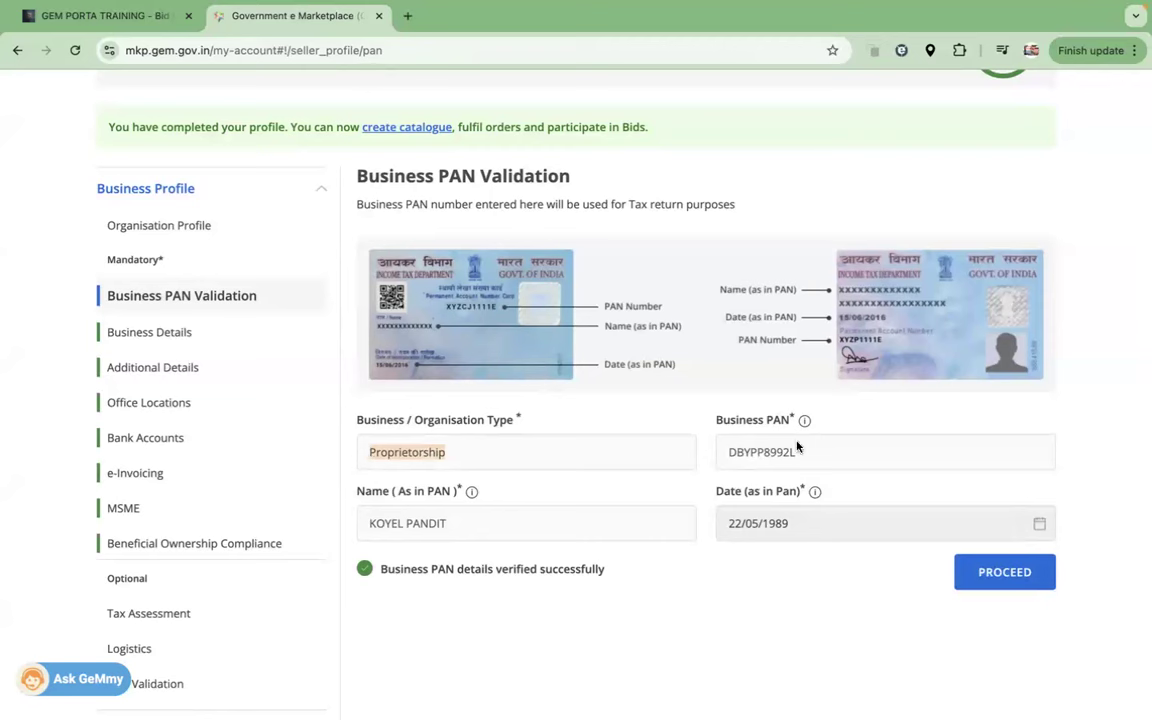
pyautogui.moveTo(731, 452); pyautogui.dragTo(799, 458)
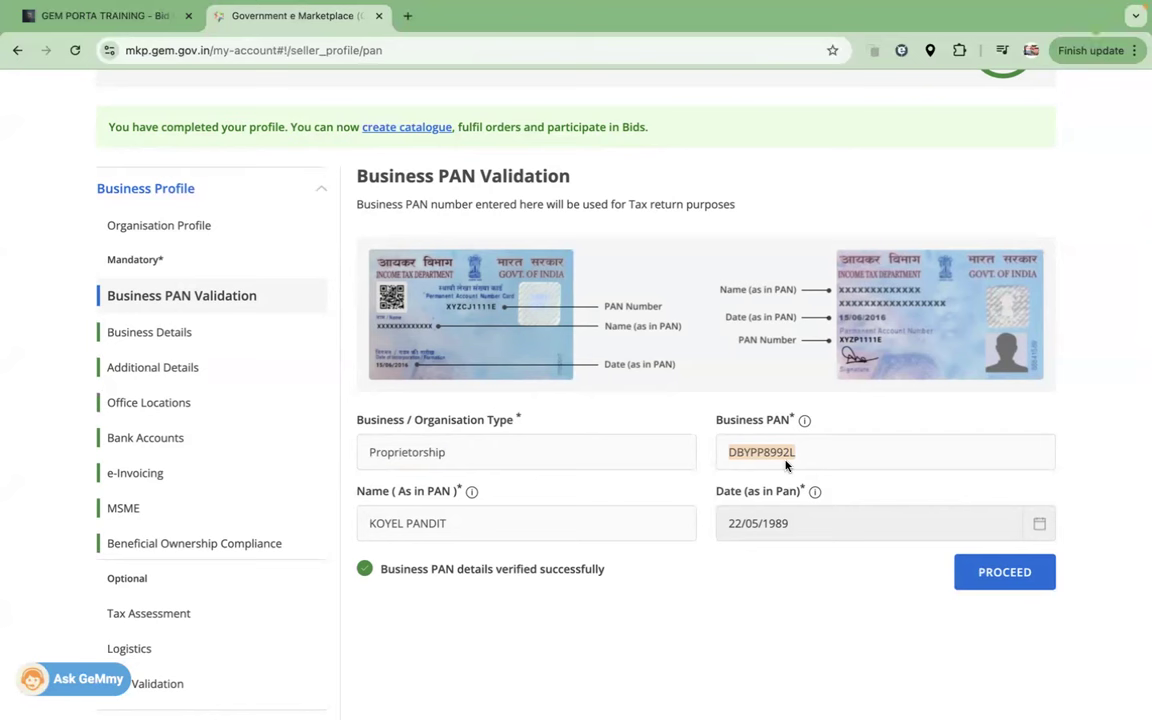
pyautogui.click(723, 465)
pyautogui.doubleClick(722, 453)
pyautogui.moveTo(798, 453); pyautogui.dragTo(747, 457)
pyautogui.click(383, 491)
# Step: Point out the name and date as printed on the PAN
pyautogui.moveTo(370, 491); pyautogui.dragTo(452, 491)
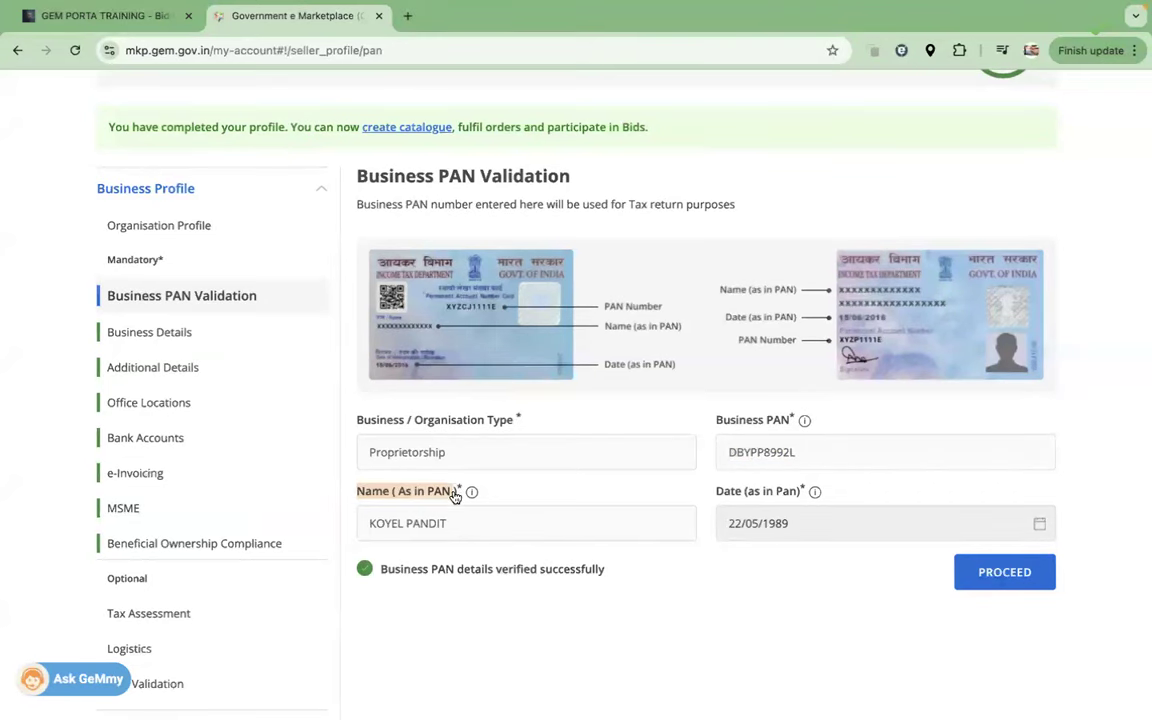
pyautogui.click(387, 527)
pyautogui.moveTo(387, 527); pyautogui.dragTo(451, 534)
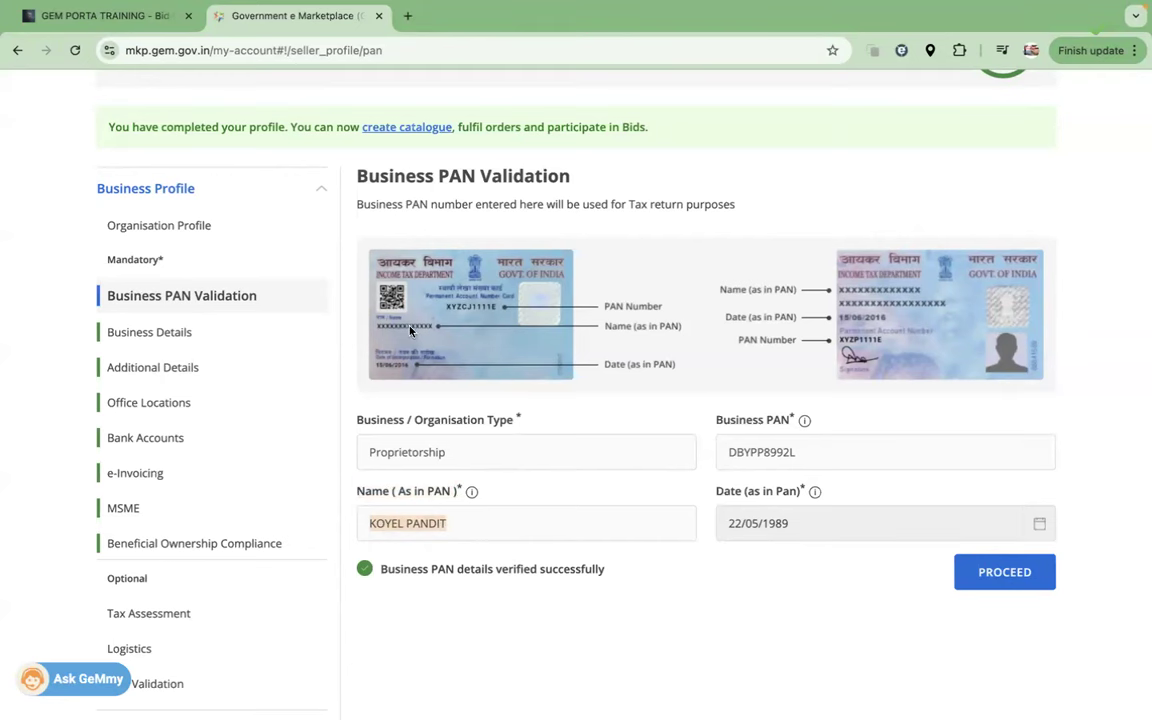
pyautogui.moveTo(711, 489); pyautogui.dragTo(803, 503)
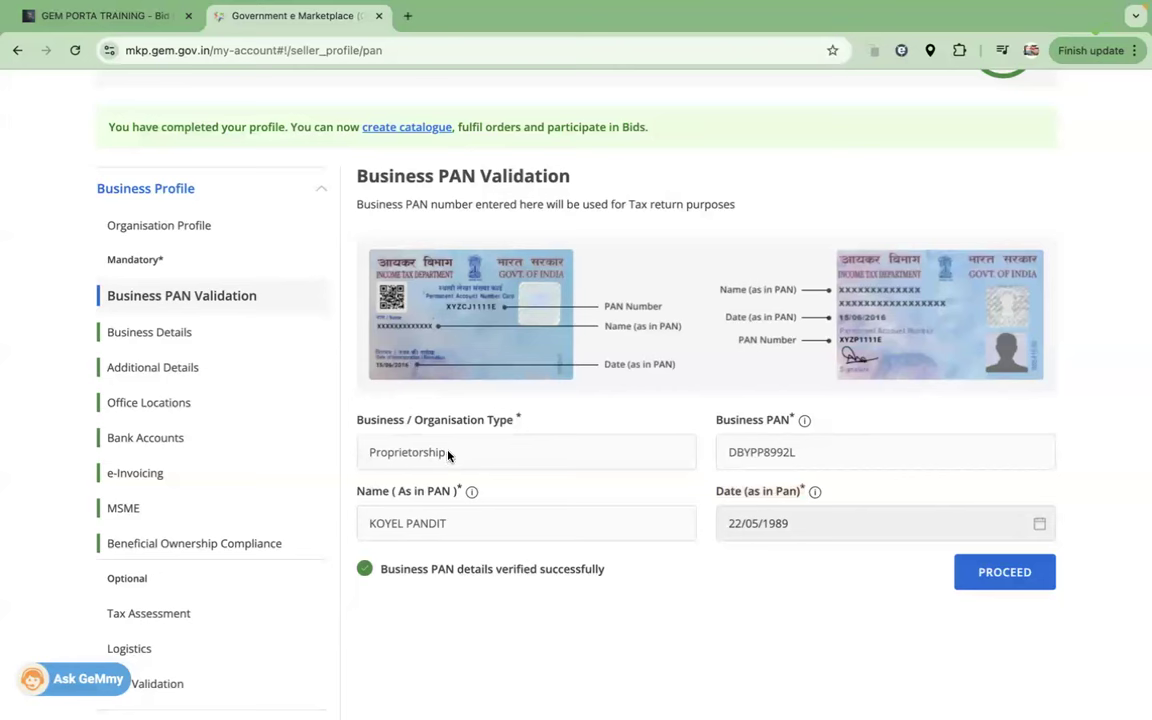
pyautogui.moveTo(450, 455); pyautogui.dragTo(367, 455)
pyautogui.moveTo(730, 533); pyautogui.dragTo(803, 534)
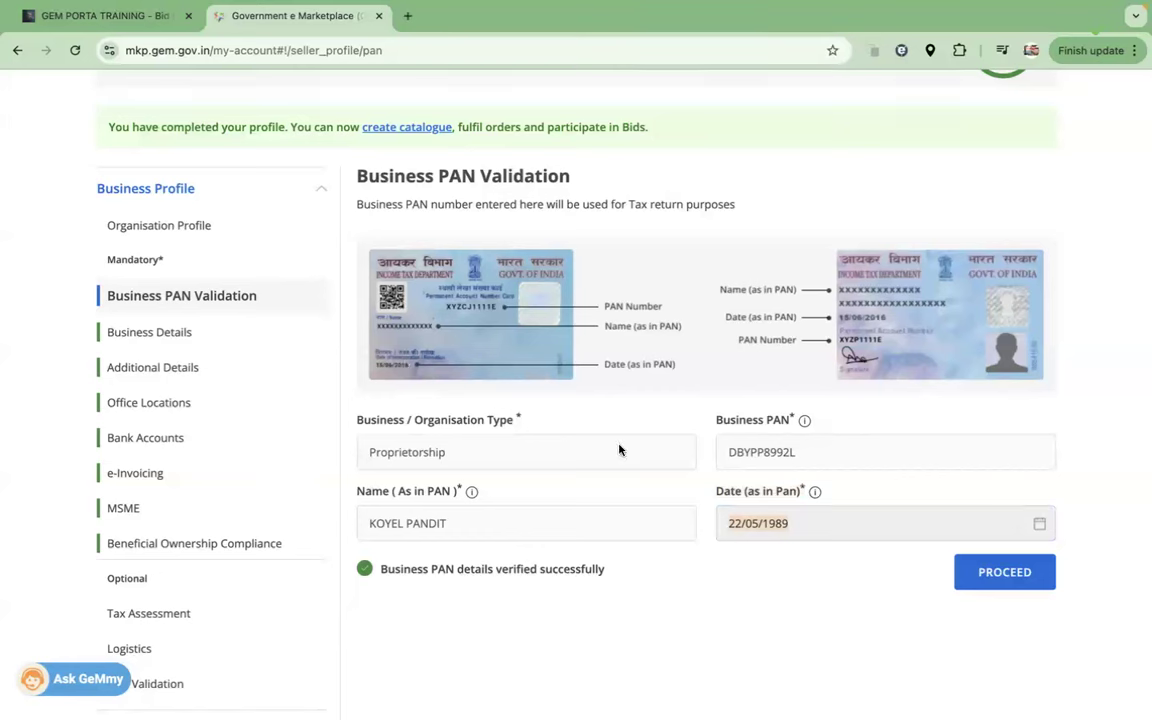
pyautogui.click(786, 559)
pyautogui.moveTo(797, 523); pyautogui.dragTo(715, 523)
pyautogui.moveTo(446, 524); pyautogui.dragTo(360, 531)
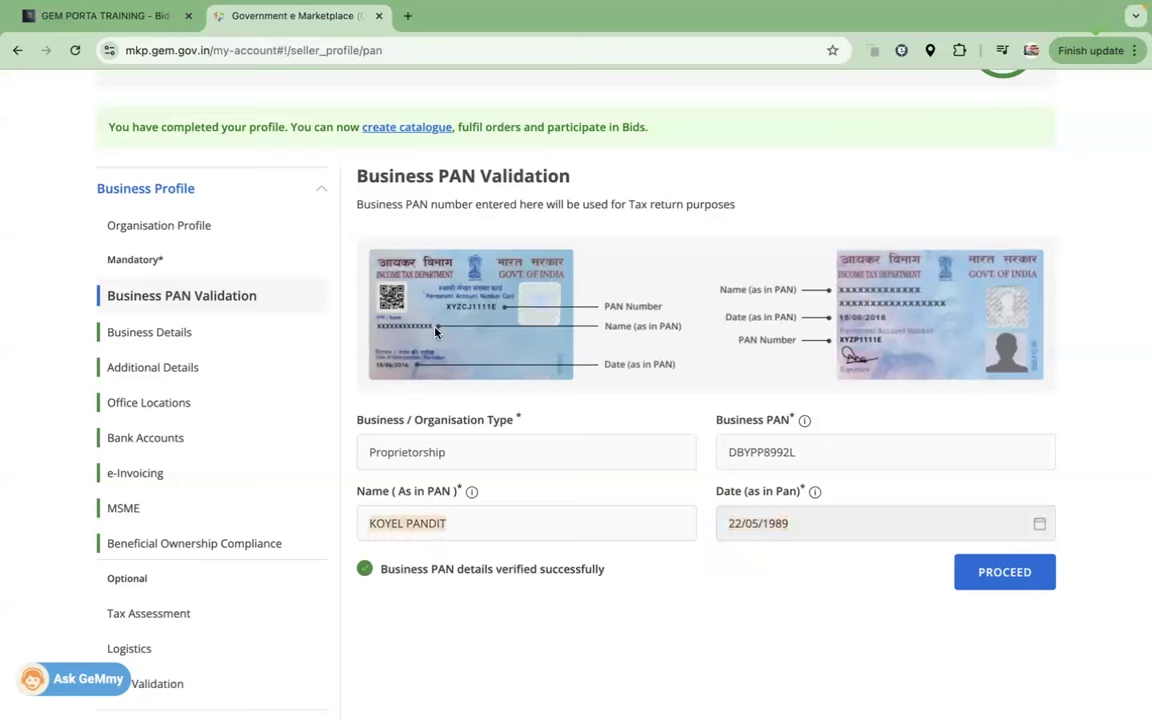
pyautogui.click(368, 525)
pyautogui.moveTo(368, 525); pyautogui.dragTo(442, 527)
pyautogui.click(546, 289)
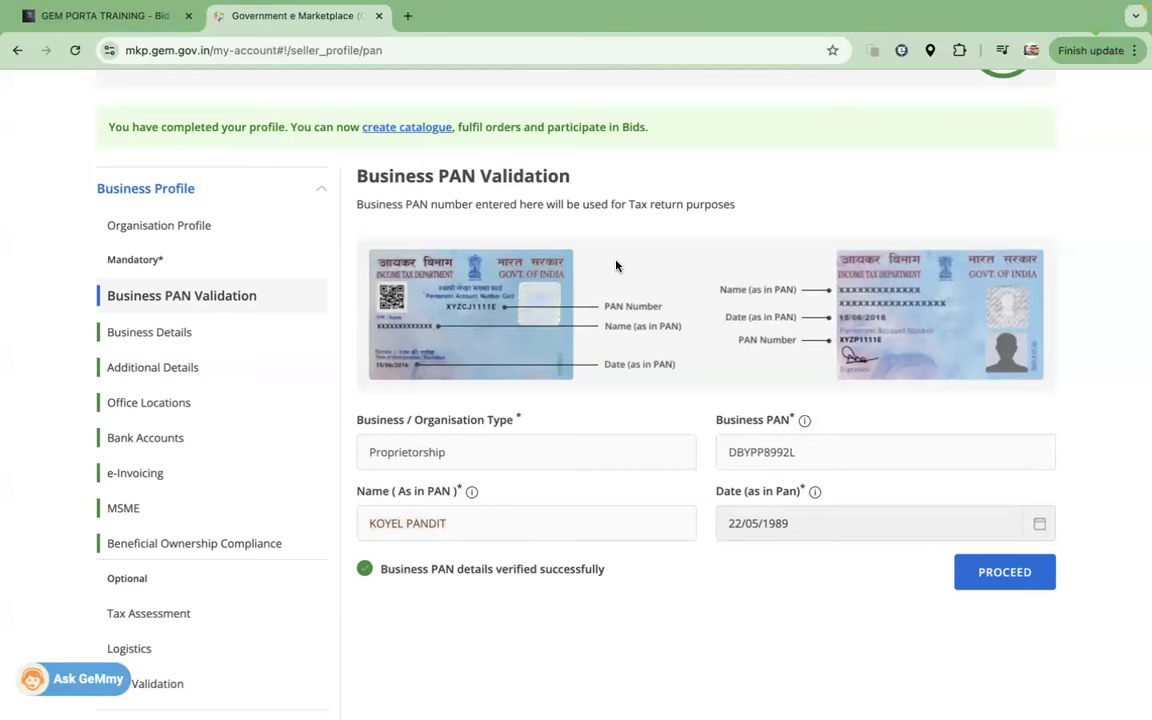
pyautogui.click(1045, 574)
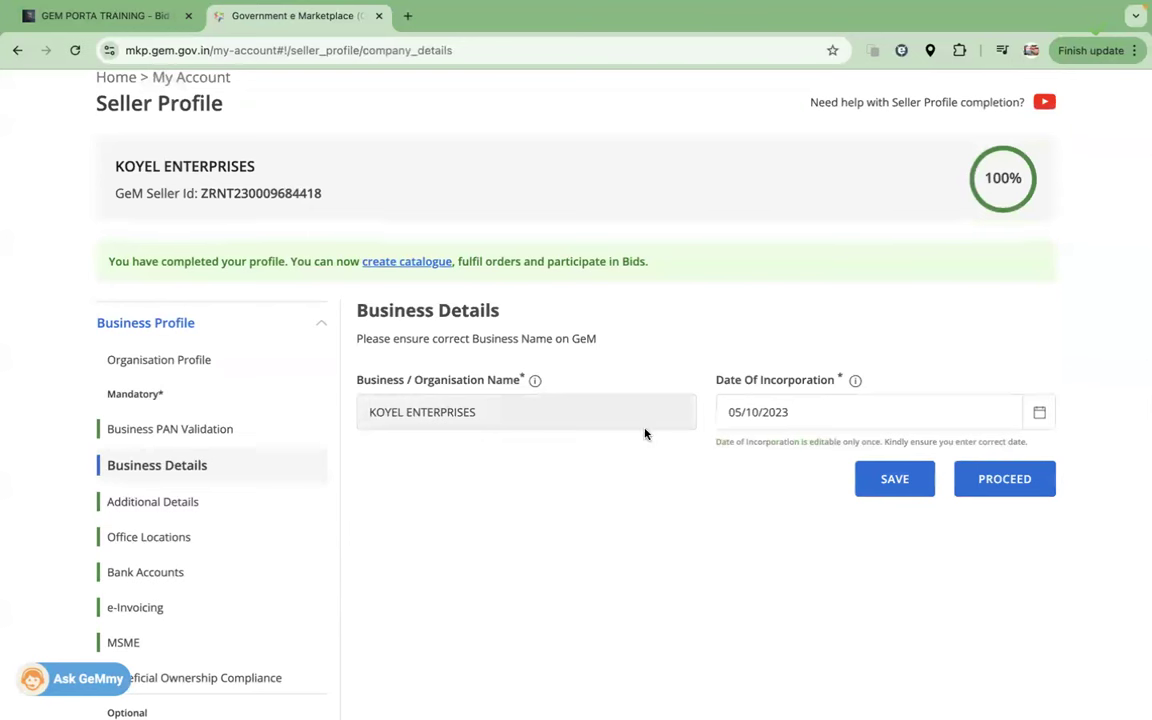
pyautogui.moveTo(705, 380); pyautogui.dragTo(835, 383)
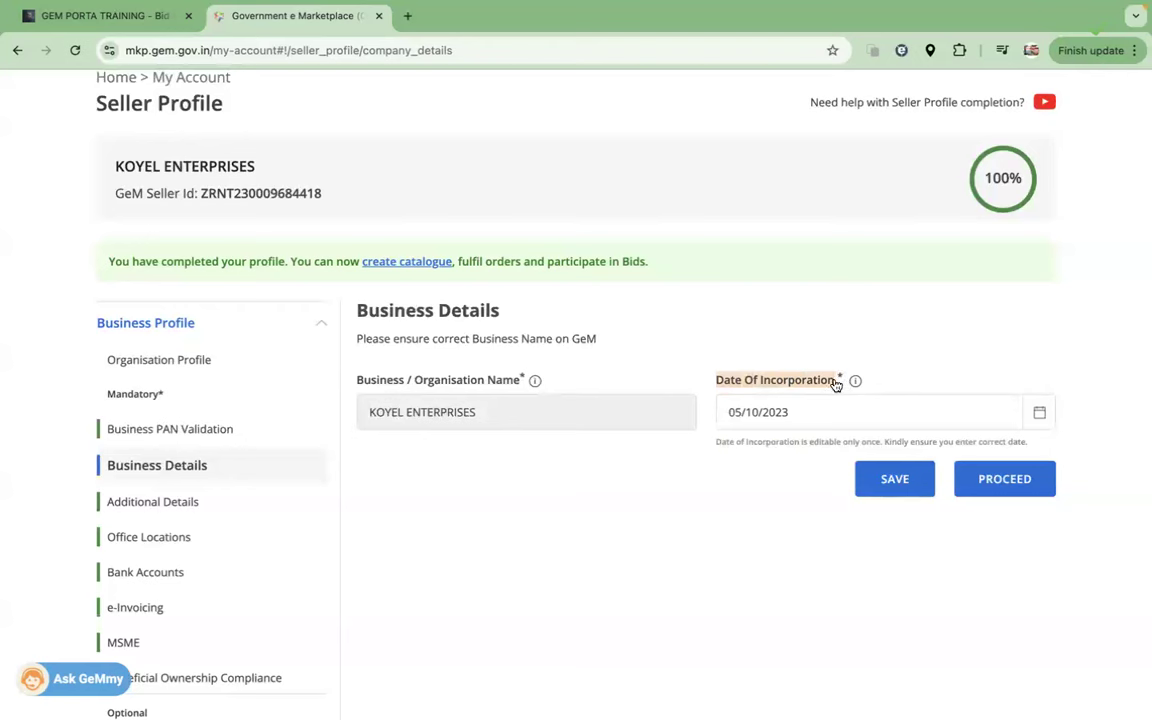
pyautogui.click(797, 412)
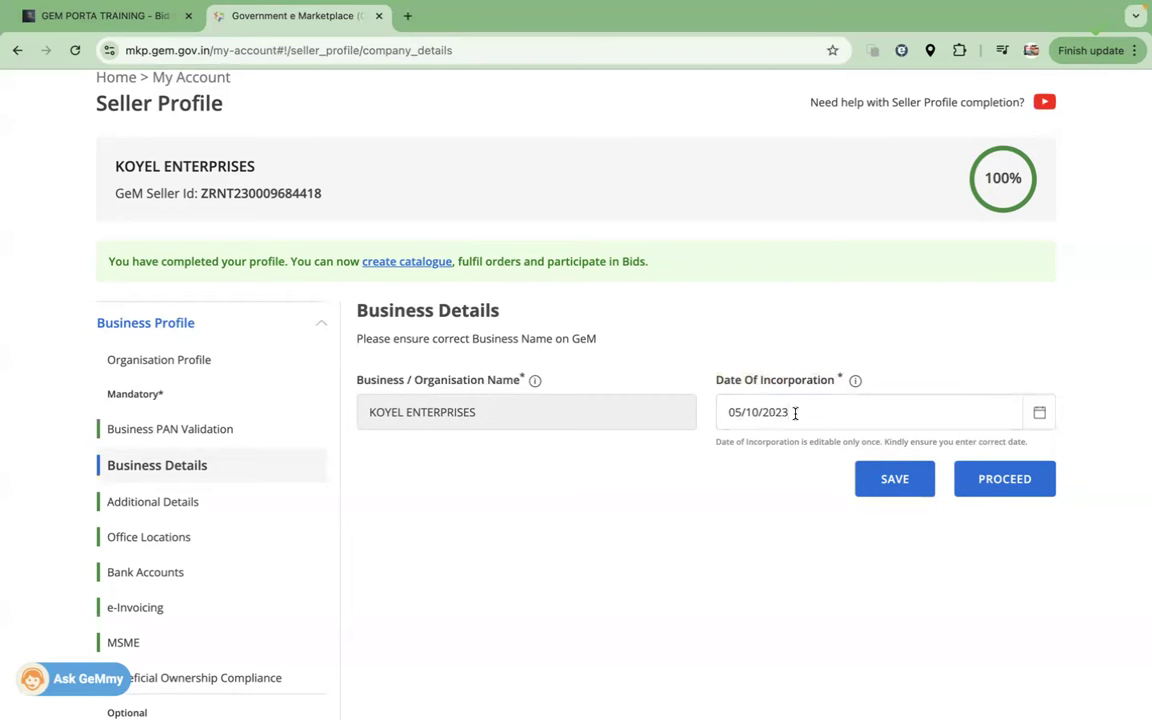
pyautogui.click(1039, 412)
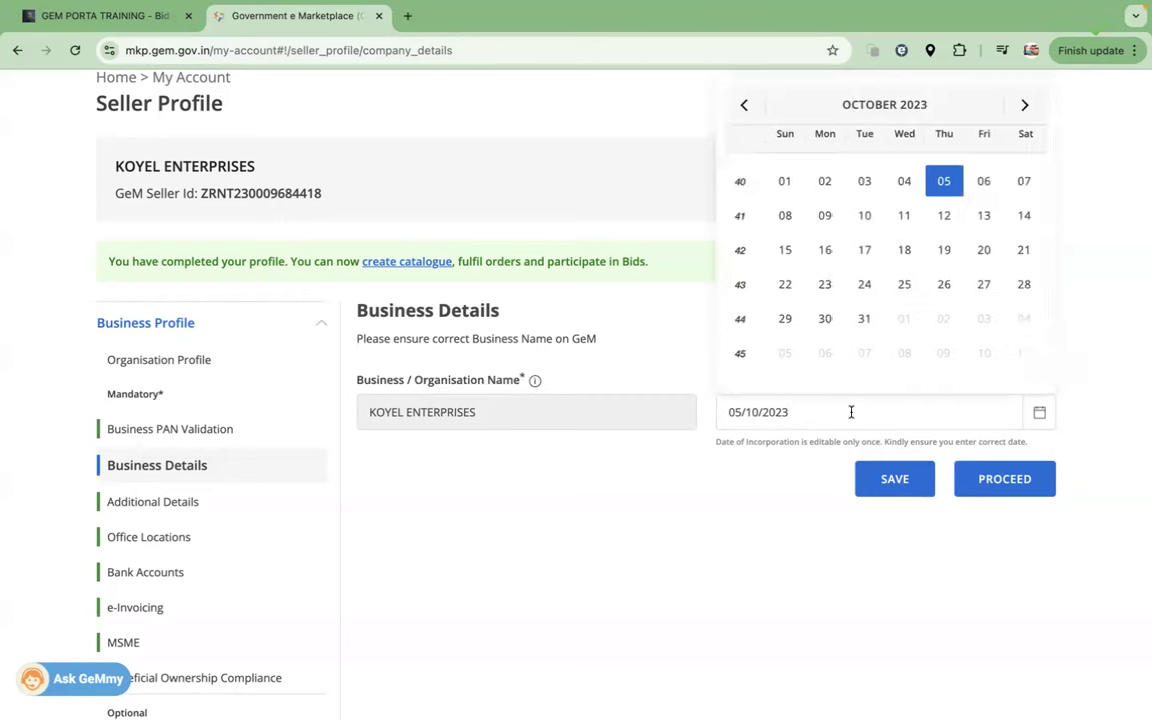
pyautogui.click(1017, 104)
pyautogui.click(1017, 104)
pyautogui.click(1019, 105)
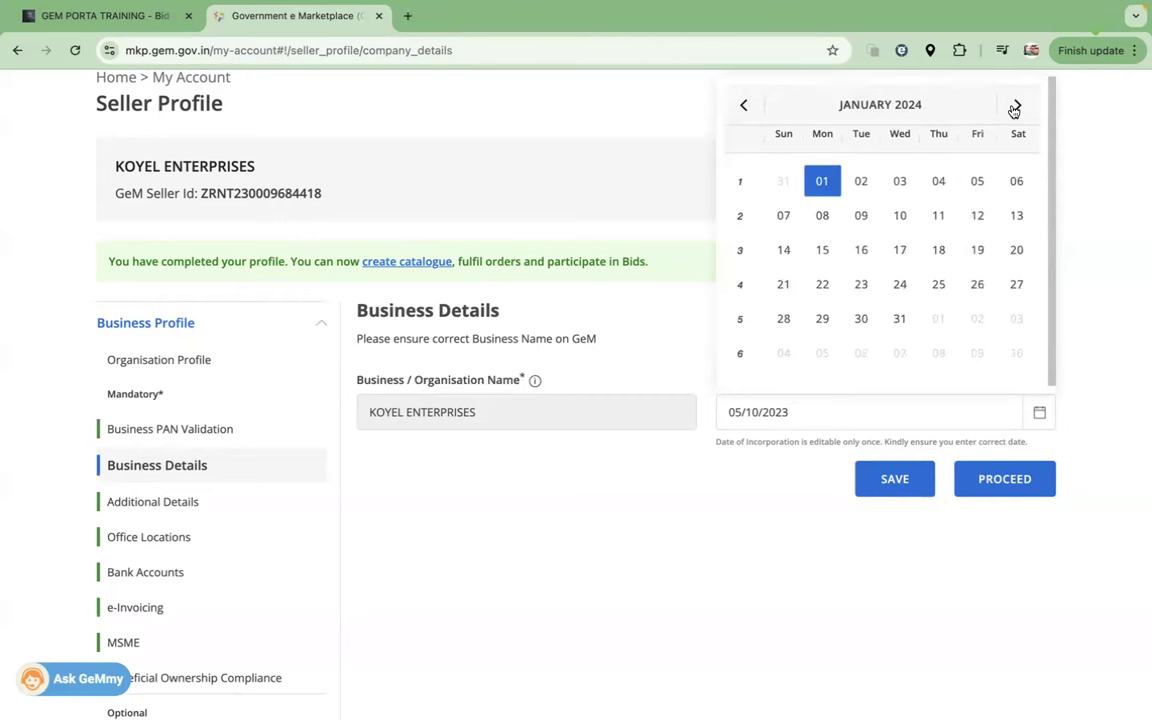
pyautogui.click(1017, 105)
pyautogui.click(1017, 105)
pyautogui.click(1016, 105)
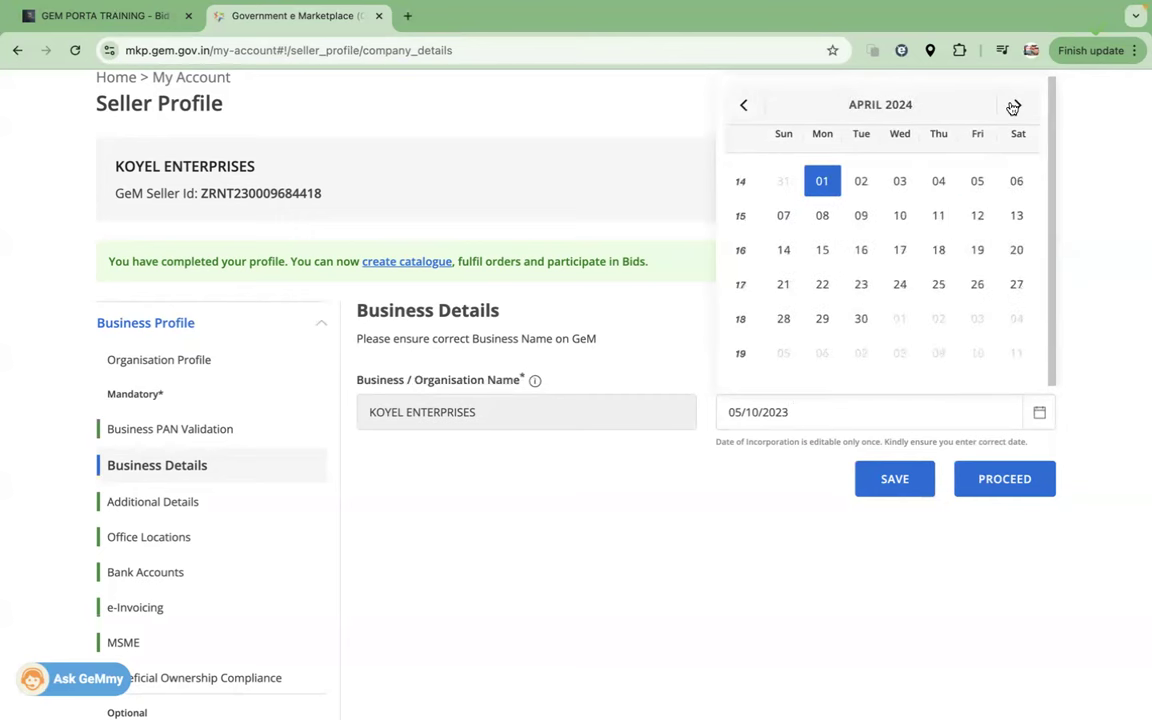
pyautogui.click(865, 320)
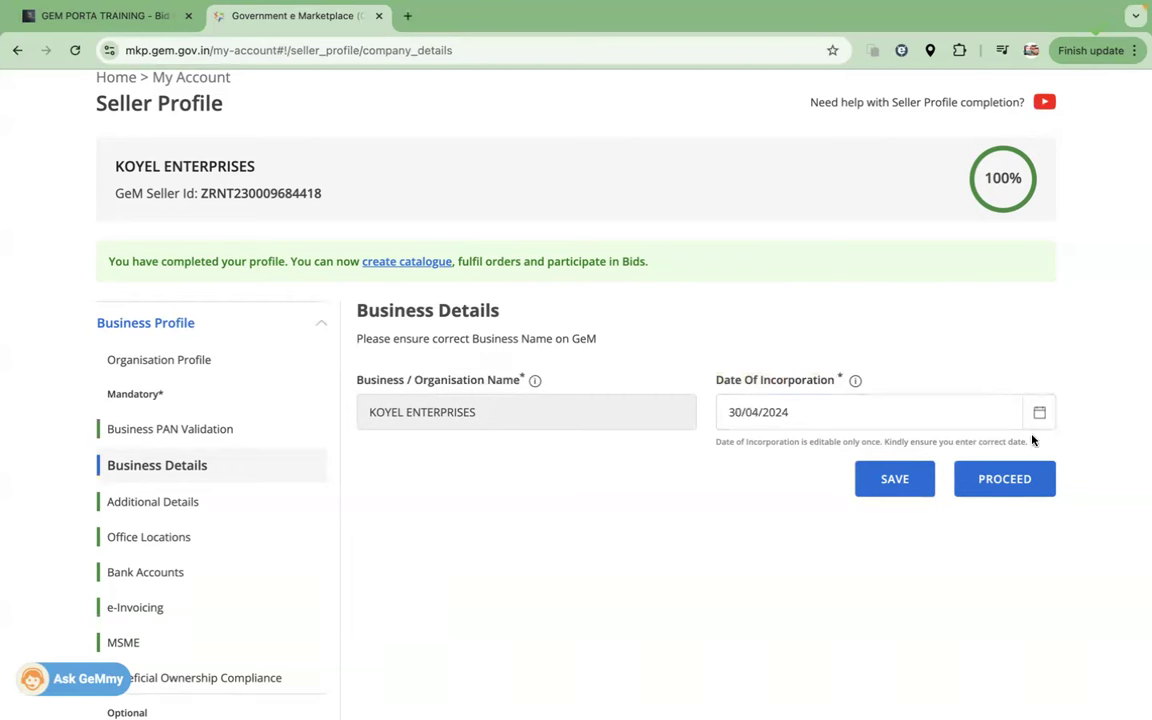
pyautogui.click(895, 484)
pyautogui.click(1040, 412)
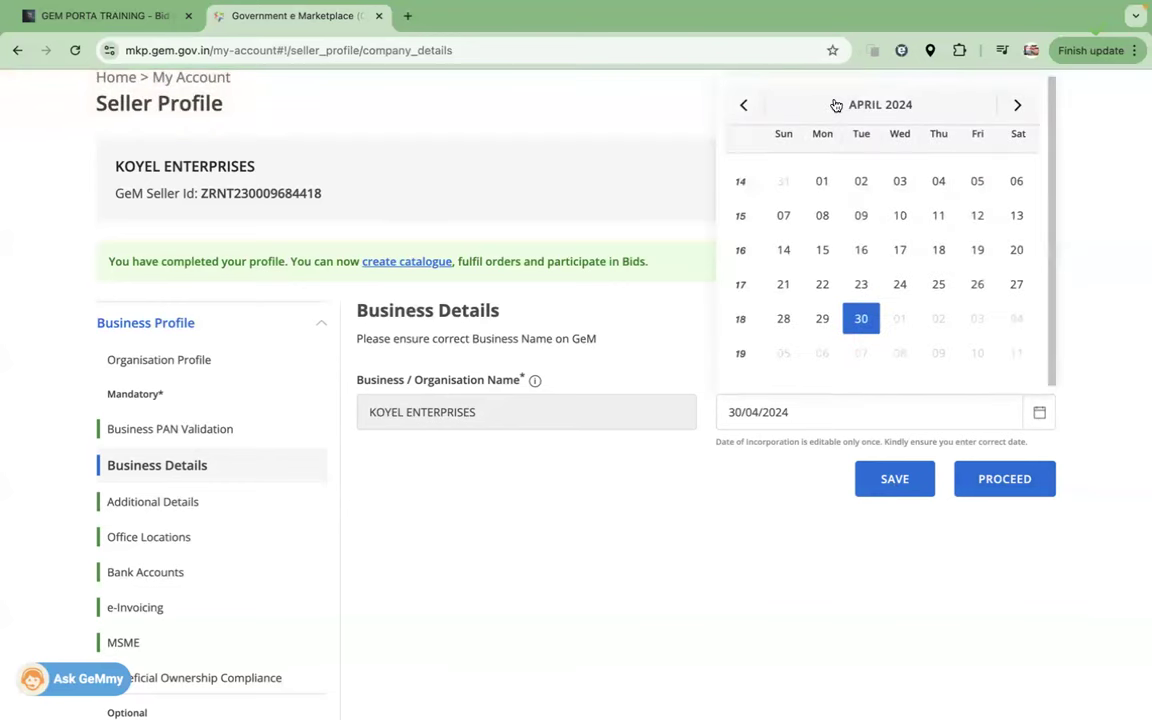
pyautogui.click(836, 105)
pyautogui.click(773, 463)
pyautogui.click(773, 463)
pyautogui.click(773, 463)
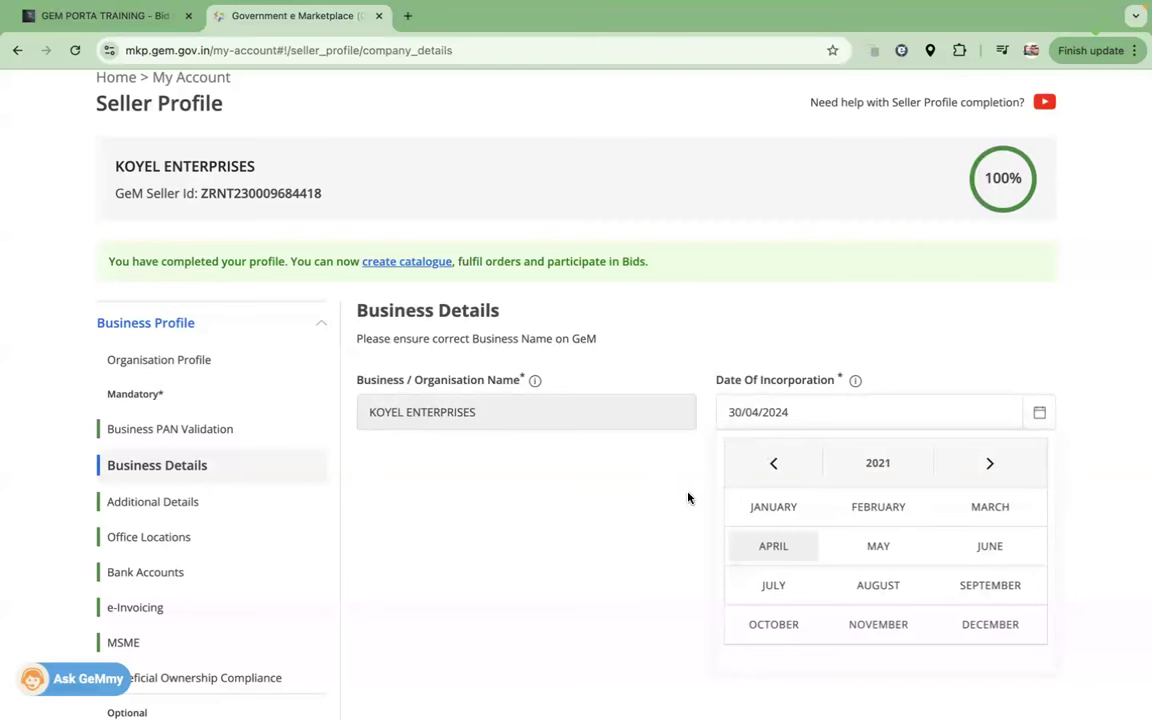
pyautogui.click(688, 497)
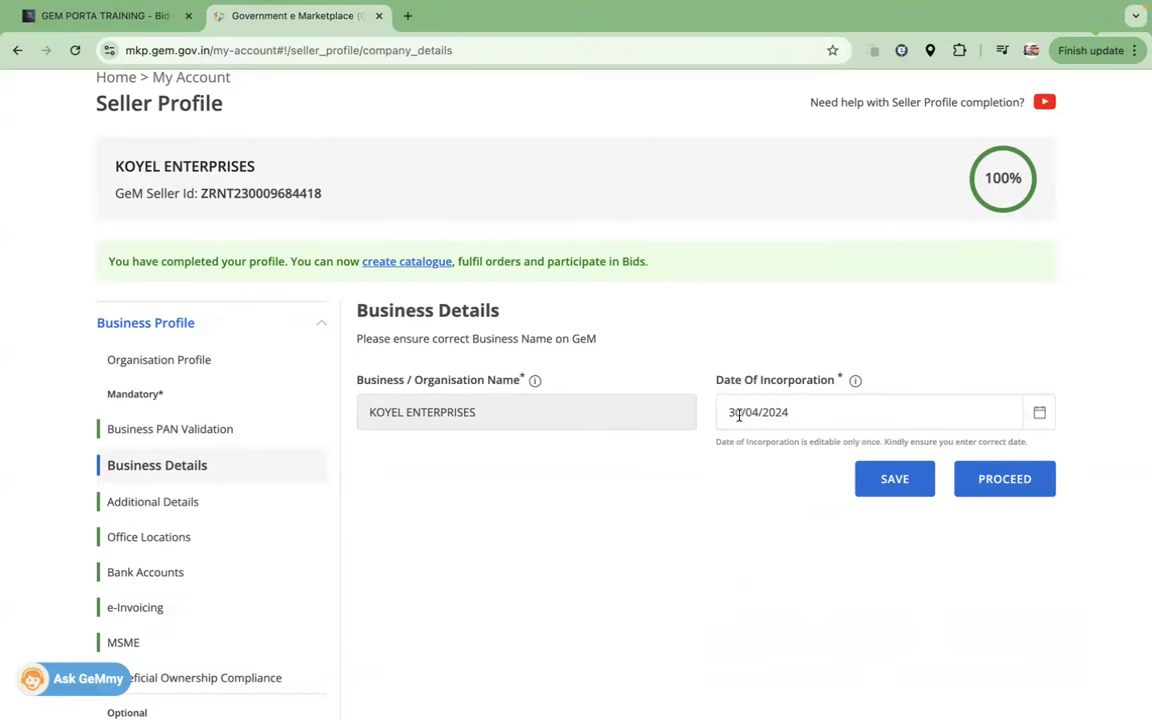
pyautogui.moveTo(723, 411); pyautogui.dragTo(828, 414)
pyautogui.click(166, 430)
pyautogui.scroll(-1, 790, 640)
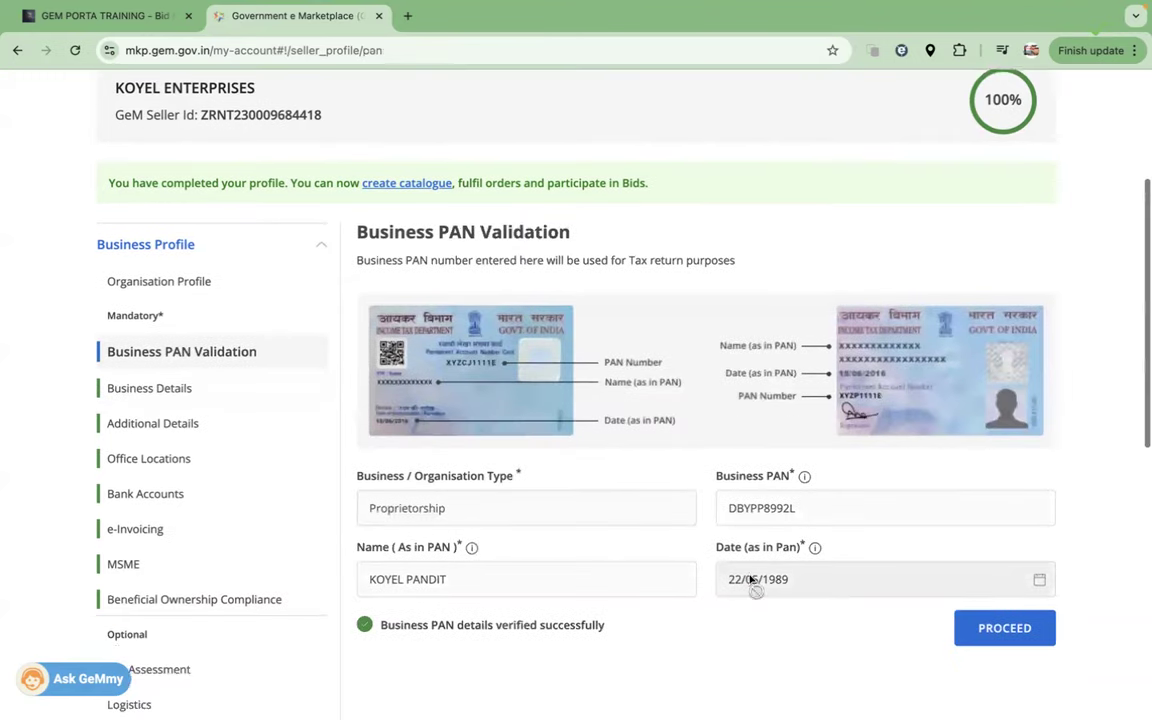
pyautogui.moveTo(762, 590); pyautogui.dragTo(763, 580)
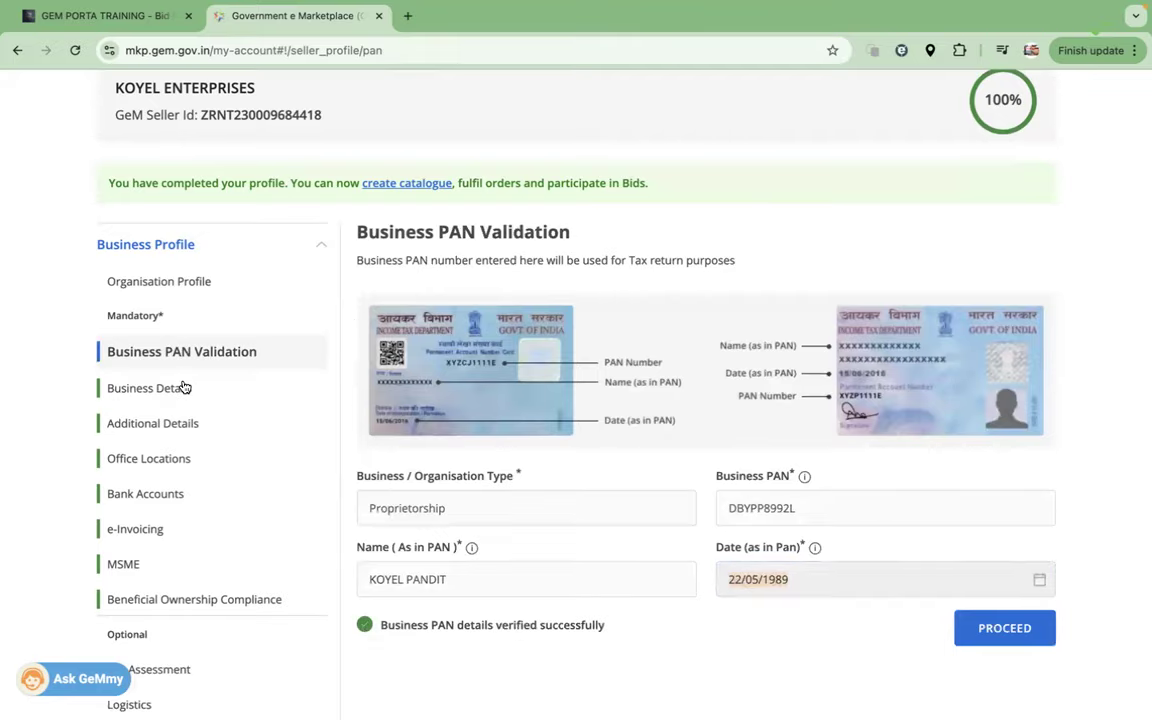
pyautogui.click(183, 387)
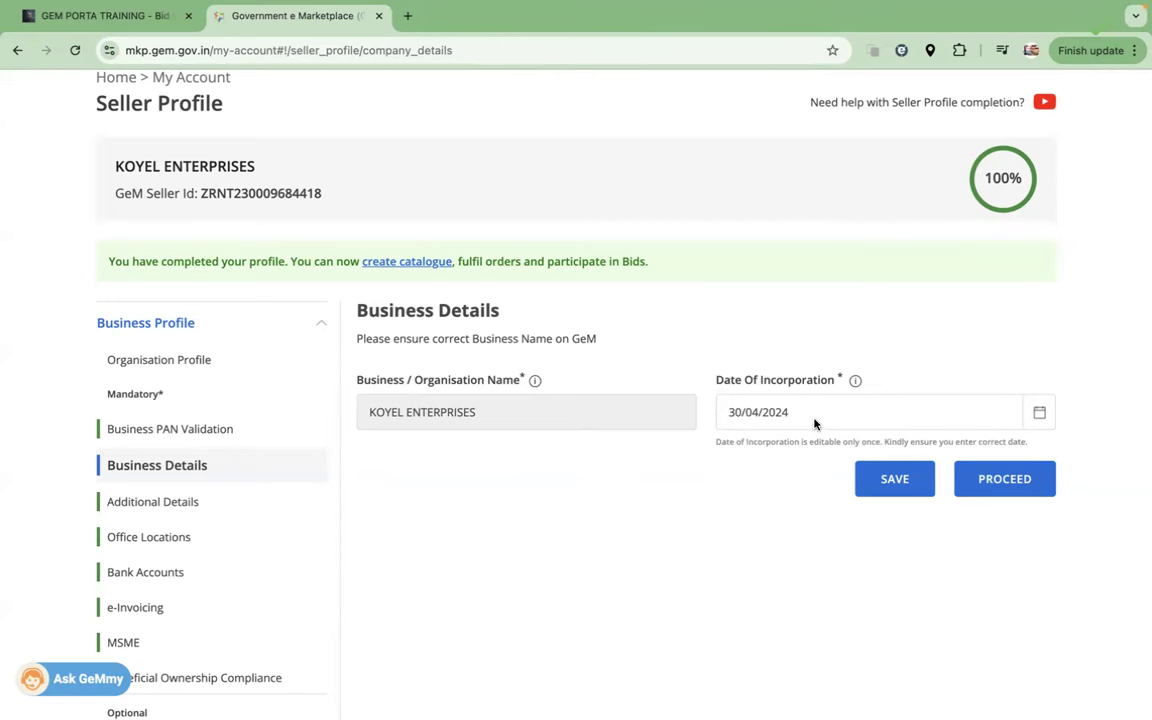
pyautogui.scroll(-2, 814, 424)
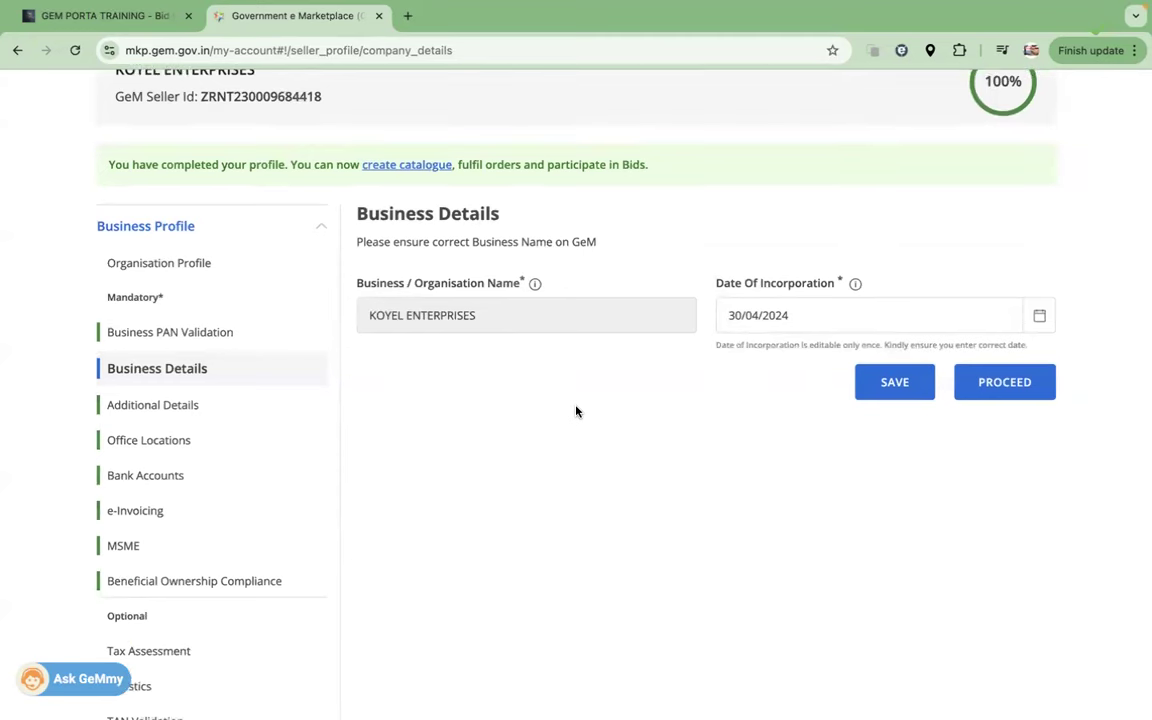
pyautogui.click(1039, 315)
pyautogui.click(873, 367)
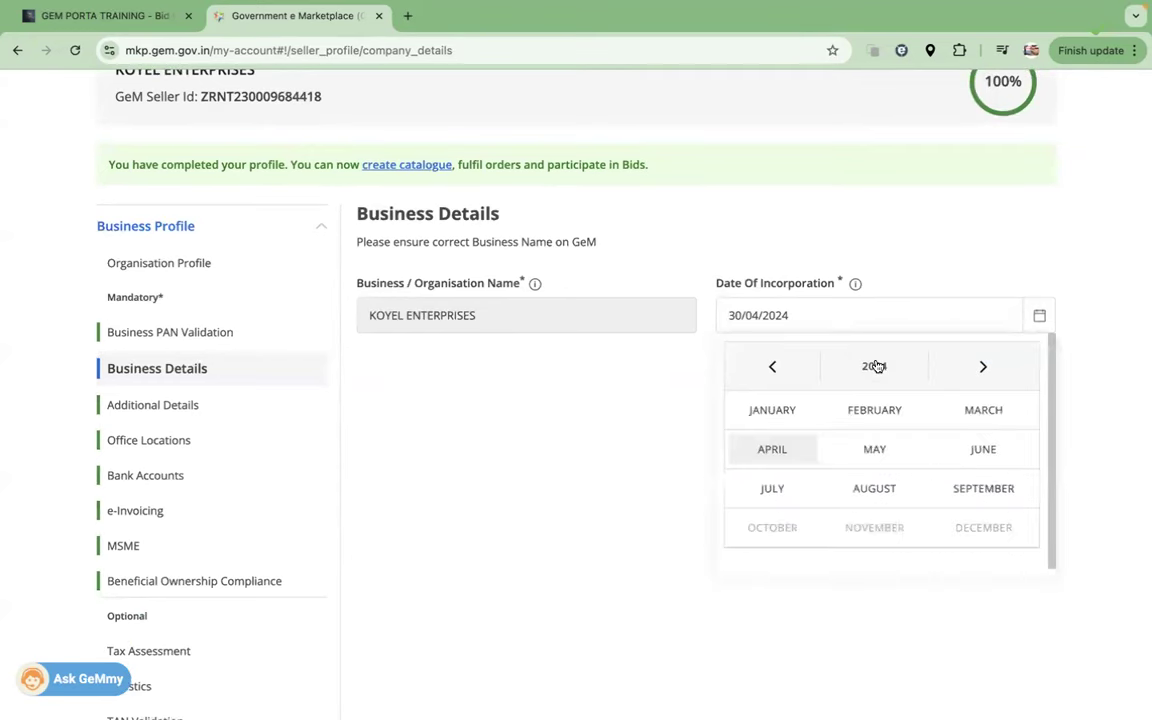
pyautogui.click(766, 368)
pyautogui.click(766, 368)
pyautogui.click(770, 367)
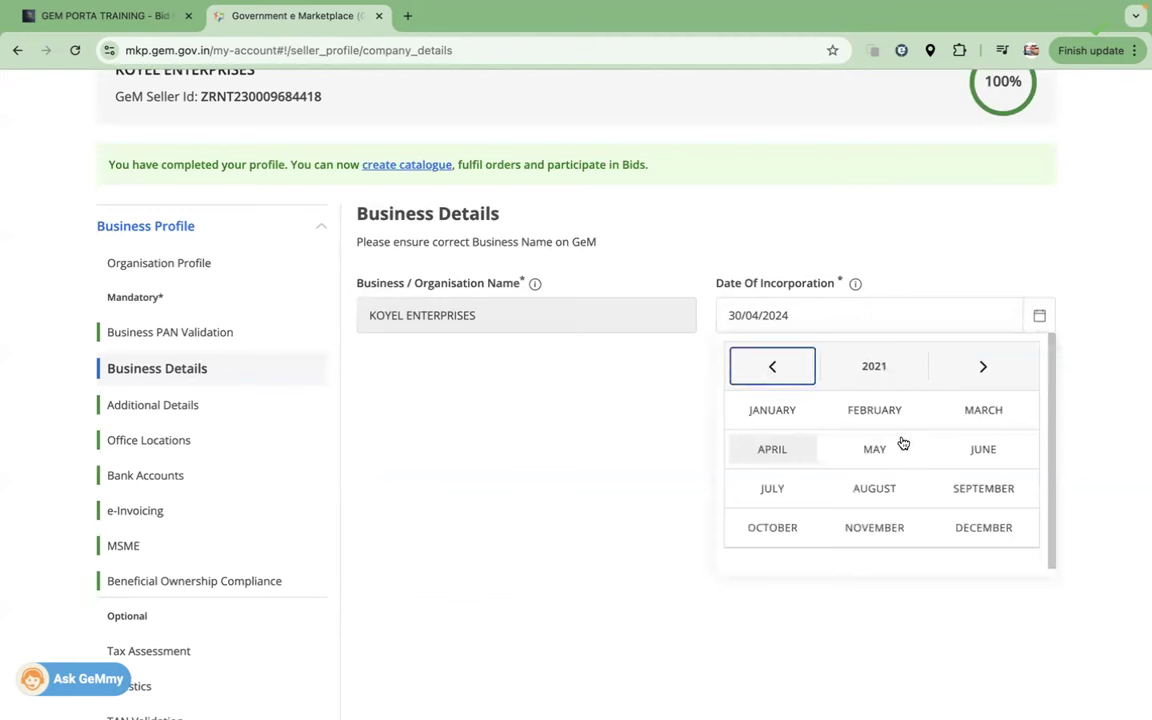
pyautogui.click(626, 471)
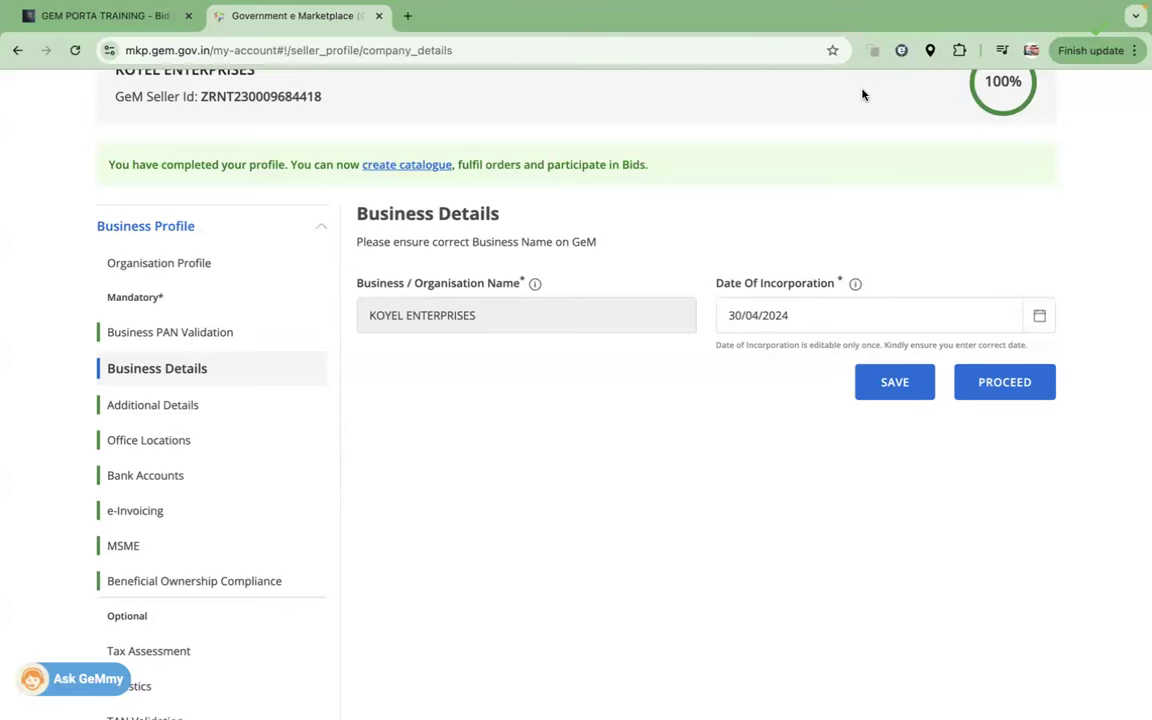
pyautogui.click(151, 405)
# Step: Answer Yes to the DPIIT startup question and save Additional Details
pyautogui.moveTo(356, 391); pyautogui.dragTo(576, 392)
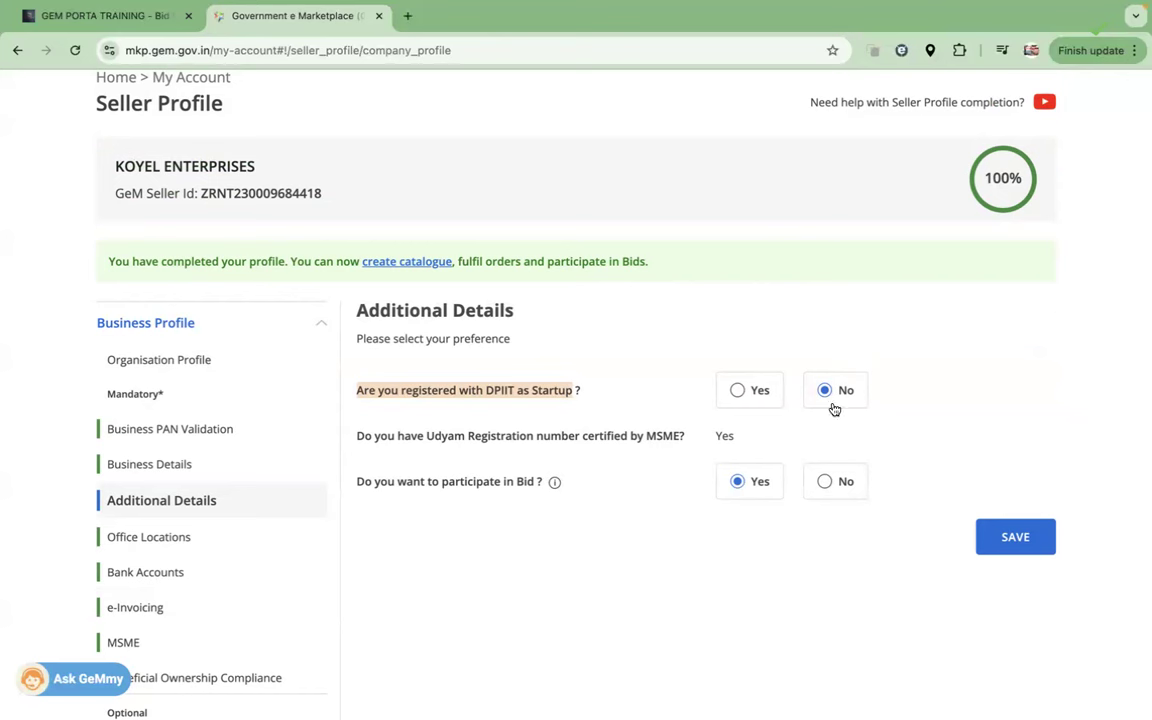
pyautogui.click(737, 393)
pyautogui.scroll(-3, 737, 393)
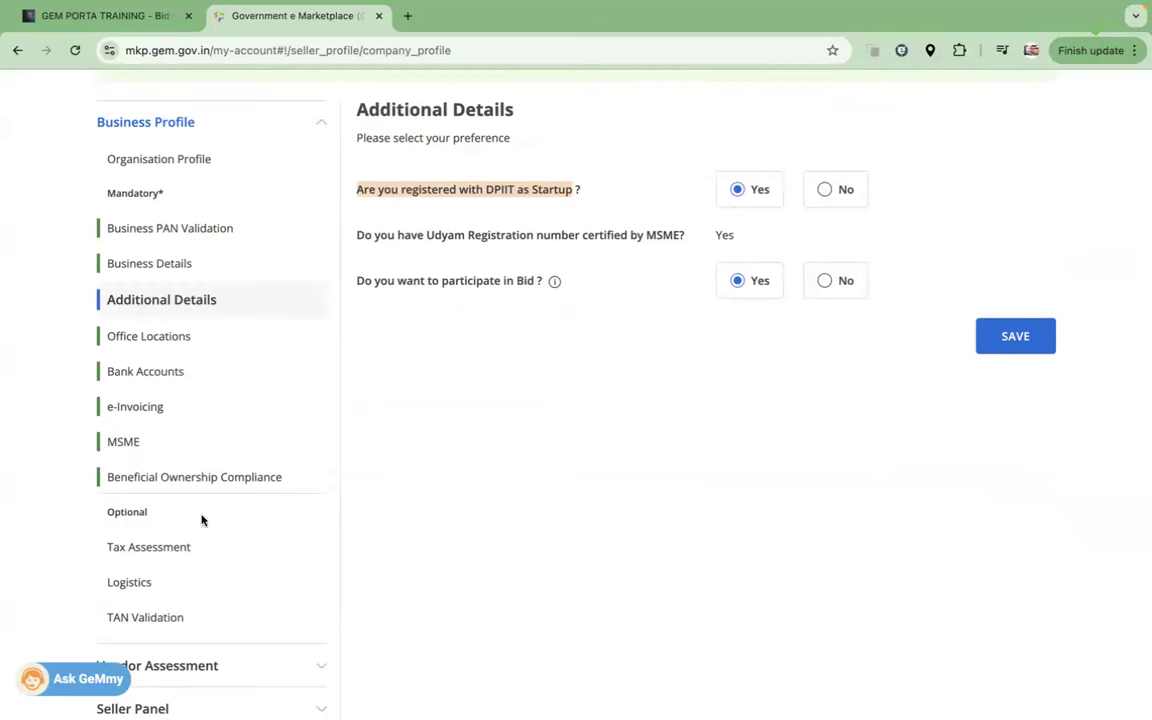
pyautogui.scroll(3, 720, 389)
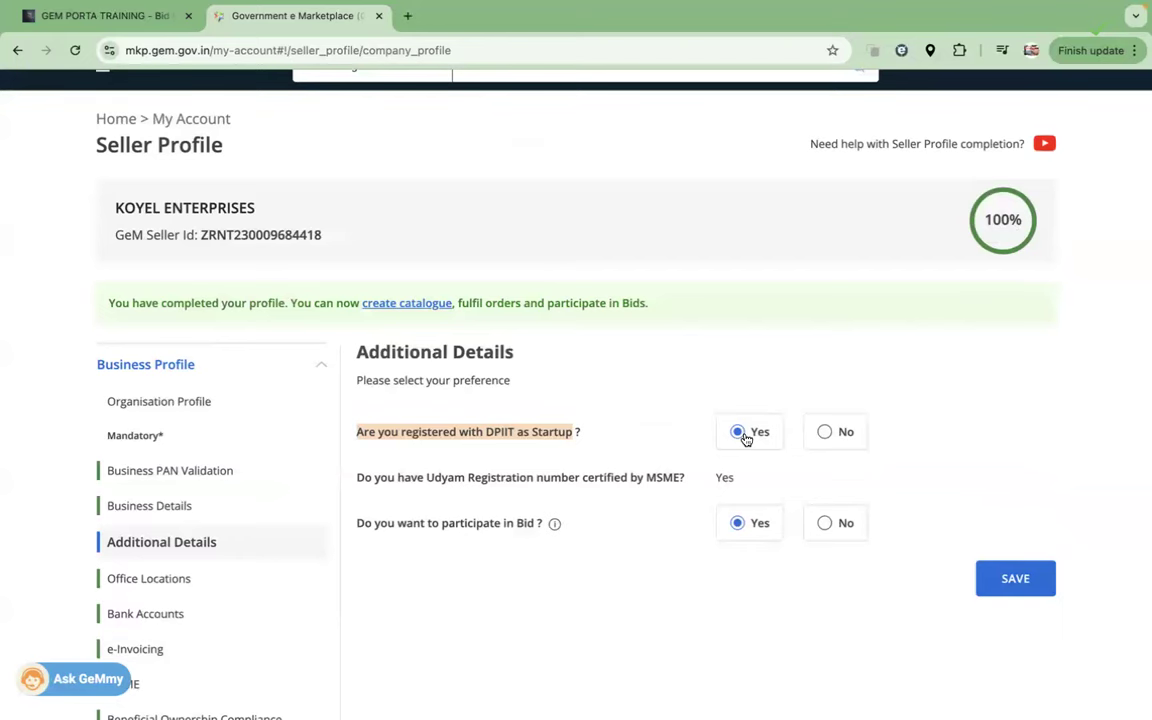
pyautogui.click(1018, 580)
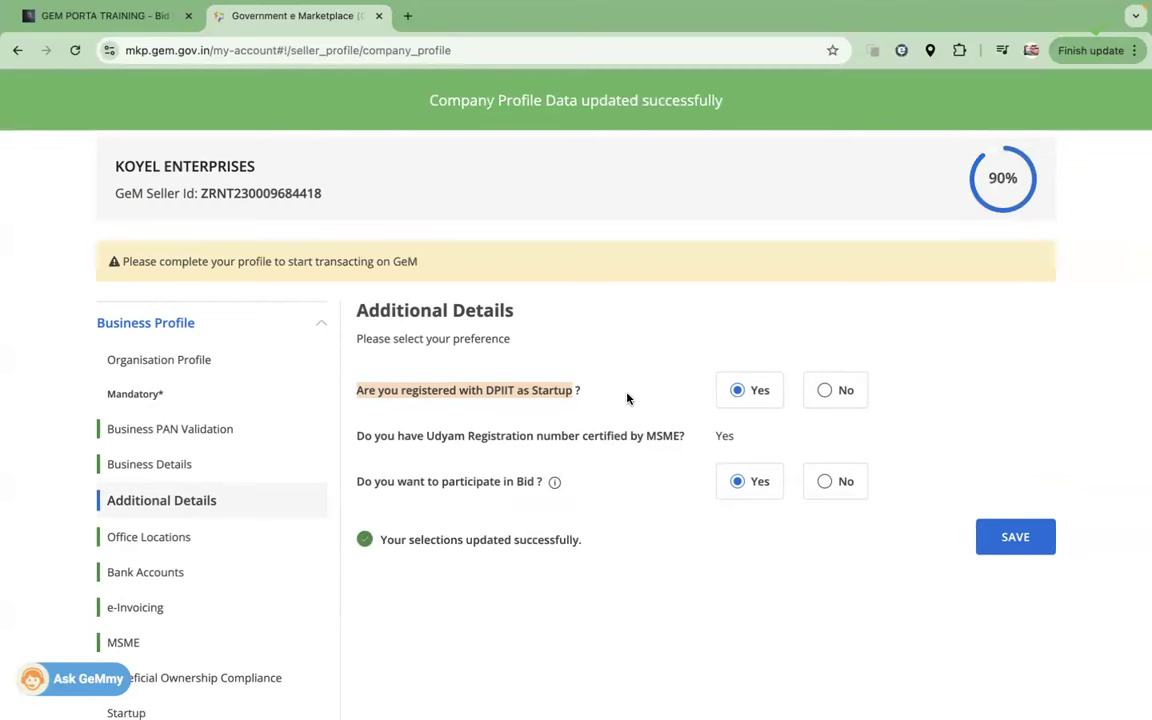
# Step: Check the newly added Startup section and Business Details, then return to Additional Details
pyautogui.scroll(-2, 627, 398)
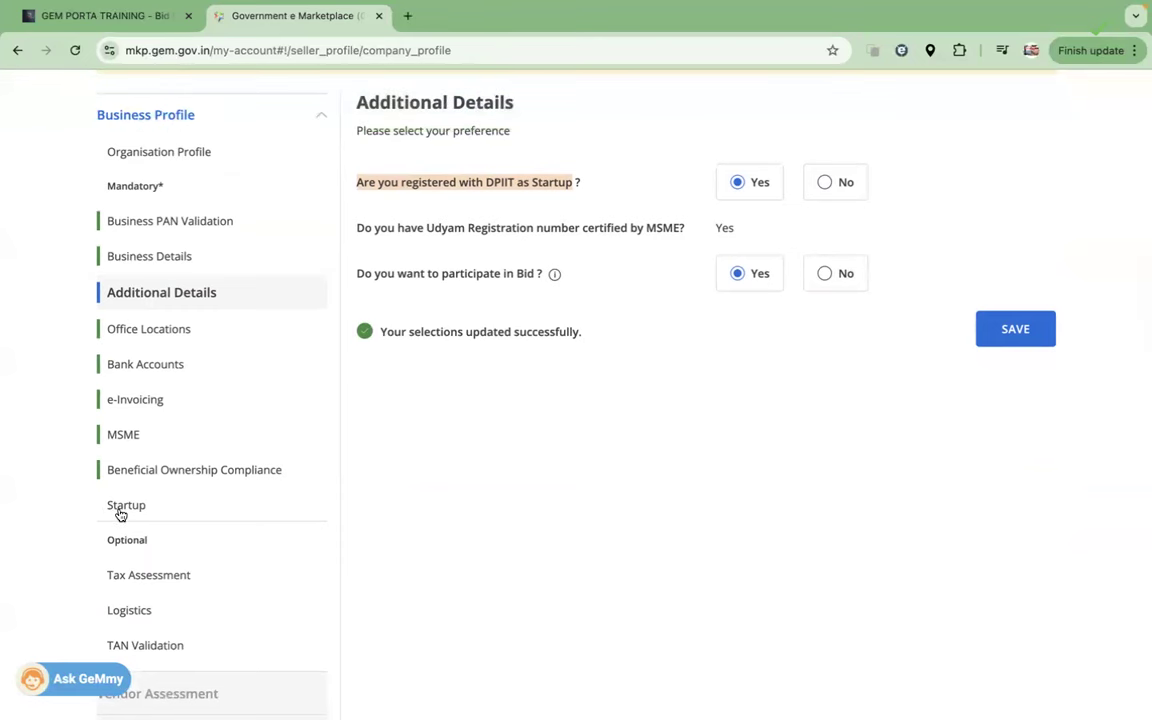
pyautogui.click(119, 510)
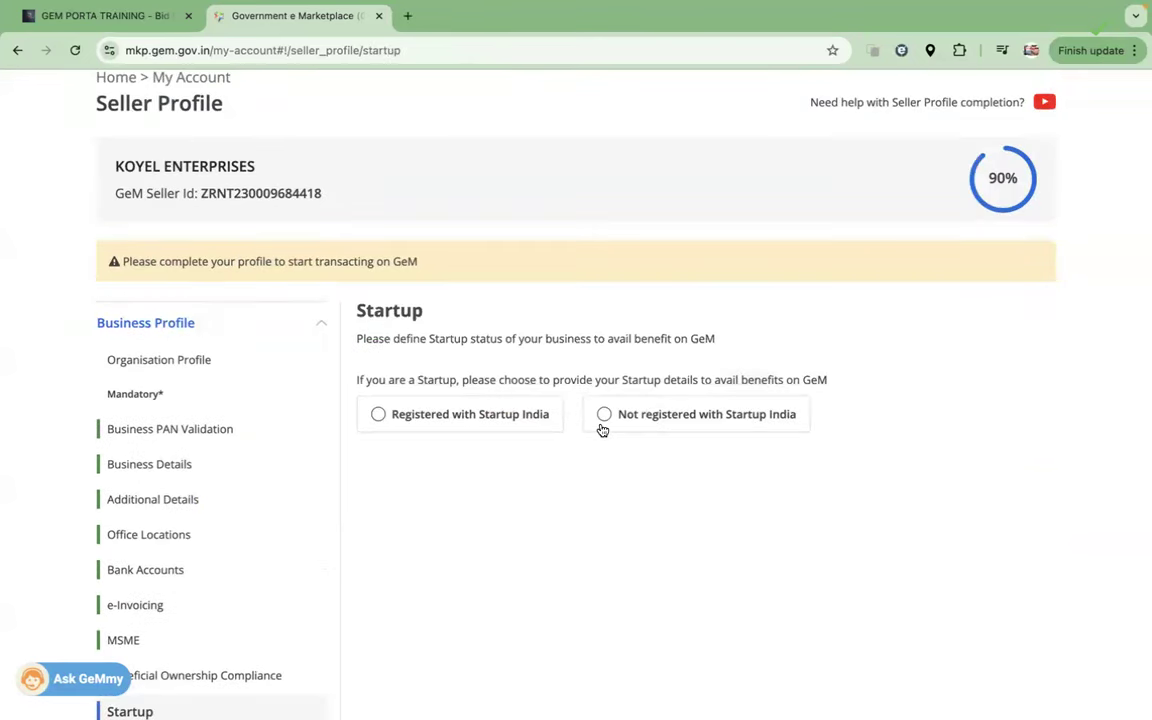
pyautogui.click(152, 469)
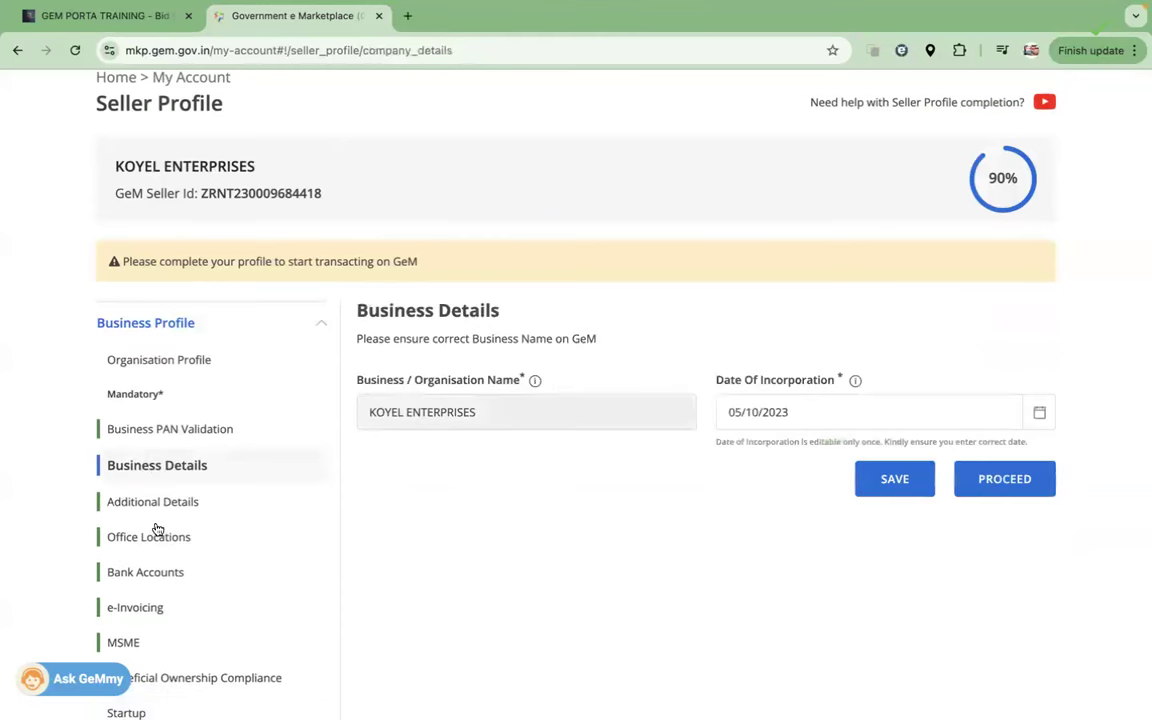
pyautogui.click(153, 502)
# Step: Change the DPIIT startup answer to No and save Additional Details again
pyautogui.click(826, 391)
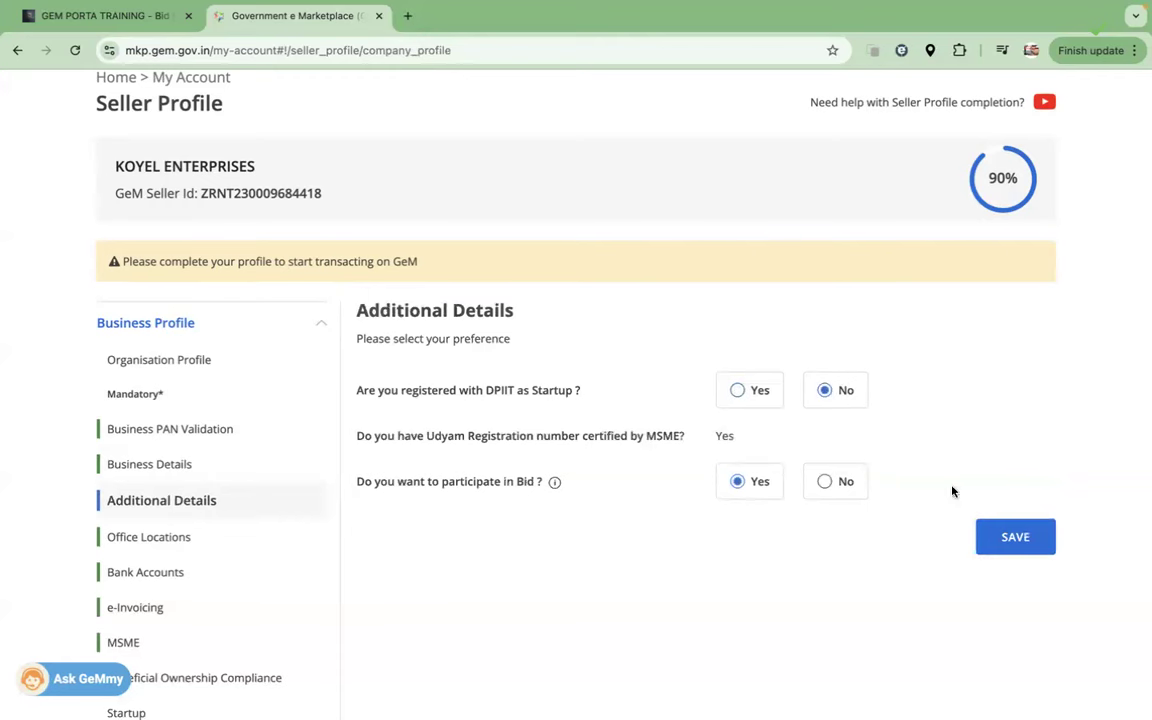
pyautogui.scroll(-2, 540, 537)
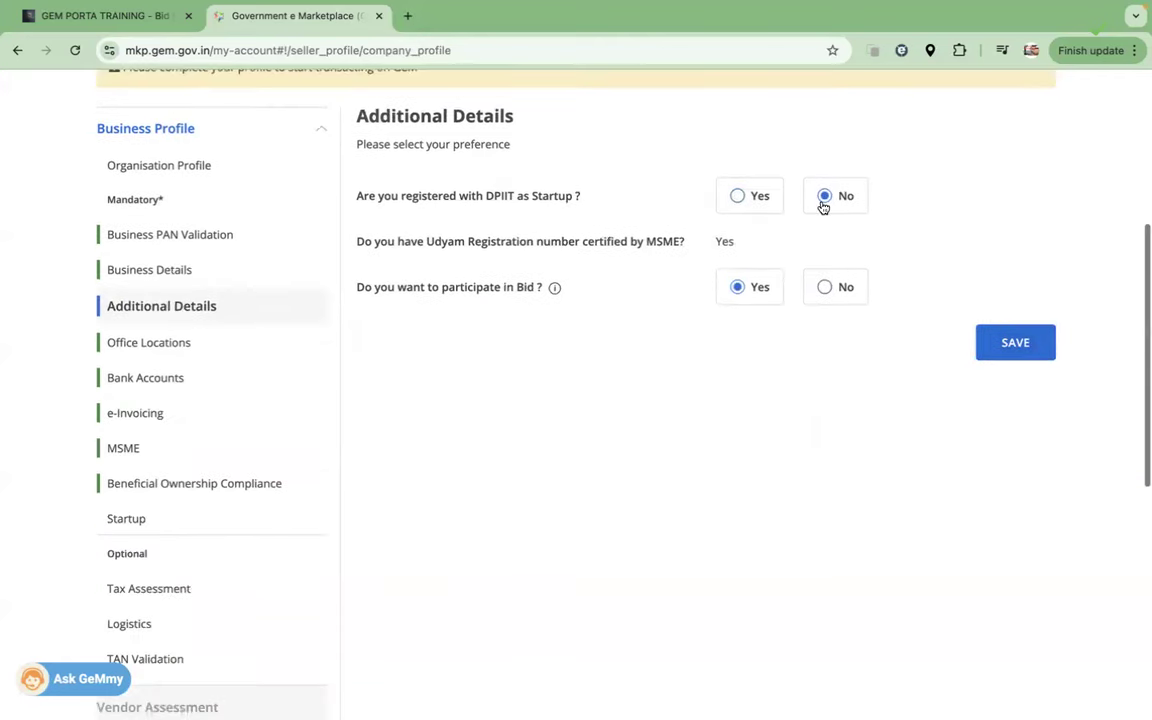
pyautogui.moveTo(738, 247); pyautogui.dragTo(709, 246)
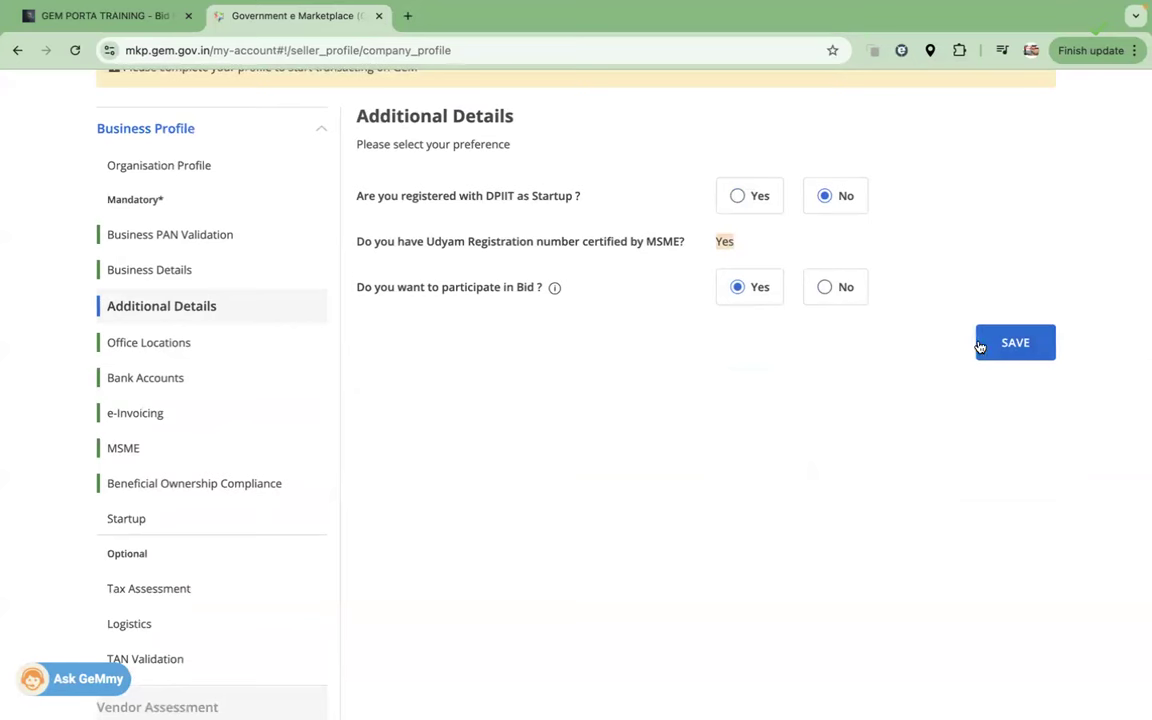
pyautogui.click(120, 449)
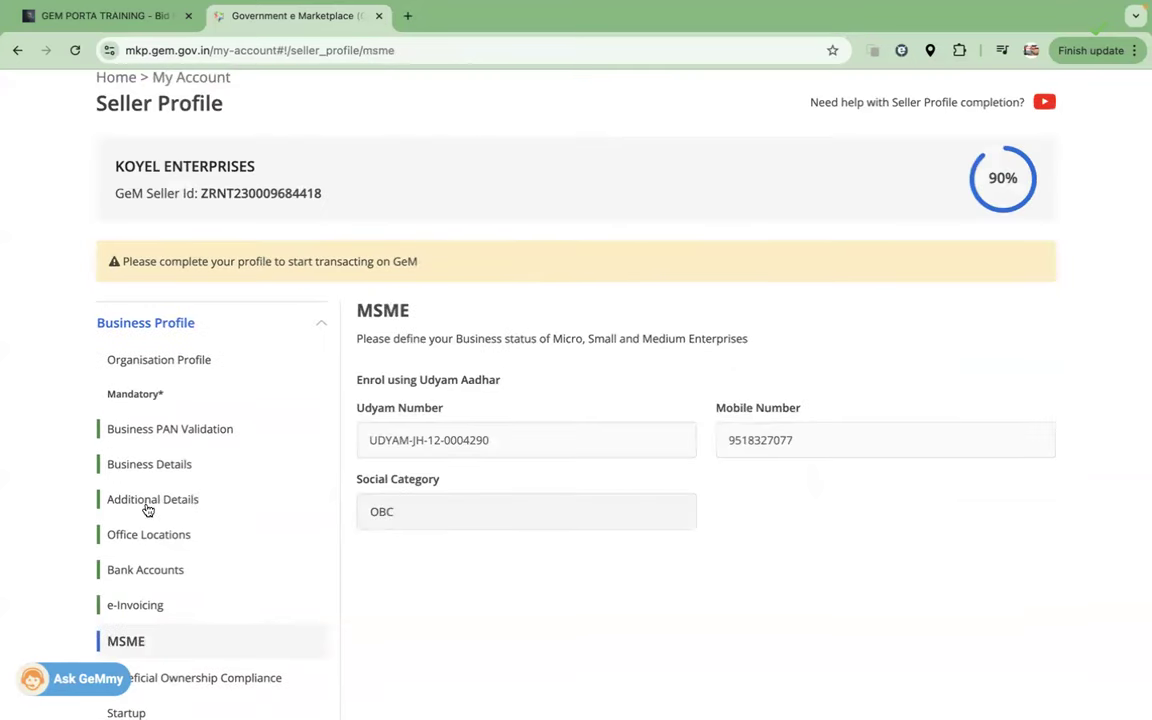
pyautogui.click(146, 503)
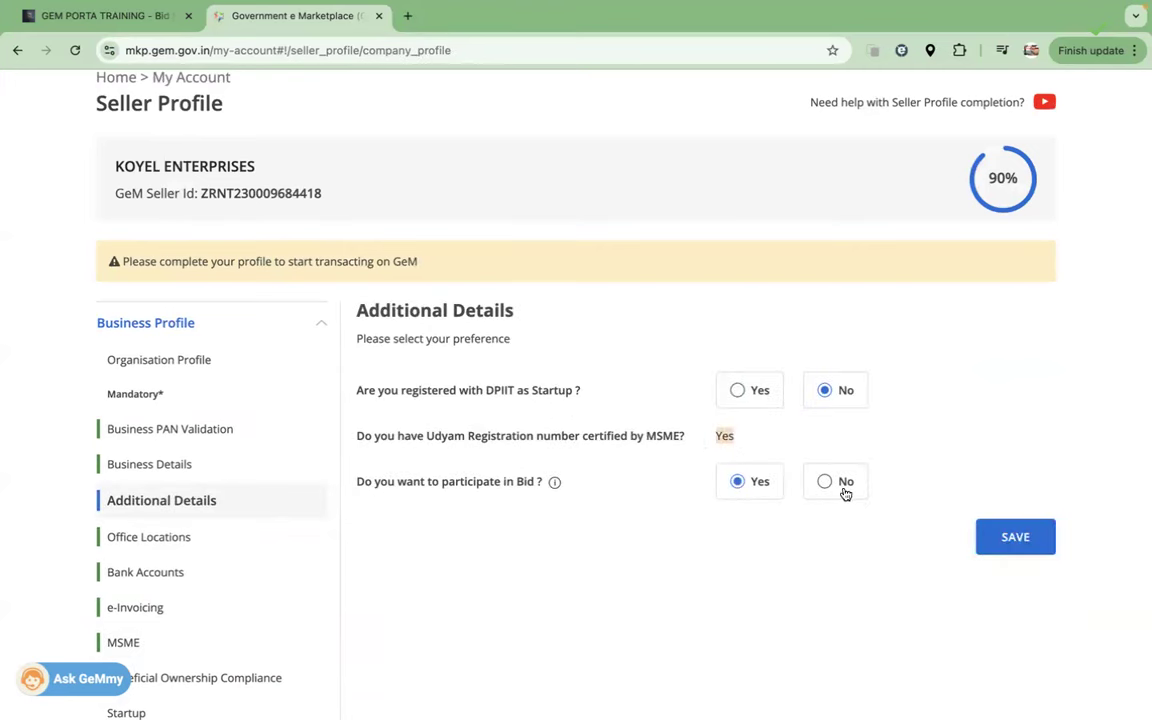
pyautogui.click(1012, 553)
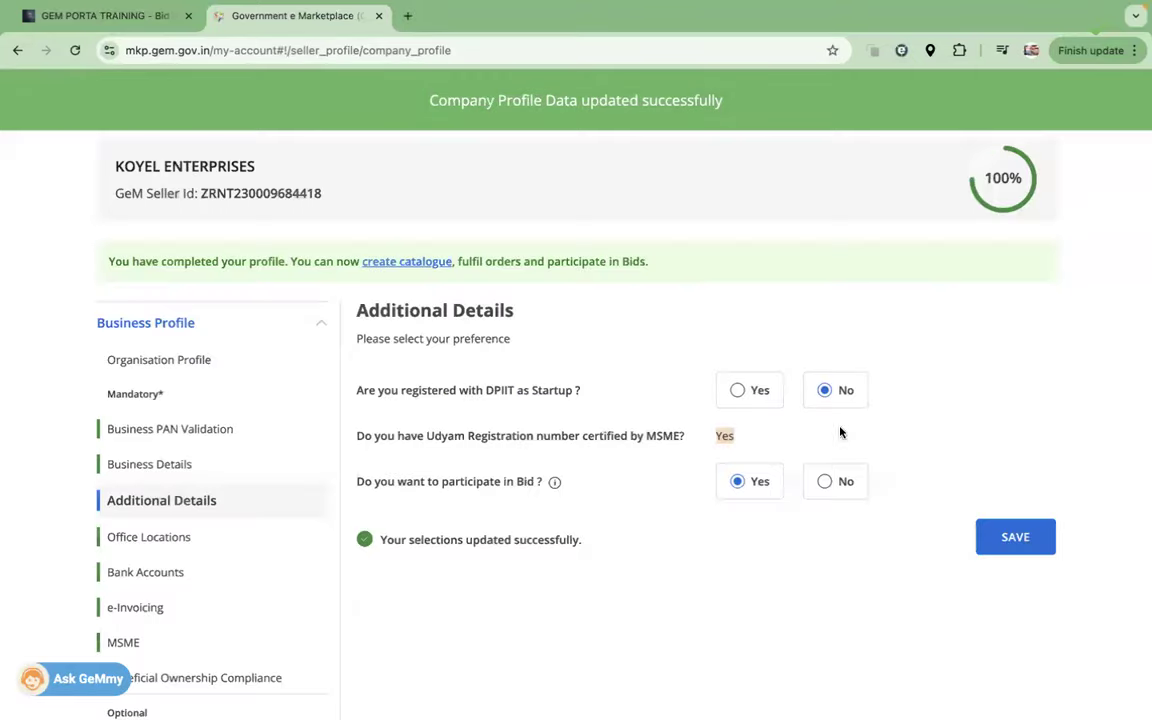
# Step: Review the three saved questions and answers, including Yes for bid participation
pyautogui.click(737, 481)
pyautogui.scroll(-4, 310, 562)
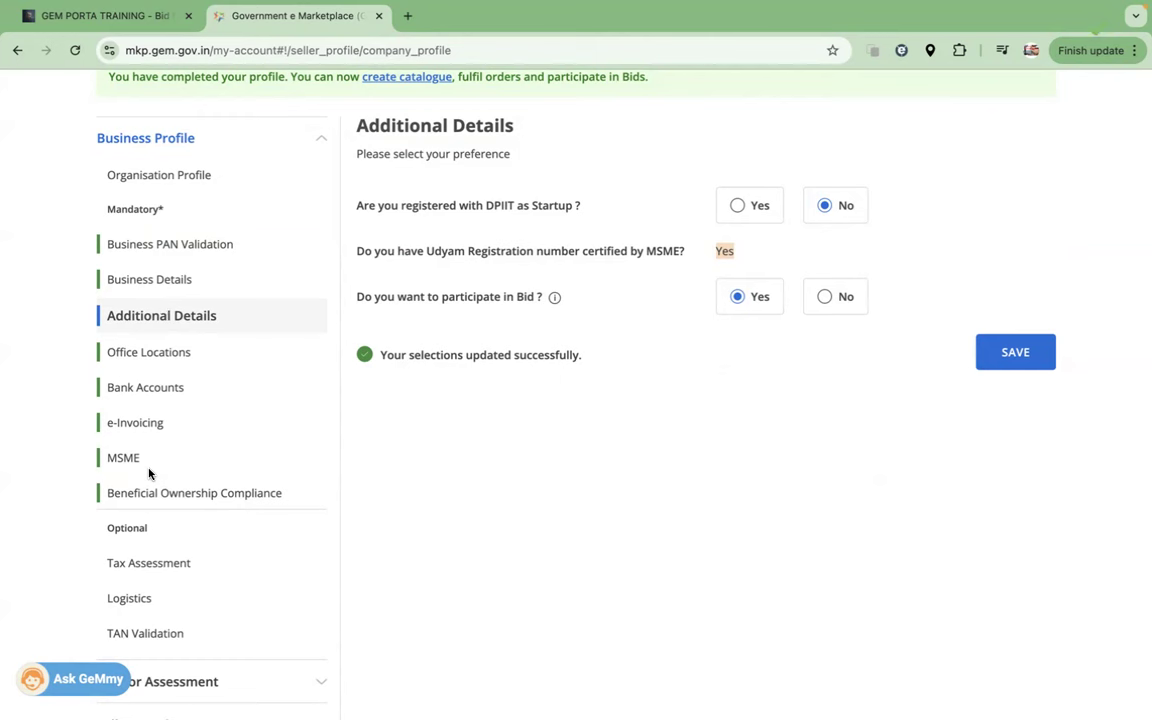
pyautogui.moveTo(355, 213); pyautogui.dragTo(565, 335)
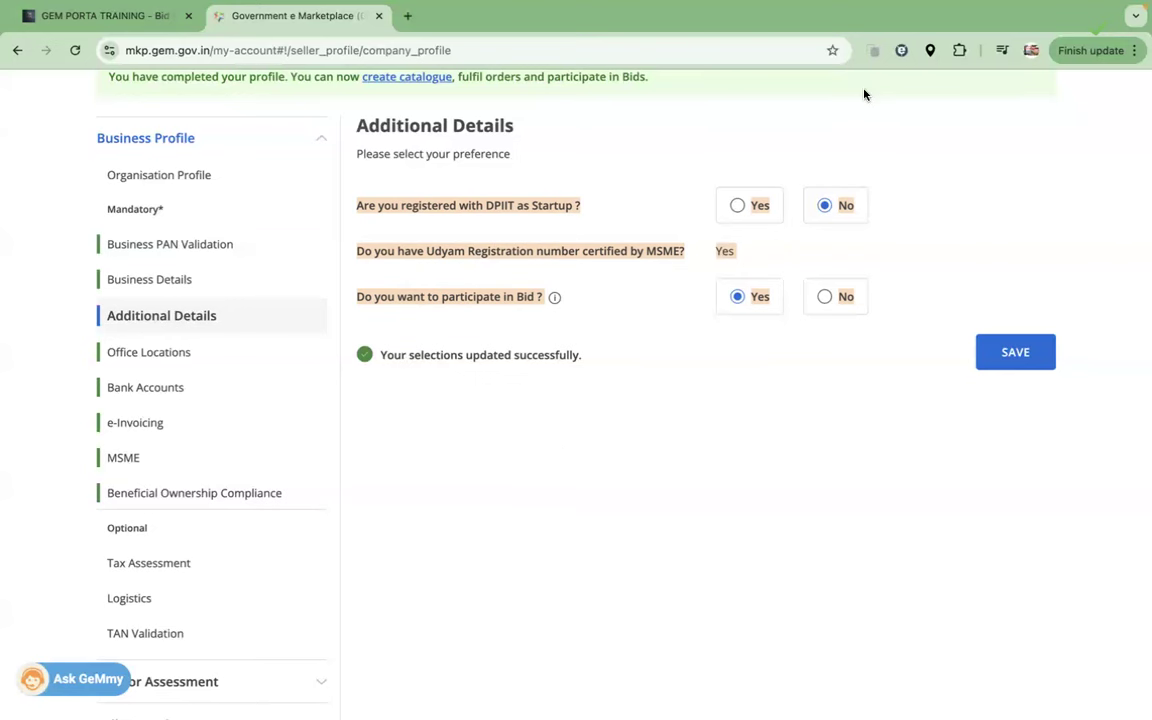
pyautogui.scroll(-1, 637, 392)
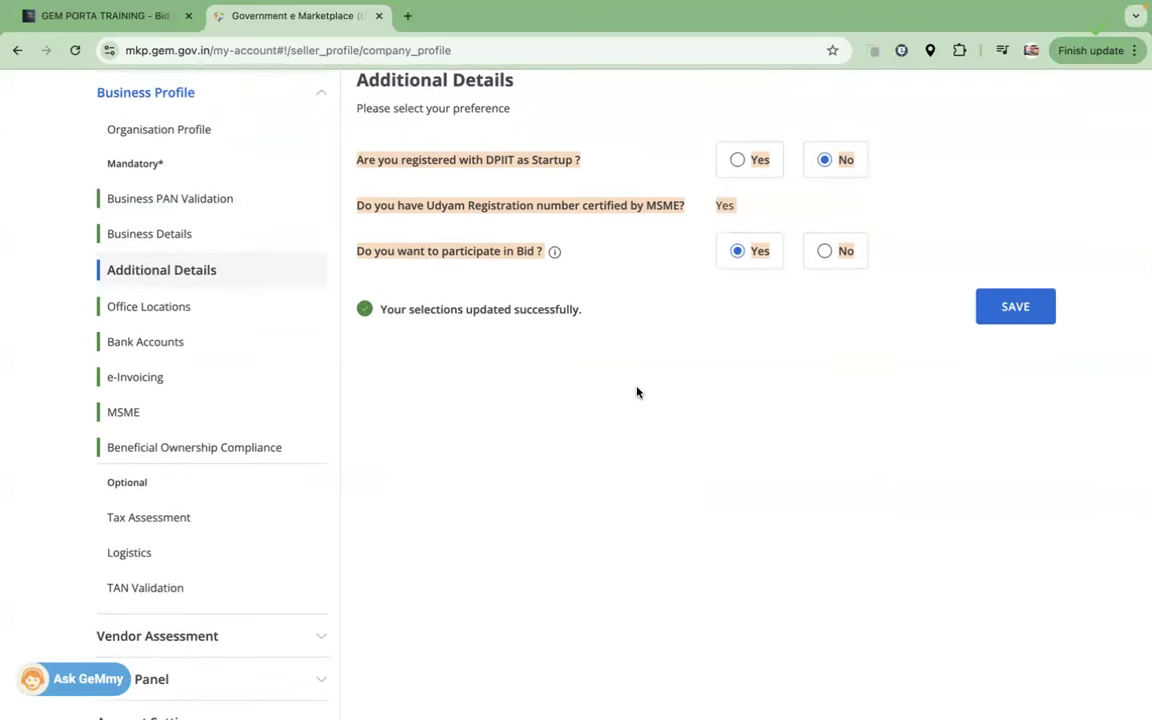
# Step: In Office Locations, glance at Add New Office, then edit the Registered office
pyautogui.click(159, 308)
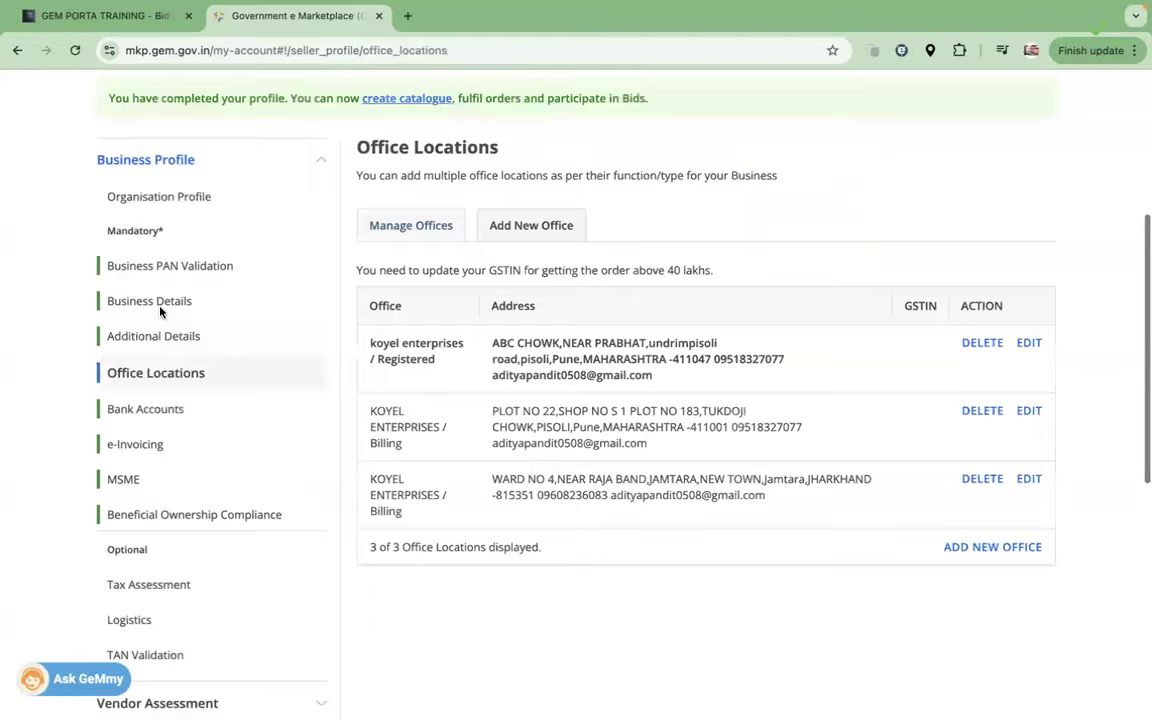
pyautogui.scroll(-1, 440, 420)
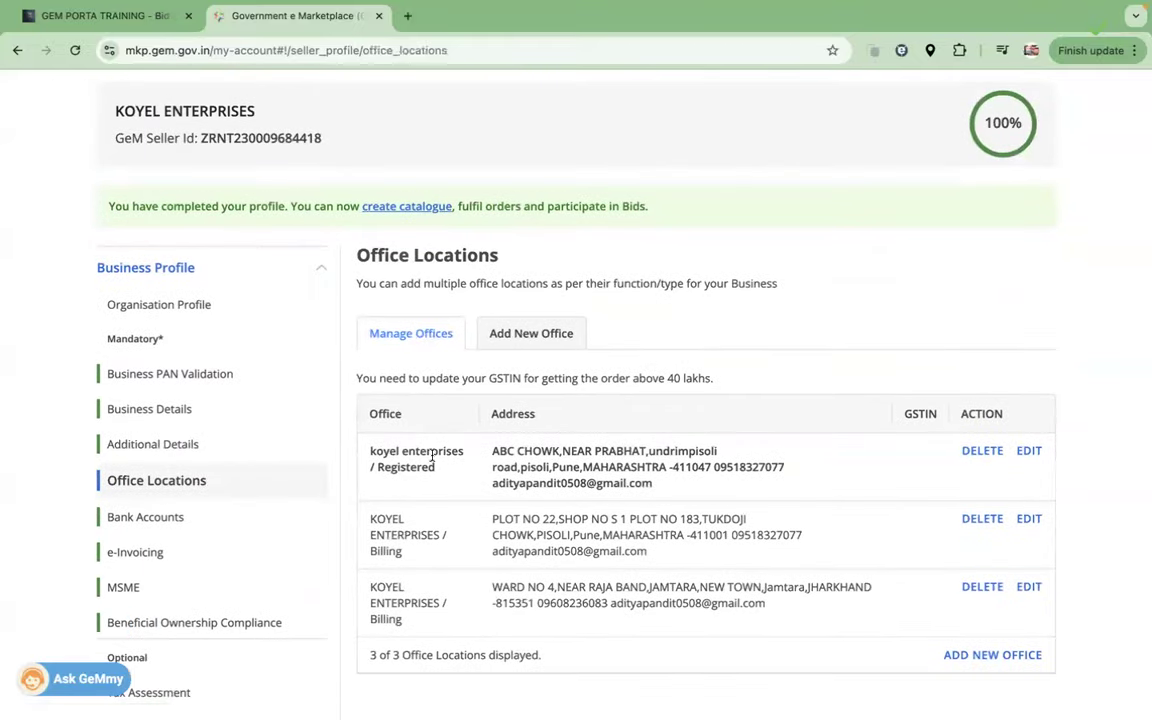
pyautogui.moveTo(435, 470); pyautogui.dragTo(336, 402)
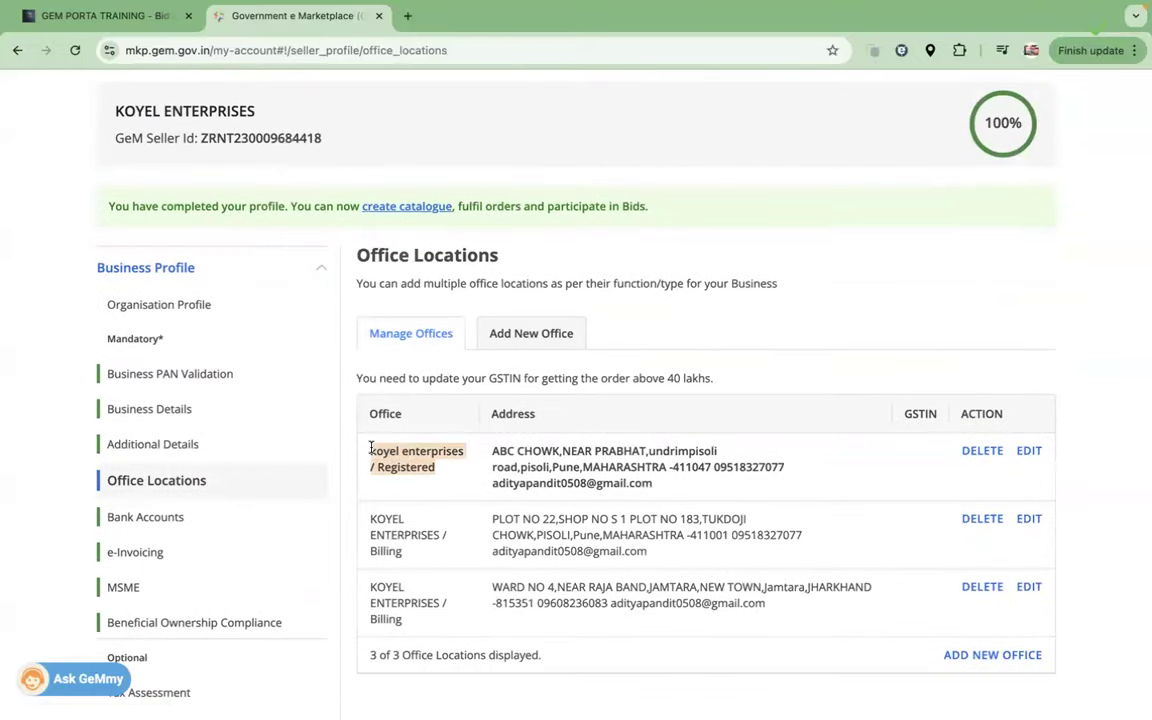
pyautogui.click(432, 460)
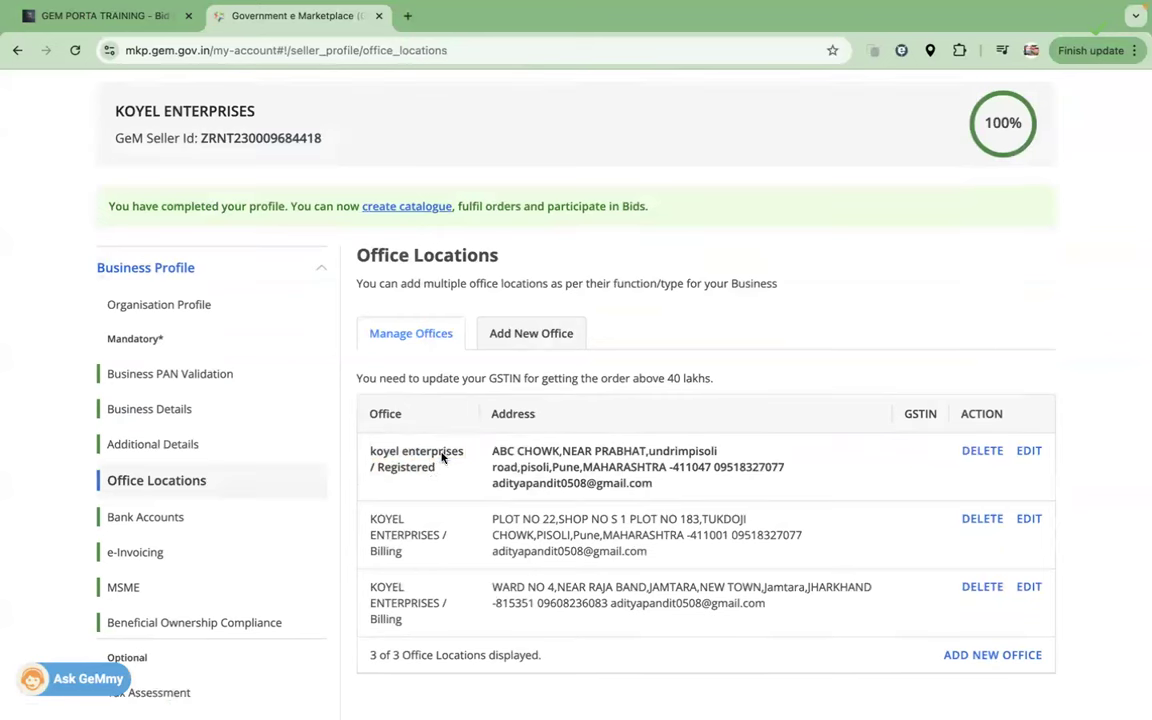
pyautogui.click(531, 338)
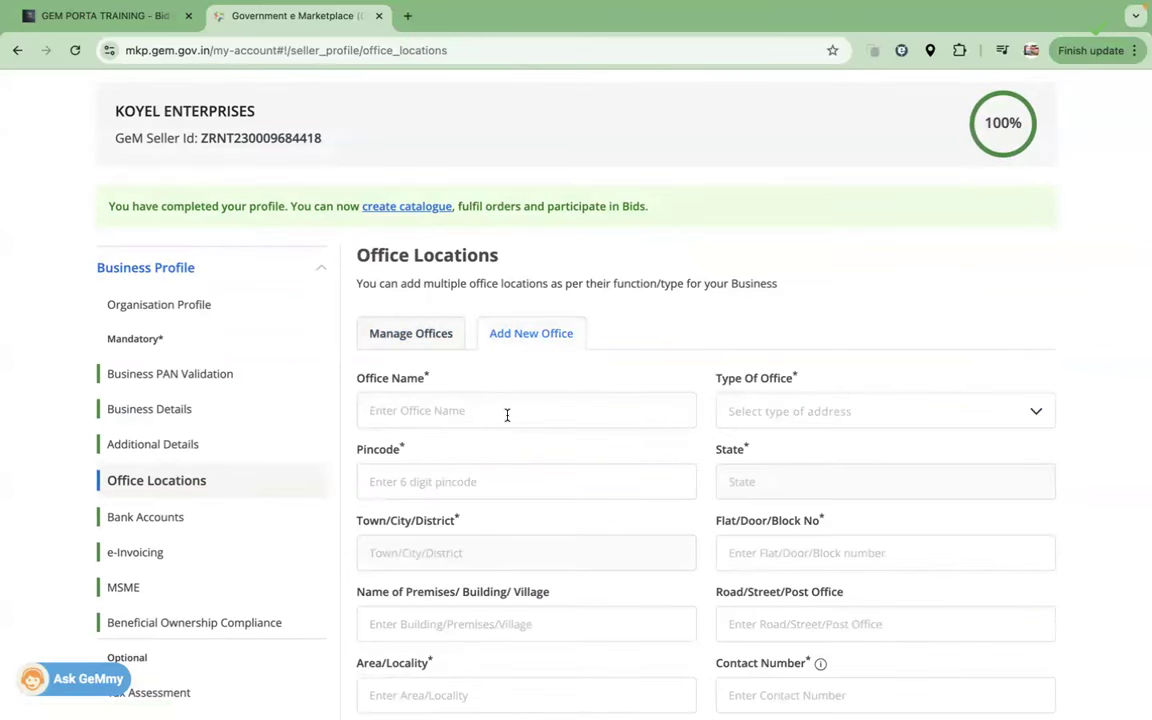
pyautogui.click(447, 335)
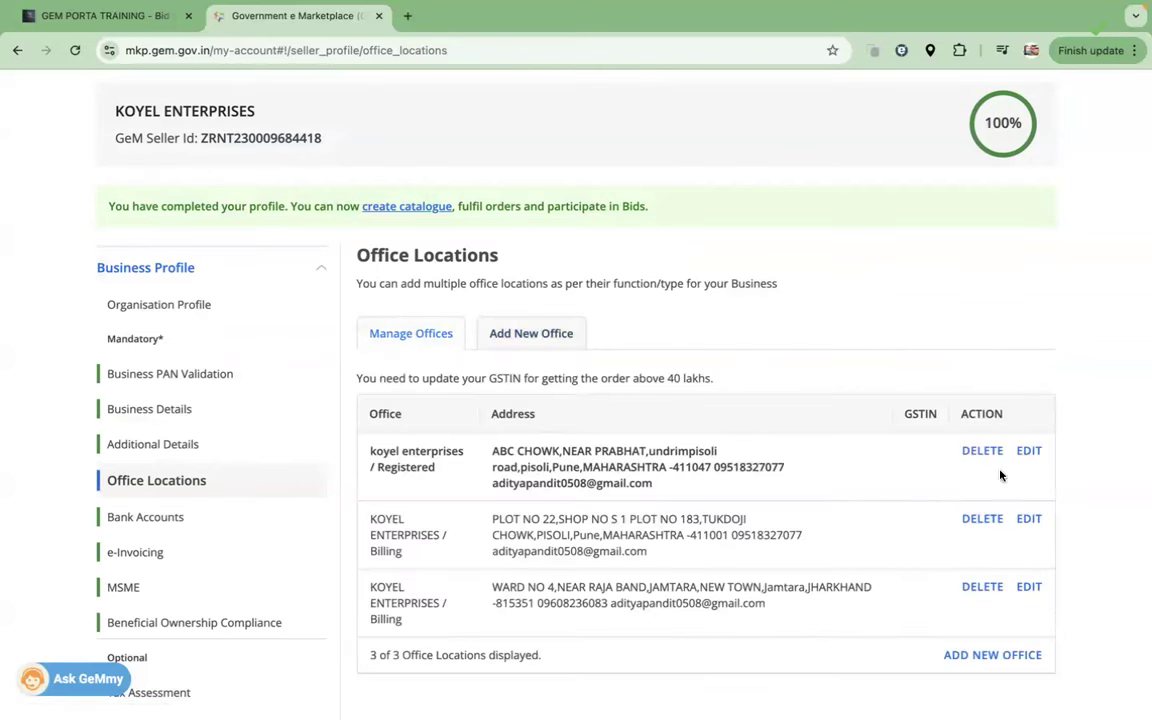
pyautogui.click(1029, 451)
pyautogui.scroll(-1, 658, 514)
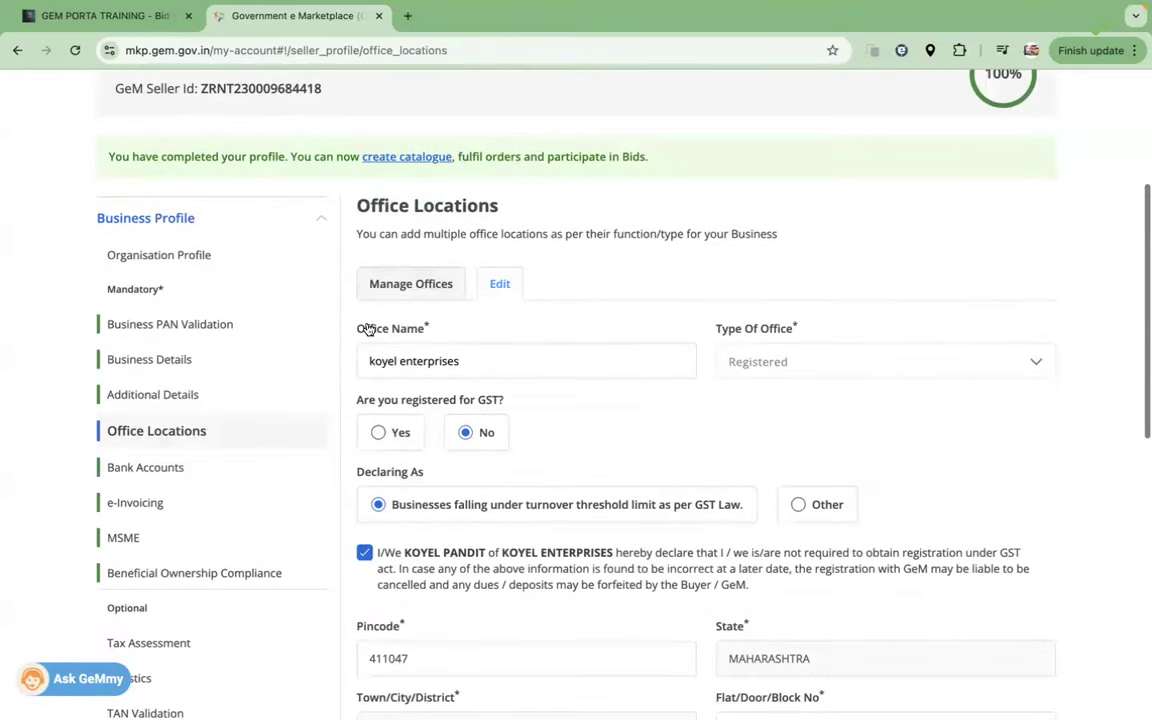
pyautogui.moveTo(368, 361); pyautogui.dragTo(474, 360)
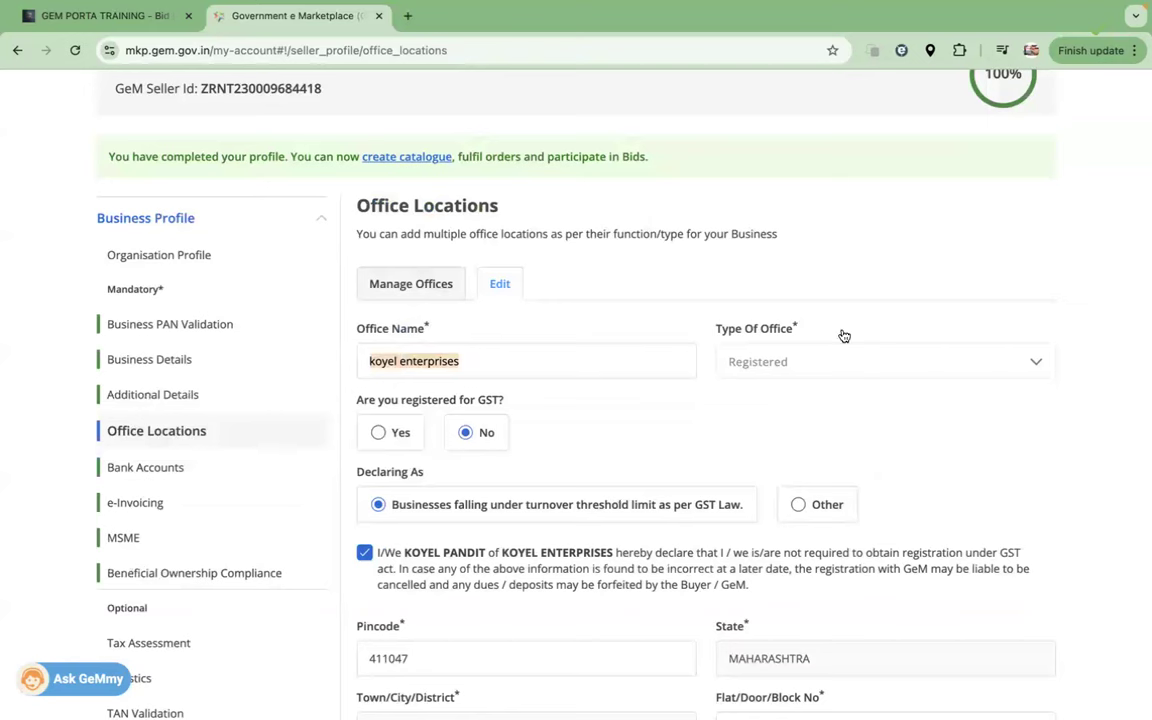
pyautogui.moveTo(356, 400); pyautogui.dragTo(491, 406)
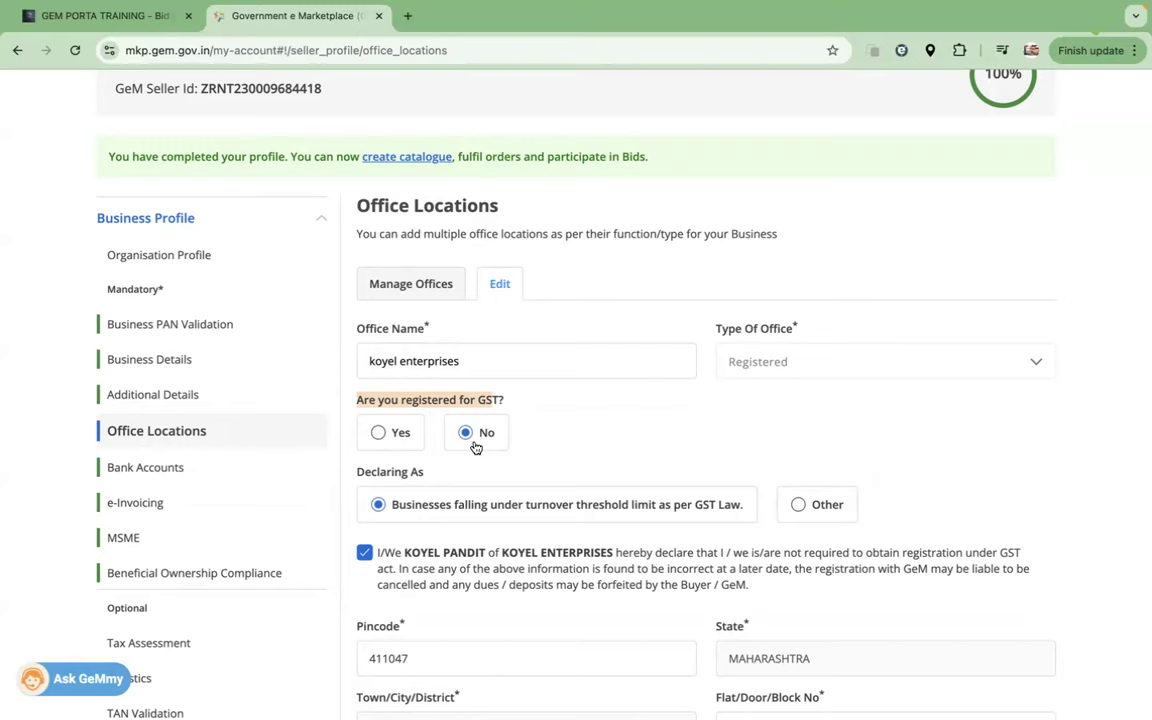
pyautogui.scroll(-5, 599, 417)
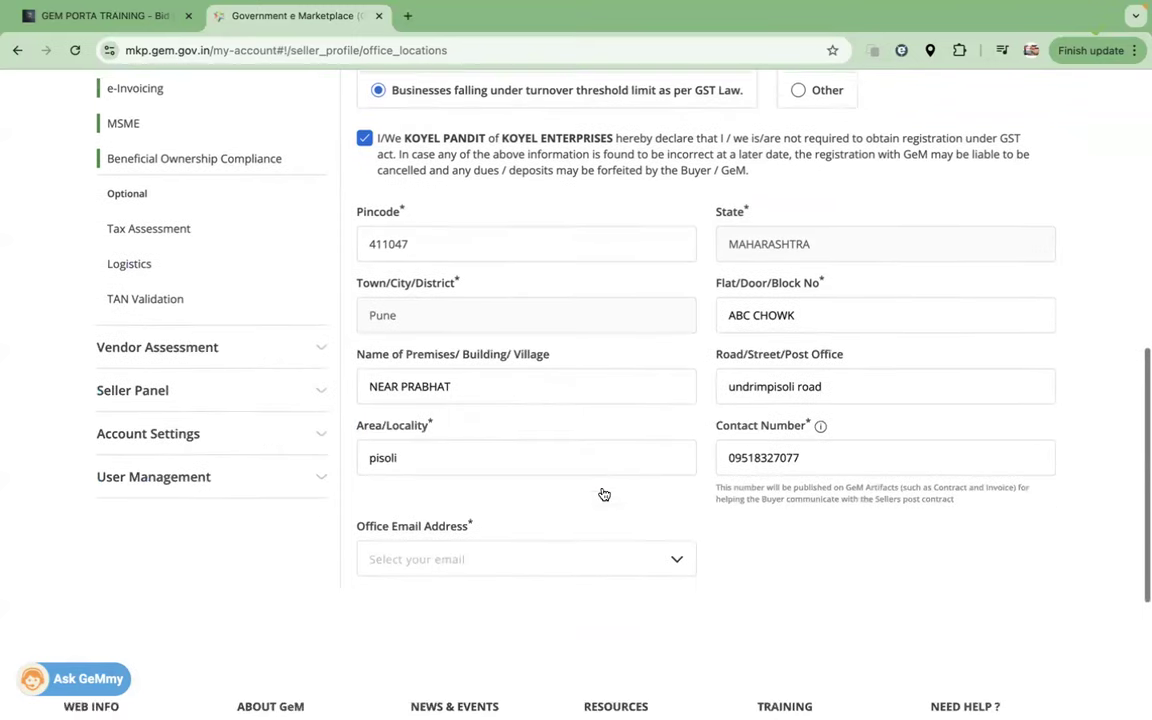
pyautogui.scroll(5, 819, 514)
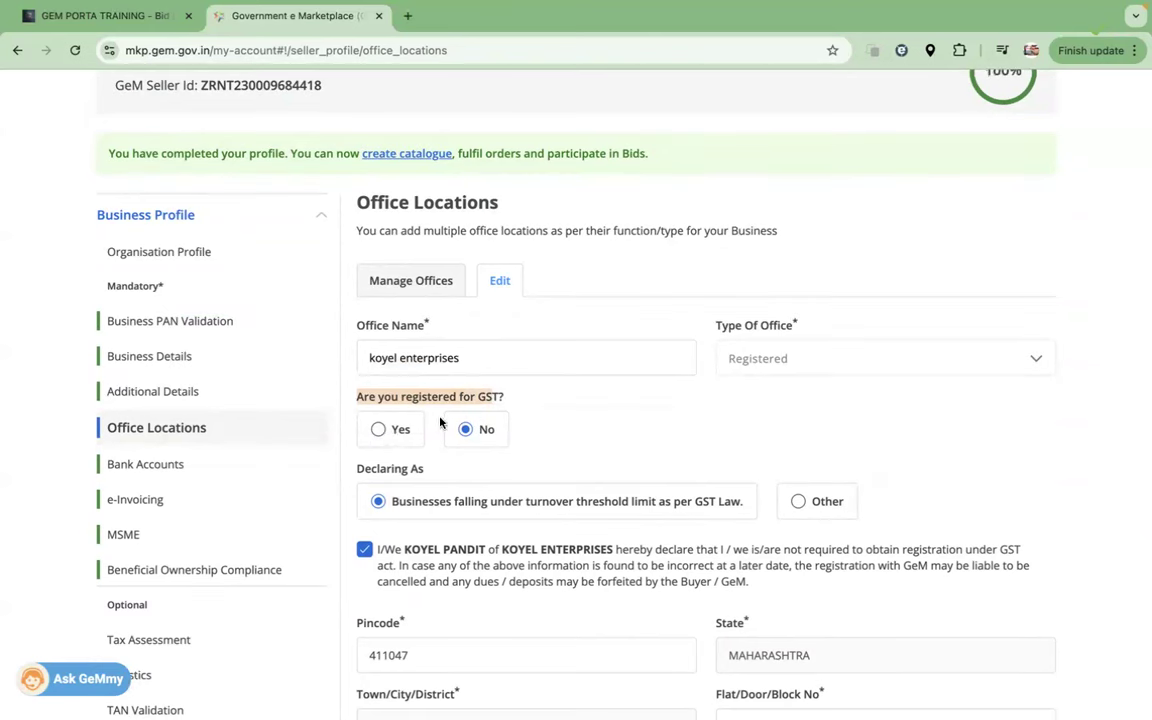
pyautogui.click(378, 429)
pyautogui.scroll(-1, 493, 490)
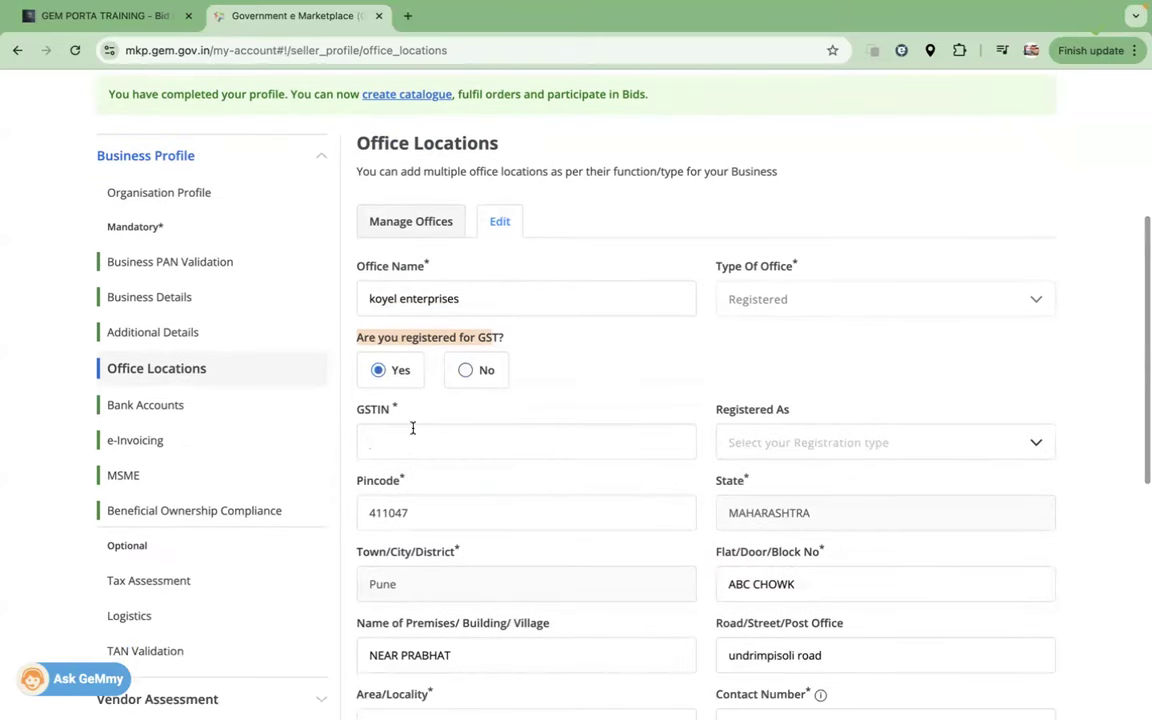
pyautogui.click(481, 432)
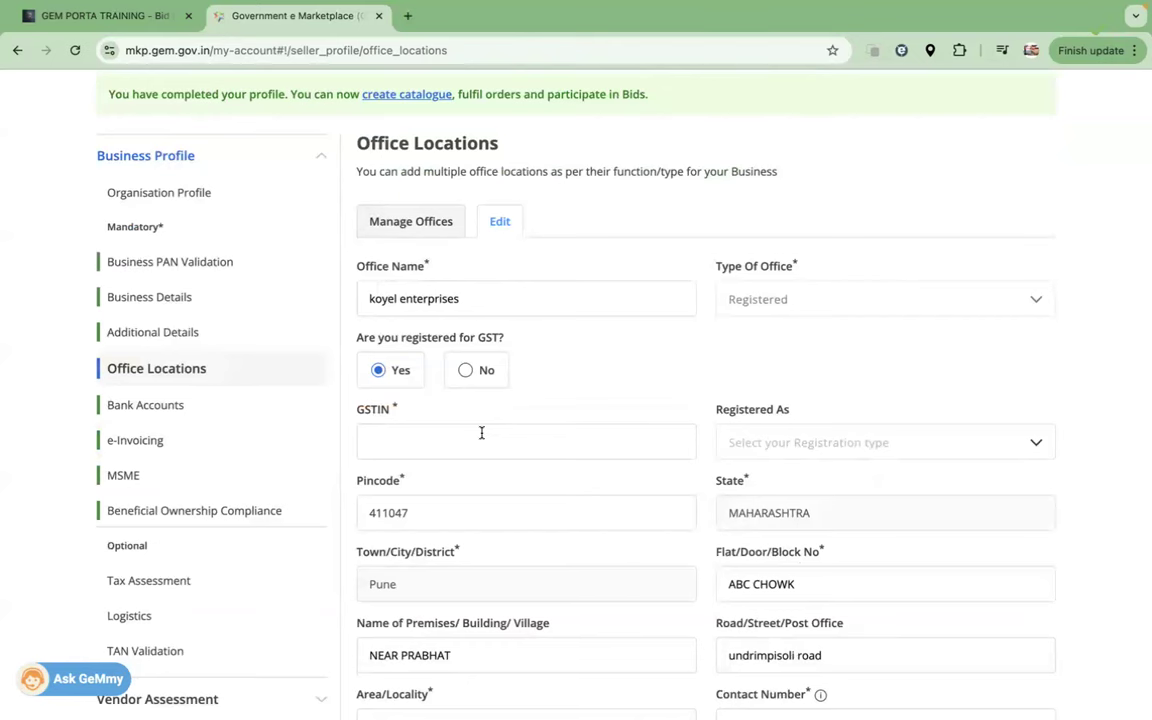
pyautogui.click(465, 372)
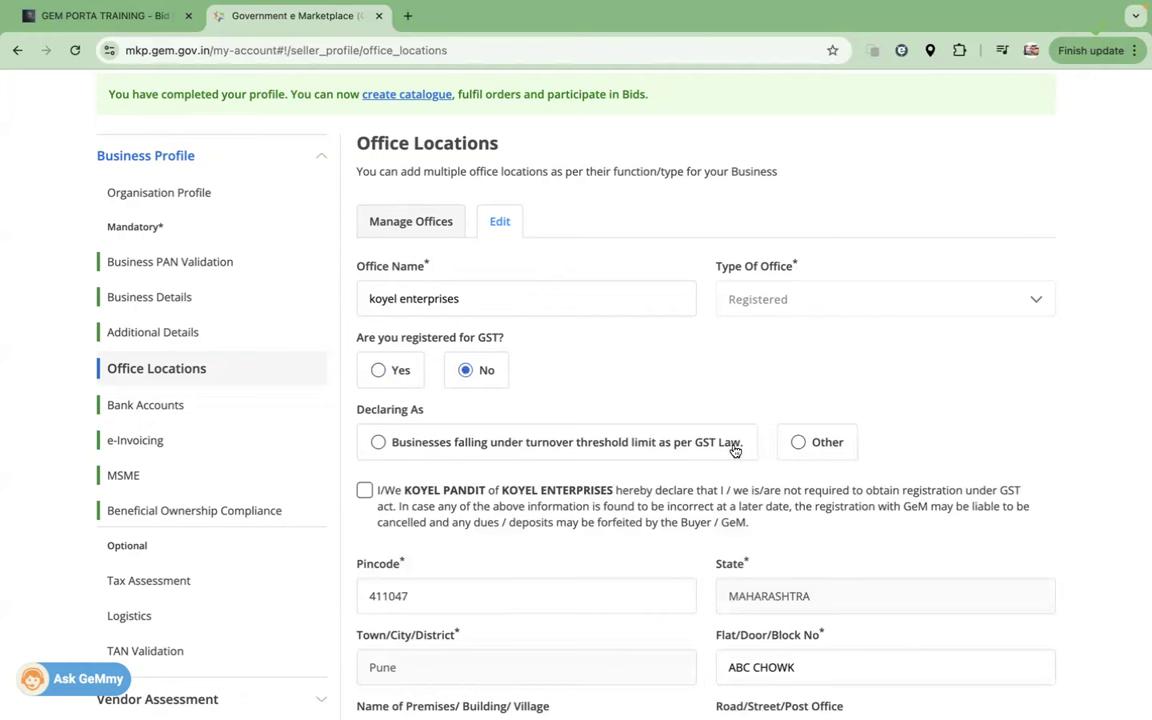
pyautogui.click(378, 443)
pyautogui.click(364, 490)
# Step: Choose the registered email as the office email address
pyautogui.scroll(-3, 615, 510)
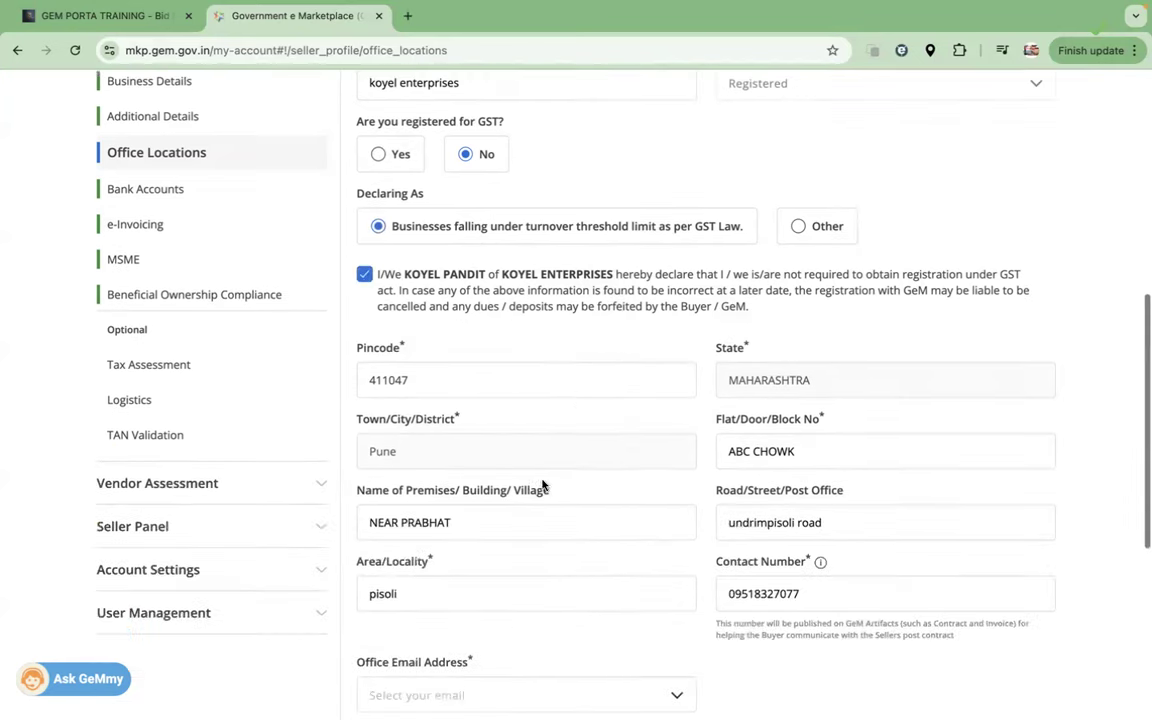
pyautogui.scroll(-1, 877, 548)
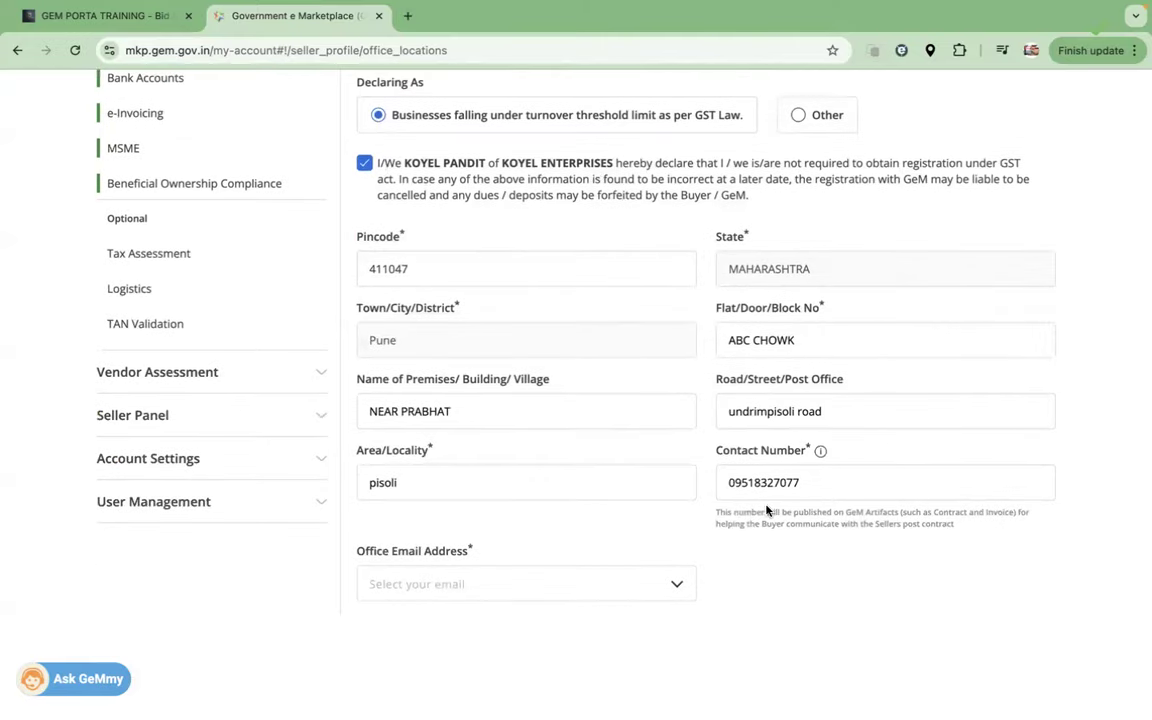
pyautogui.click(736, 485)
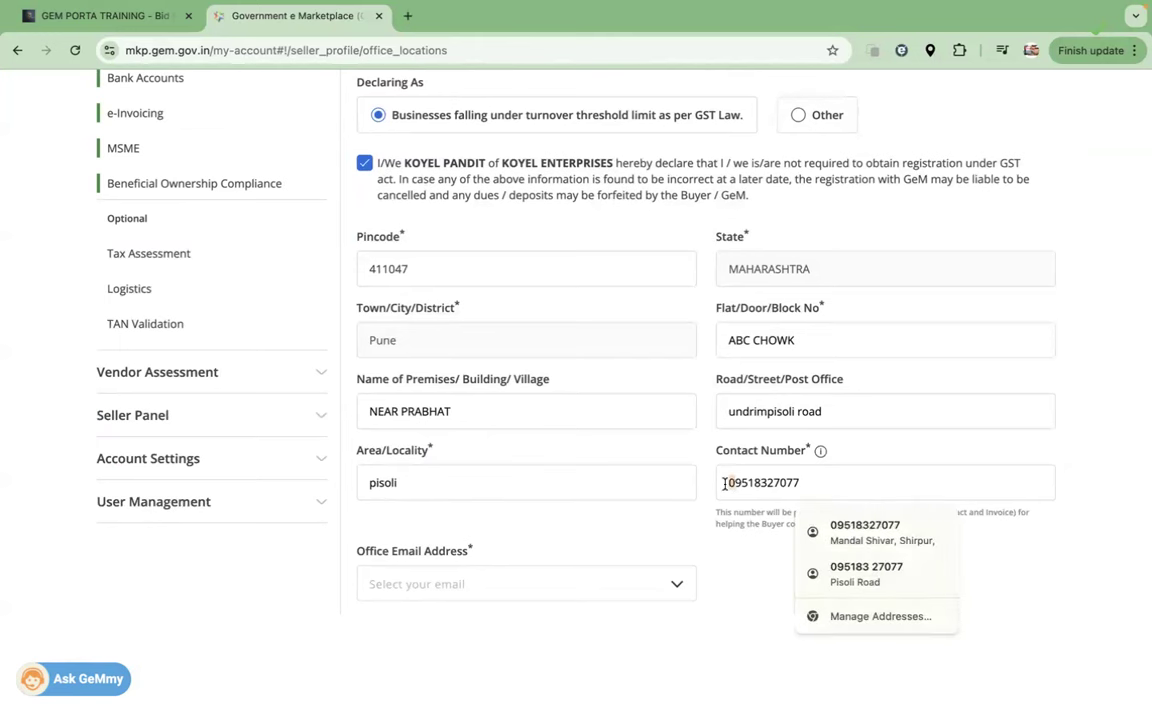
pyautogui.click(730, 551)
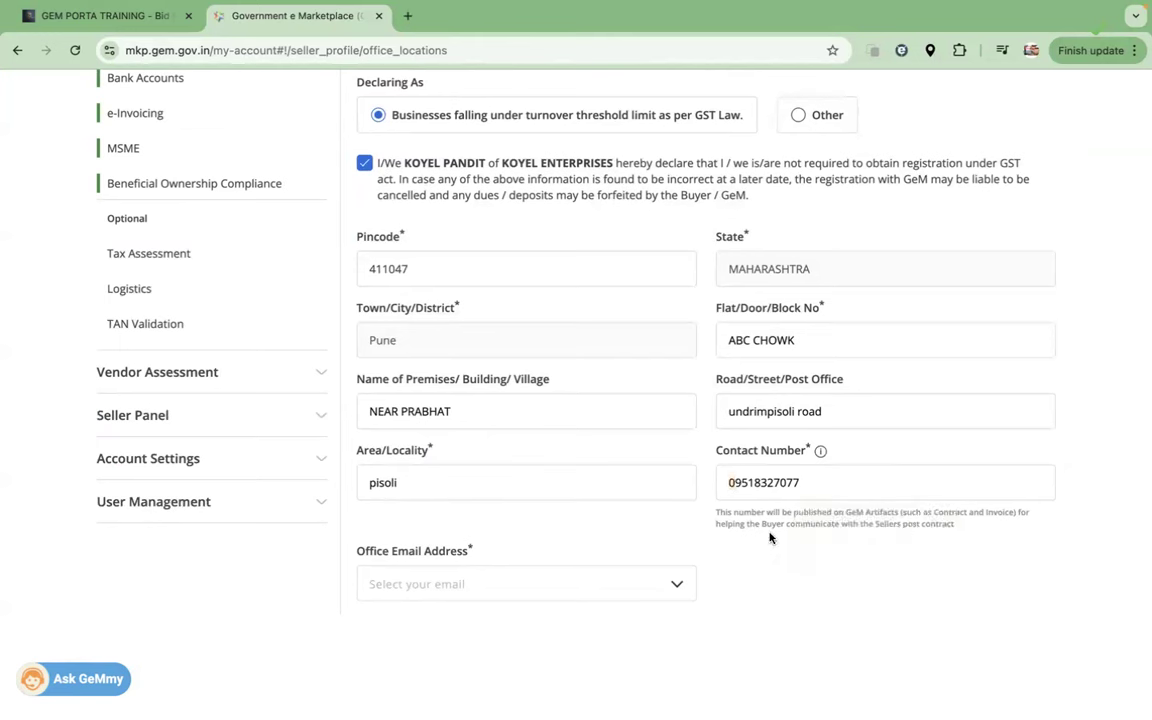
pyautogui.doubleClick(737, 484)
pyautogui.click(710, 555)
pyautogui.click(599, 583)
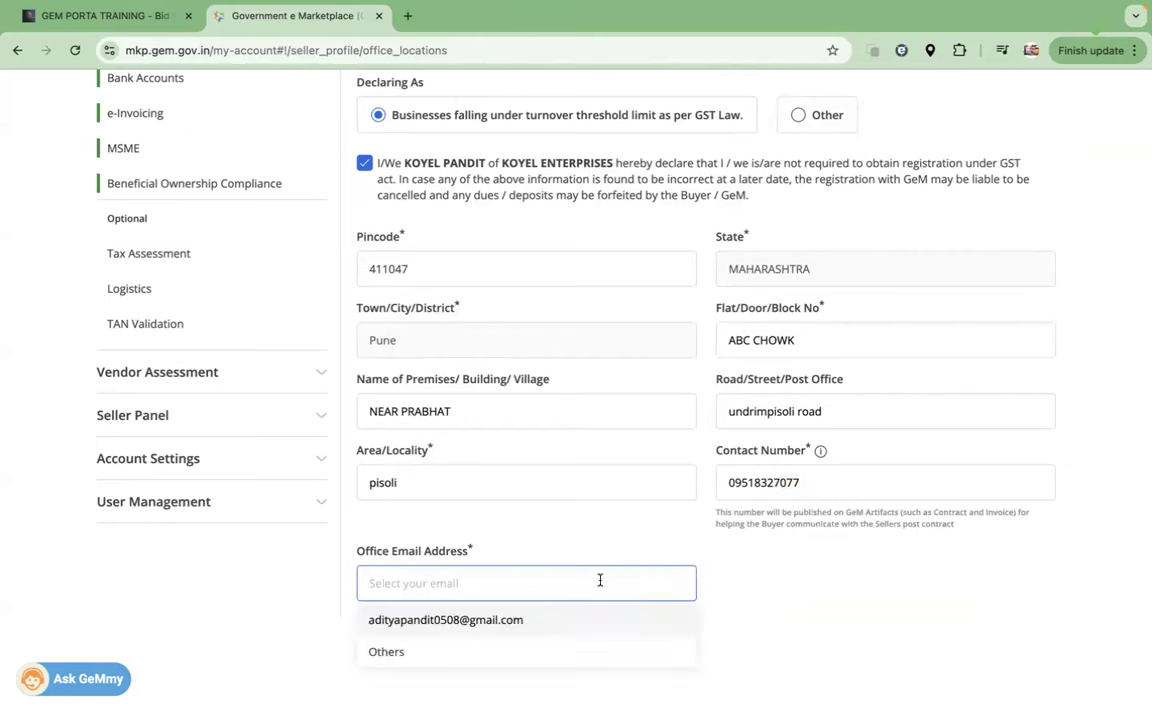
pyautogui.click(537, 620)
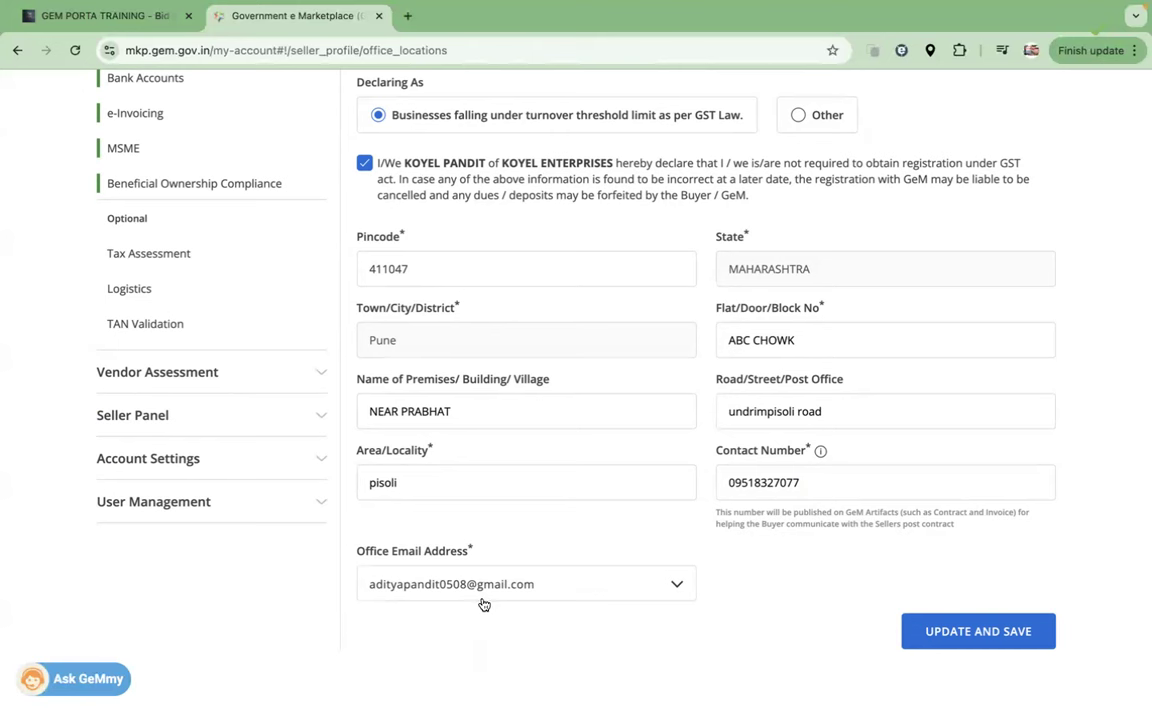
# Step: Recheck the office contact number and scroll over the updated office form
pyautogui.click(726, 483)
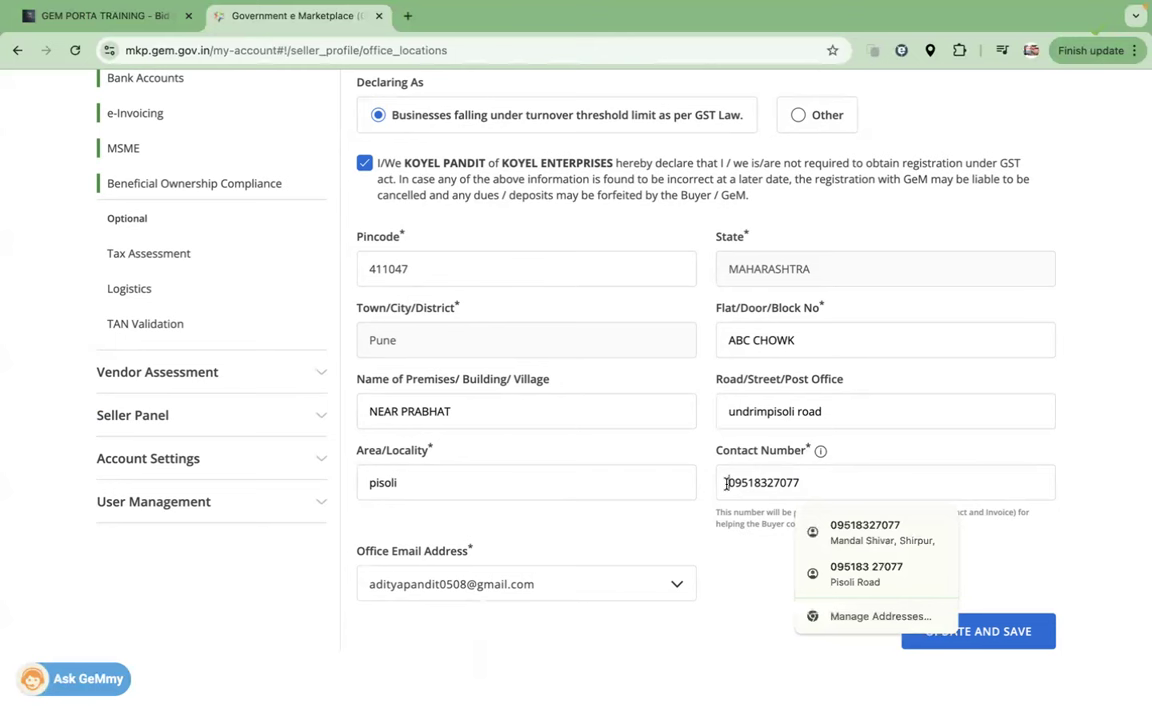
pyautogui.doubleClick(726, 483)
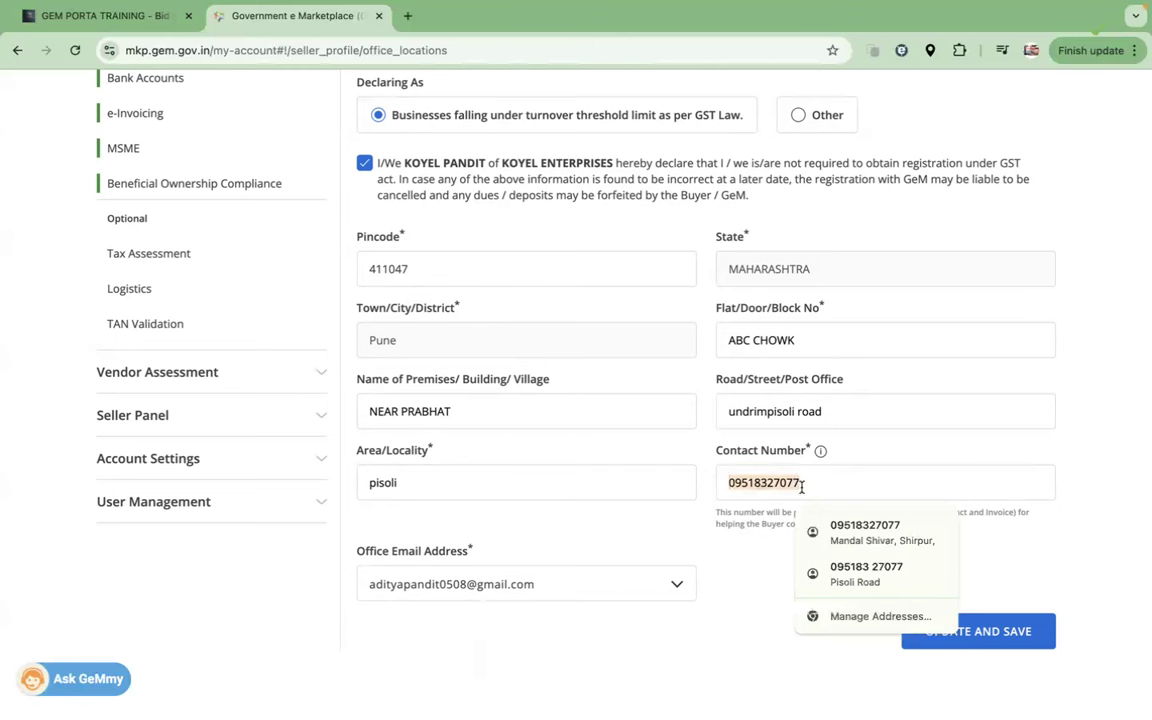
pyautogui.click(456, 628)
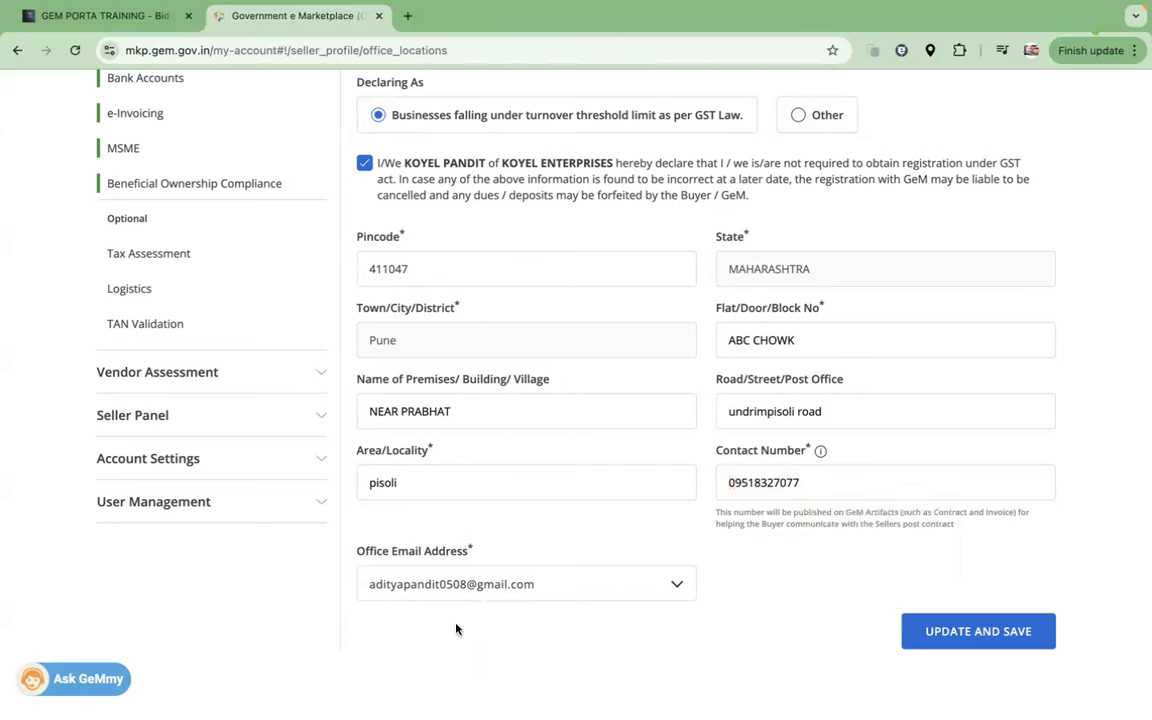
pyautogui.scroll(5, 565, 563)
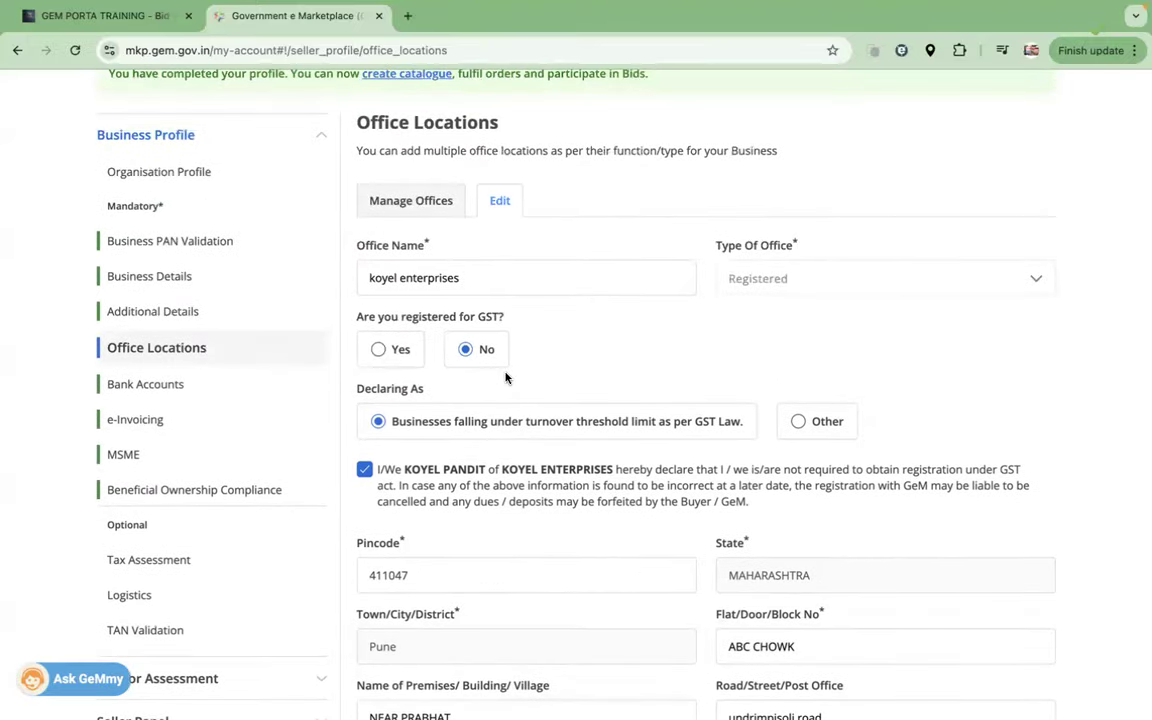
pyautogui.scroll(1, 505, 377)
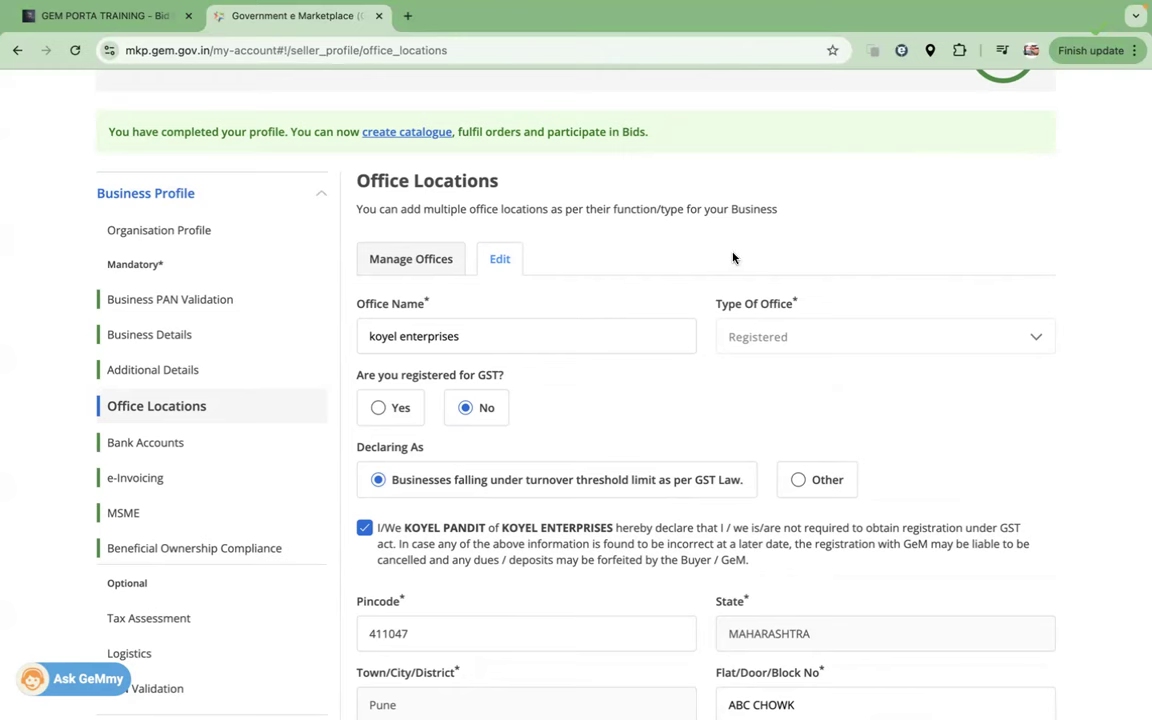
pyautogui.scroll(-5, 733, 257)
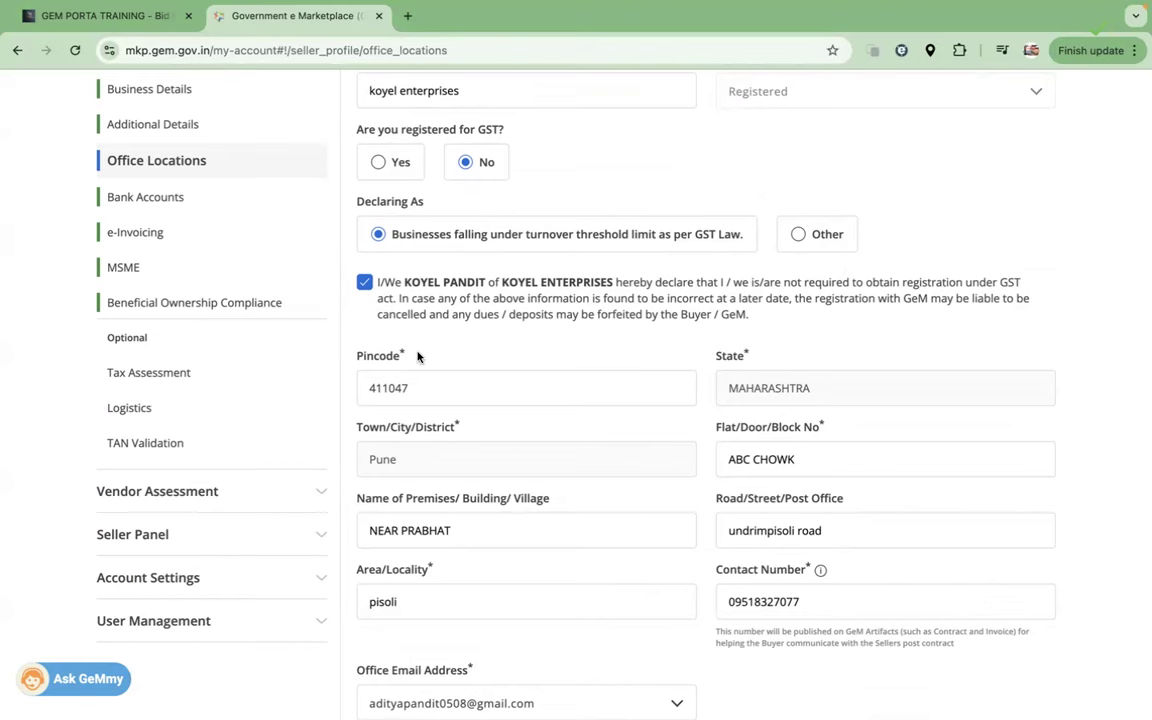
# Step: Go to Bank Accounts and point out the second and third account rows
pyautogui.click(158, 206)
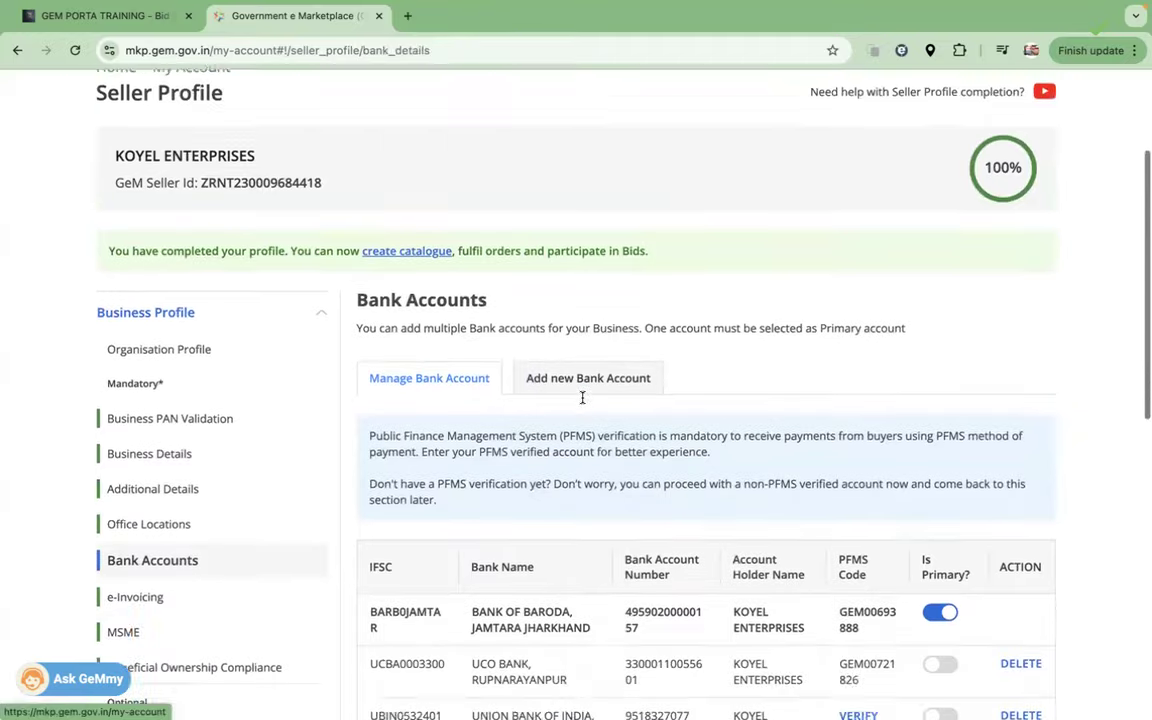
pyautogui.scroll(-4, 582, 397)
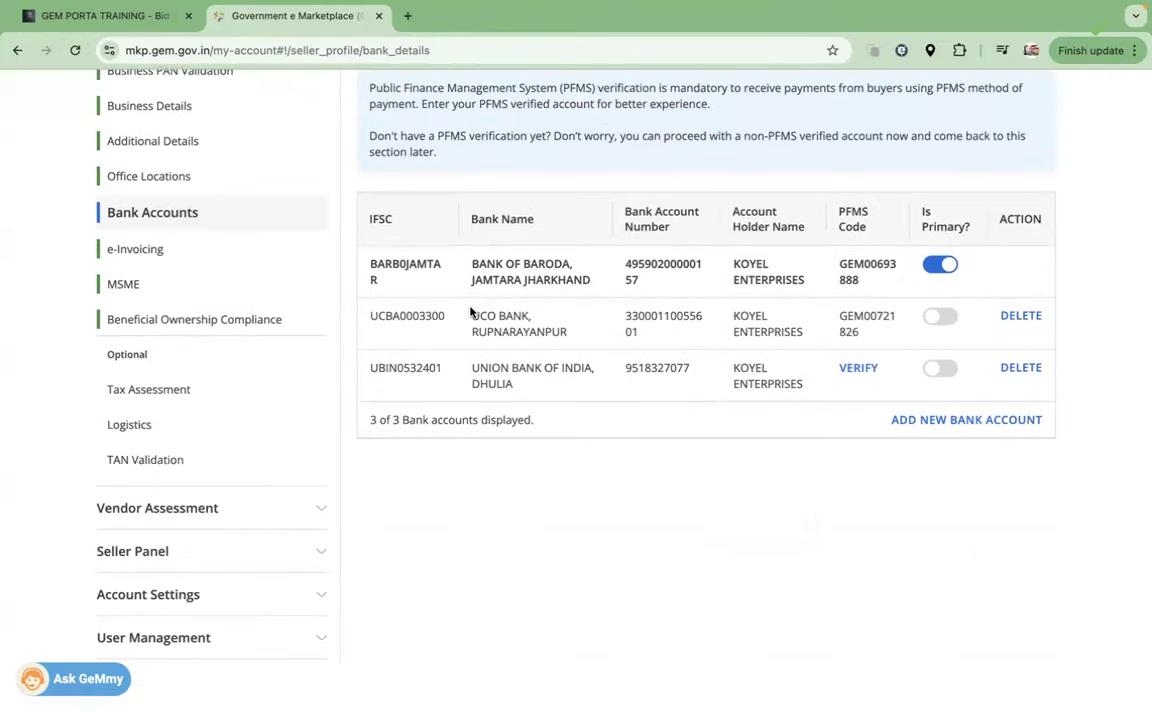
pyautogui.moveTo(481, 352); pyautogui.dragTo(535, 388)
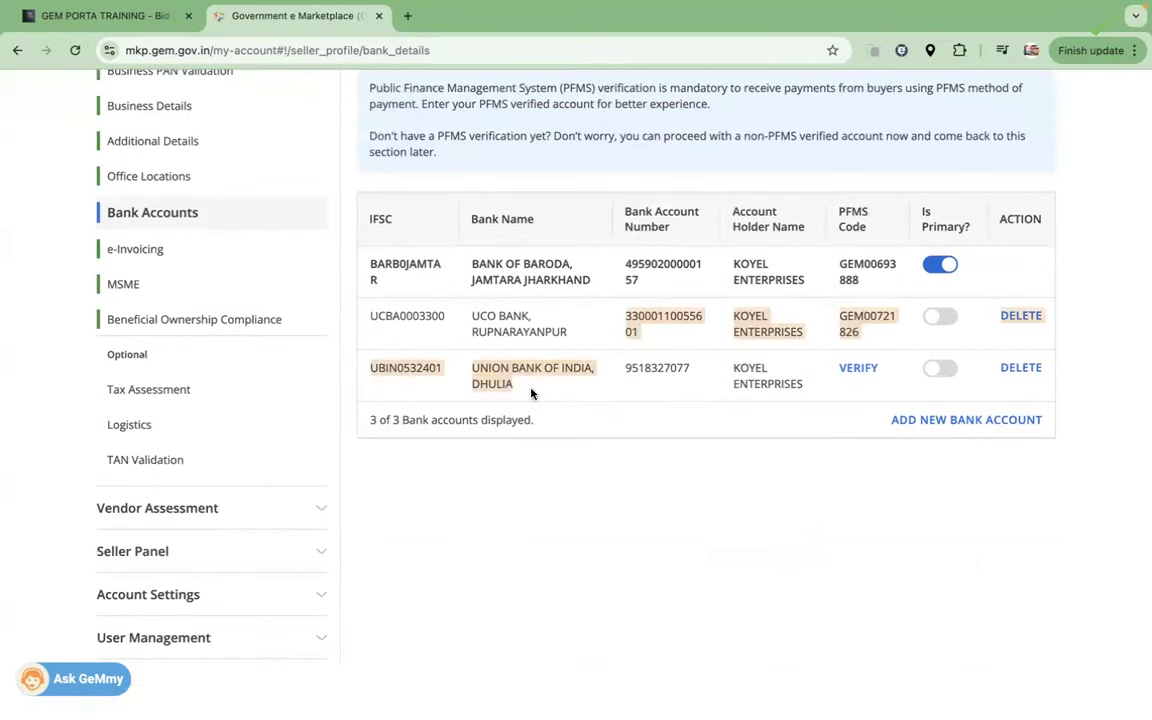
# Step: Start a new bank account with IFSC HDFC0000882, auto-filling HDFC Bank Viman Nagar details
pyautogui.click(943, 421)
pyautogui.scroll(5, 740, 406)
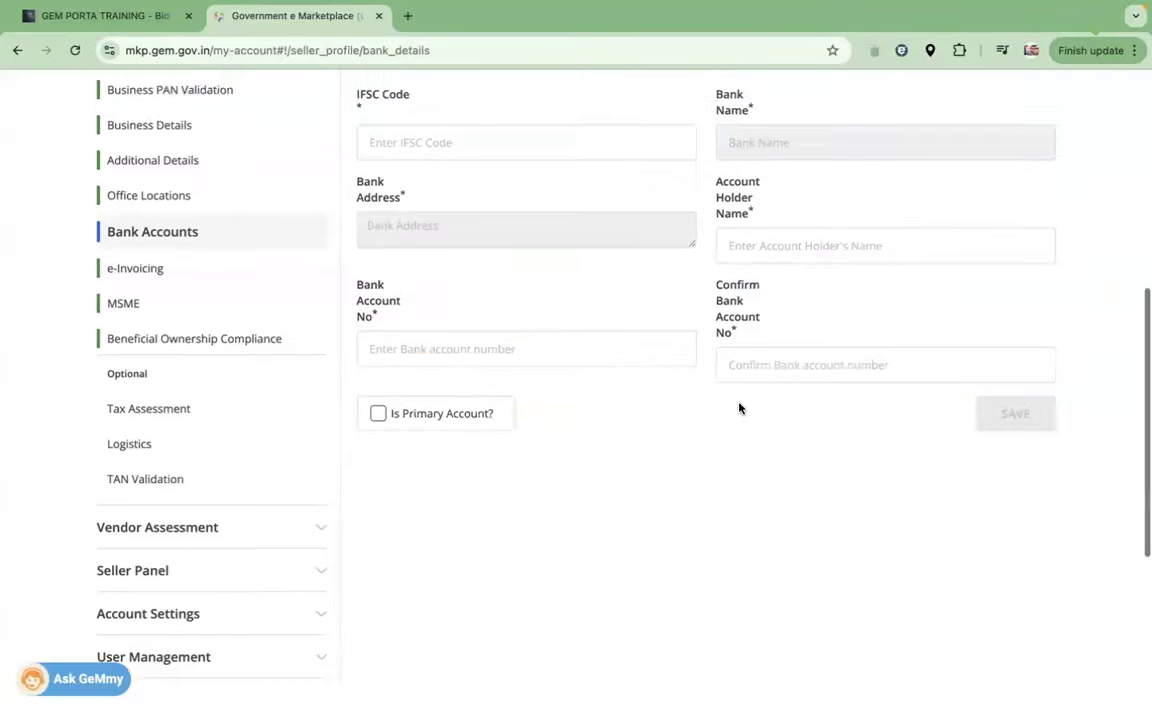
pyautogui.scroll(-1, 504, 440)
pyautogui.click(470, 463)
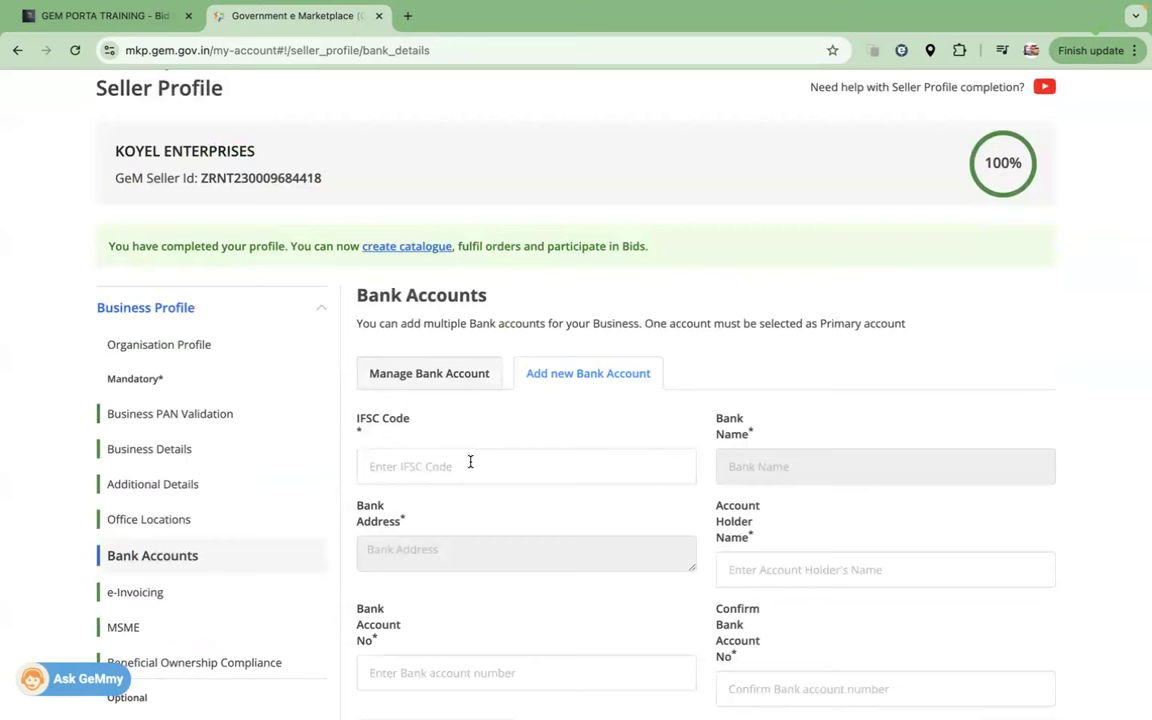
pyautogui.write('HDFC000088')
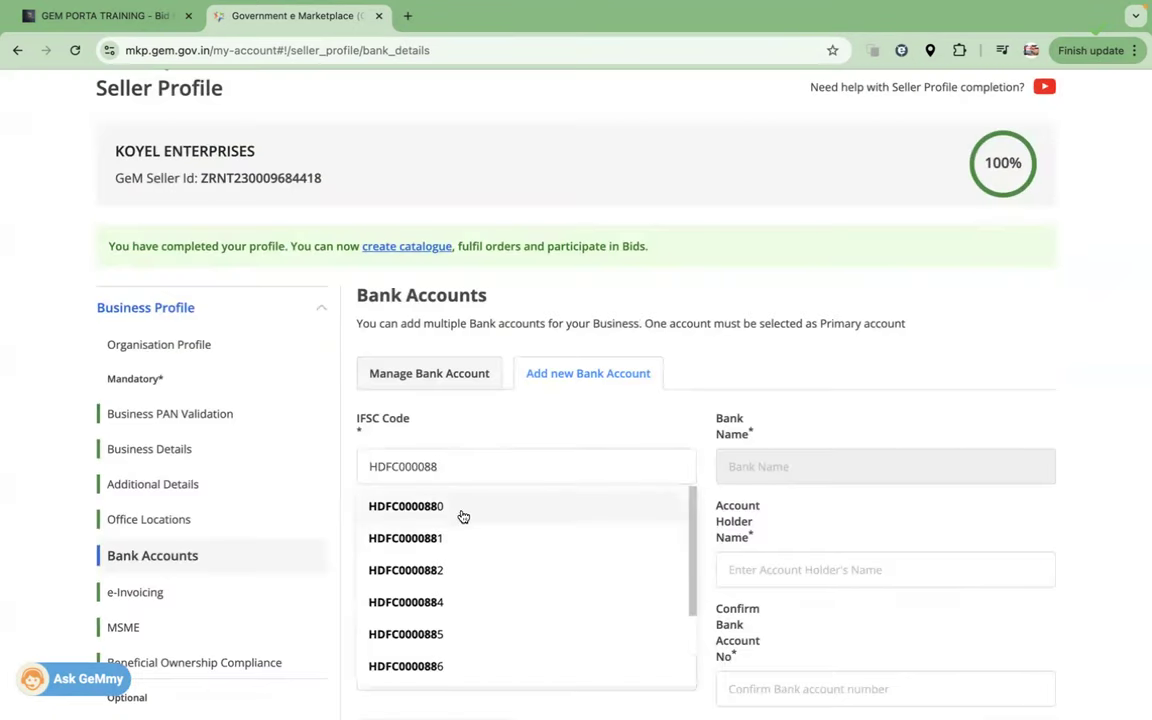
pyautogui.click(421, 572)
pyautogui.moveTo(731, 466); pyautogui.dragTo(900, 471)
pyautogui.moveTo(502, 566); pyautogui.dragTo(365, 555)
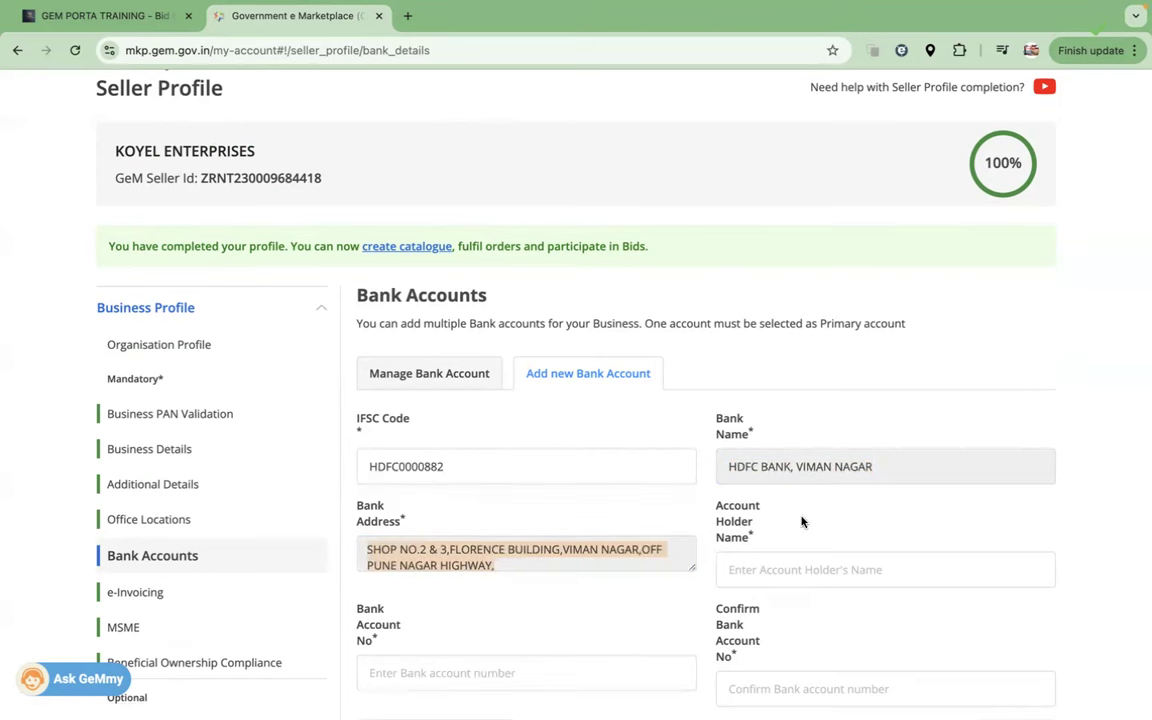
# Step: Copy the business name from the profile header into the account holder name
pyautogui.scroll(-2, 802, 514)
pyautogui.click(785, 484)
pyautogui.scroll(3, 347, 219)
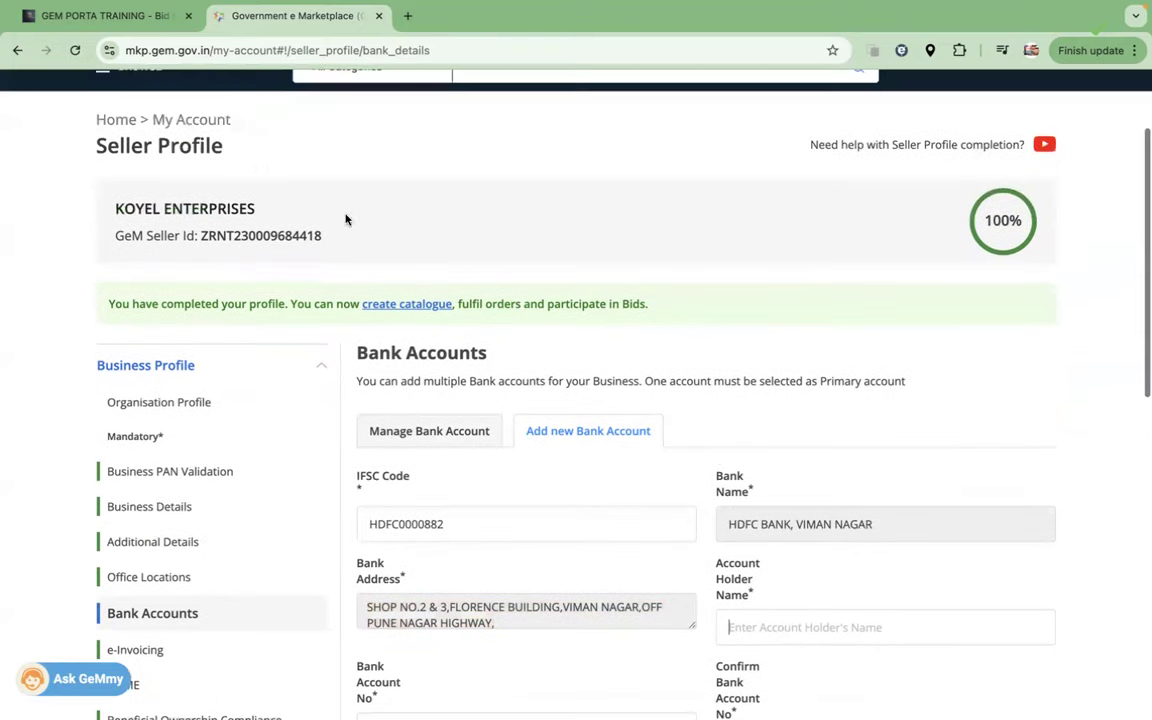
pyautogui.click(257, 208)
pyautogui.moveTo(257, 208); pyautogui.dragTo(96, 202)
pyautogui.hotkey('ctrl', 'c')
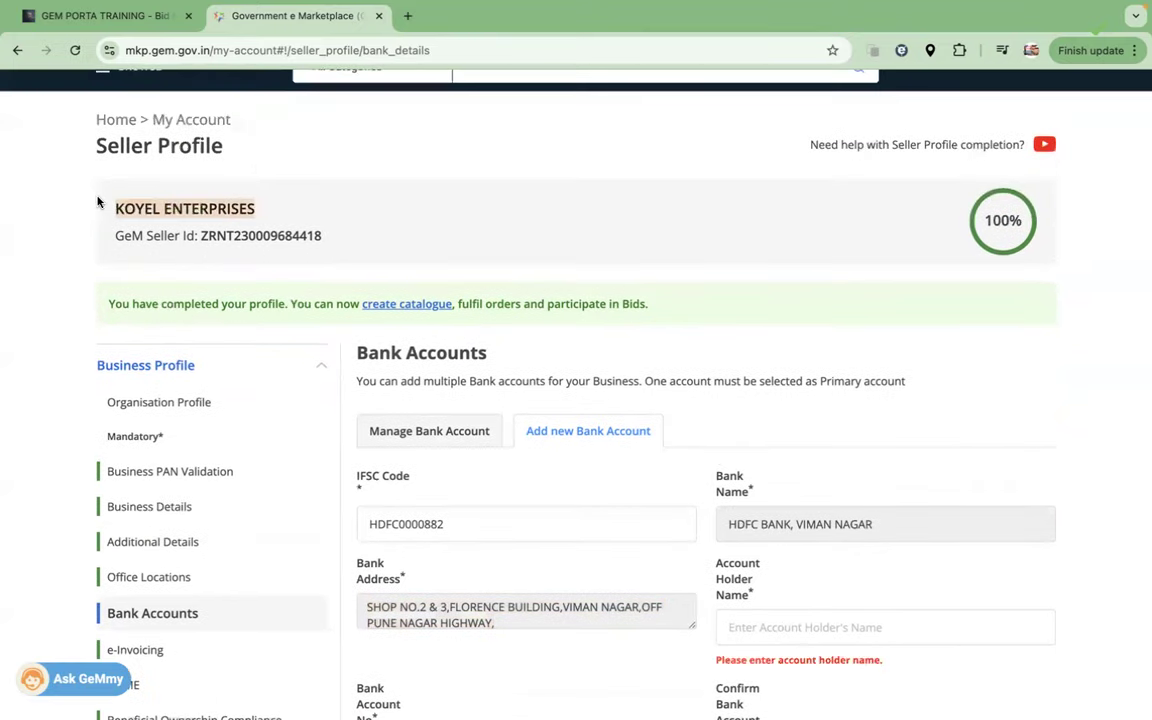
pyautogui.scroll(-3, 690, 397)
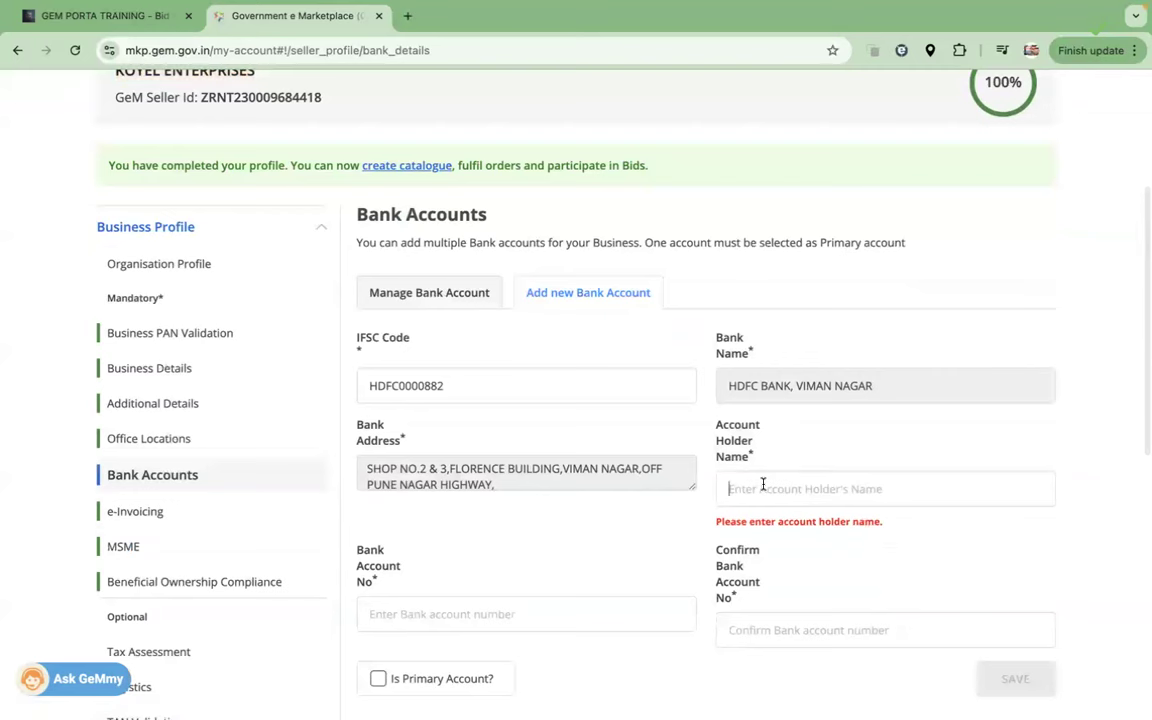
pyautogui.click(763, 484)
pyautogui.hotkey('ctrl', 'v')
# Step: Enter the bank account number and its confirmation
pyautogui.scroll(-1, 569, 555)
pyautogui.click(528, 552)
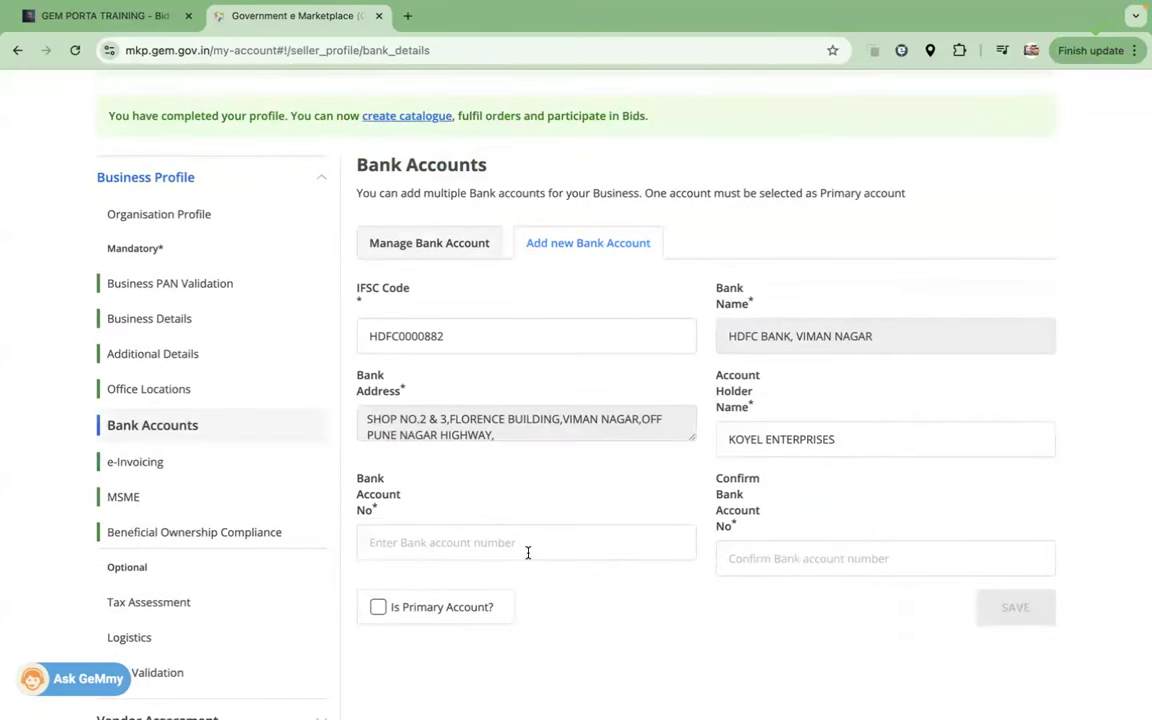
pyautogui.write('0123456789')
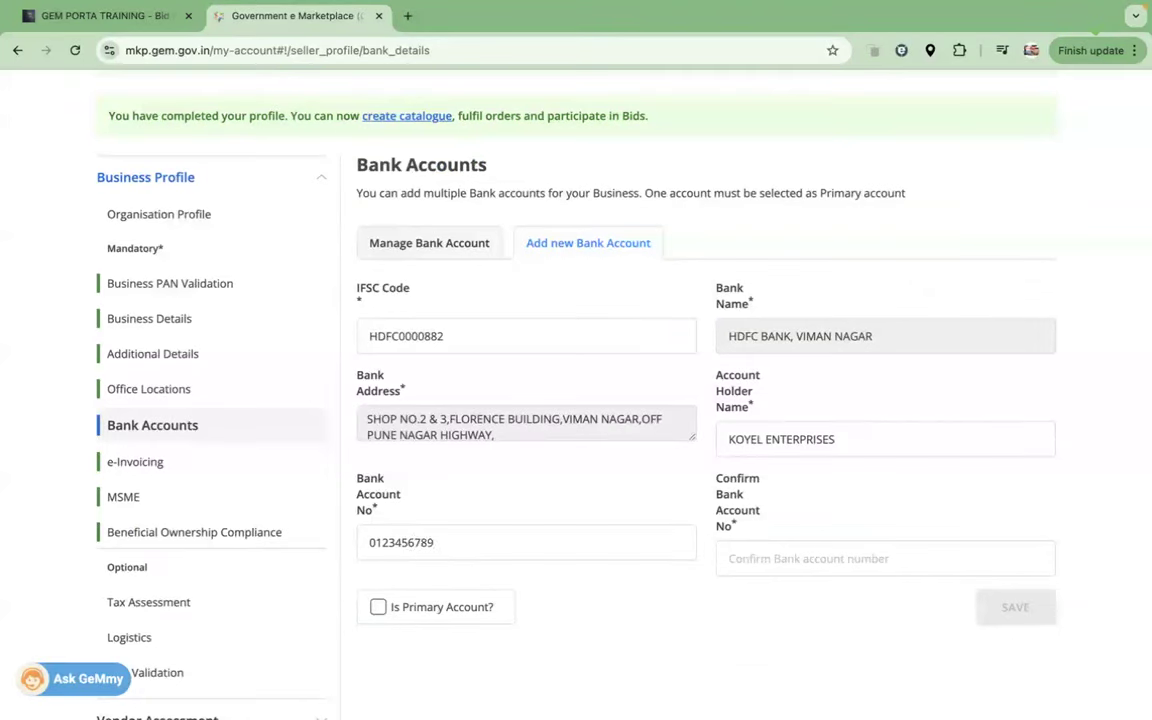
pyautogui.click(800, 558)
pyautogui.write('012345')
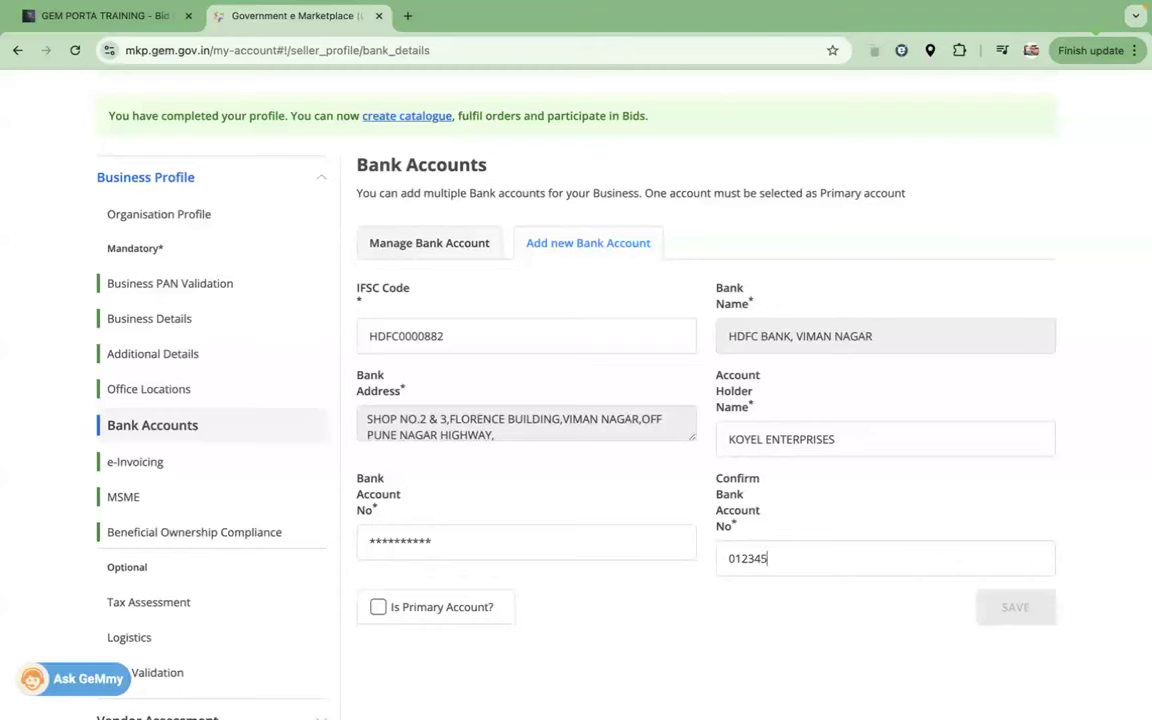
pyautogui.write('6789')
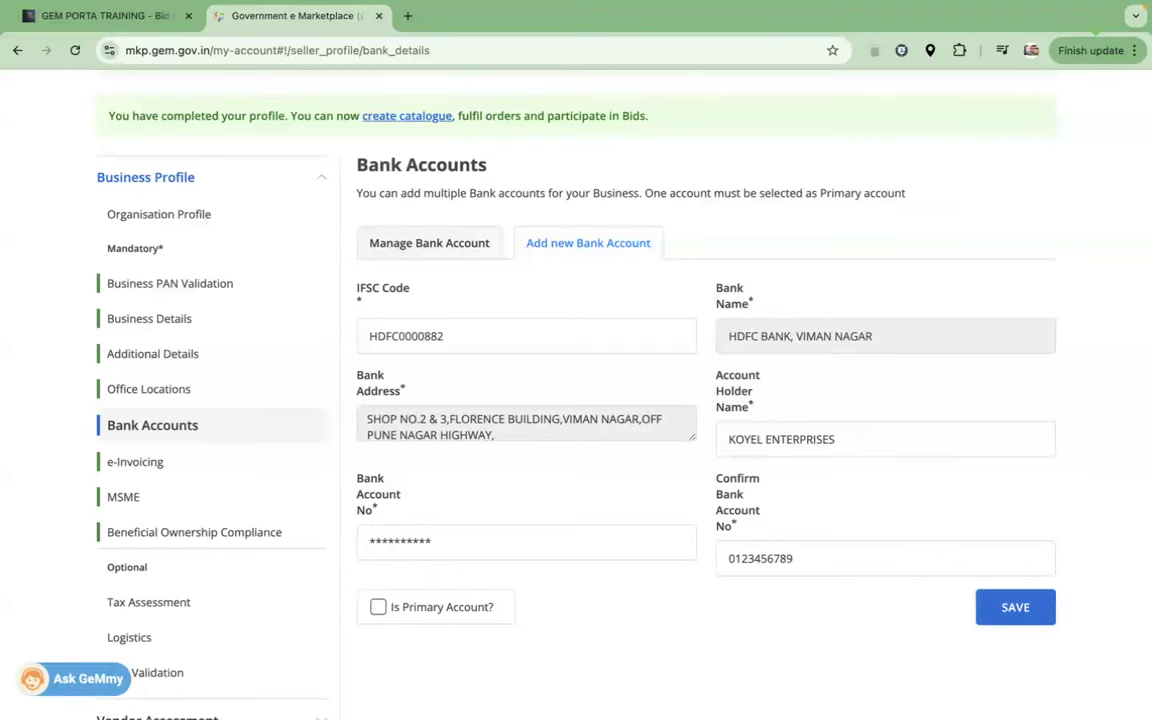
# Step: Save the HDFC account and check its row in the Manage Bank Account table
pyautogui.click(1024, 607)
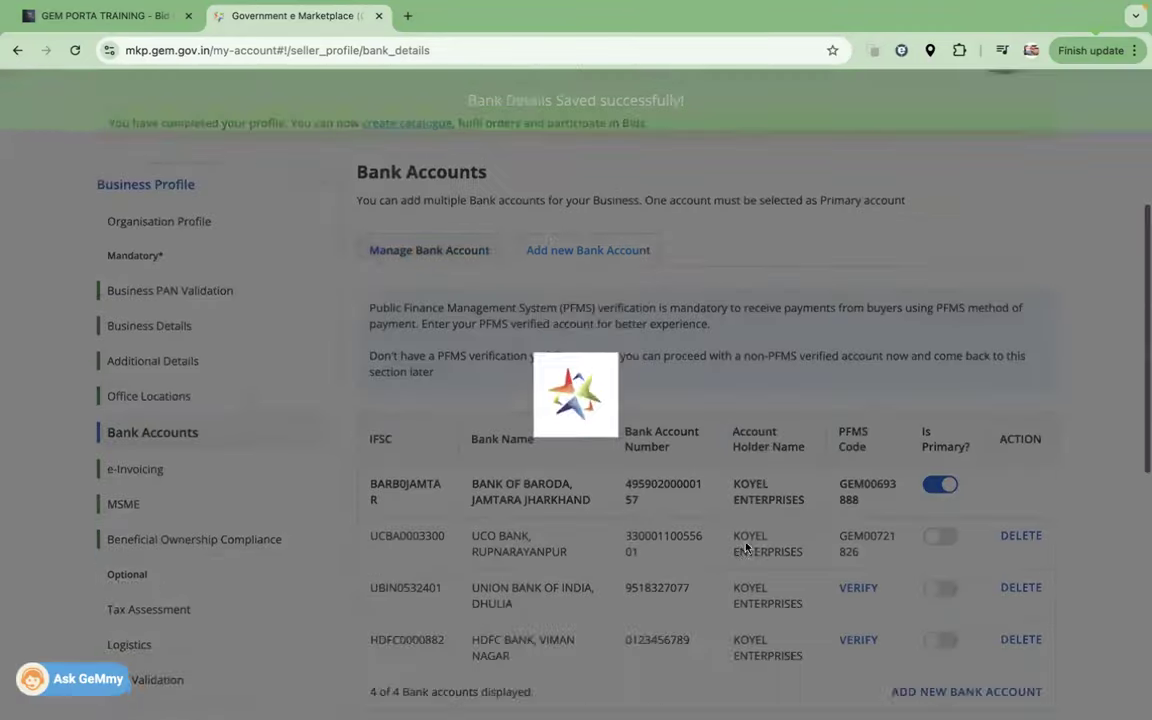
pyautogui.scroll(-3, 723, 535)
pyautogui.scroll(-3, 723, 535)
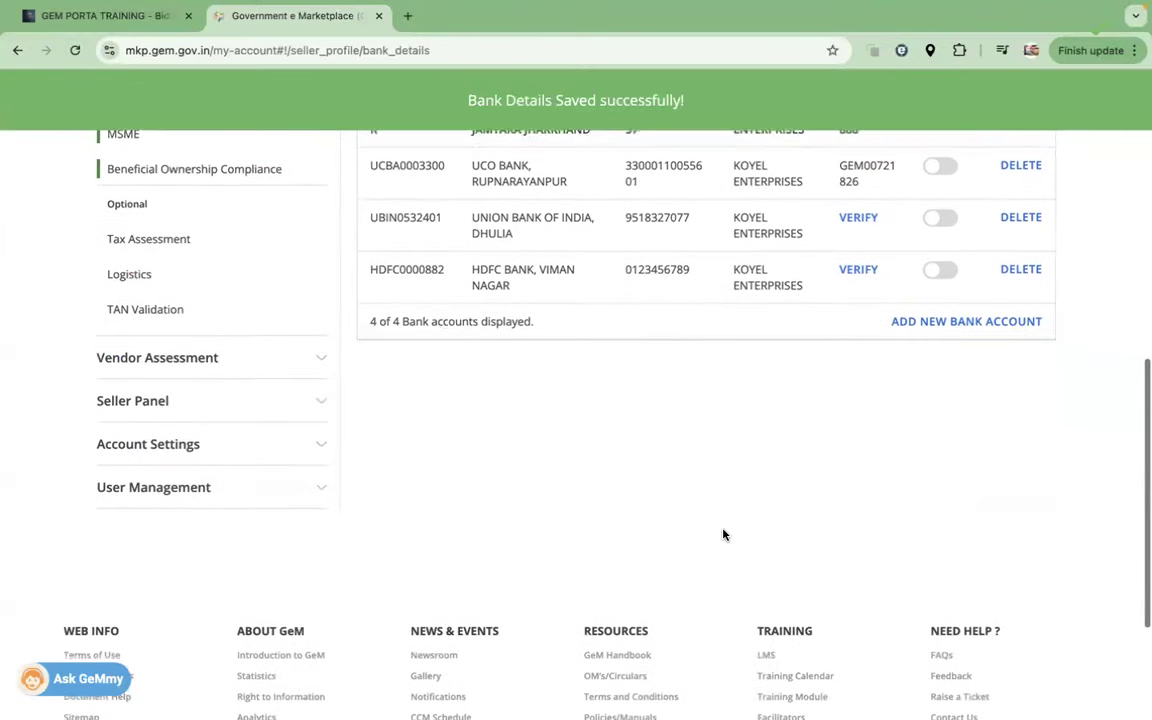
pyautogui.moveTo(381, 268); pyautogui.dragTo(845, 290)
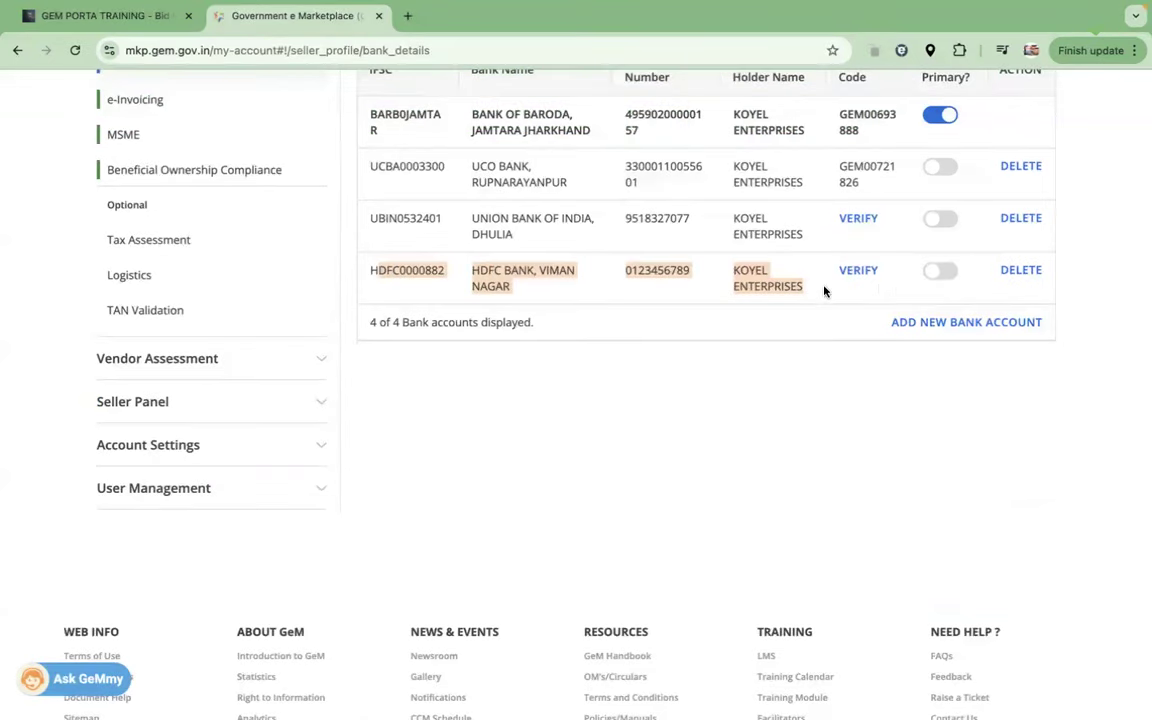
pyautogui.scroll(-1, 818, 290)
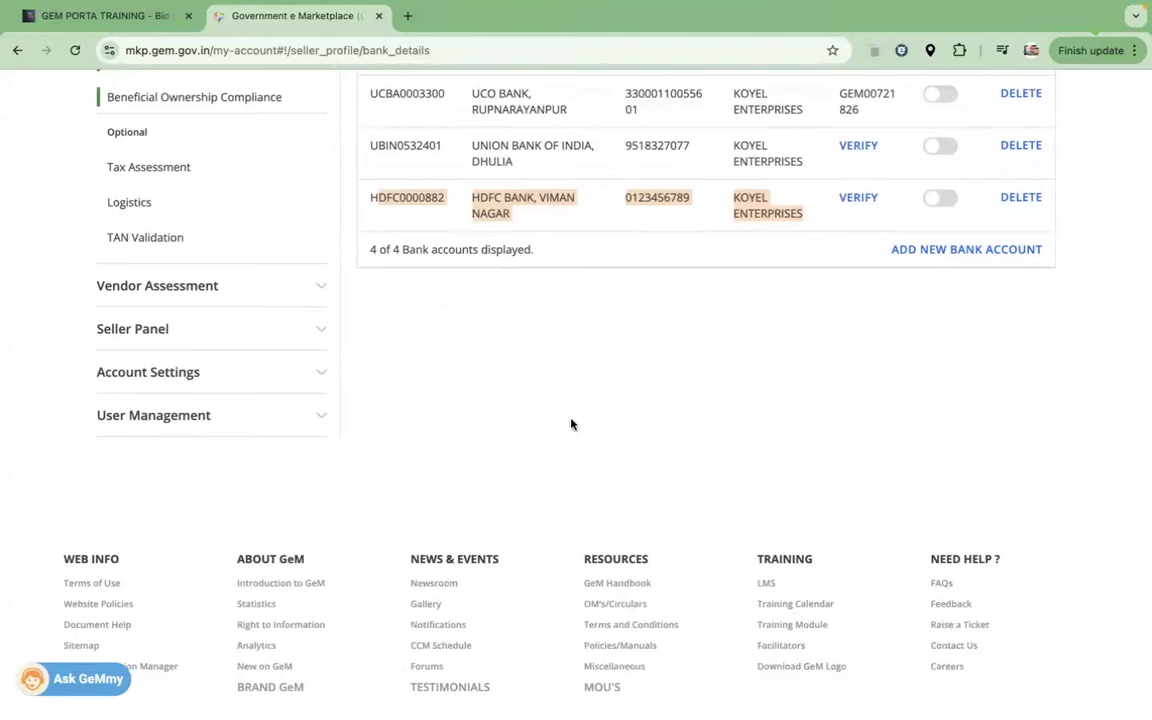
pyautogui.scroll(8, 737, 163)
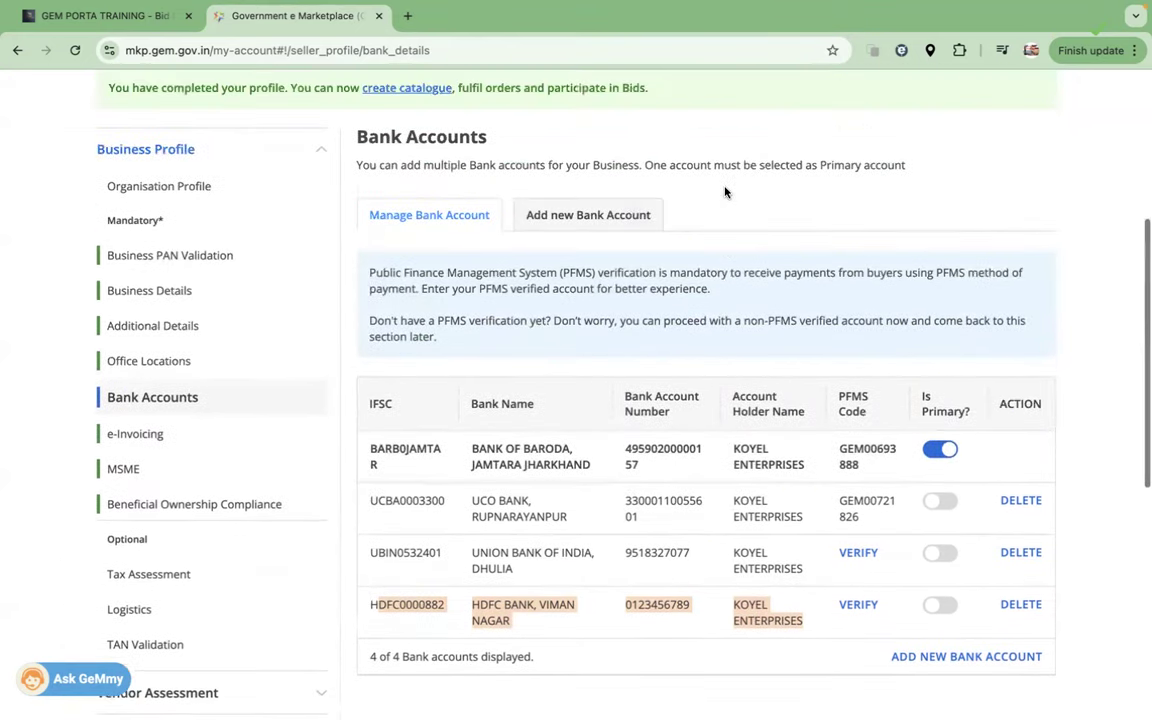
pyautogui.scroll(-1, 726, 192)
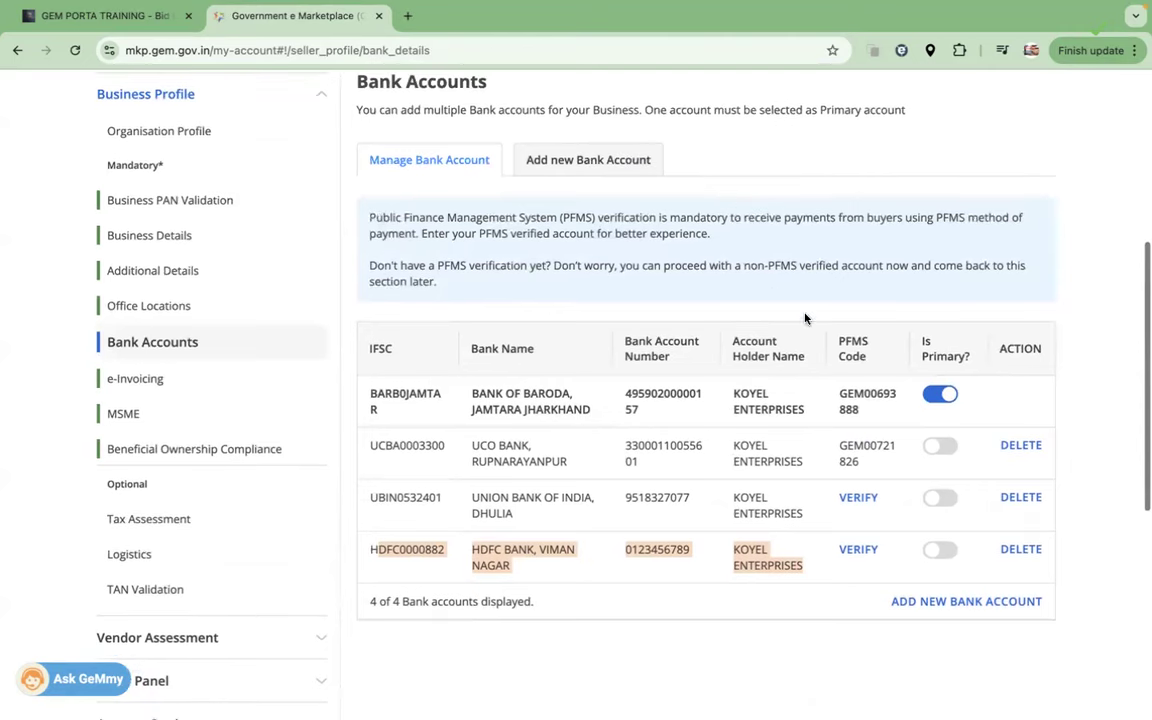
pyautogui.scroll(-1, 867, 375)
pyautogui.scroll(-2, 868, 376)
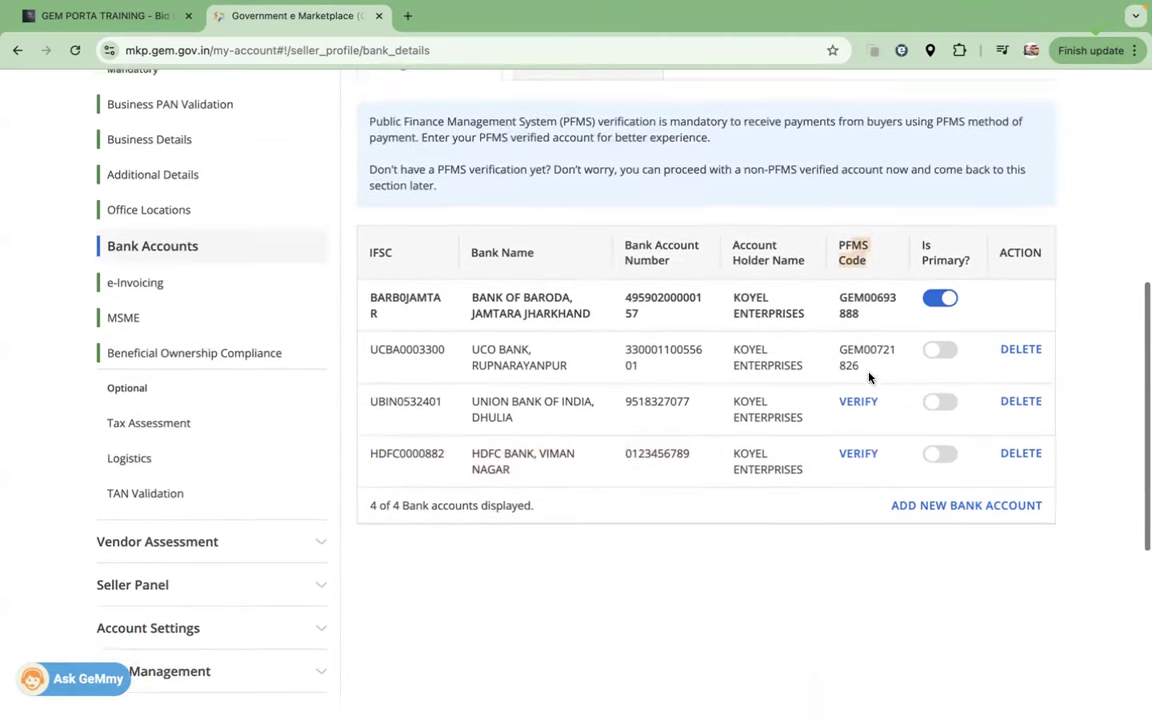
# Step: Search Google for PFMS in a new tab and open the pfms.nic.in home page
pyautogui.click(410, 15)
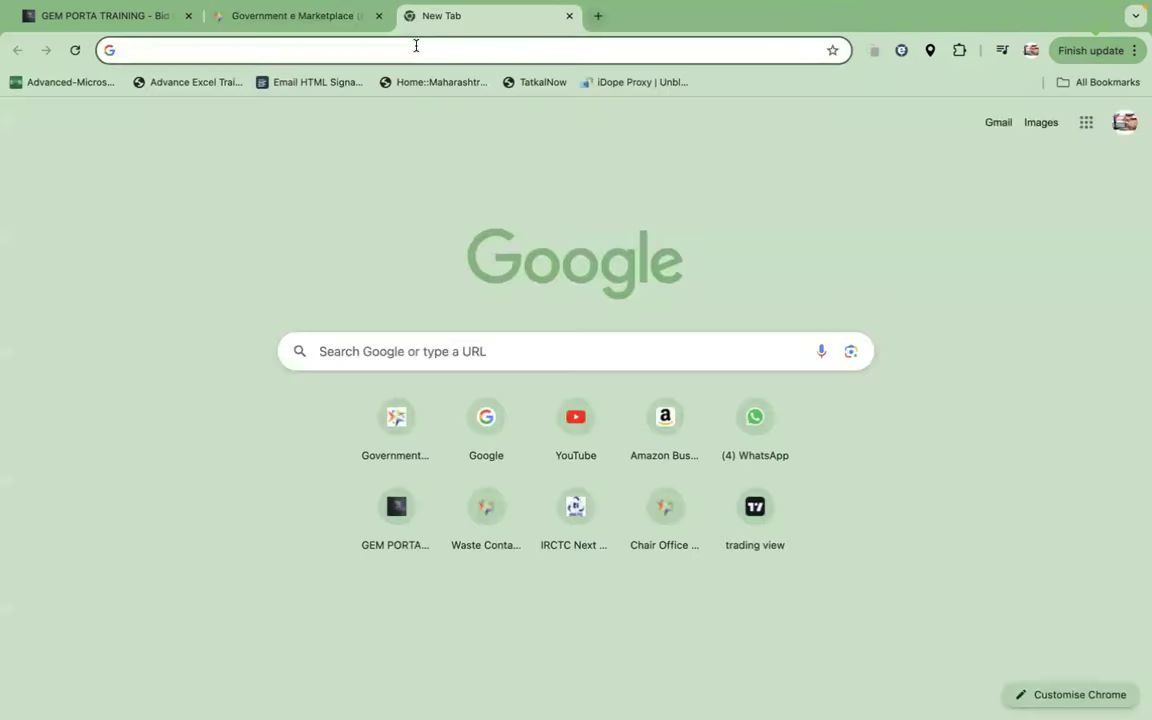
pyautogui.write('PFMS')
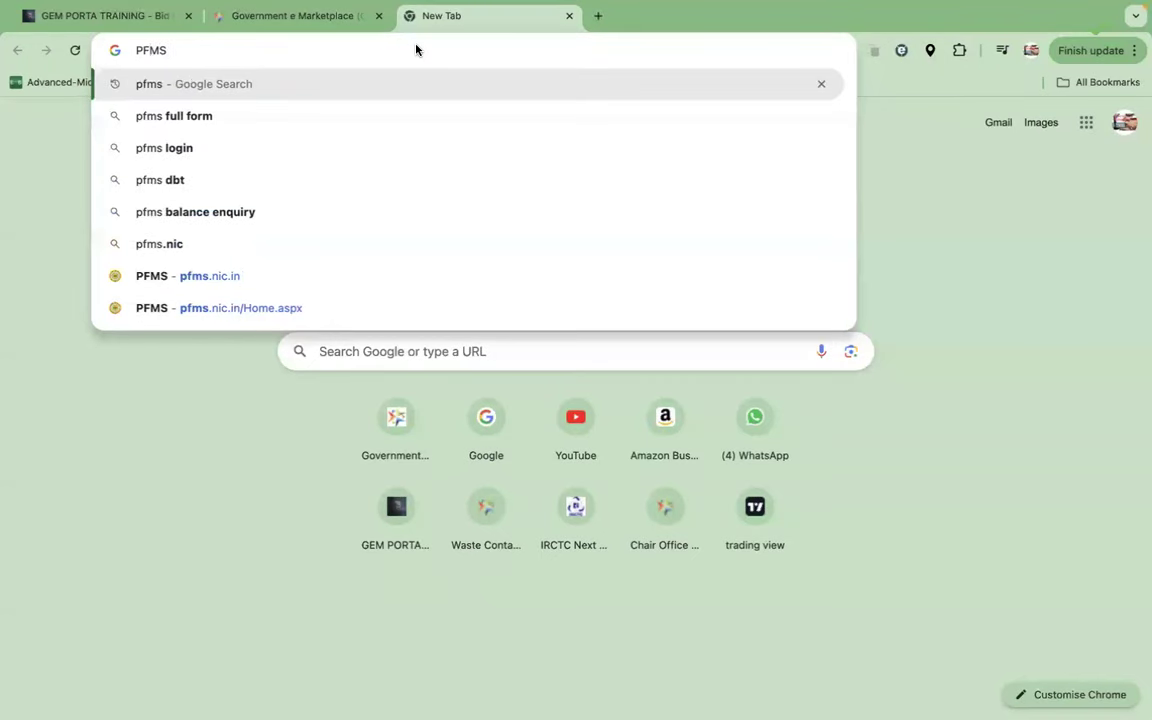
pyautogui.press('Return')
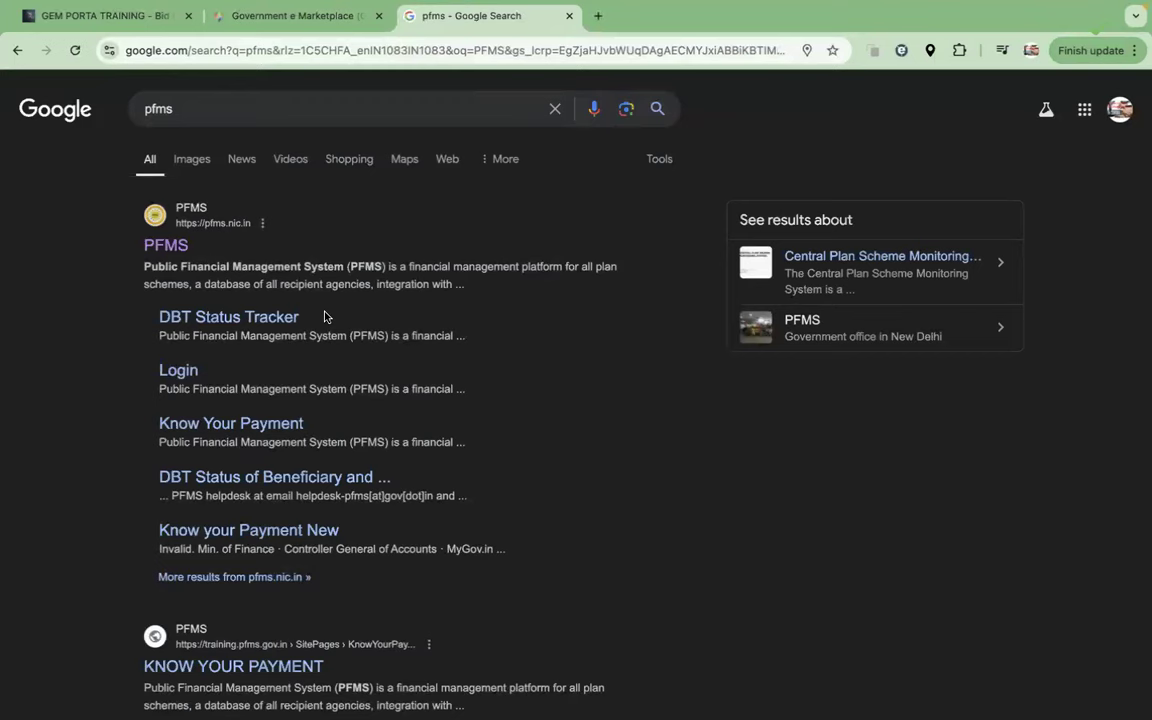
pyautogui.click(166, 248)
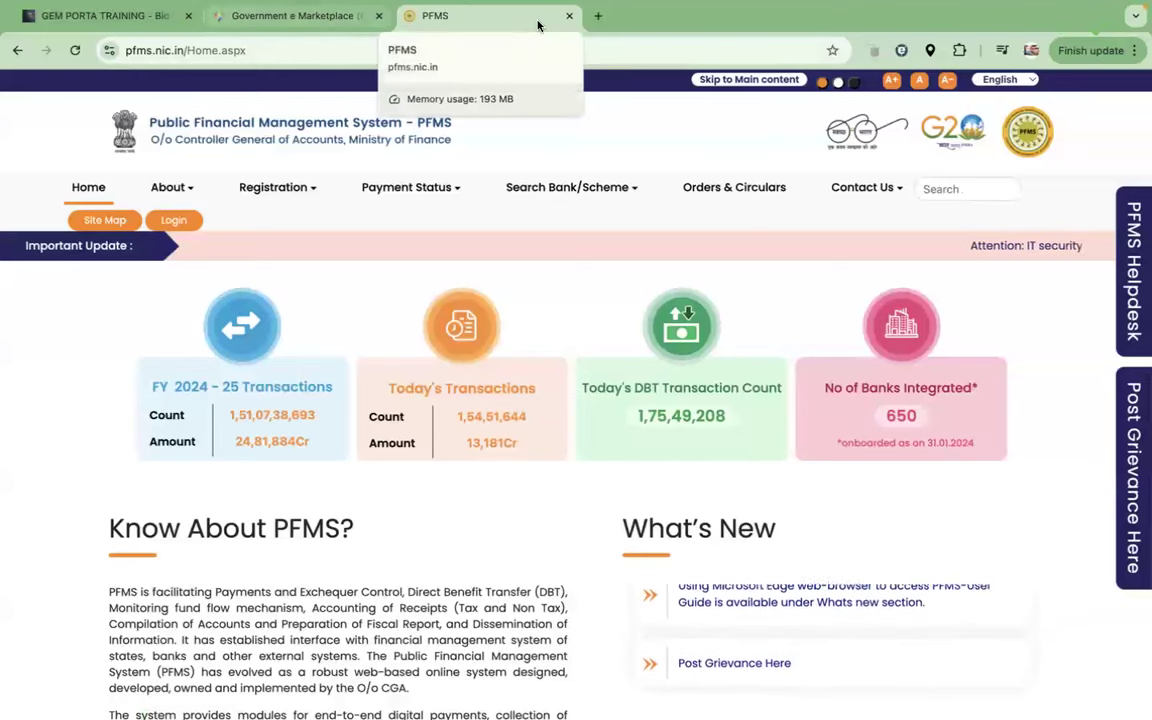
# Step: Back in GeM, click VERIFY on the Union Bank of India UBIN0532401 account row
pyautogui.click(568, 16)
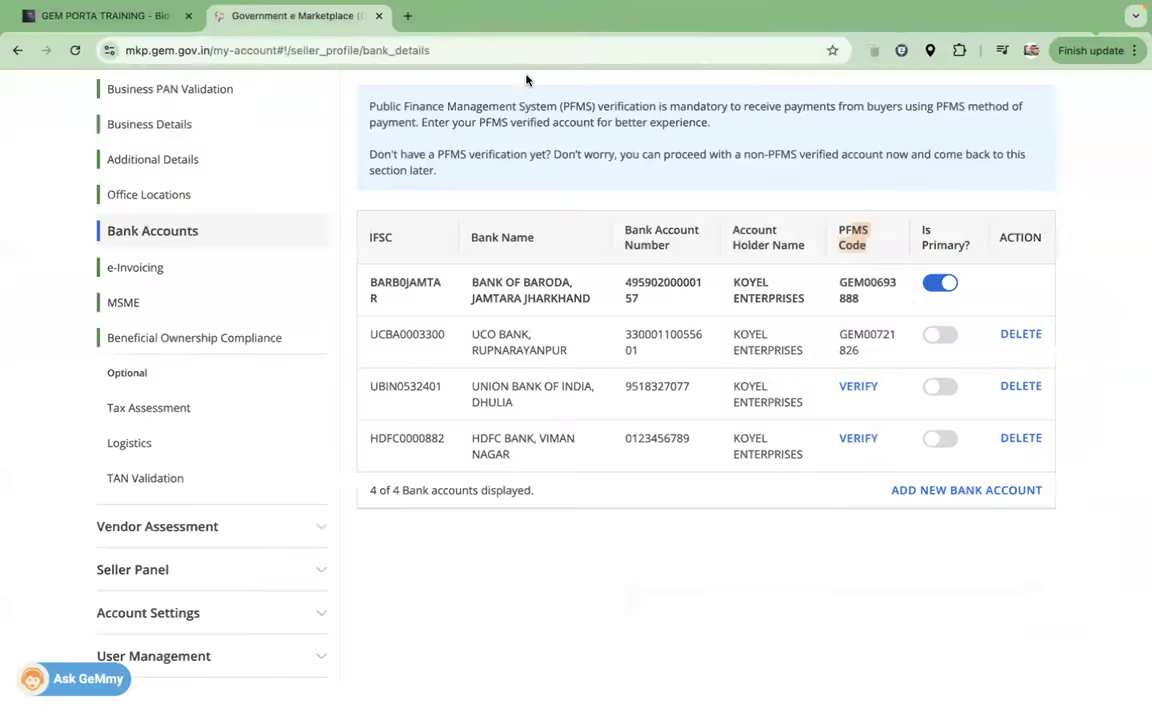
pyautogui.scroll(-5, 607, 368)
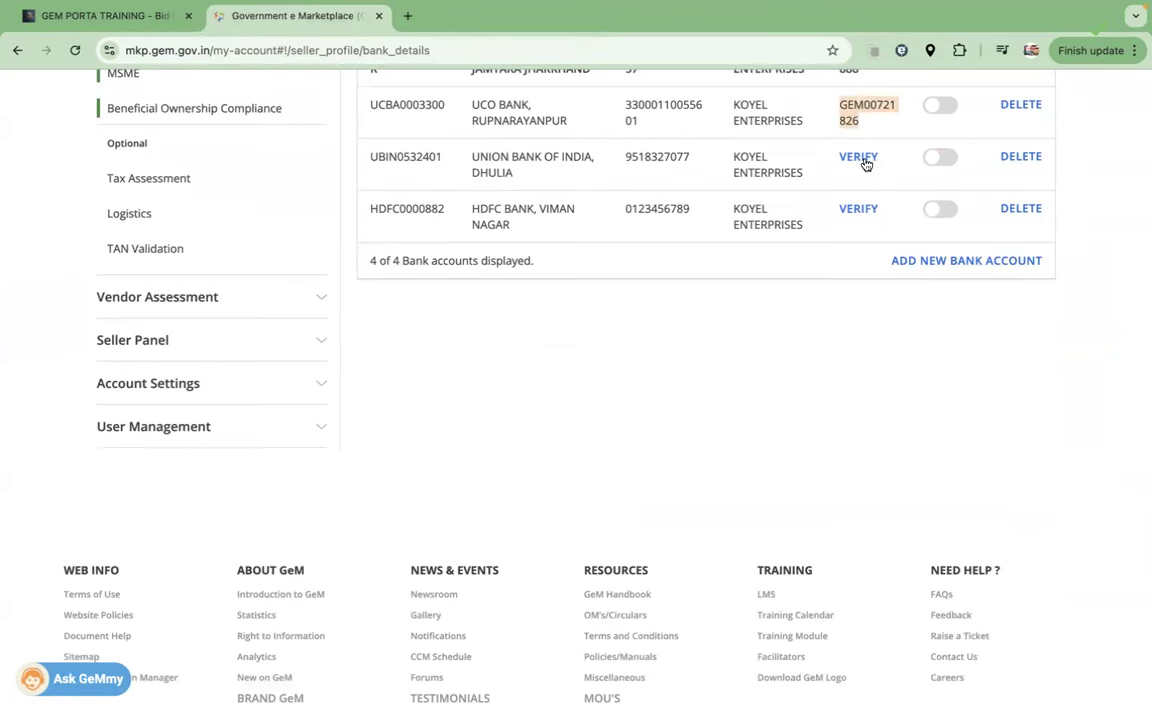
pyautogui.click(859, 158)
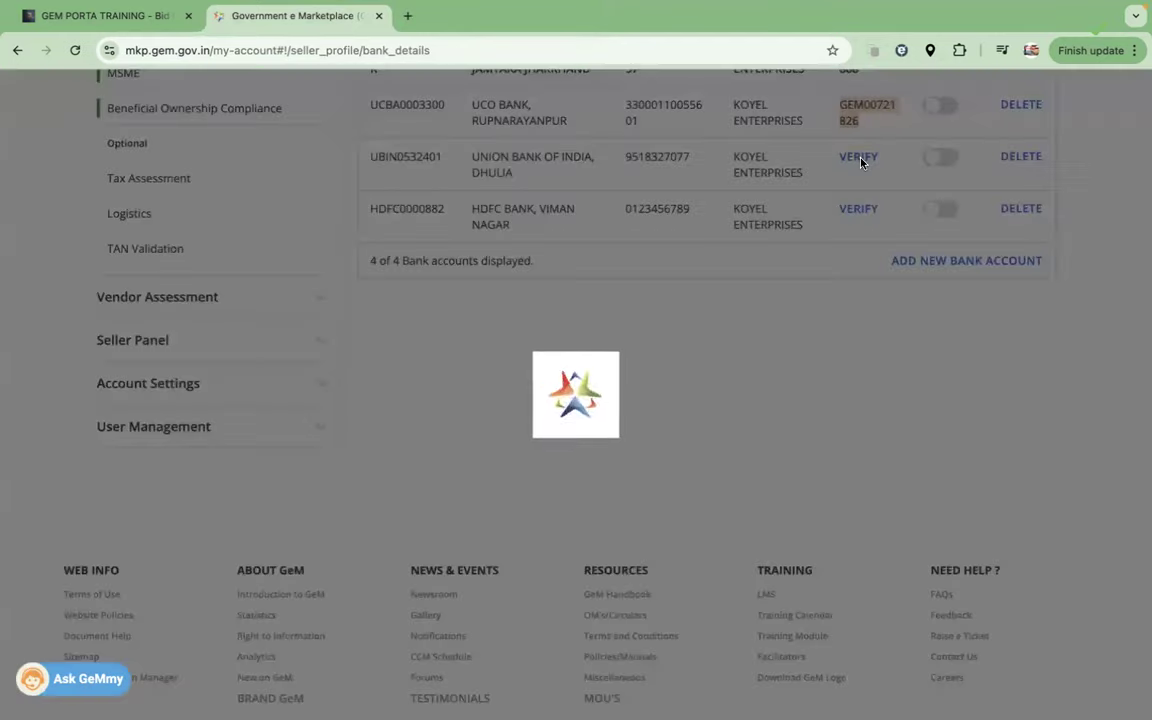
# Step: Highlight the verification-in-progress status and the UCO Bank account's existing PFMS code
pyautogui.scroll(-5, 900, 550)
pyautogui.scroll(-2, 928, 549)
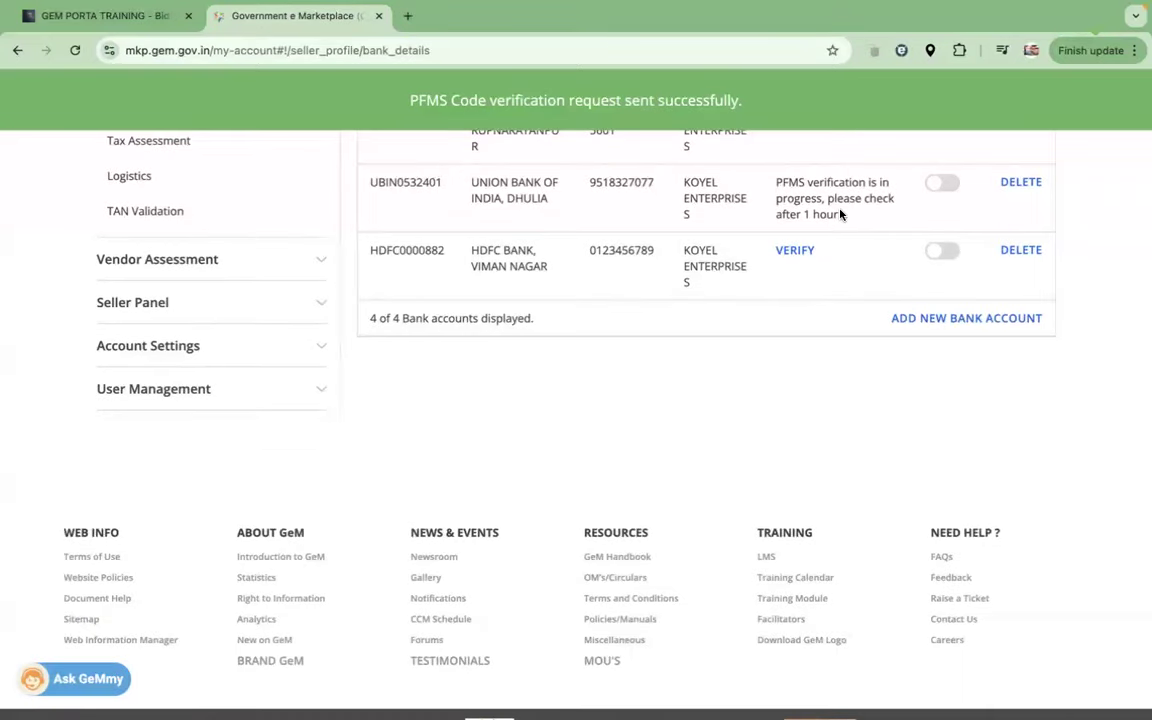
pyautogui.moveTo(841, 214); pyautogui.dragTo(776, 181)
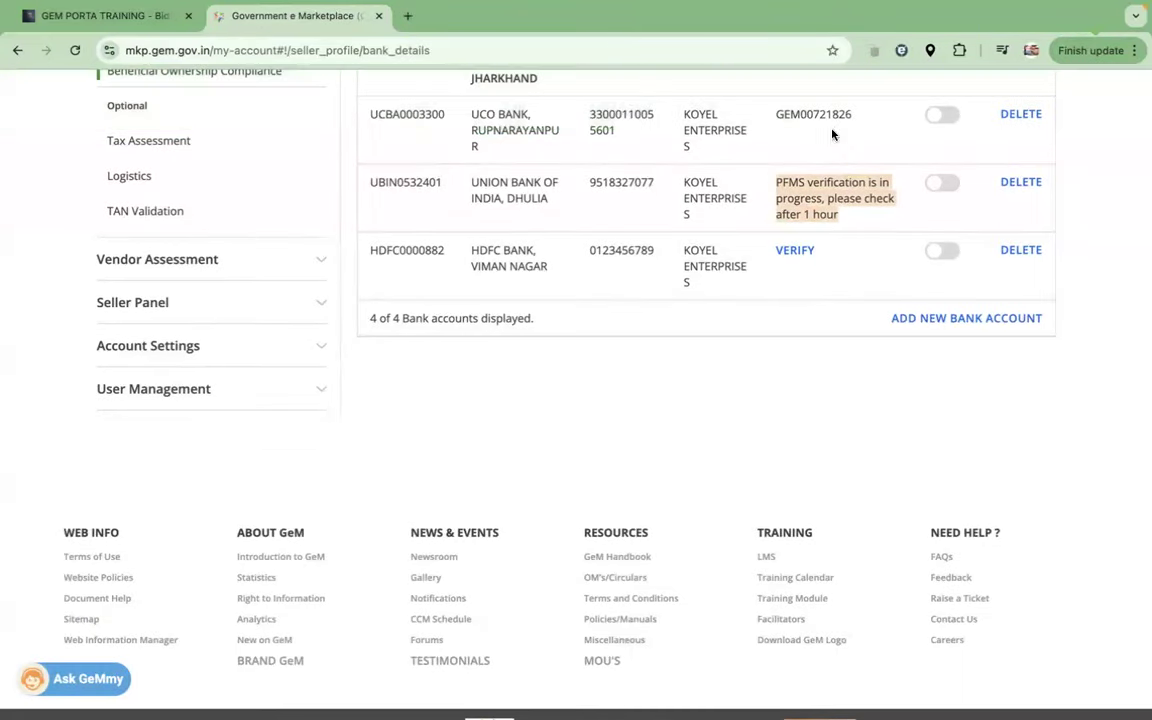
pyautogui.moveTo(848, 114); pyautogui.dragTo(772, 116)
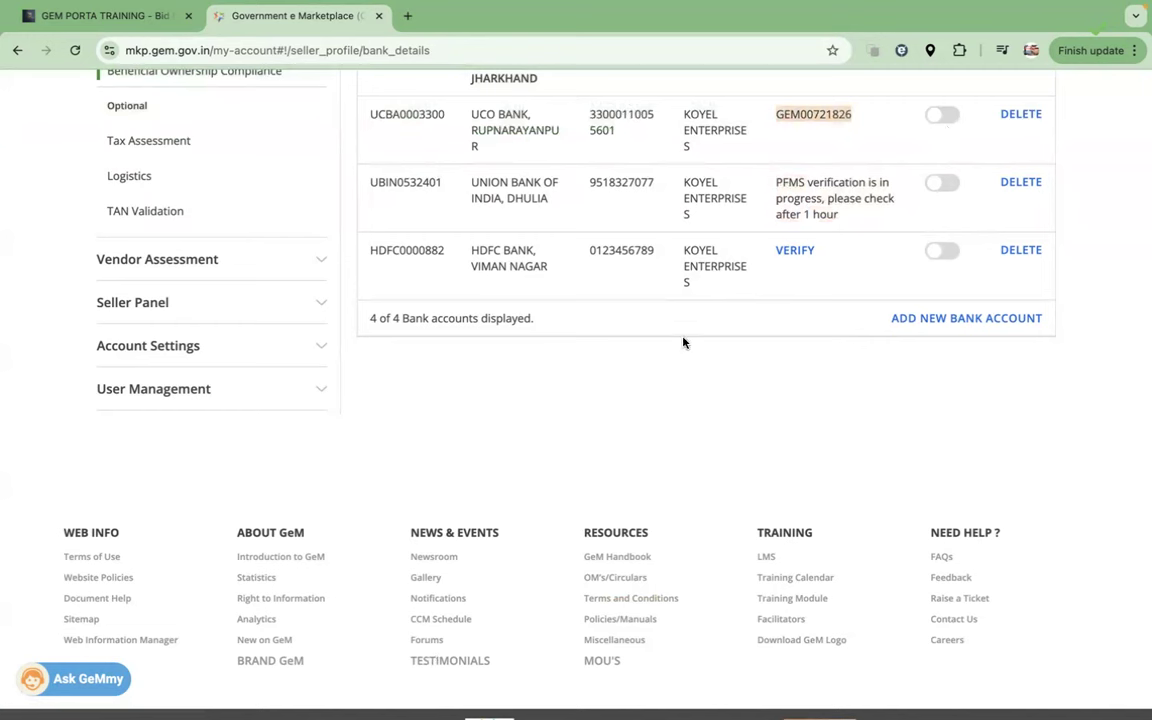
# Step: Mark the Union Bank of India, Dhulia account as primary and confirm with YES
pyautogui.scroll(-1, 684, 343)
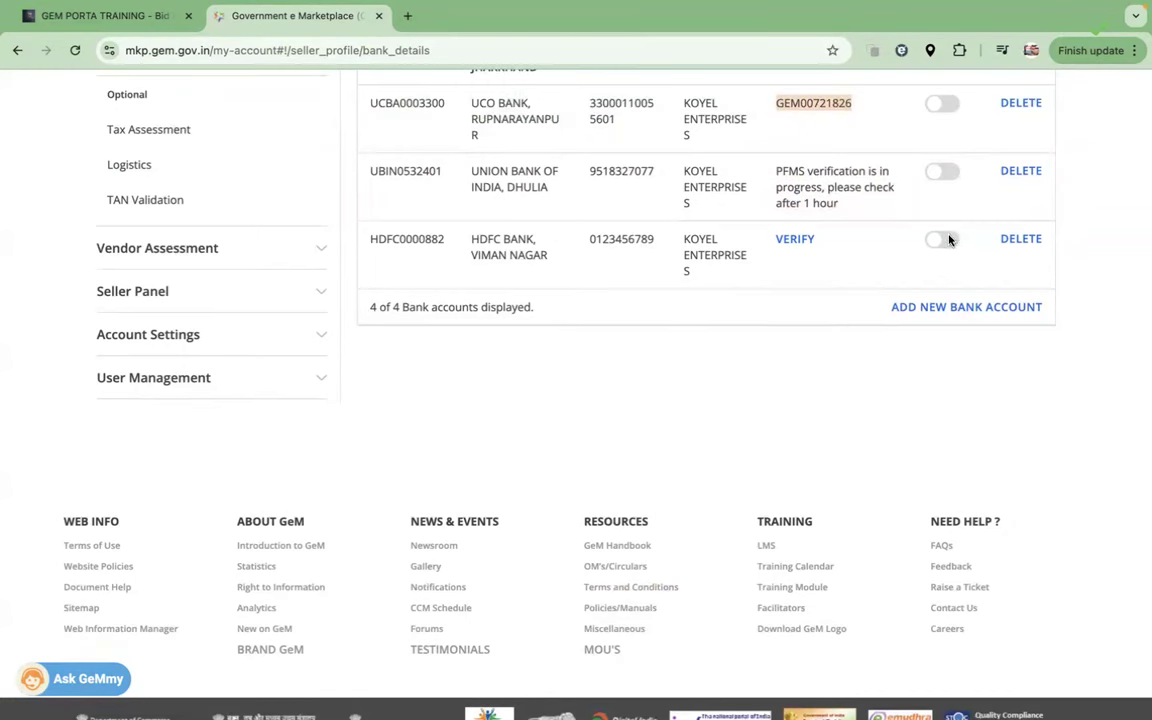
pyautogui.click(943, 171)
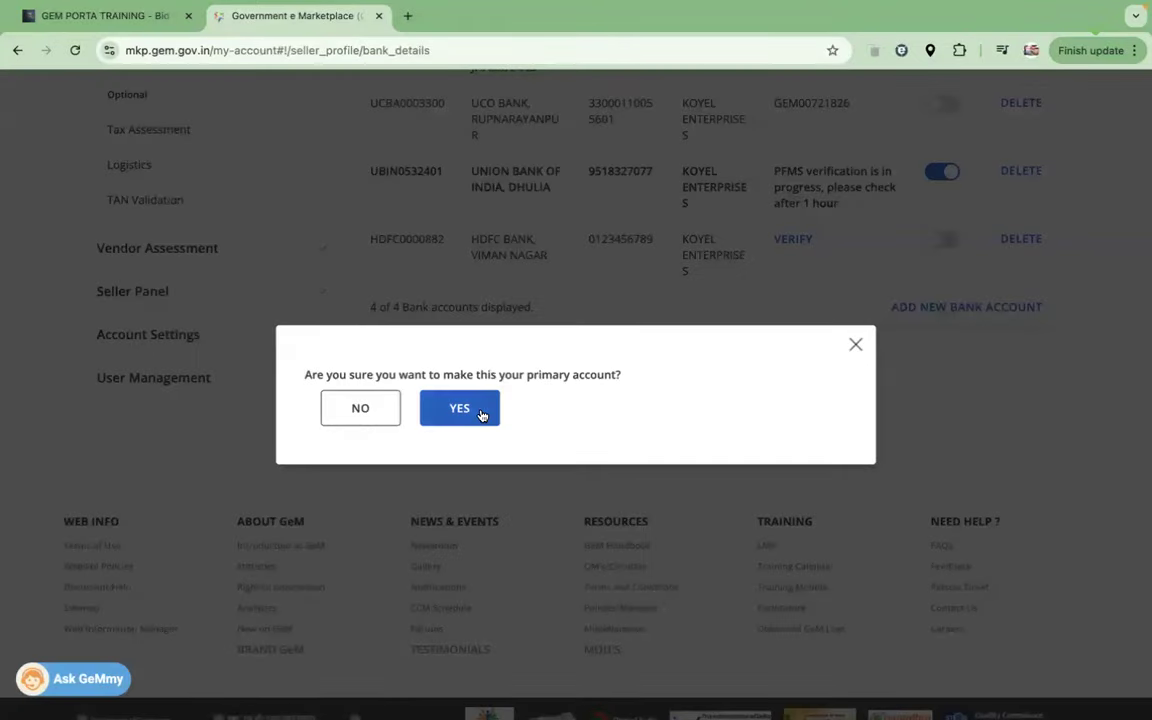
pyautogui.click(481, 415)
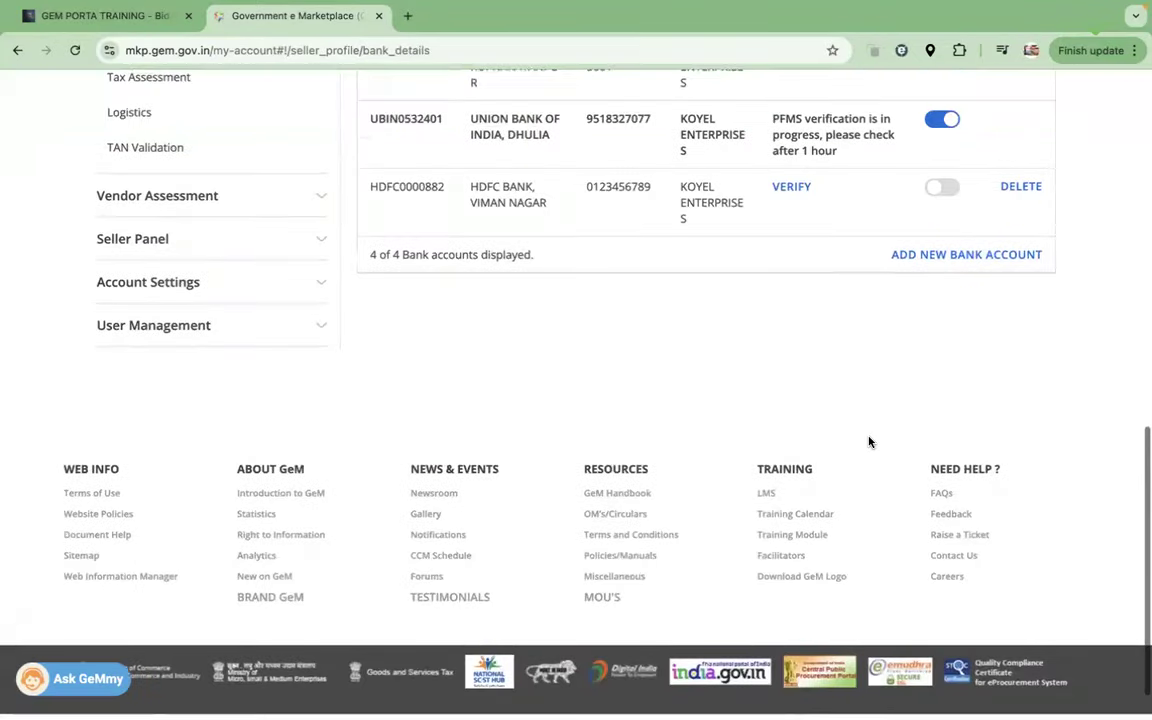
pyautogui.moveTo(558, 136); pyautogui.dragTo(377, 116)
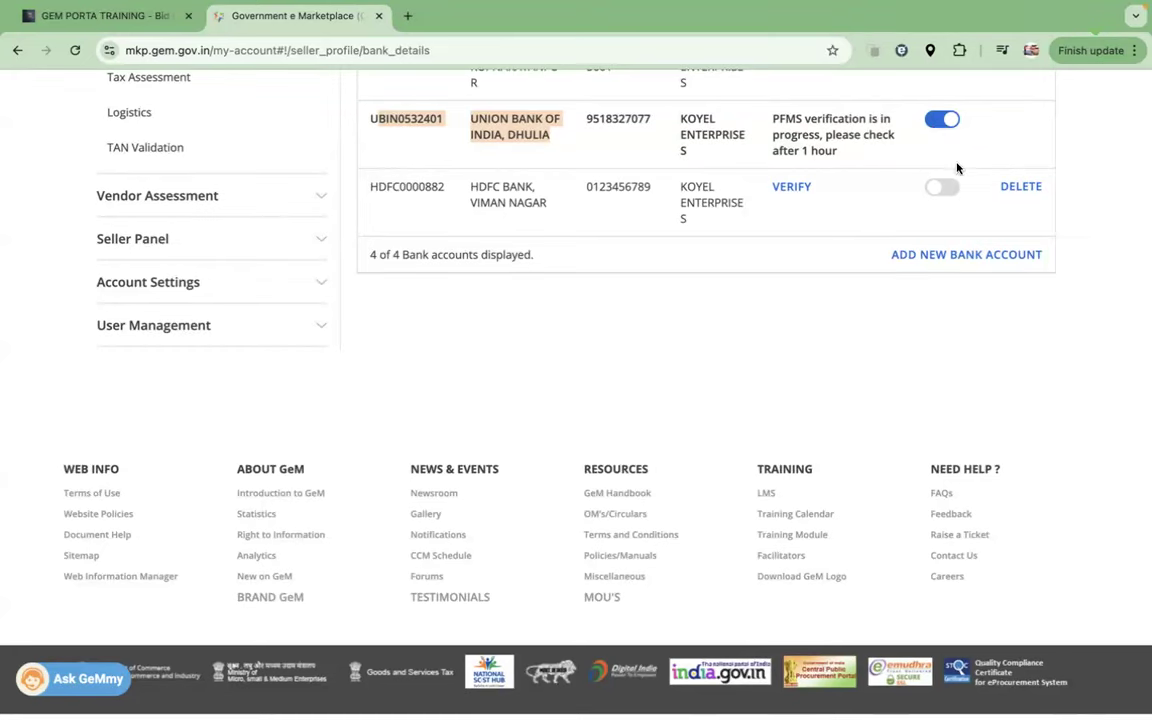
# Step: Make the HDFC account primary, then switch primary back to Union Bank of India, Dhulia
pyautogui.click(949, 193)
pyautogui.click(474, 410)
pyautogui.scroll(-10, 926, 335)
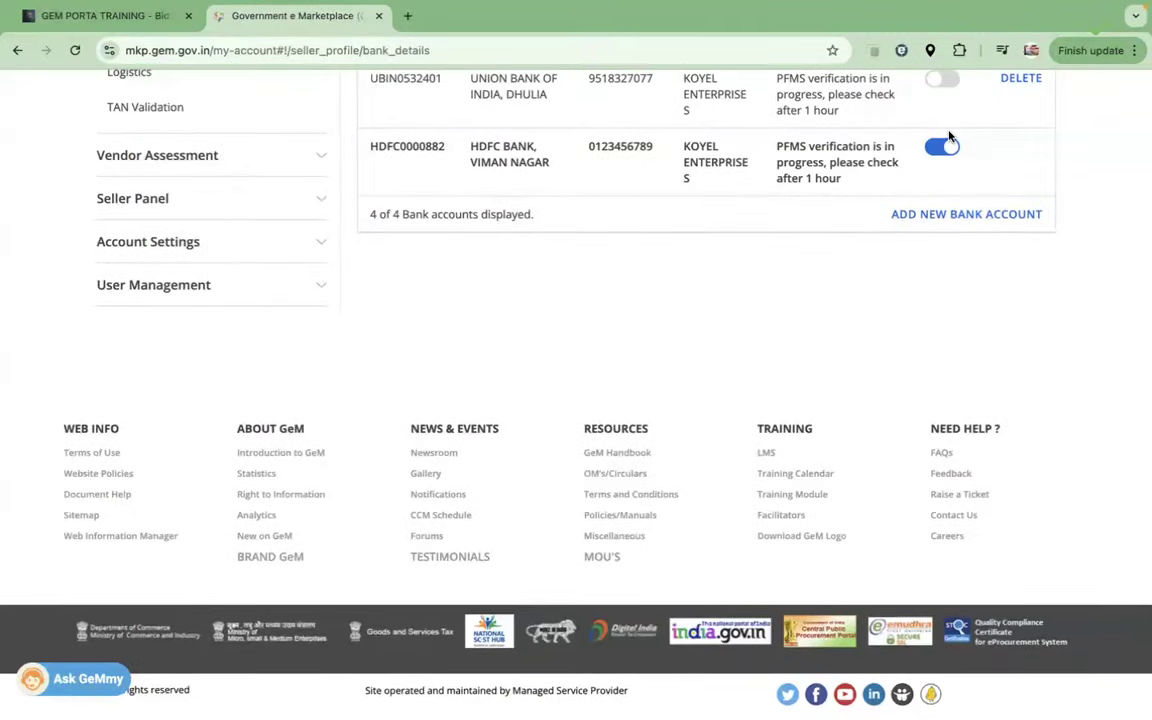
pyautogui.scroll(1, 959, 105)
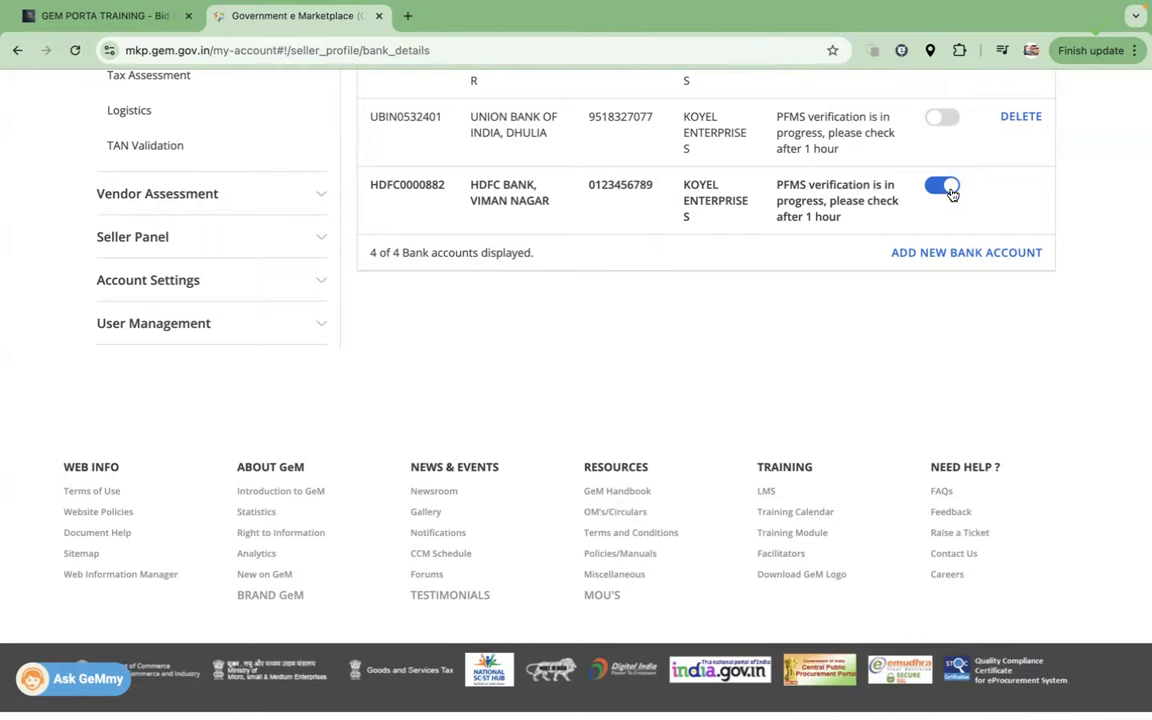
pyautogui.click(942, 117)
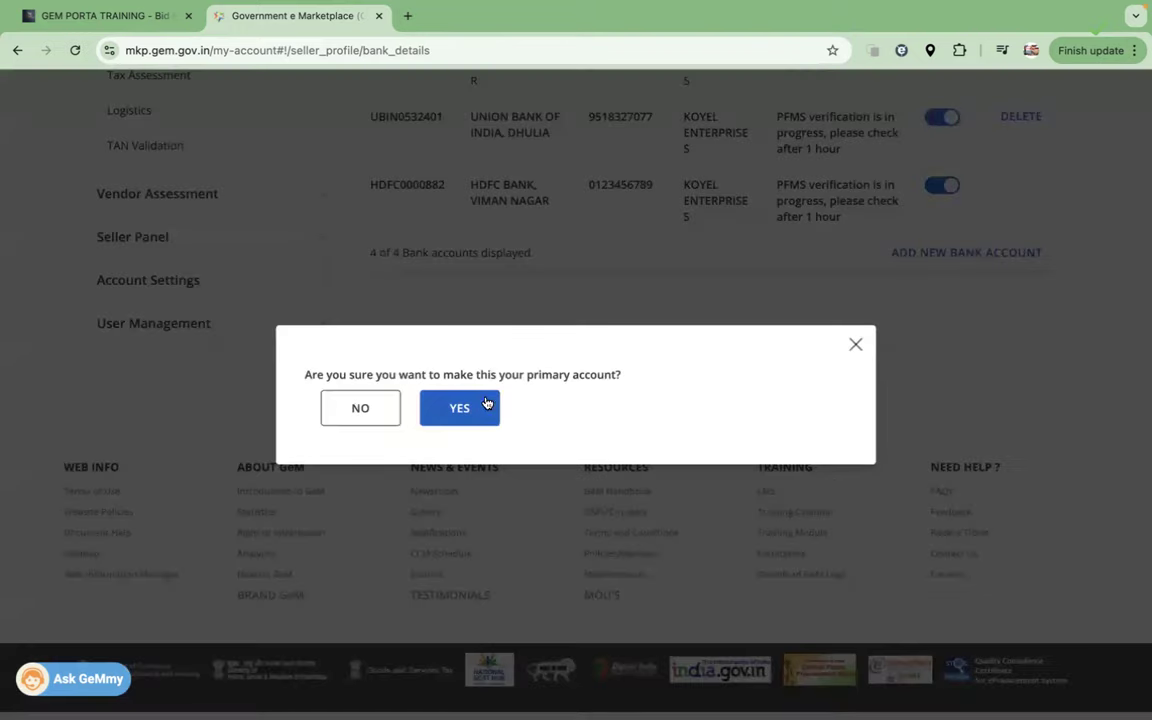
pyautogui.click(459, 408)
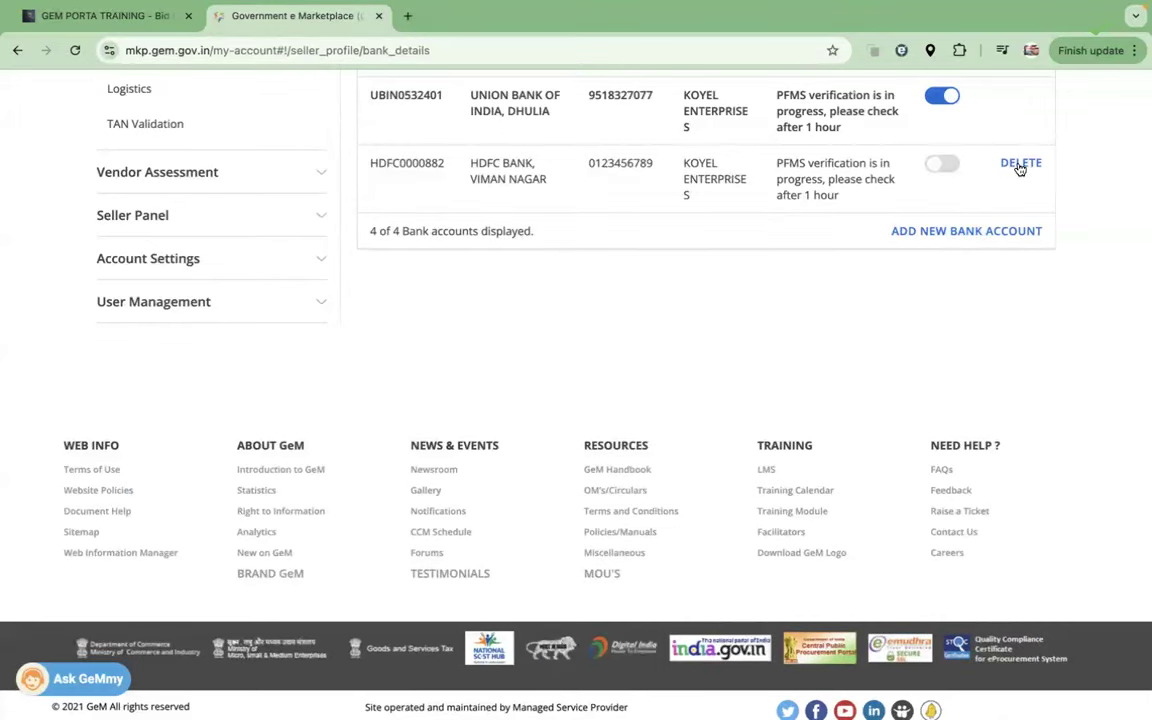
# Step: Delete the HDFC Bank, Viman Nagar account, leaving Bank of Baroda, UCO Bank and Union Bank
pyautogui.click(1020, 165)
pyautogui.click(708, 150)
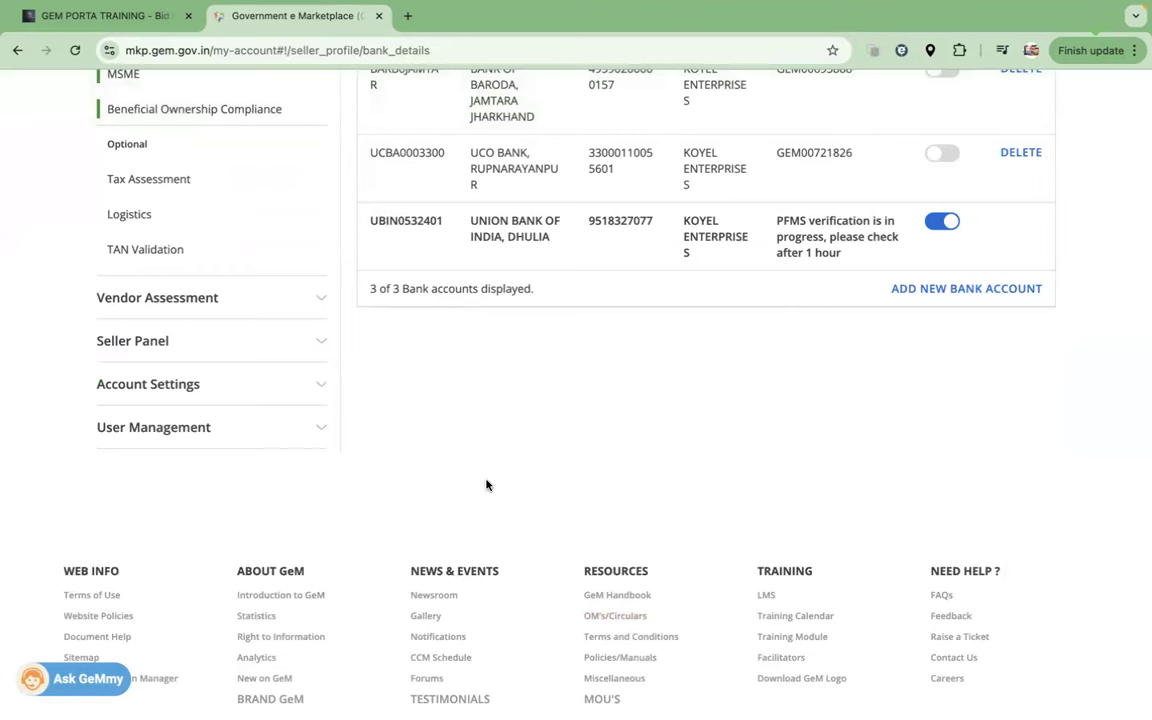
pyautogui.scroll(-1, 486, 485)
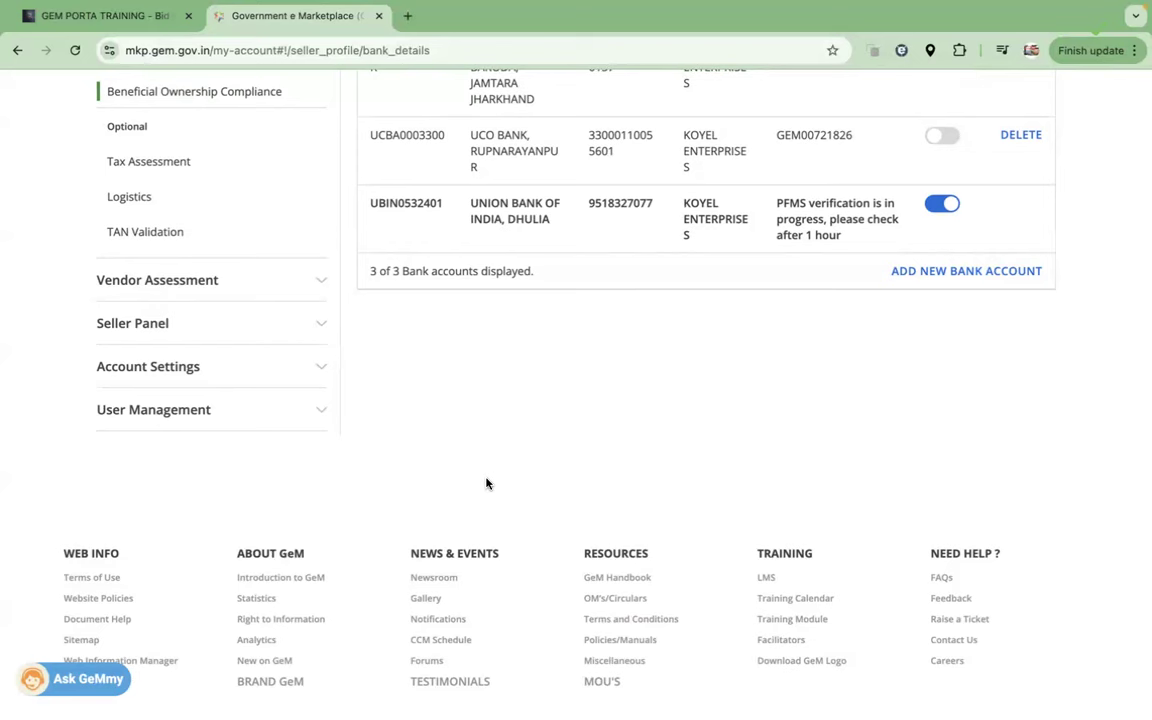
pyautogui.scroll(10, 488, 480)
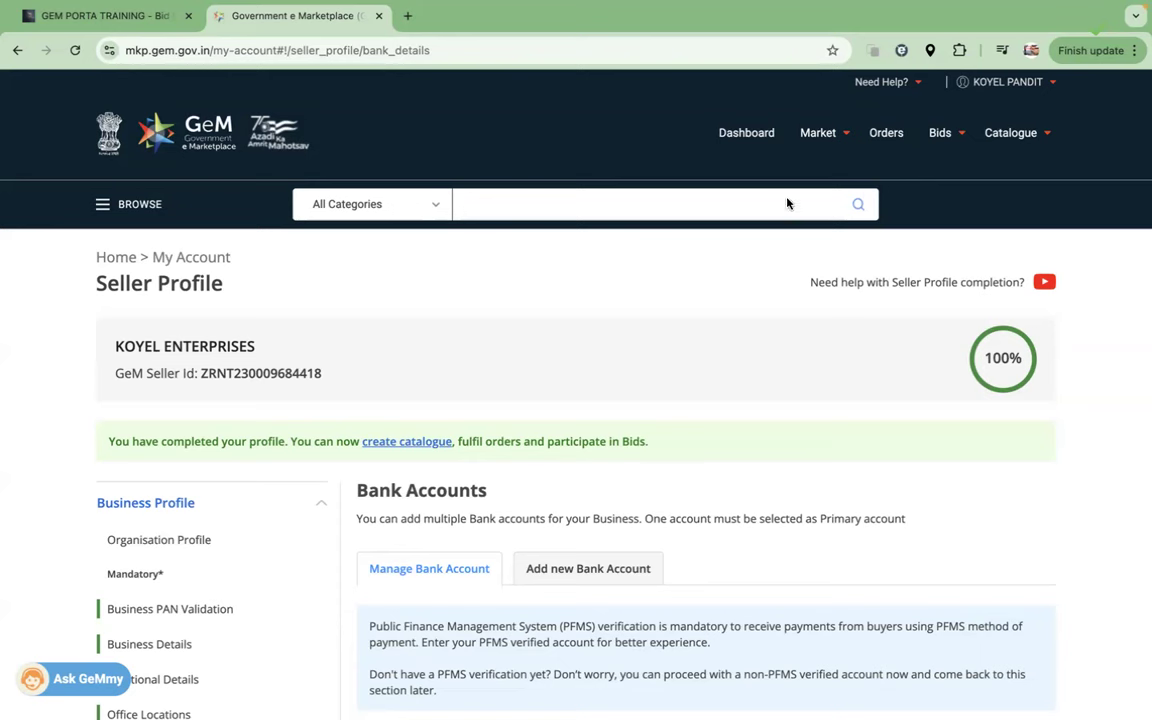
pyautogui.scroll(-5, 392, 470)
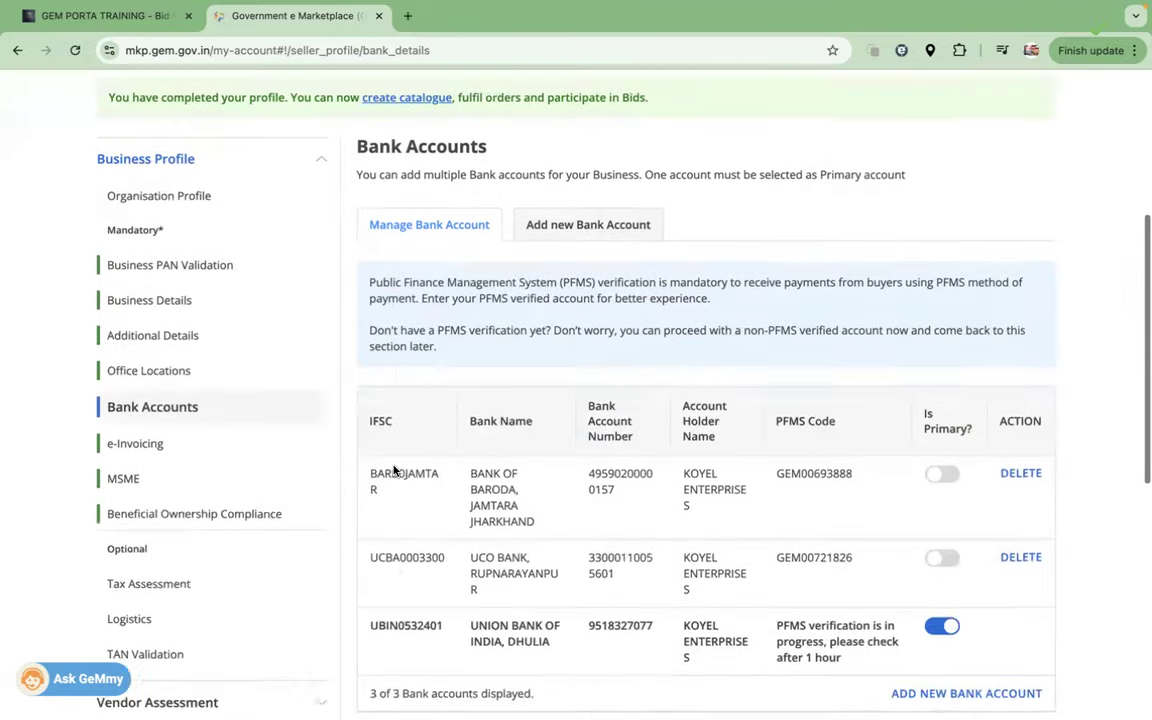
# Step: Show the e-Invoice Declaration and highlight the ₹ 5 crore threshold and the turnover value 0
pyautogui.click(112, 341)
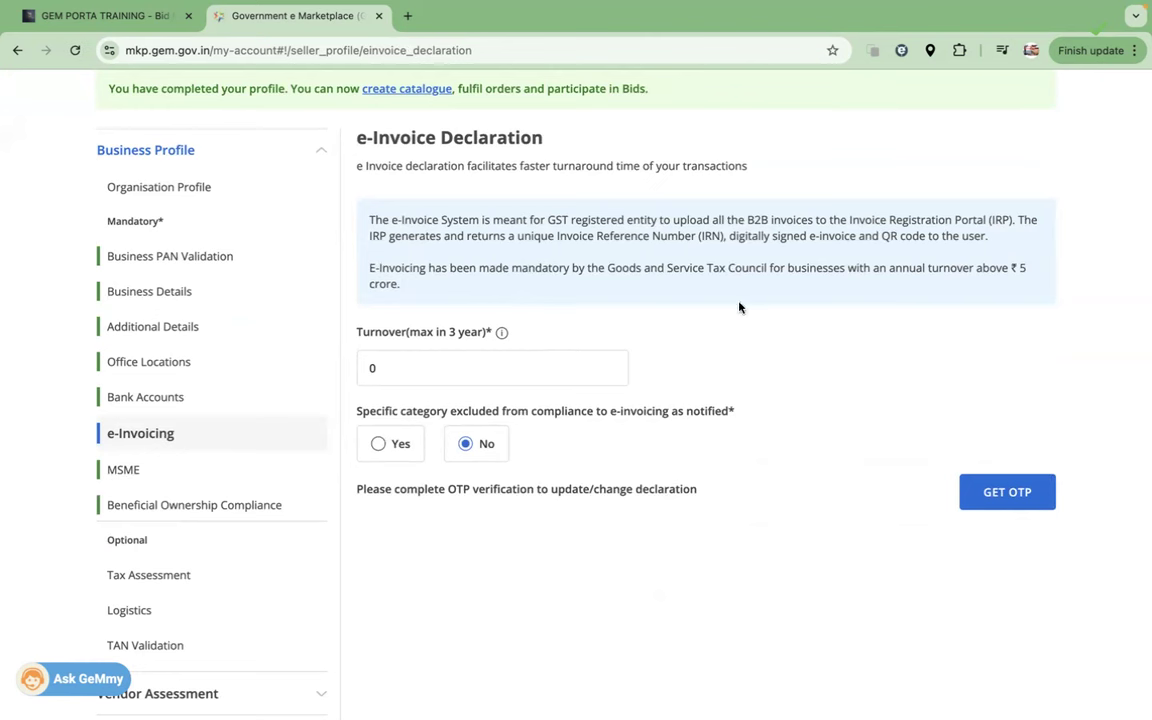
pyautogui.moveTo(975, 268); pyautogui.dragTo(1040, 304)
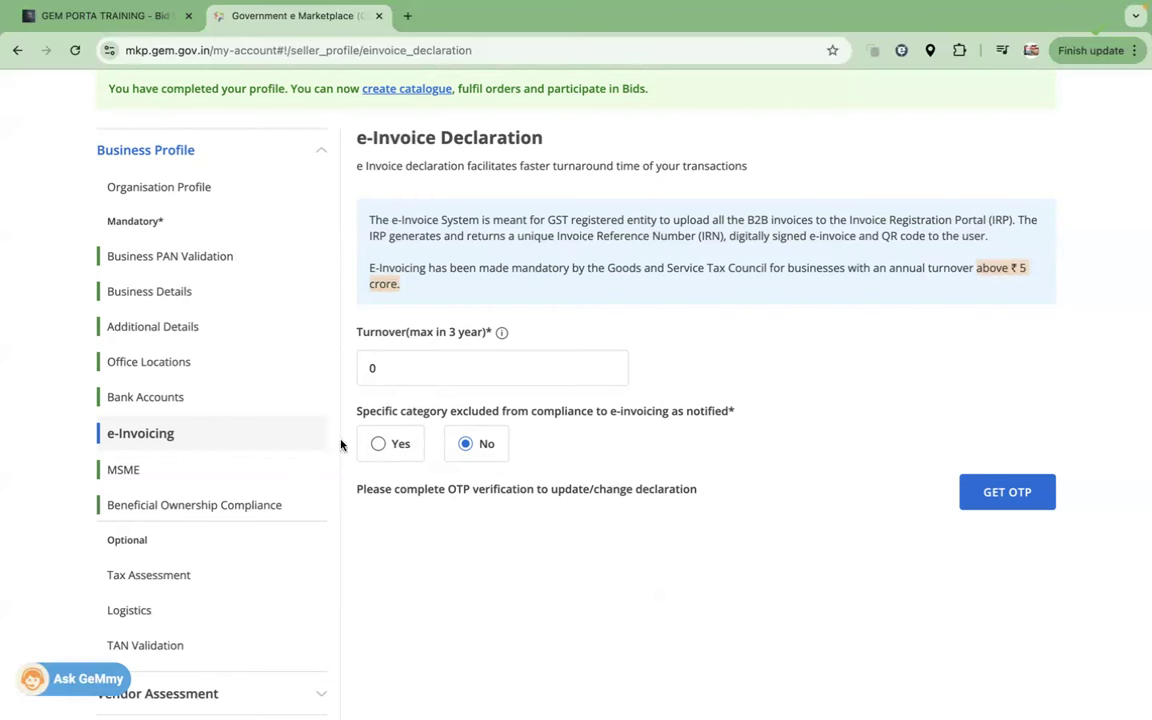
pyautogui.click(390, 368)
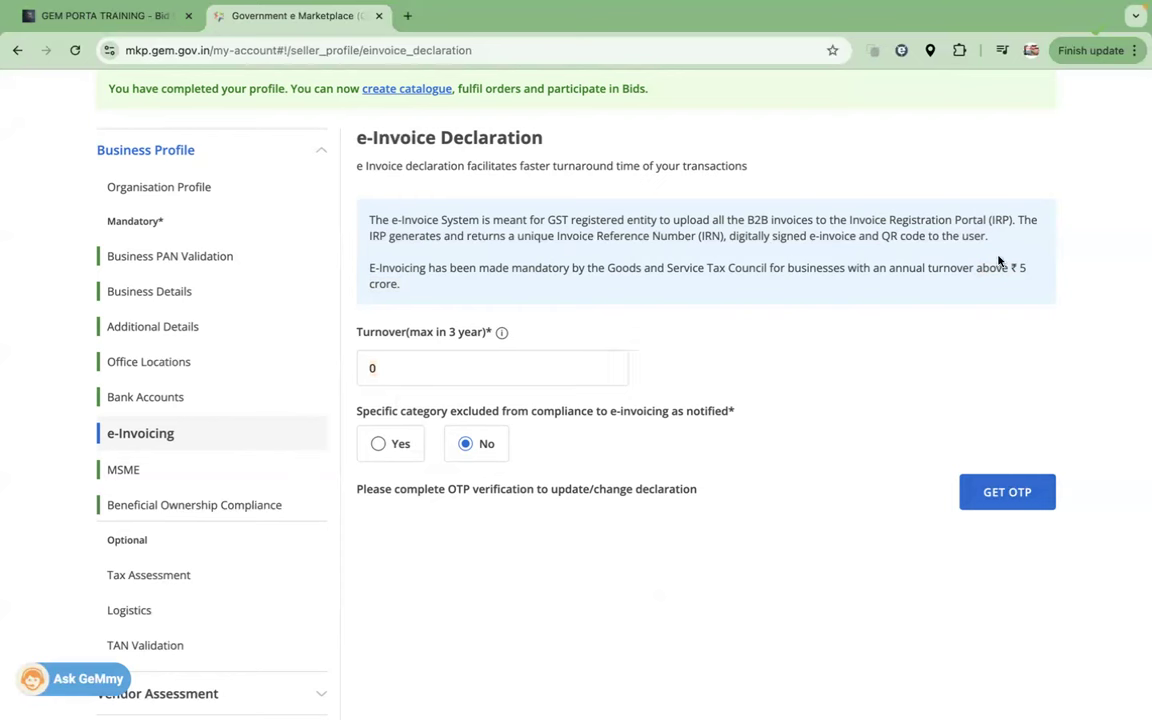
pyautogui.moveTo(1002, 267); pyautogui.dragTo(1026, 268)
pyautogui.moveTo(362, 369); pyautogui.dragTo(406, 370)
pyautogui.scroll(-1, 700, 212)
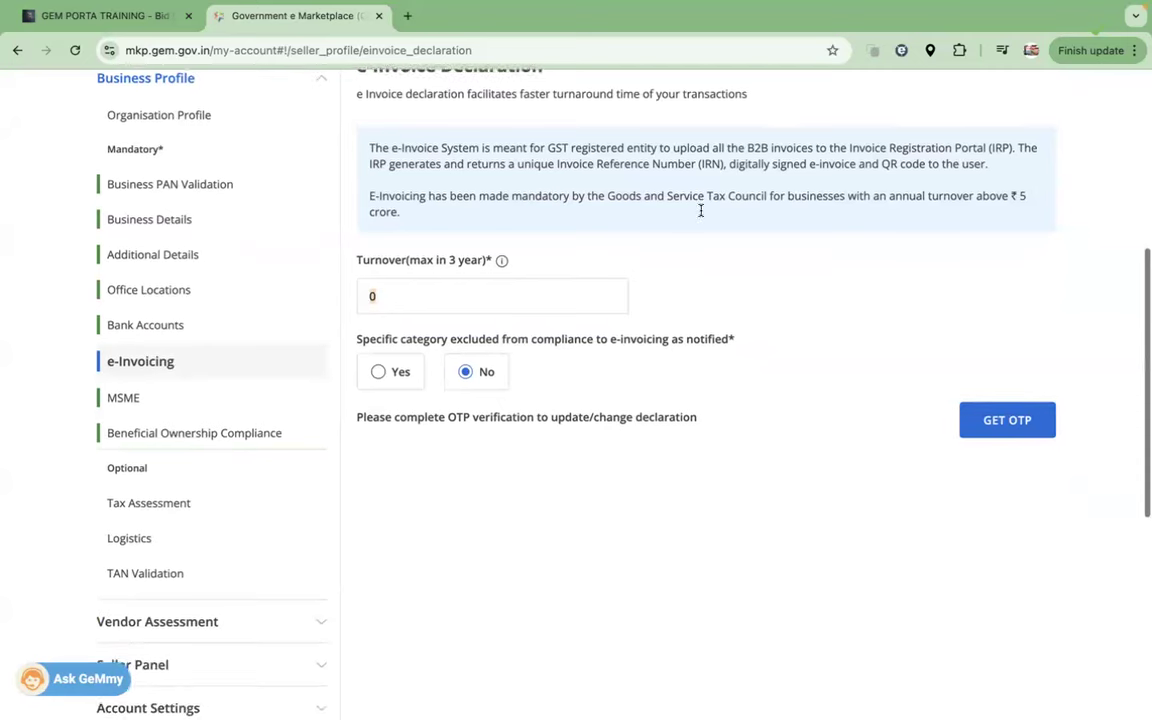
# Step: Show the MSME section and highlight the Udyam registration number and registered mobile number
pyautogui.click(124, 398)
pyautogui.moveTo(367, 442); pyautogui.dragTo(502, 451)
pyautogui.moveTo(728, 442); pyautogui.dragTo(838, 447)
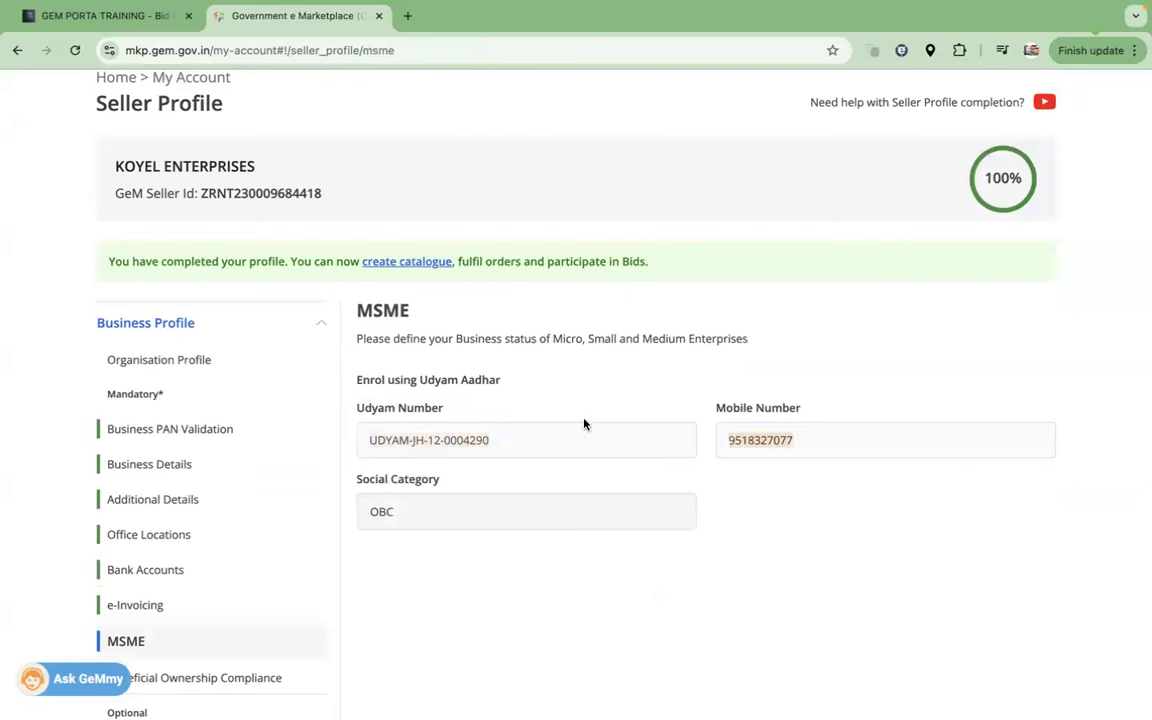
pyautogui.click(368, 442)
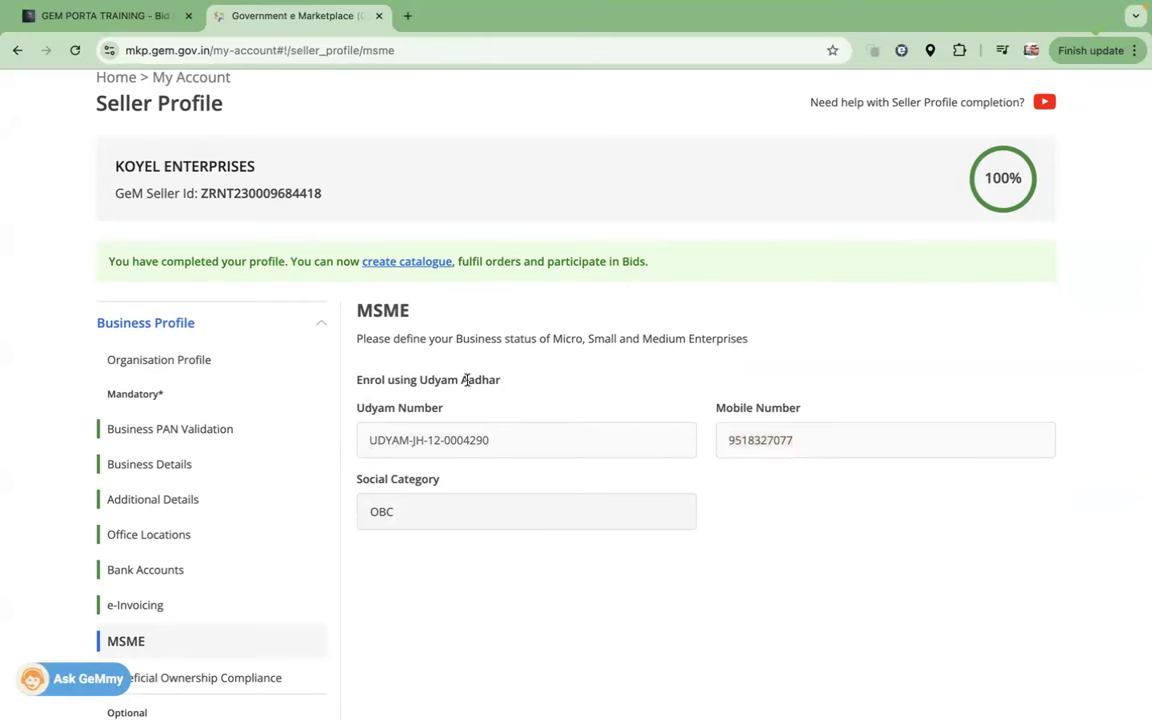
# Step: Highlight the company name and Udyam registration number several times while reviewing MSME details
pyautogui.scroll(3, 466, 380)
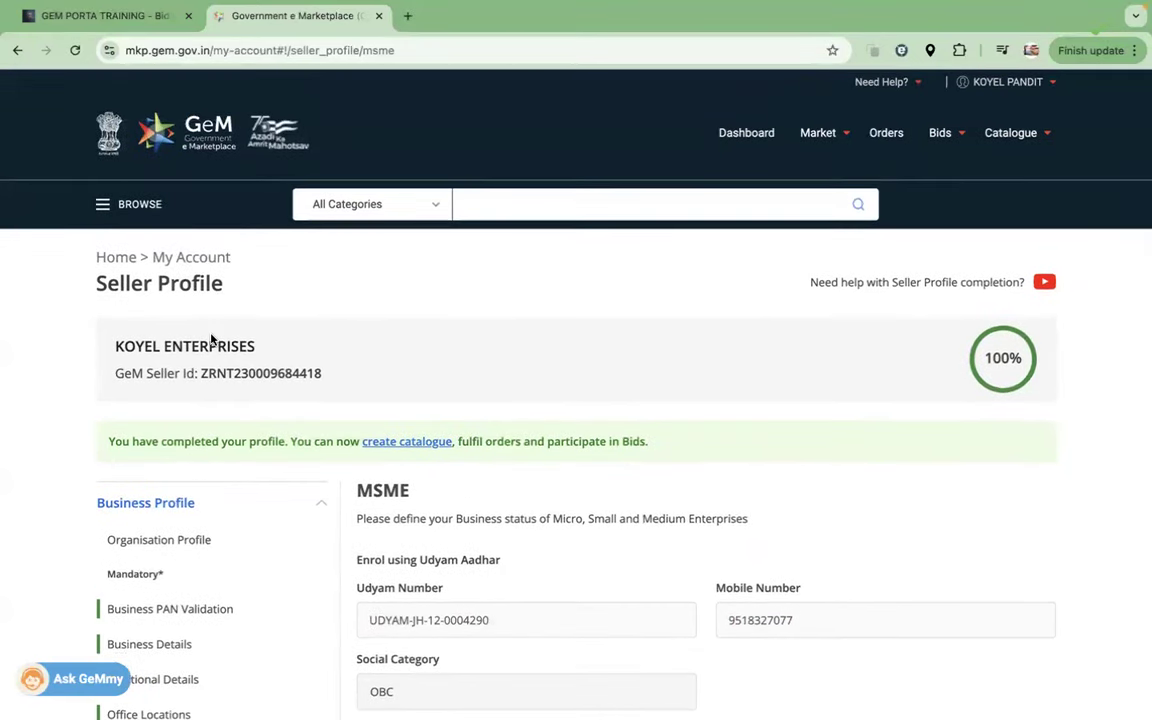
pyautogui.moveTo(256, 347); pyautogui.dragTo(114, 348)
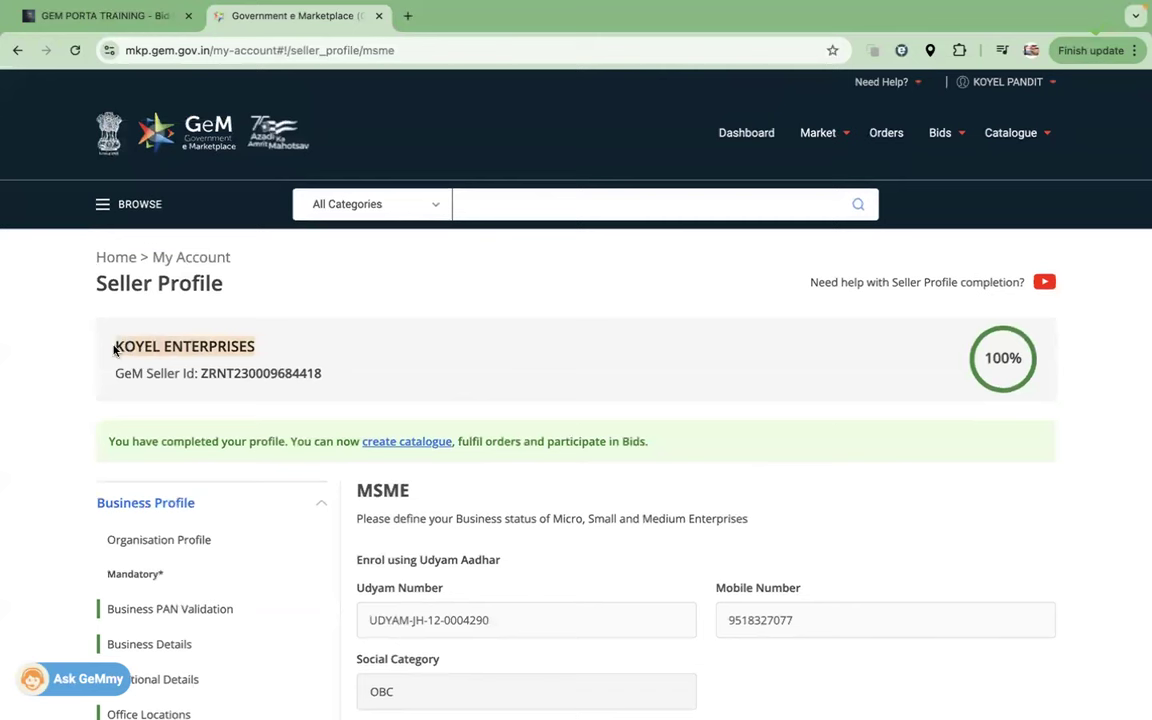
pyautogui.moveTo(492, 621); pyautogui.dragTo(352, 625)
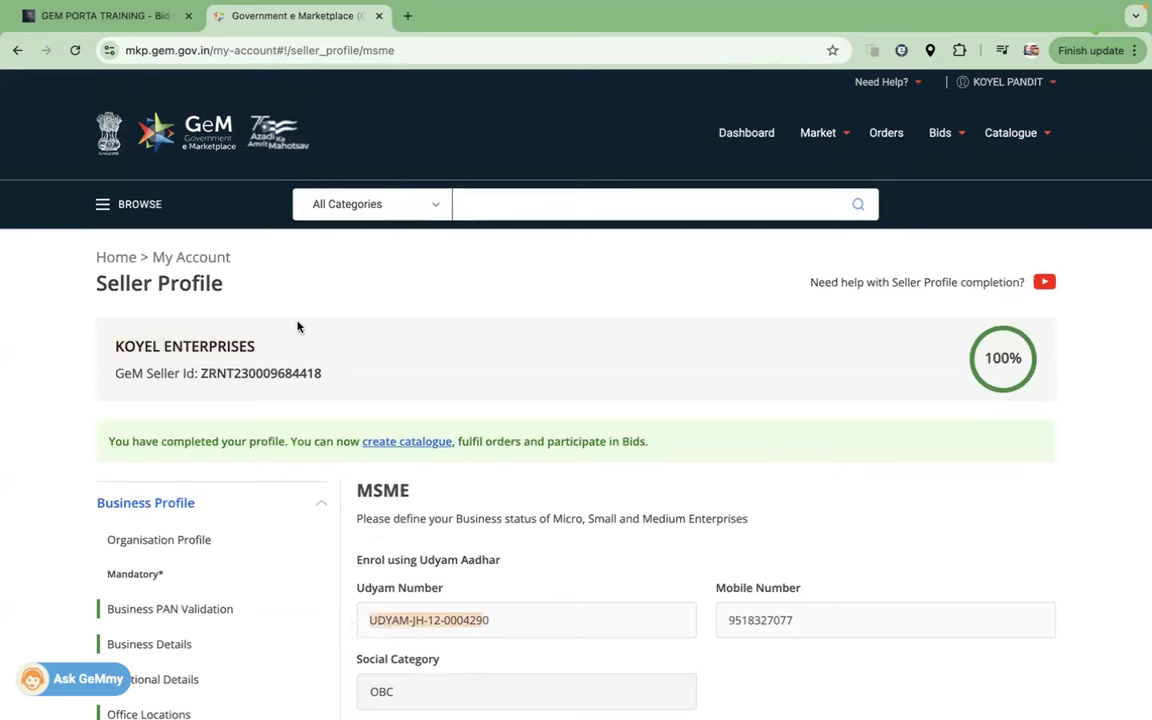
pyautogui.moveTo(261, 348); pyautogui.dragTo(116, 342)
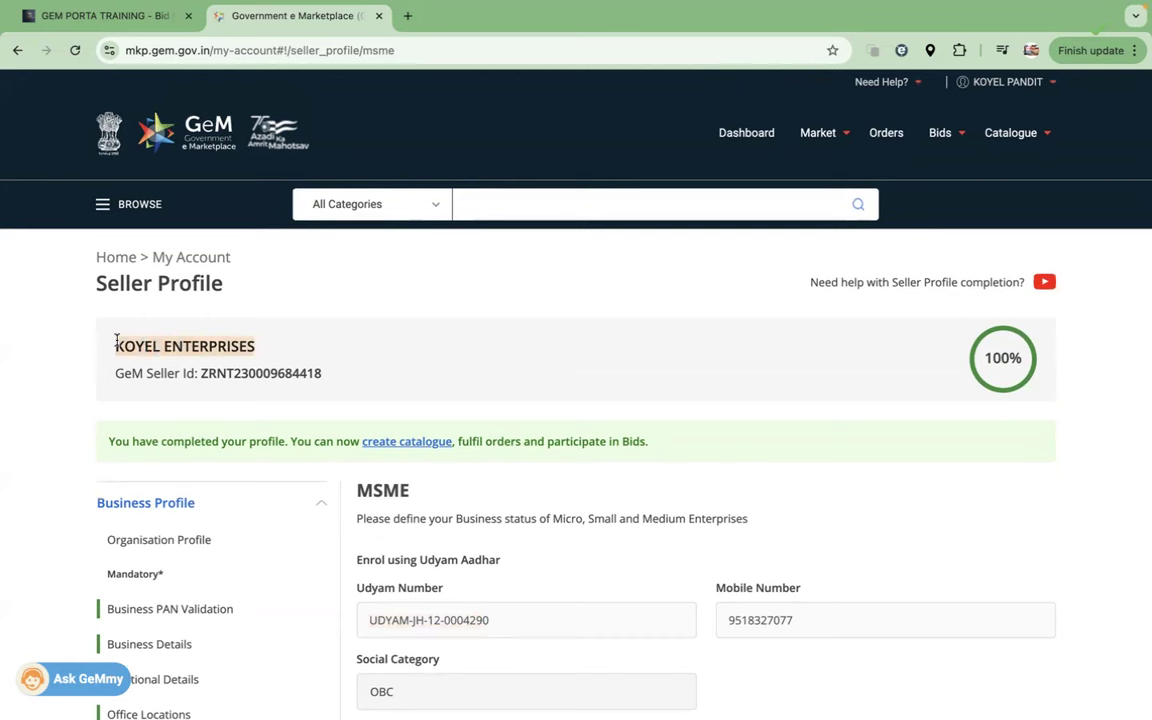
pyautogui.moveTo(494, 622); pyautogui.dragTo(355, 622)
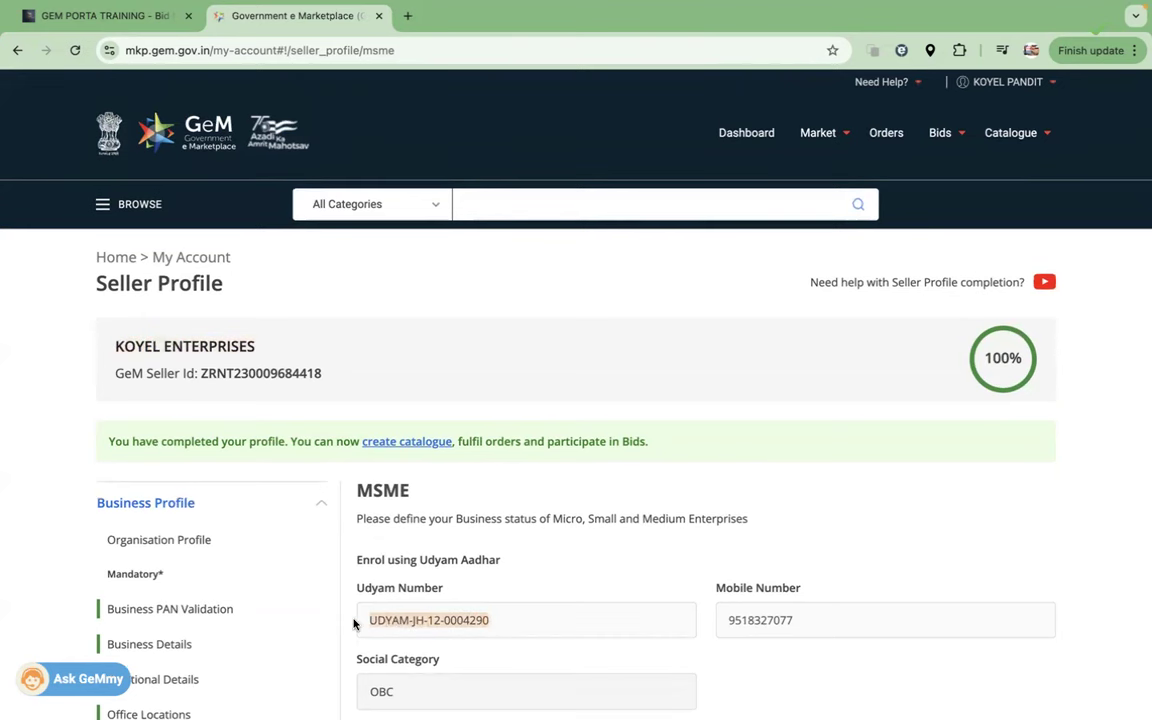
pyautogui.click(250, 344)
pyautogui.moveTo(257, 349); pyautogui.dragTo(114, 348)
pyautogui.click(259, 347)
pyautogui.moveTo(259, 347); pyautogui.dragTo(109, 341)
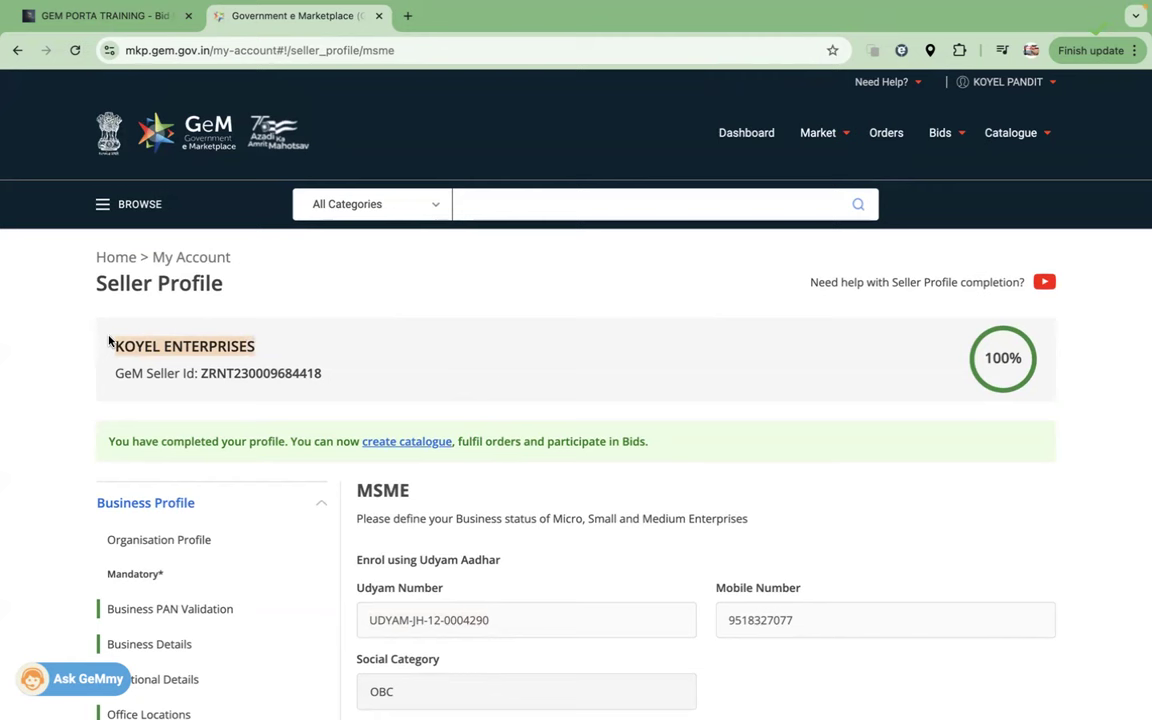
pyautogui.click(106, 345)
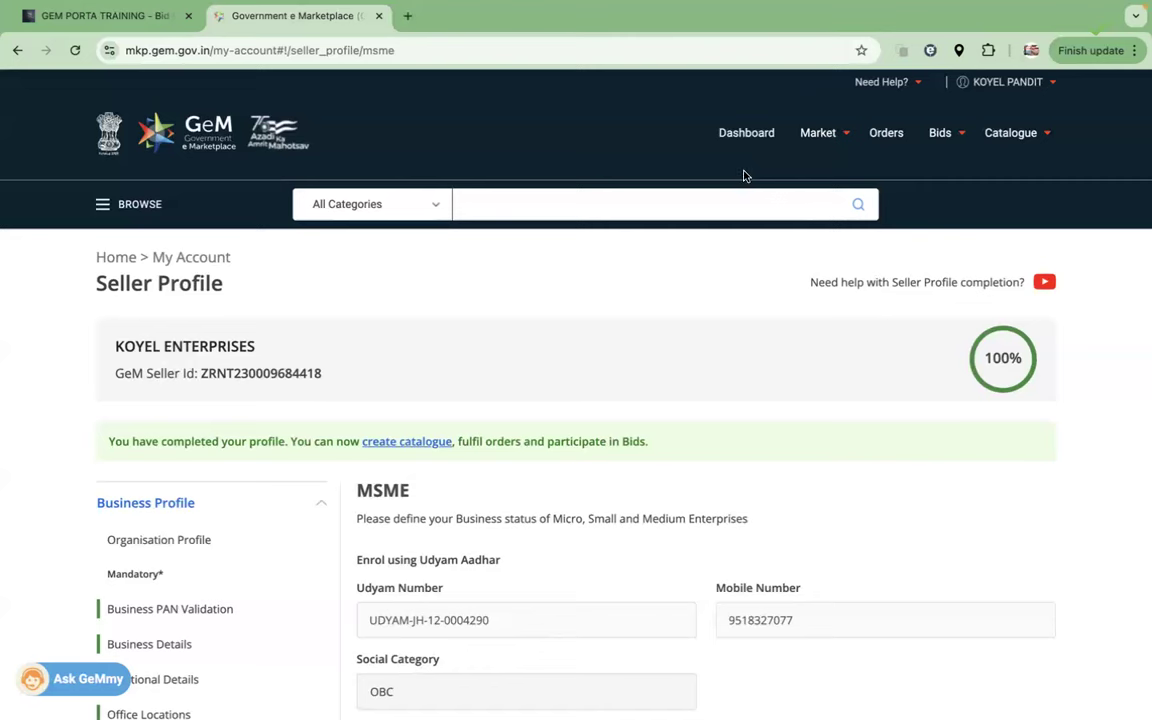
pyautogui.scroll(-5, 512, 447)
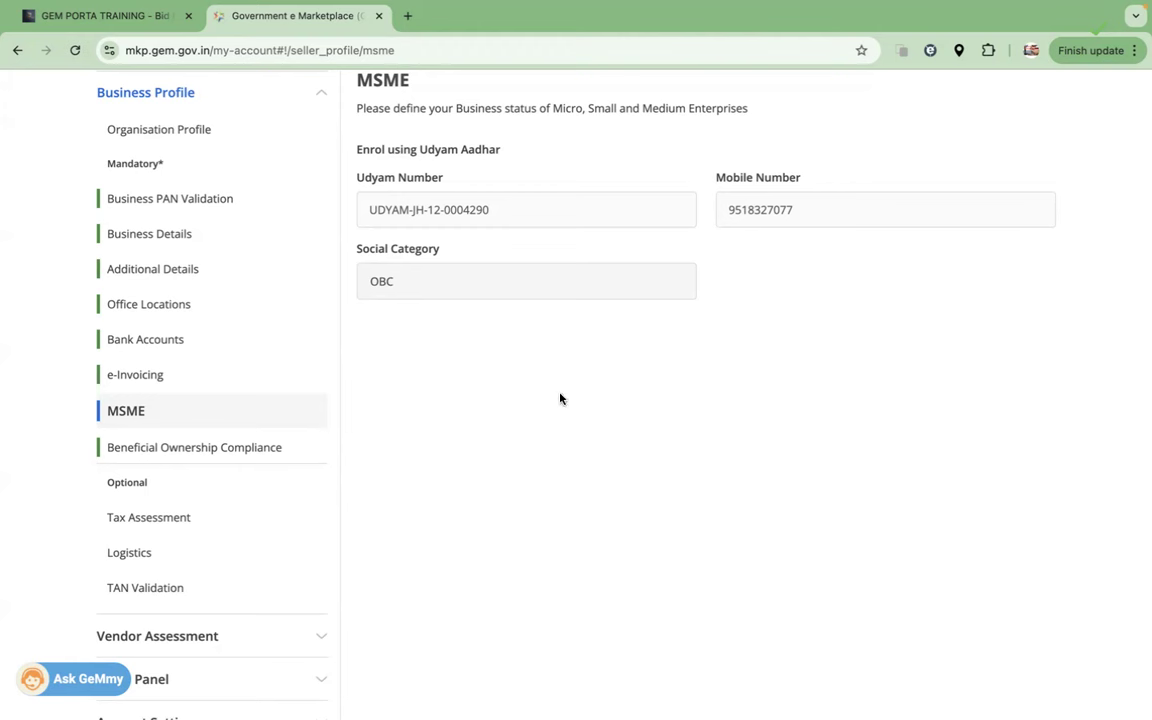
# Step: Show Beneficial Ownership Compliance, highlight '144' in Rule 144(xi), and add the note 'MII - 20 %'
pyautogui.click(140, 452)
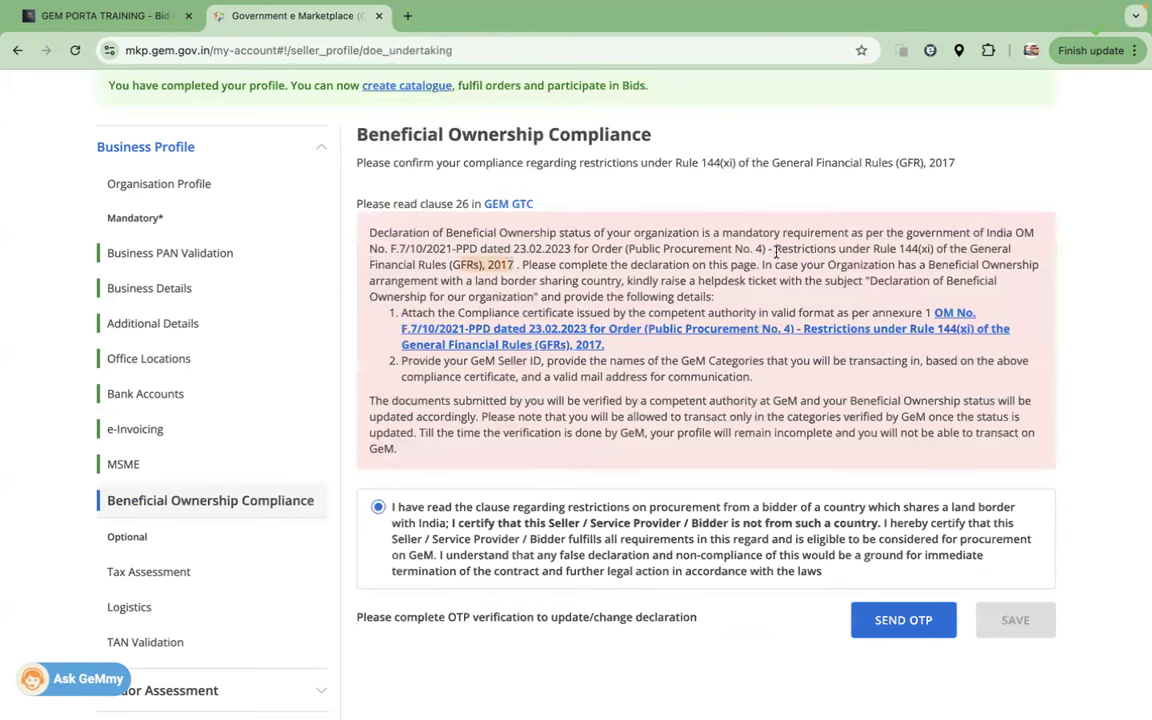
pyautogui.click(900, 248)
pyautogui.doubleClick(900, 248)
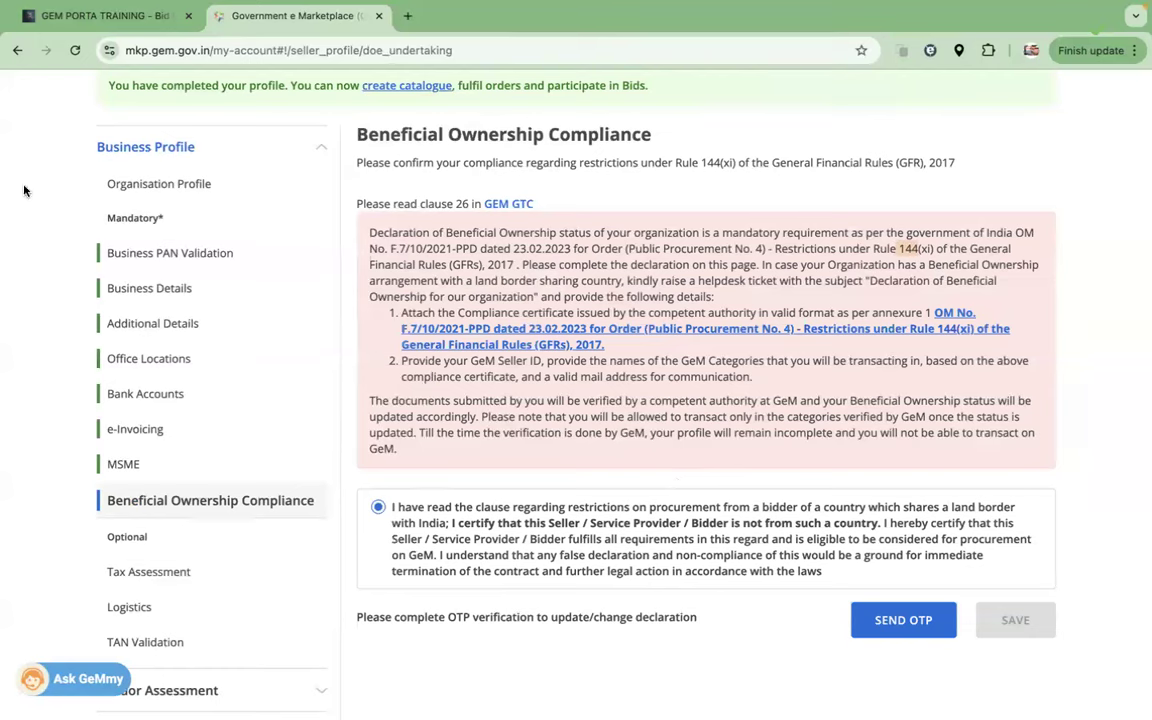
pyautogui.click(797, 442)
pyautogui.write('MII - 20 %')
# Step: Show the Tax Assessment section listing 0 of 0 tax assessments at 100% profile completion
pyautogui.click(146, 575)
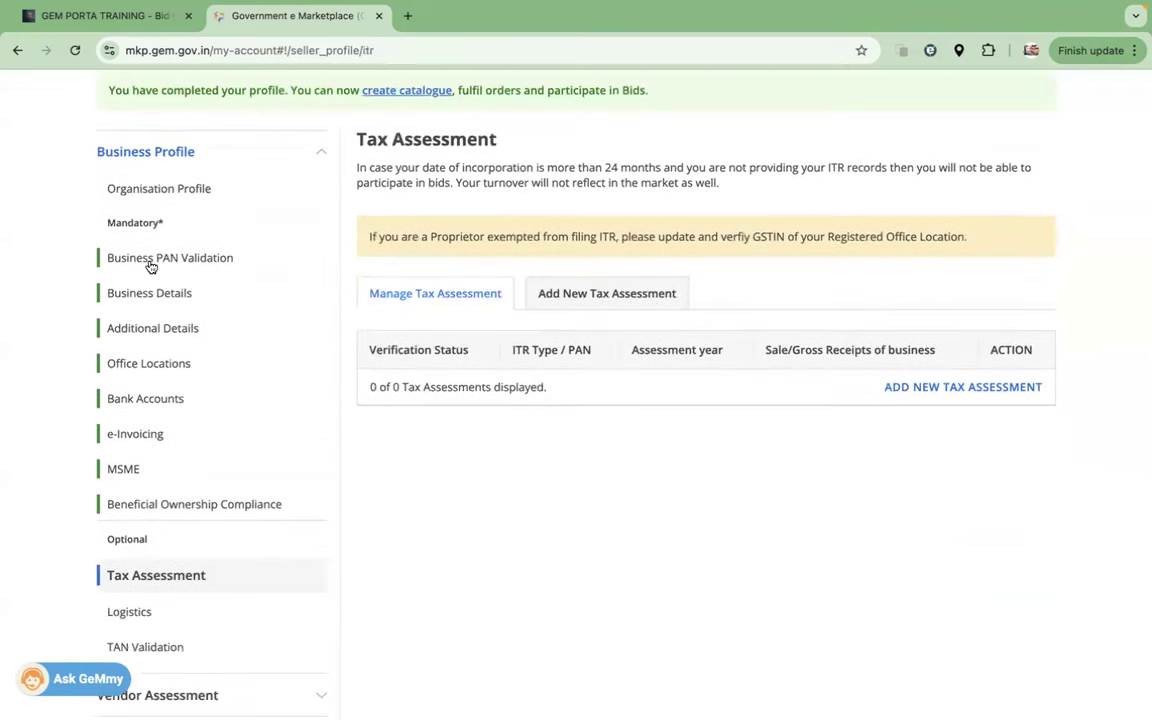
pyautogui.scroll(3, 629, 443)
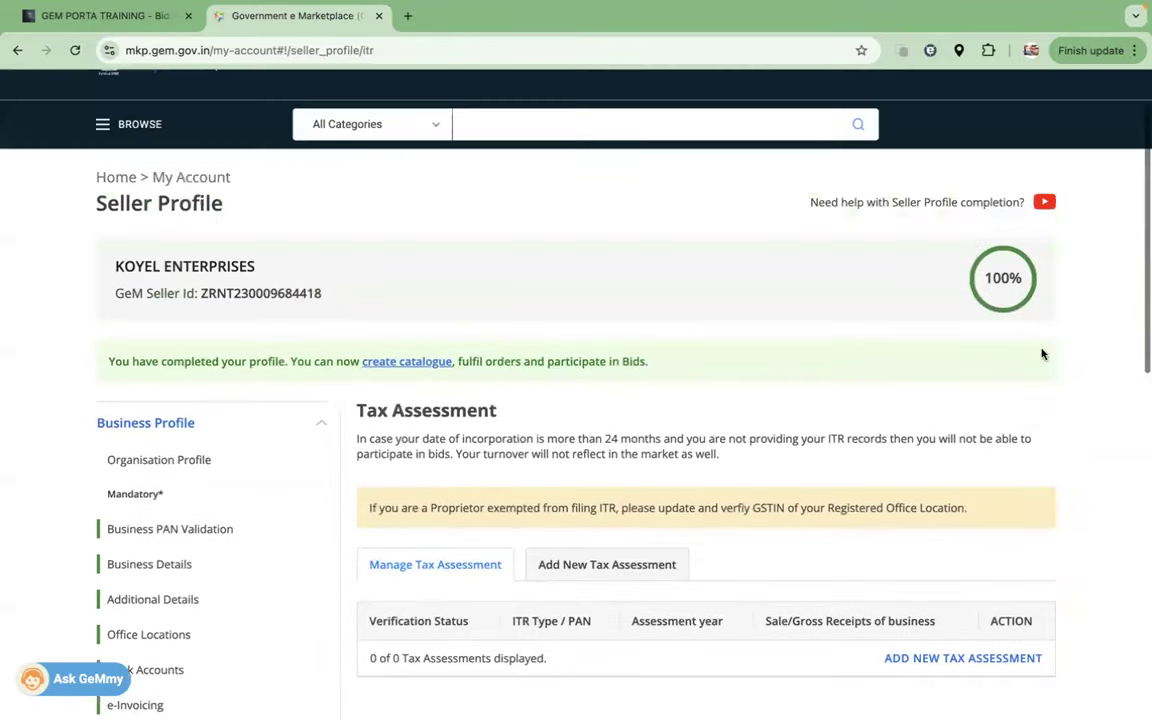
pyautogui.scroll(-4, 537, 465)
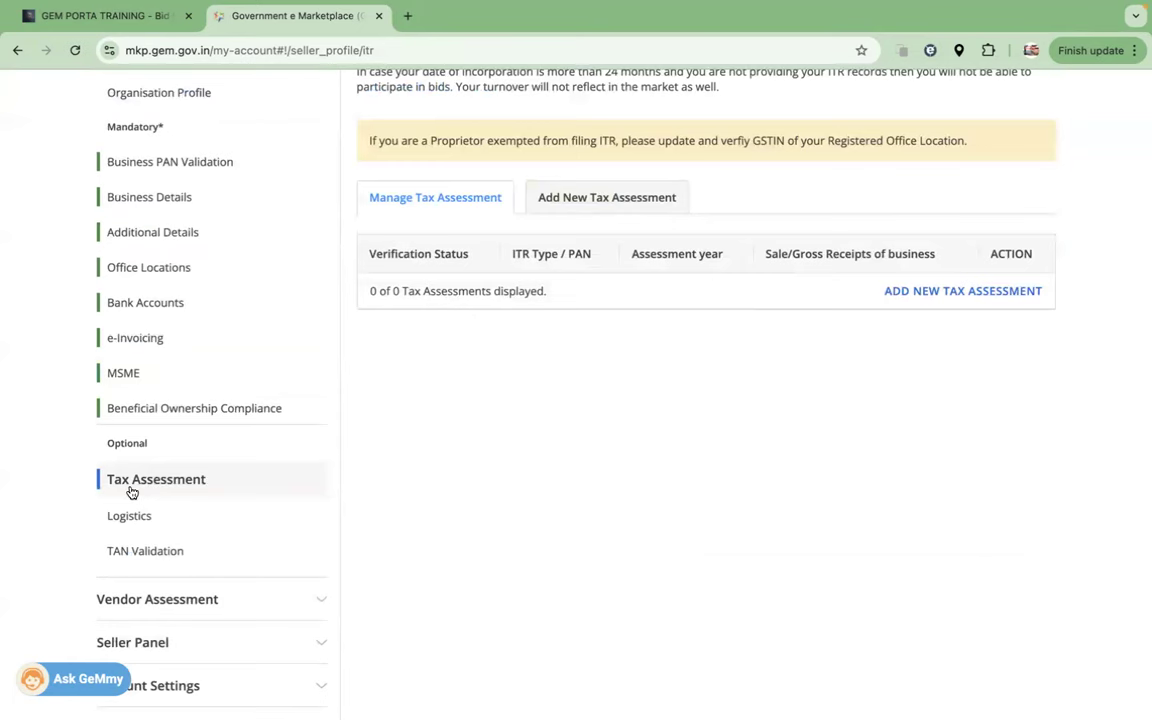
# Step: Highlight the Date Of Incorporation 05/10/2023 on Business Details, then return to Tax Assessment
pyautogui.scroll(1, 563, 375)
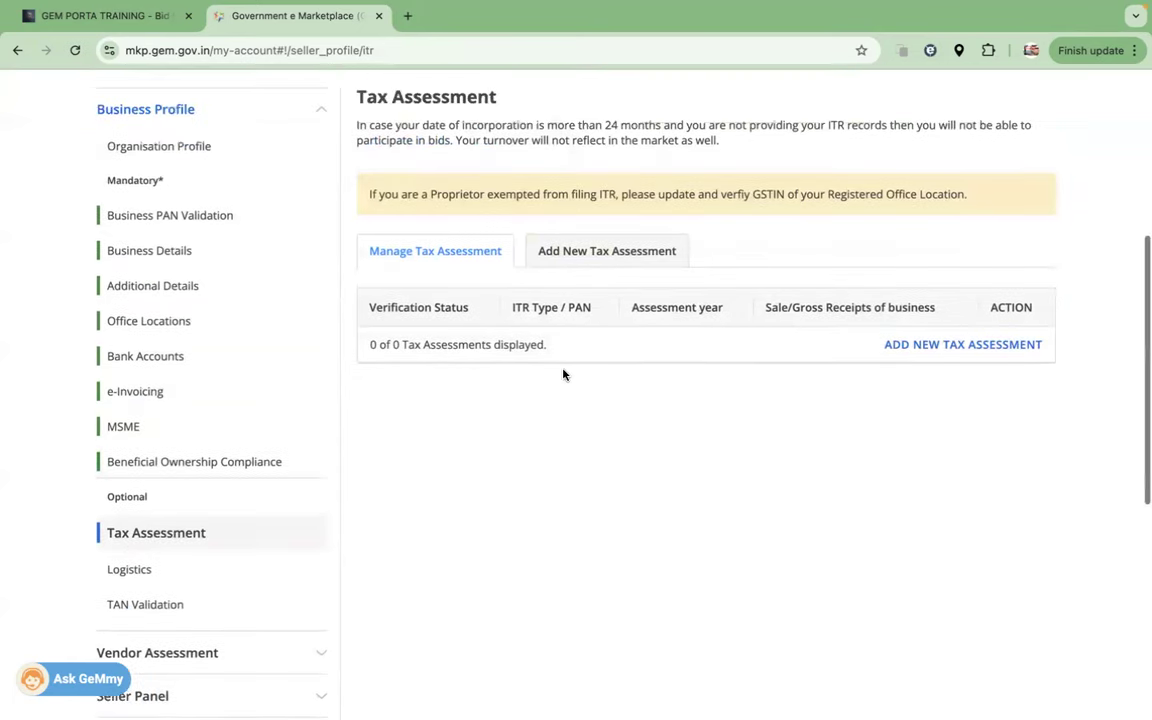
pyautogui.click(172, 252)
pyautogui.scroll(2, 291, 275)
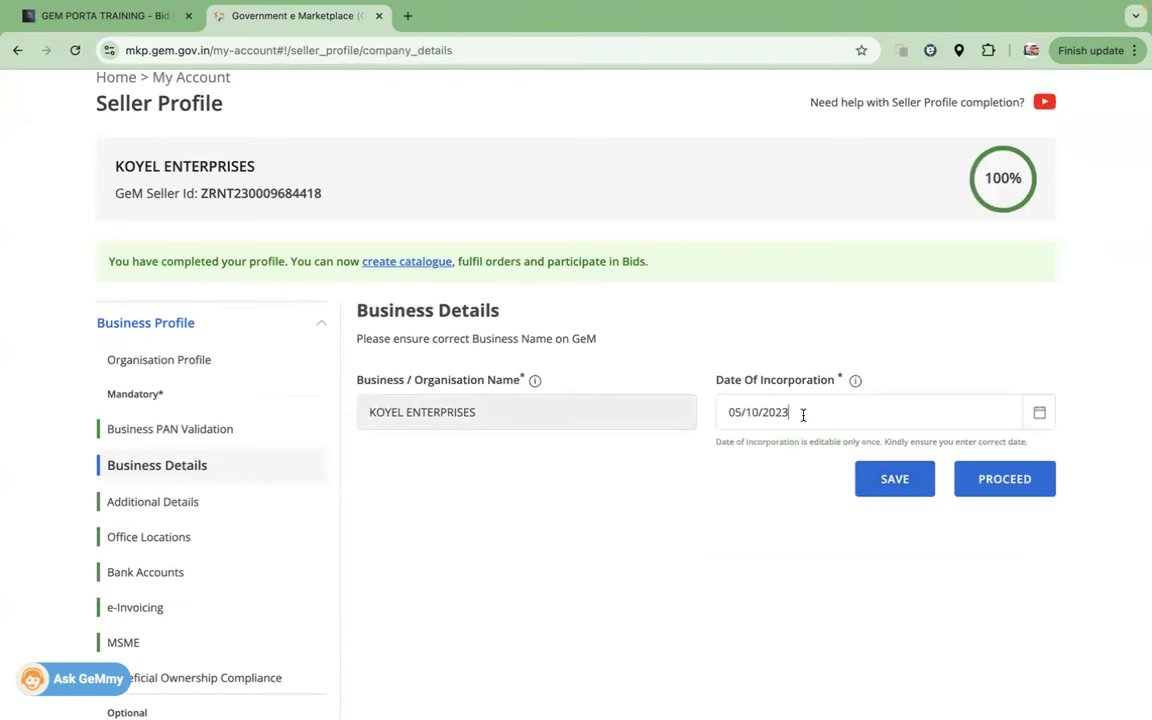
pyautogui.moveTo(805, 411); pyautogui.dragTo(723, 410)
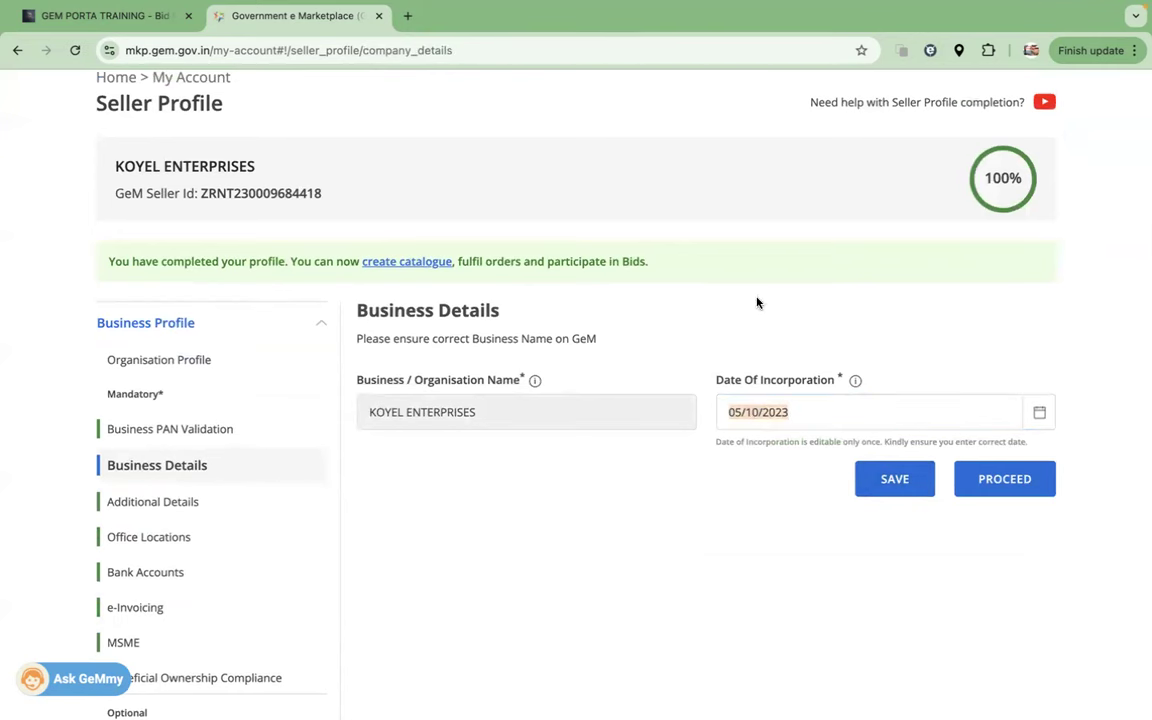
pyautogui.scroll(-1, 1046, 517)
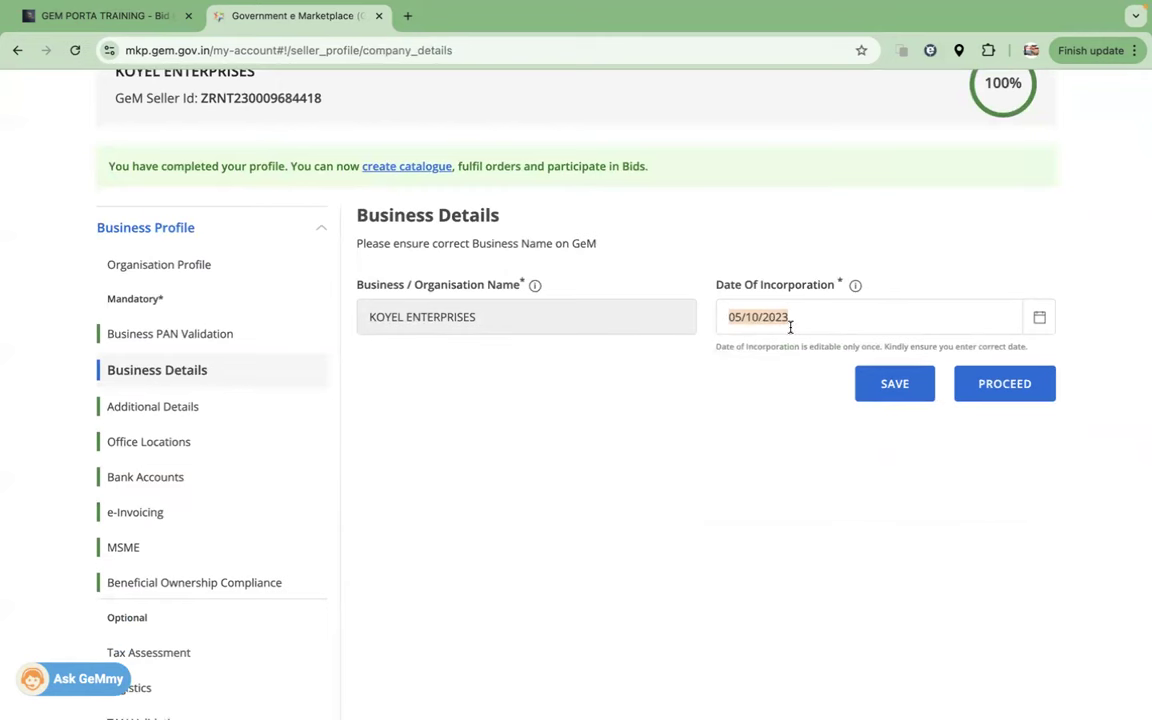
pyautogui.scroll(-2, 399, 429)
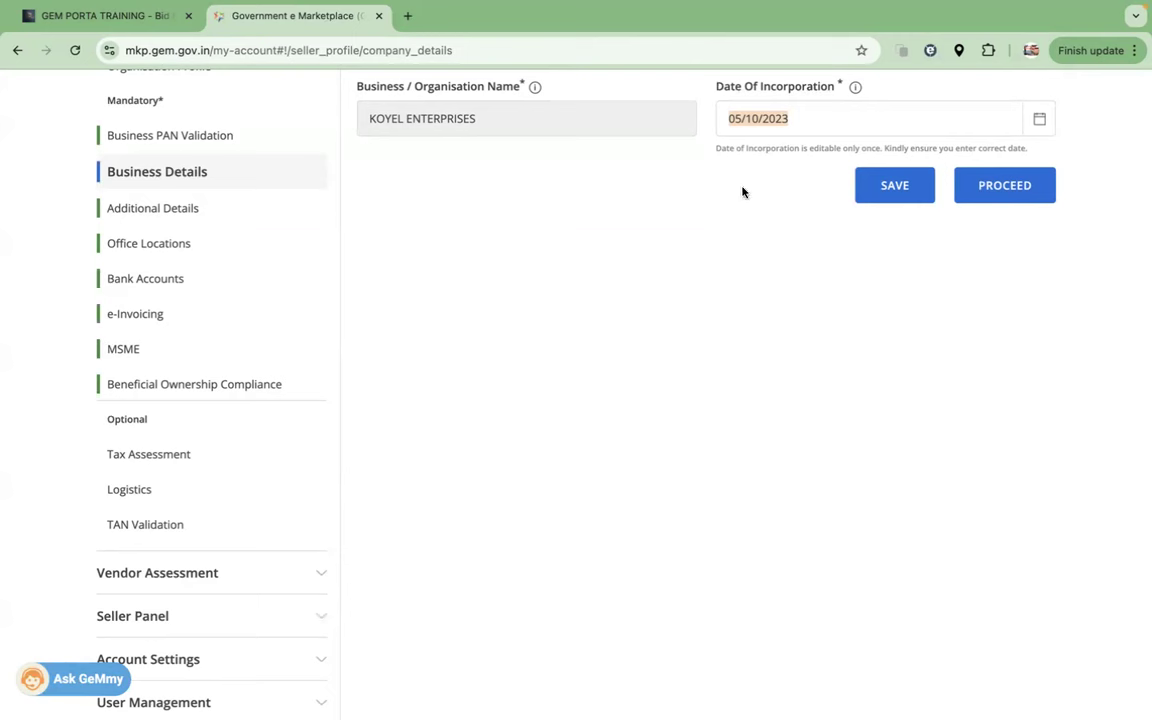
pyautogui.click(826, 126)
pyautogui.moveTo(794, 121); pyautogui.dragTo(716, 118)
pyautogui.moveTo(465, 686)
pyautogui.click(139, 457)
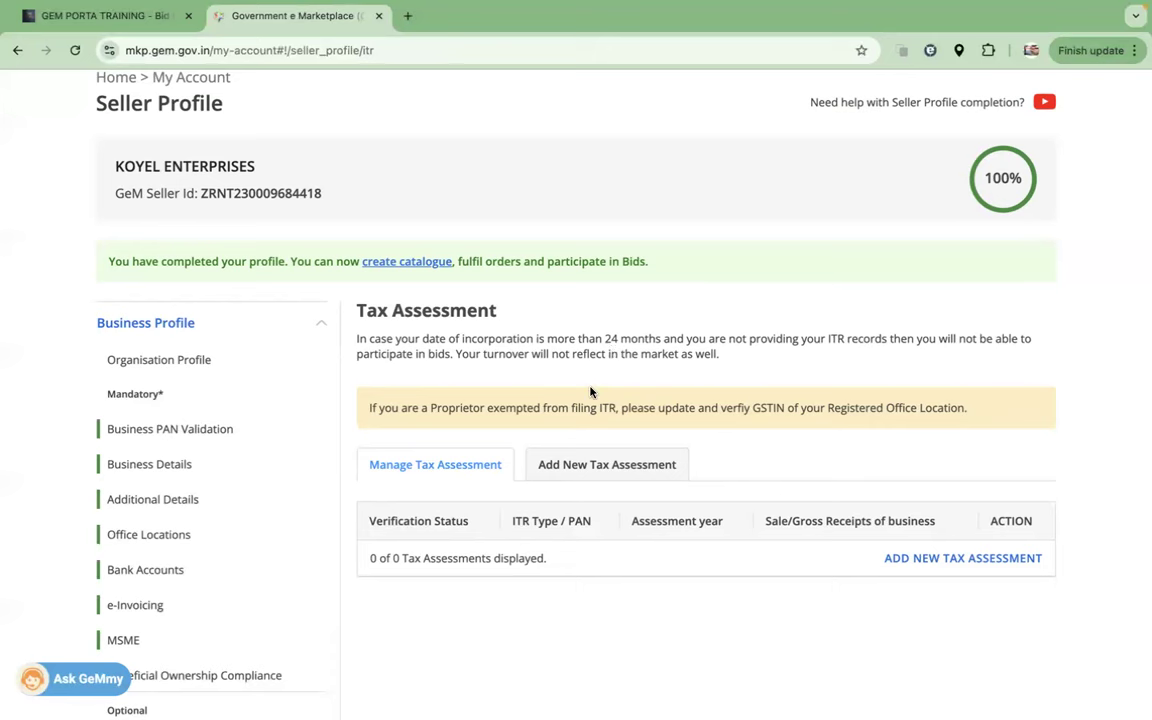
# Step: Scroll through the Manage Tax Assessment table, which lists 0 of 0 entries
pyautogui.scroll(-5, 591, 391)
pyautogui.scroll(3, 640, 304)
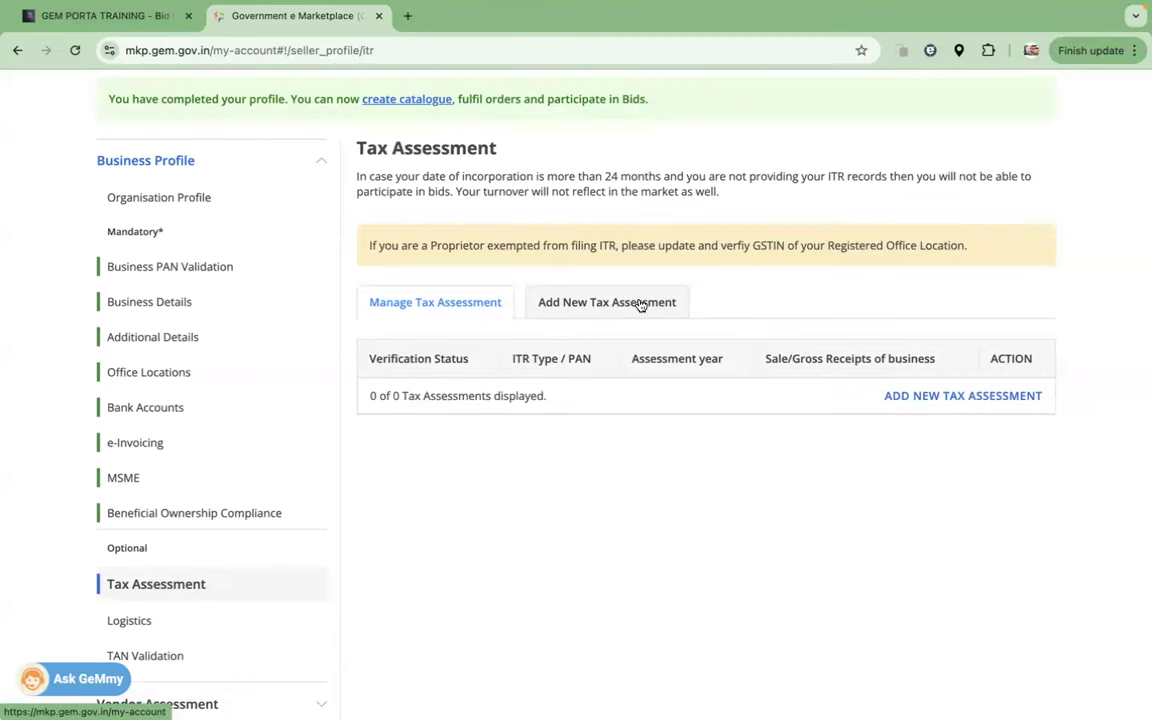
pyautogui.scroll(-2, 640, 304)
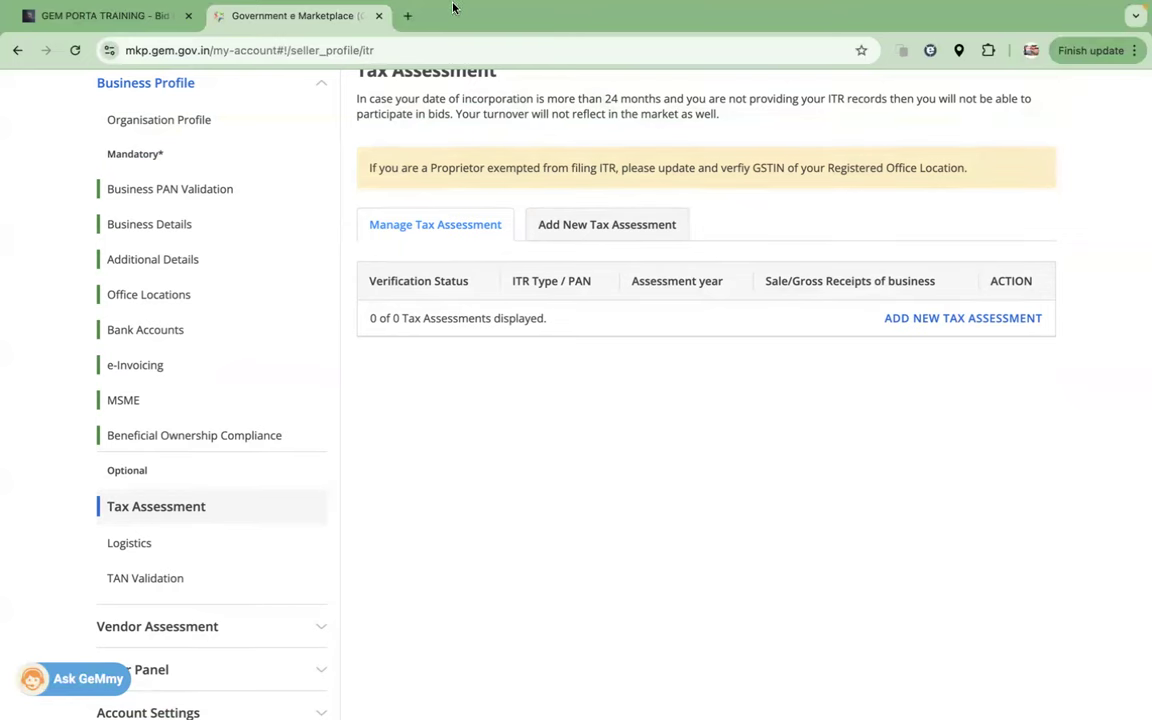
# Step: In a new browser tab, search 'ITR FORM' and open the Income Tax Department Downloads page
pyautogui.click(407, 15)
pyautogui.click(397, 50)
pyautogui.write('I')
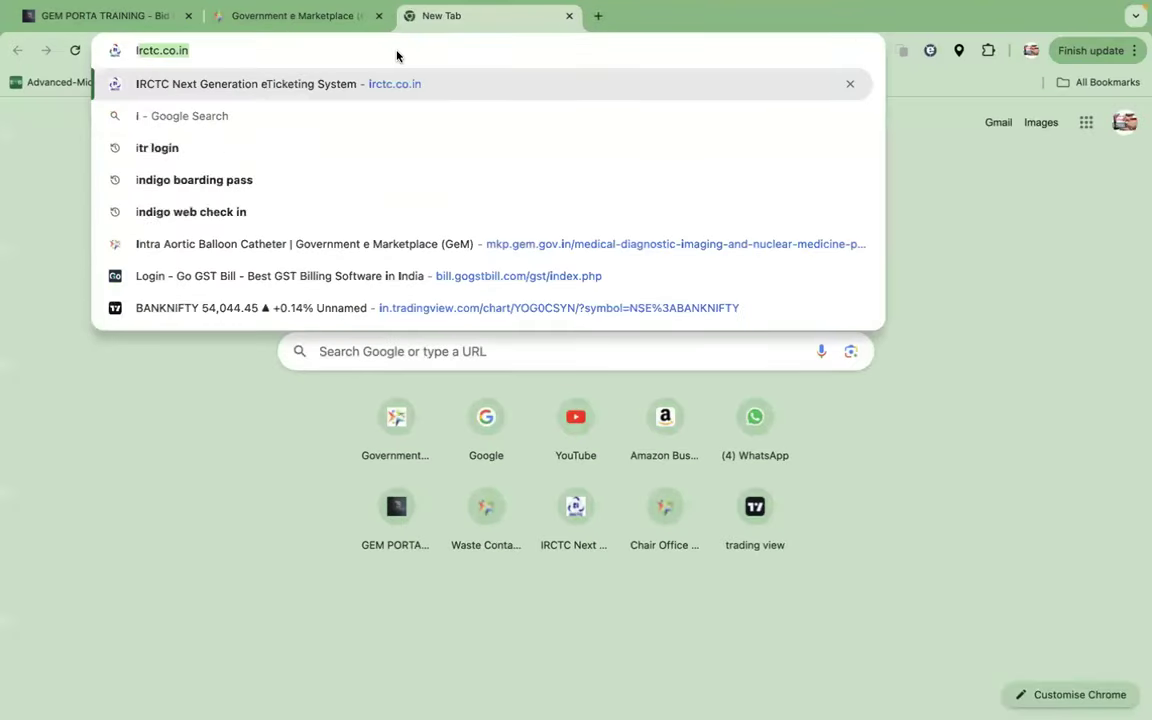
pyautogui.write('TR FORM')
pyautogui.press('Return')
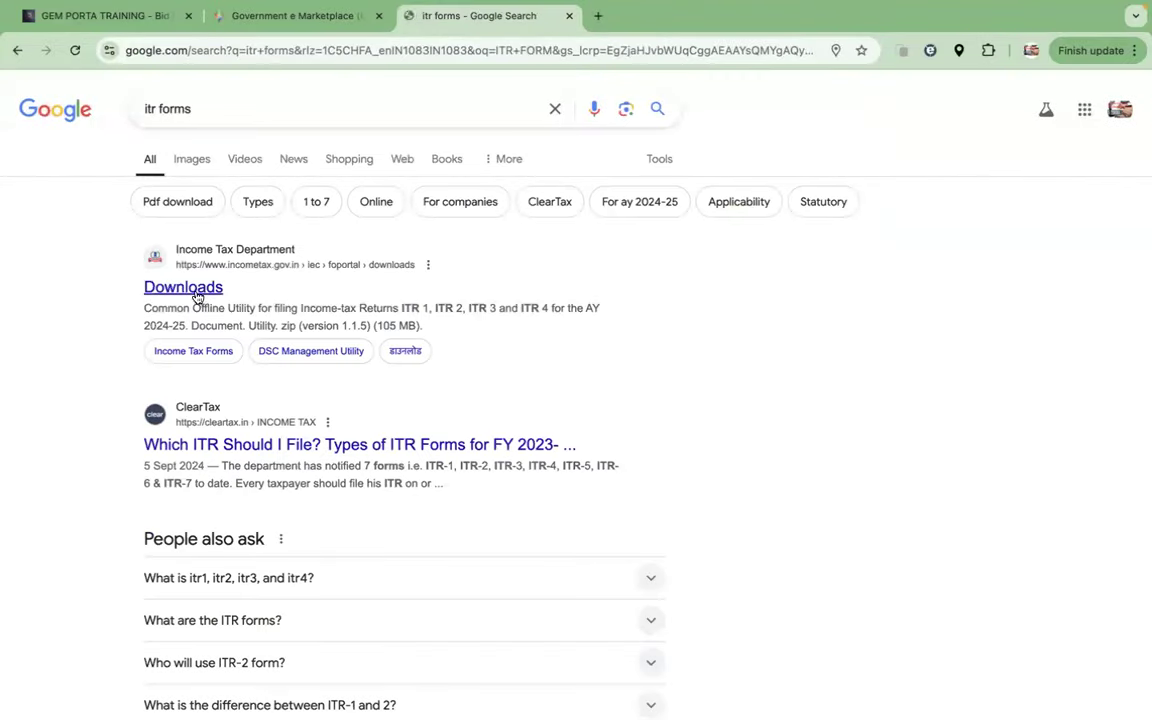
pyautogui.click(196, 290)
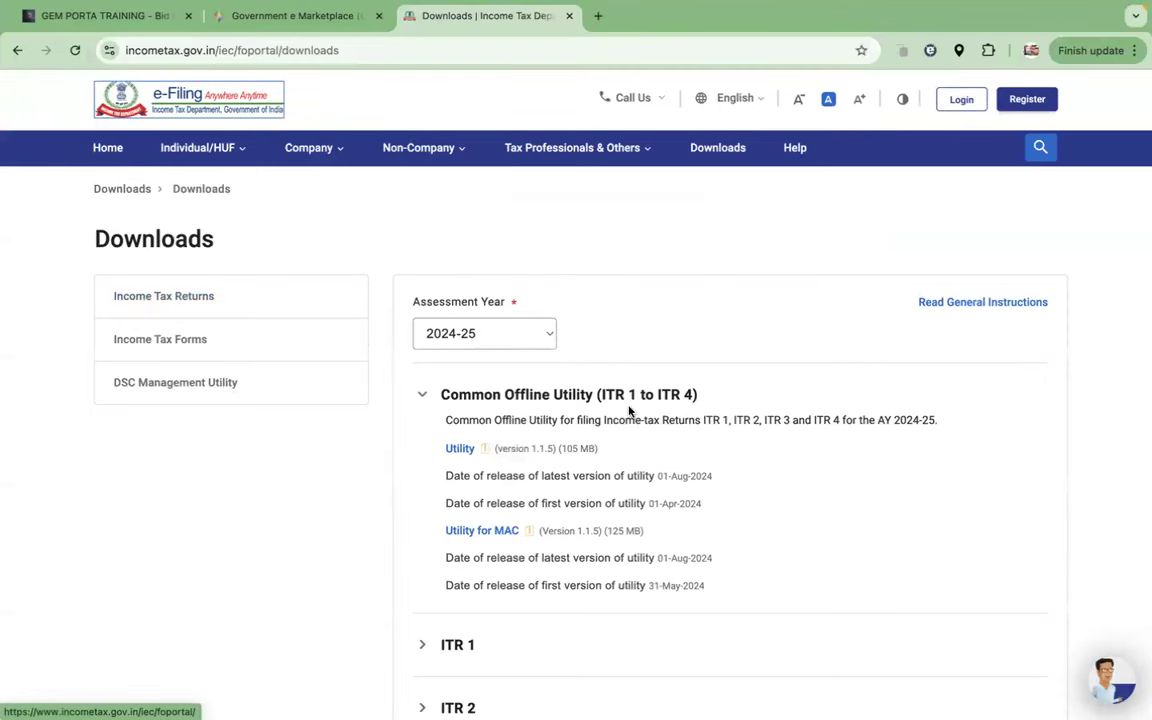
# Step: Collapse Common Offline Utility to review the ITR 1–7 downloads, then return to GeM
pyautogui.scroll(-5, 595, 408)
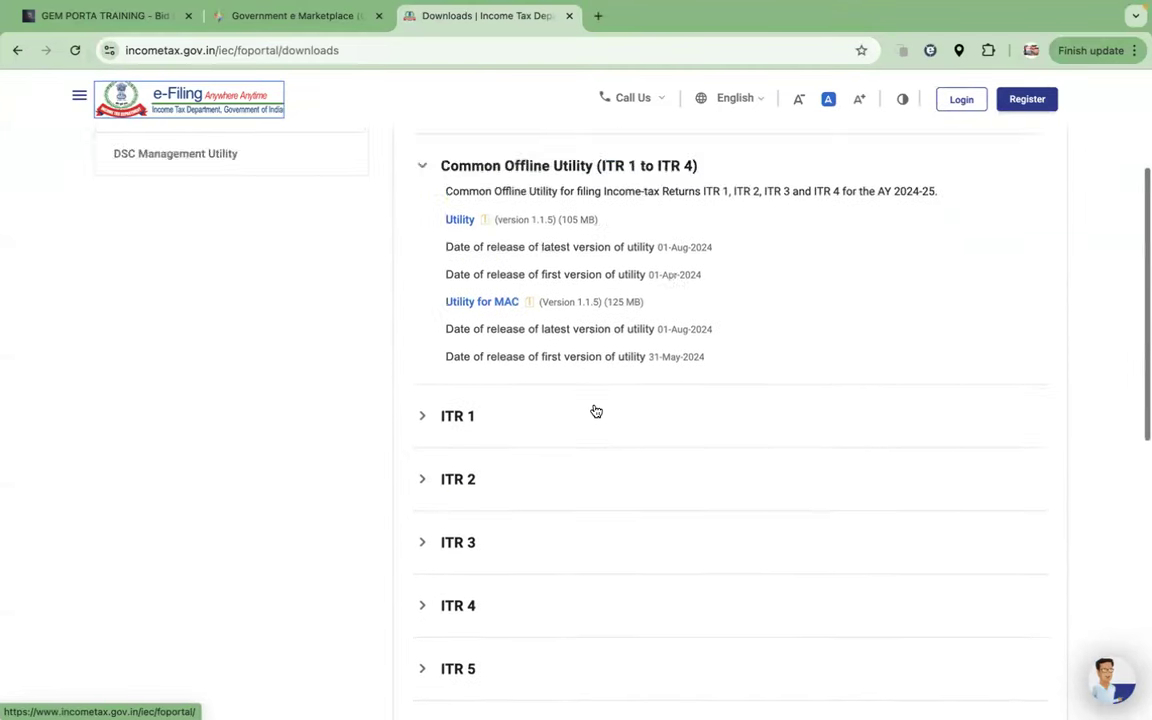
pyautogui.scroll(5, 470, 311)
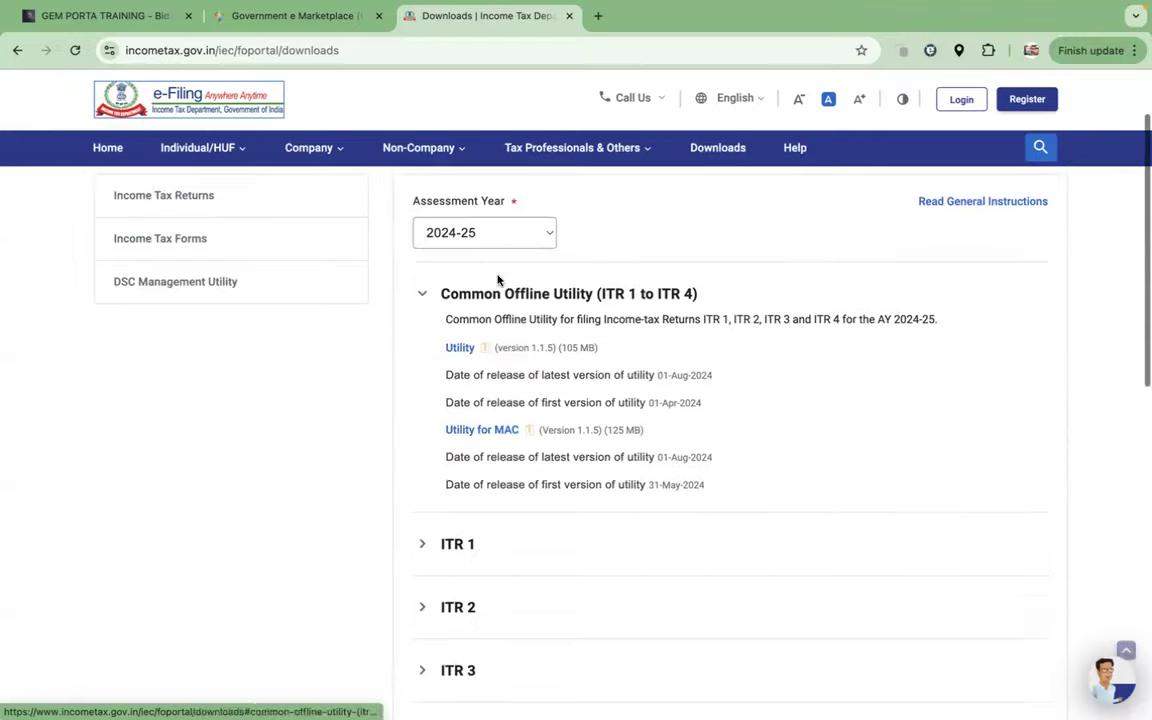
pyautogui.click(423, 335)
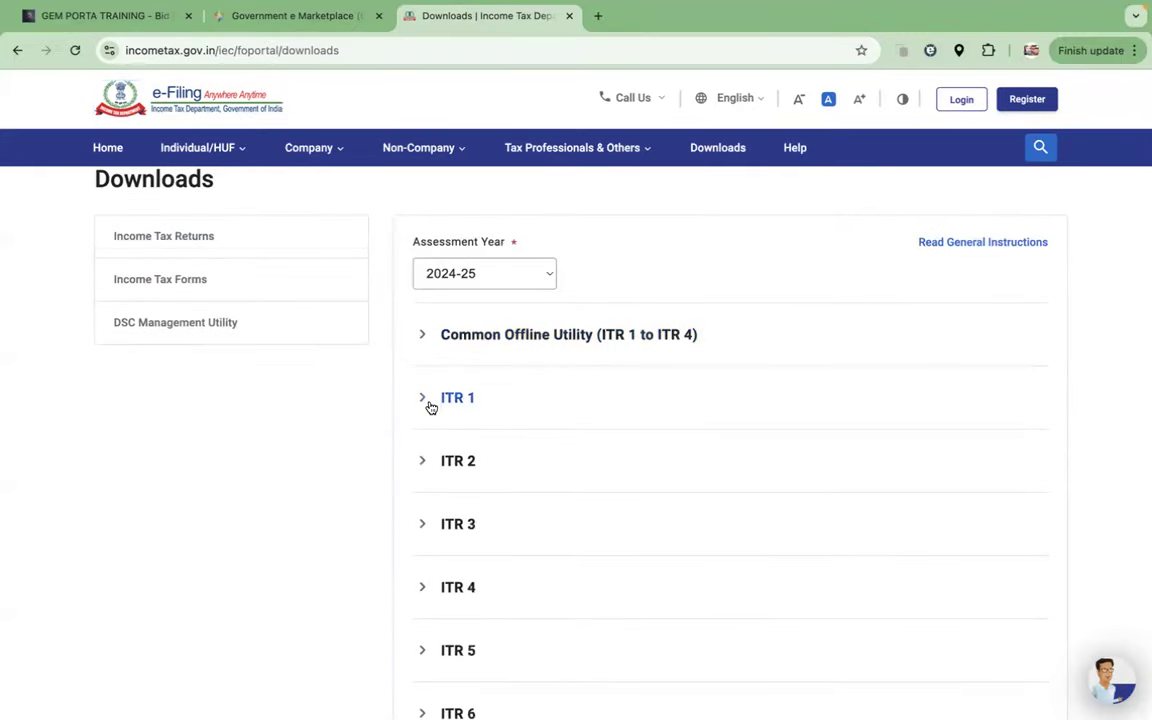
pyautogui.scroll(-2, 430, 405)
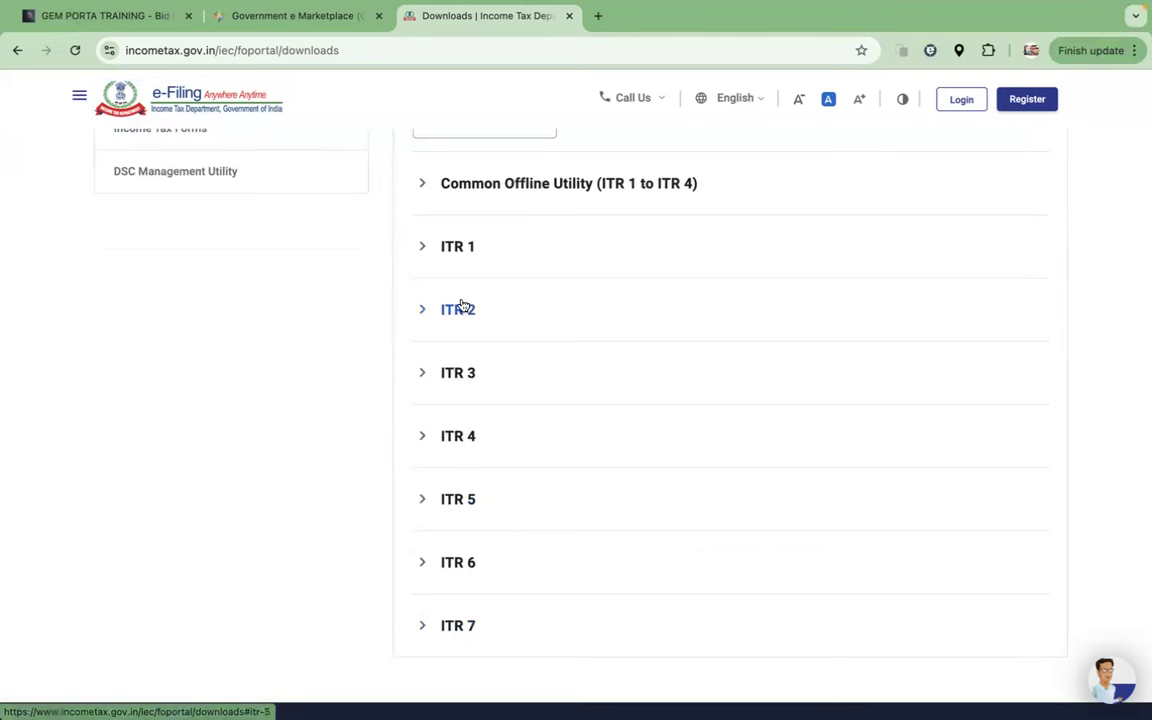
pyautogui.scroll(3, 490, 306)
pyautogui.scroll(2, 507, 306)
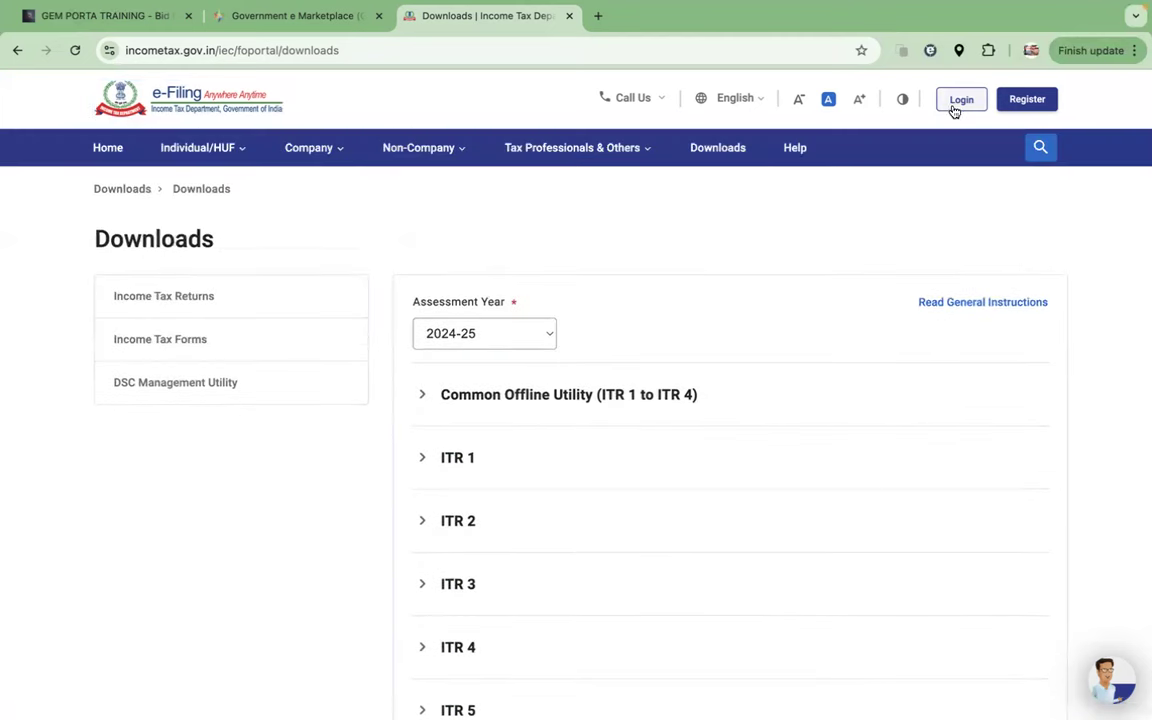
pyautogui.click(305, 20)
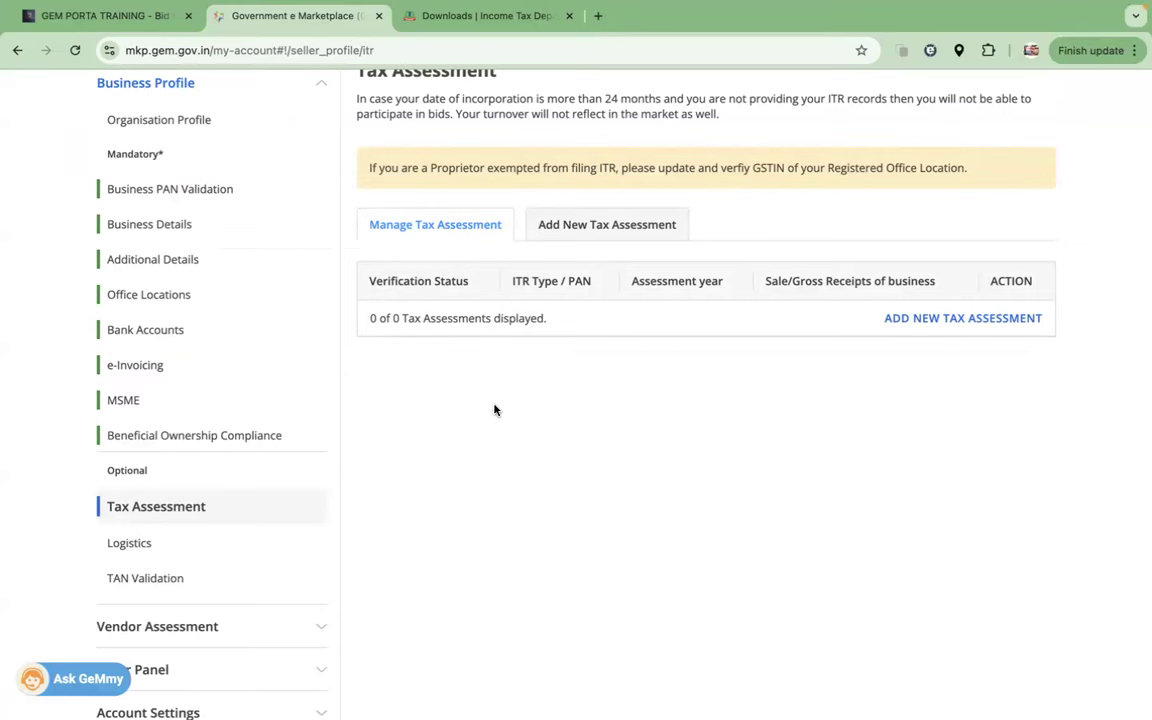
# Step: Show the Add New Tax Assessment form down to the ITR Type and Assessment Year fields
pyautogui.click(941, 320)
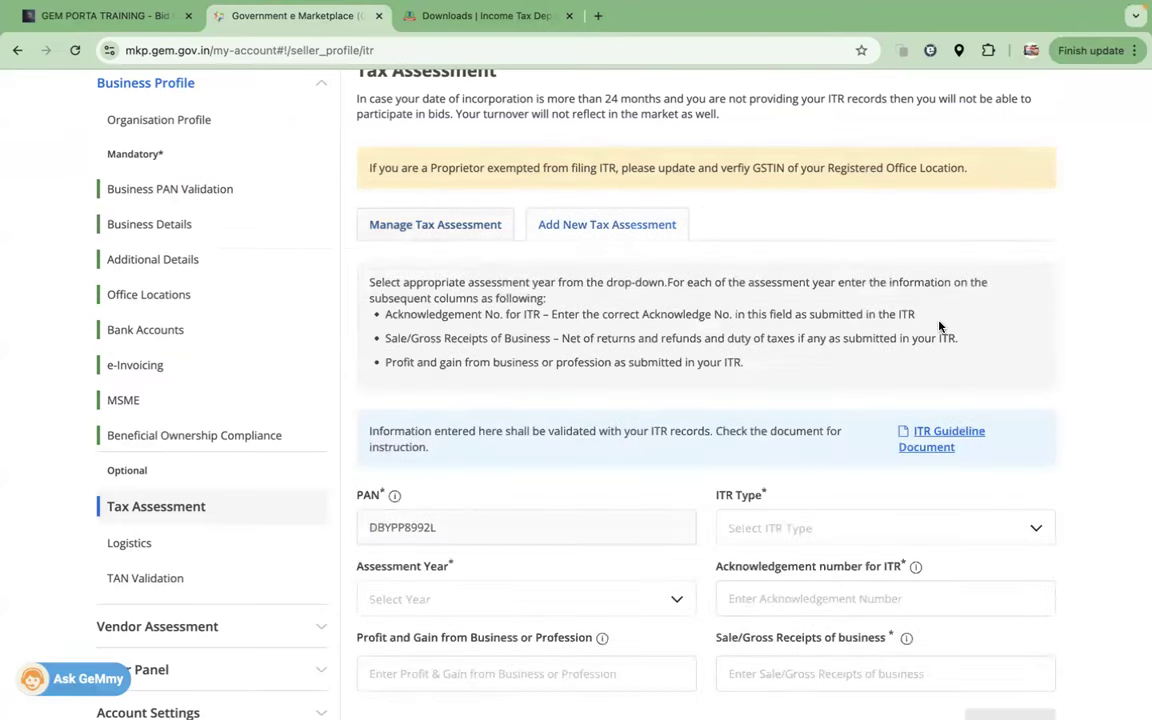
pyautogui.scroll(-3, 900, 325)
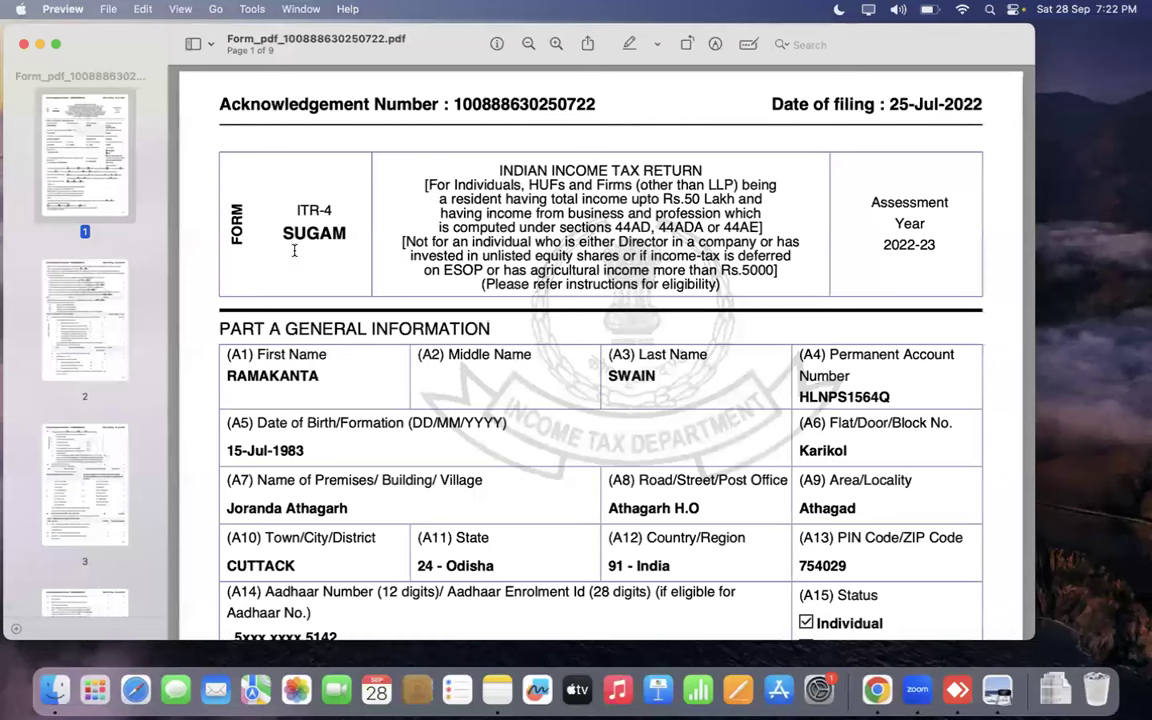
# Step: Highlight the ITR-4 form type in the acknowledgement PDF, then clear it and reposition Preview
pyautogui.moveTo(298, 209); pyautogui.dragTo(336, 210)
pyautogui.click(56, 43)
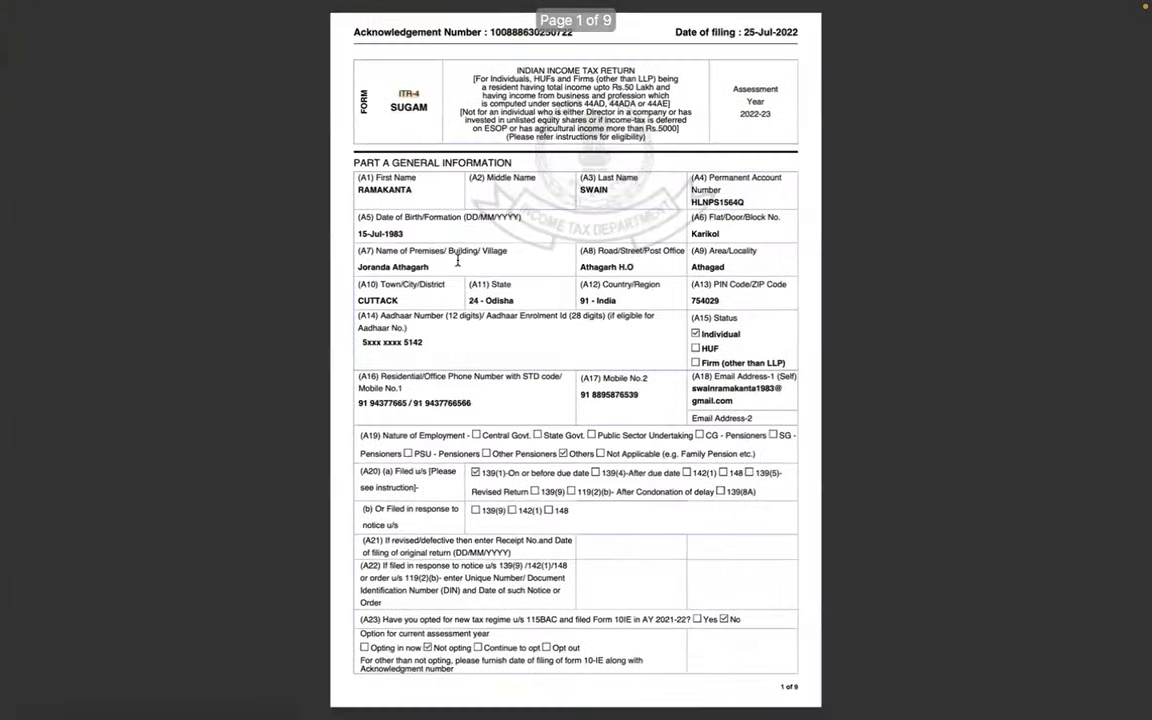
pyautogui.press('Escape')
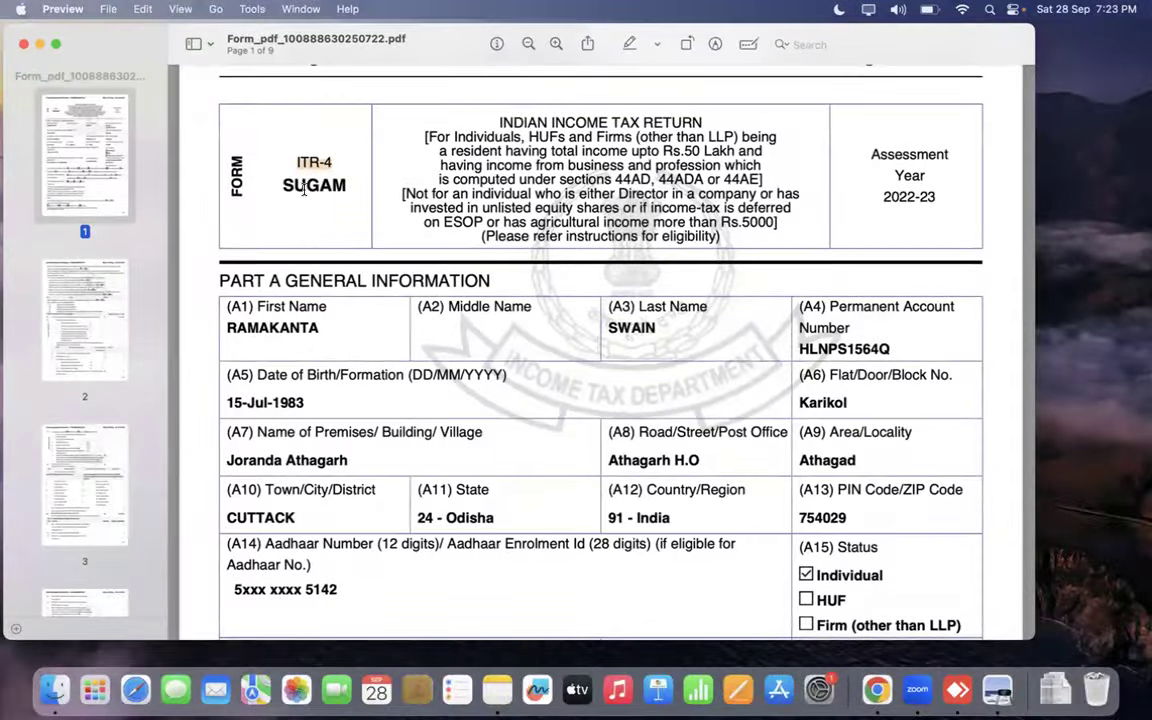
pyautogui.click(229, 165)
pyautogui.moveTo(270, 46); pyautogui.dragTo(267, 43)
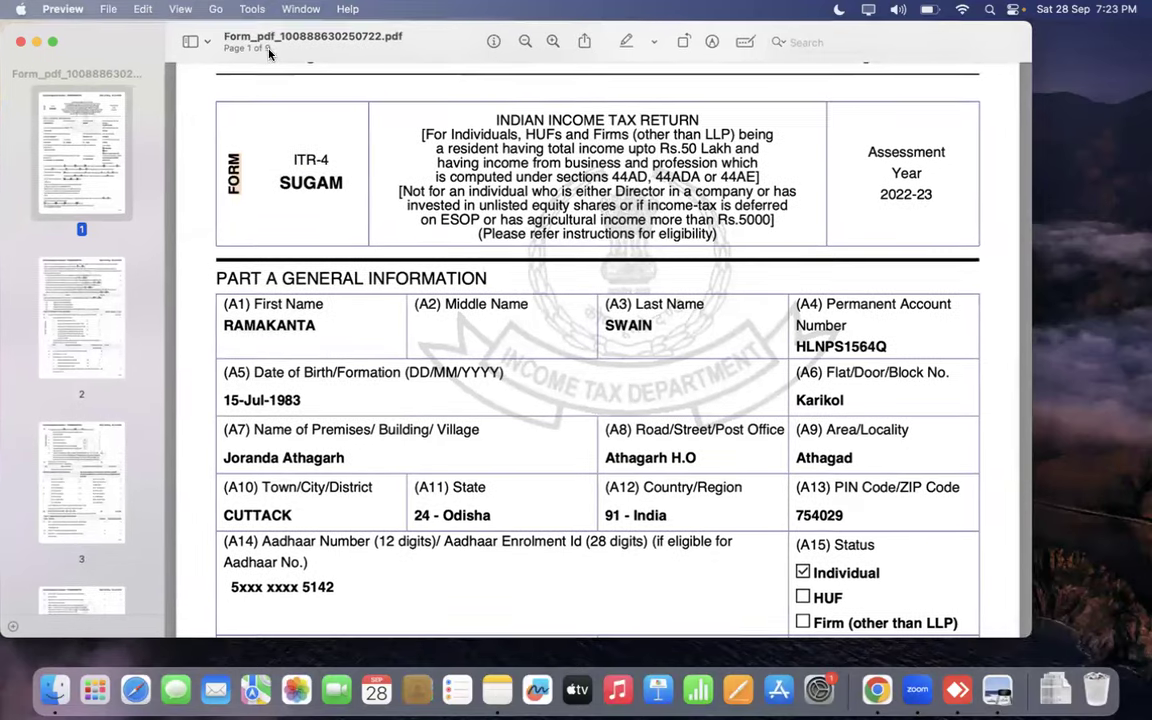
# Step: Scroll through the ITR-4 acknowledgement pages in full-screen view
pyautogui.click(55, 42)
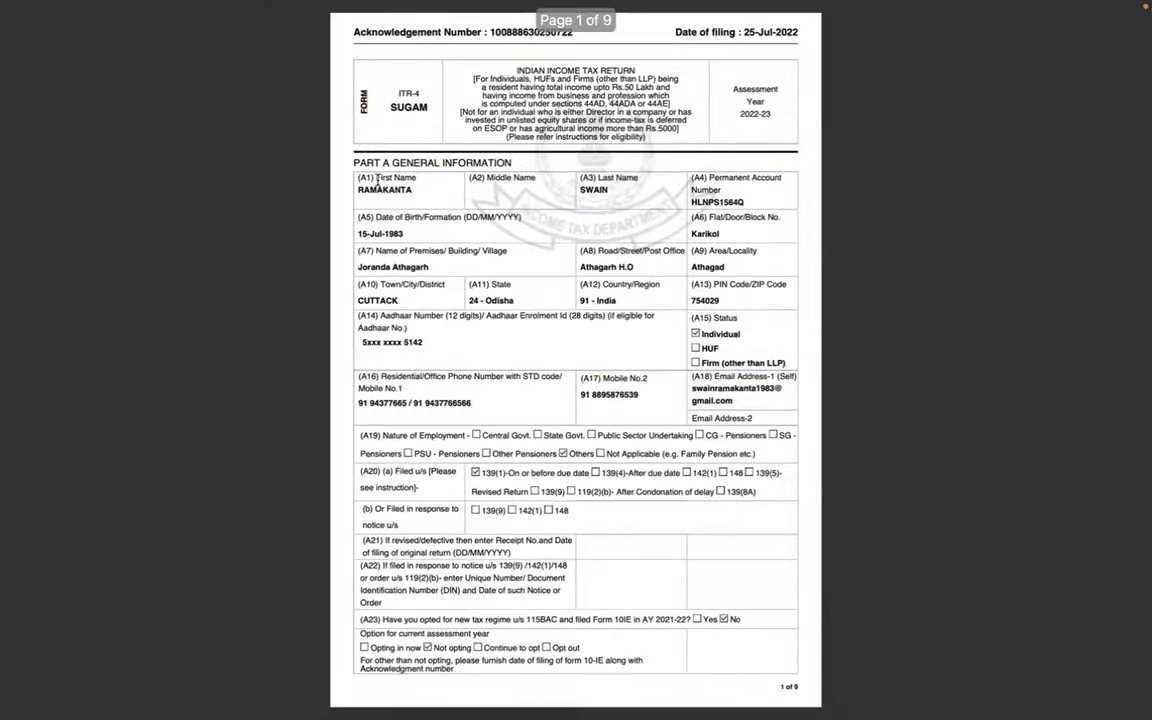
pyautogui.scroll(-5, 575, 445)
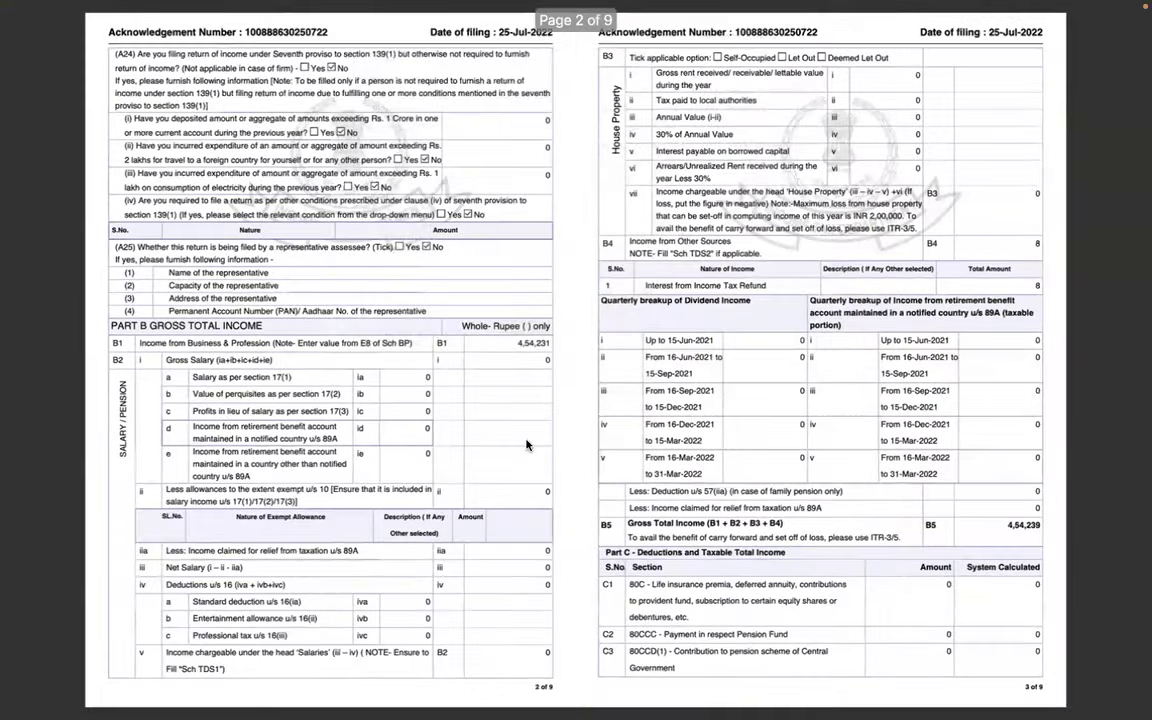
pyautogui.scroll(-5, 400, 440)
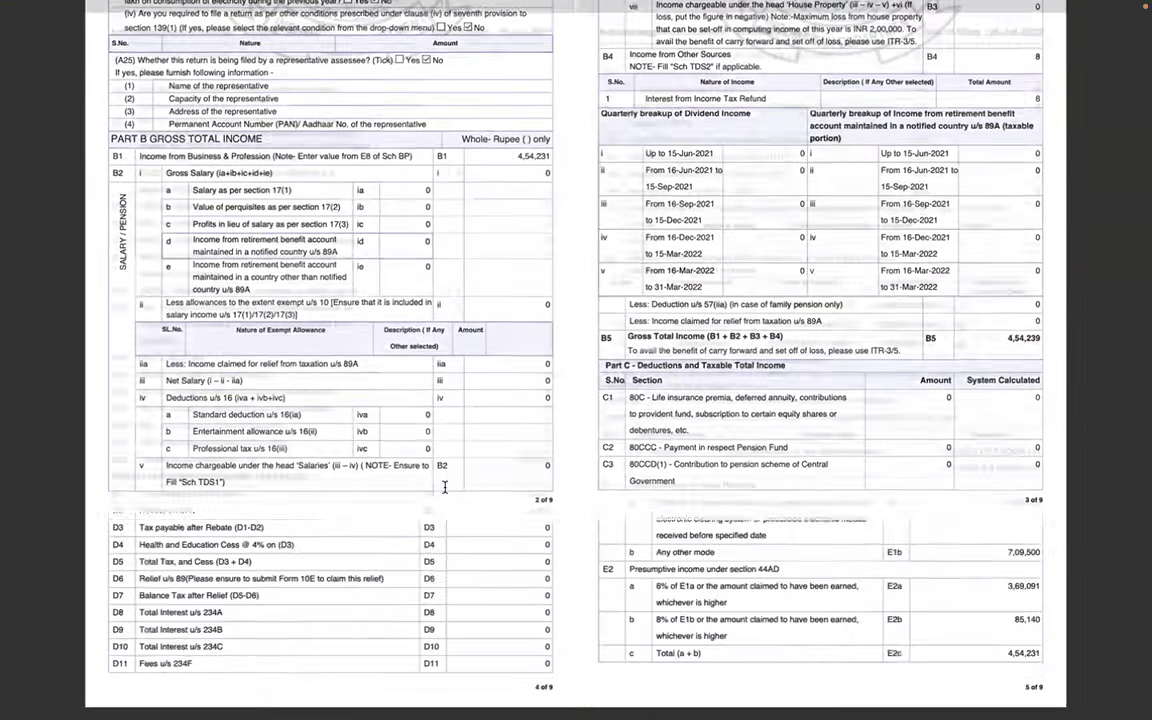
pyautogui.scroll(5, 445, 487)
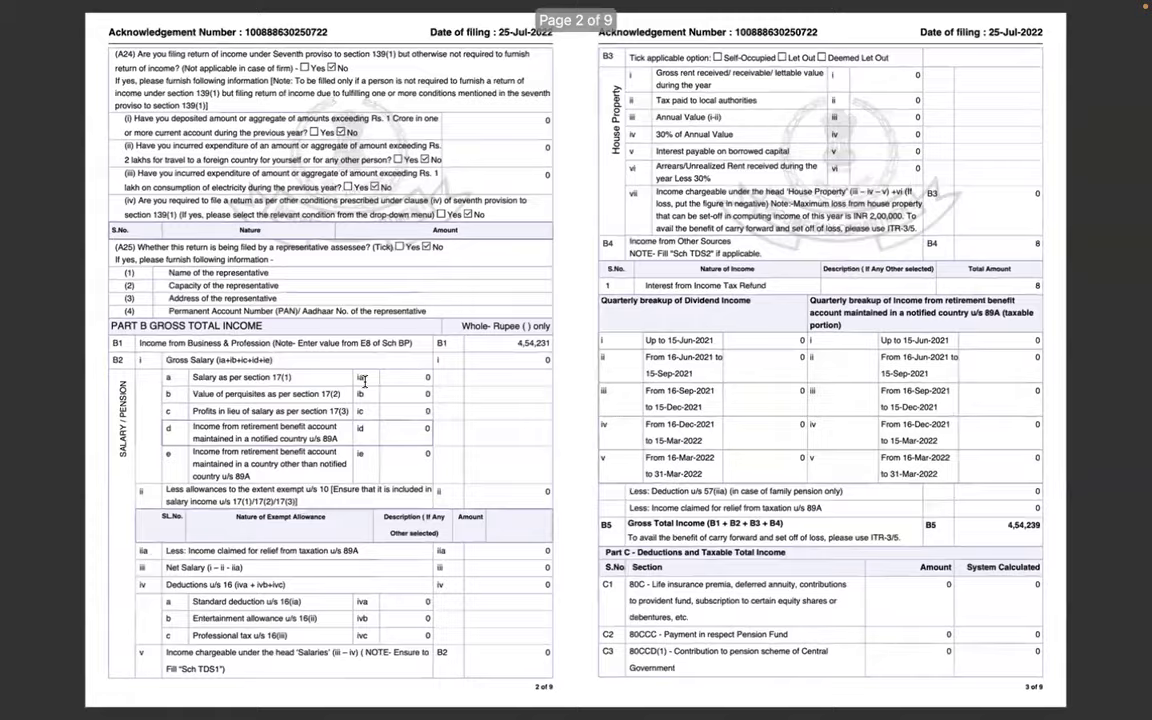
pyautogui.press('Escape')
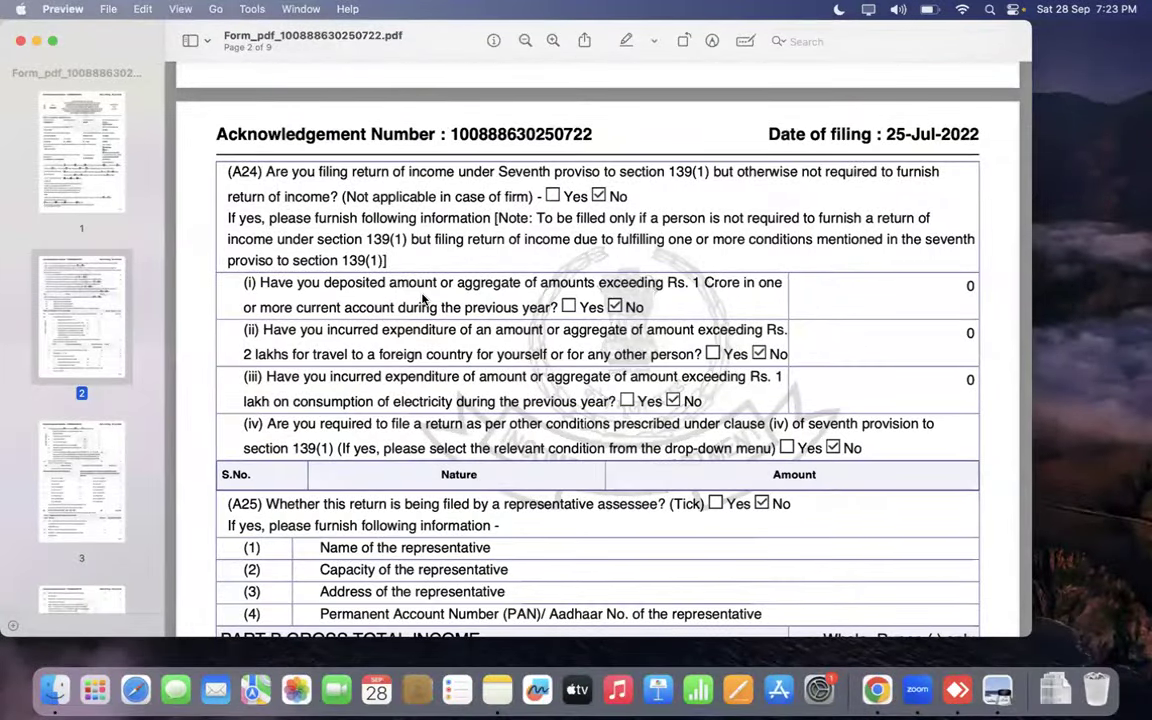
# Step: Switch desktop spaces to the full-screen Finder Downloads window
pyautogui.hotkey('ctrl', 'Right')
pyautogui.hotkey('ctrl', 'Left')
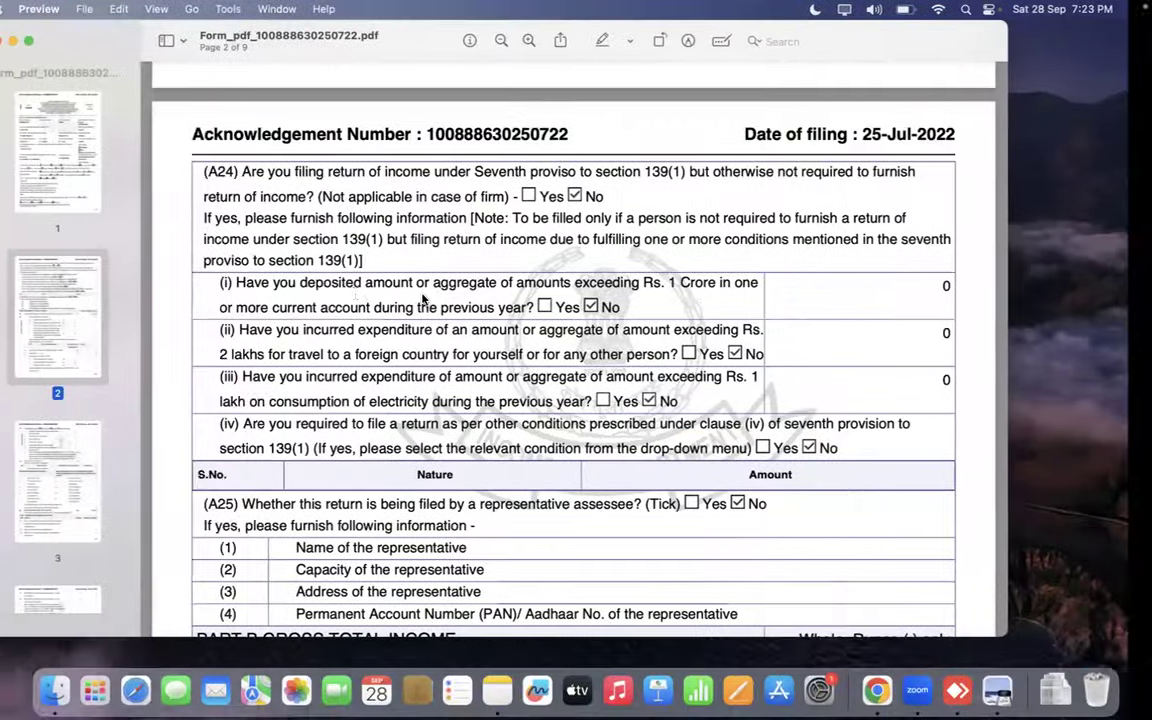
pyautogui.hotkey('ctrl', 'Right')
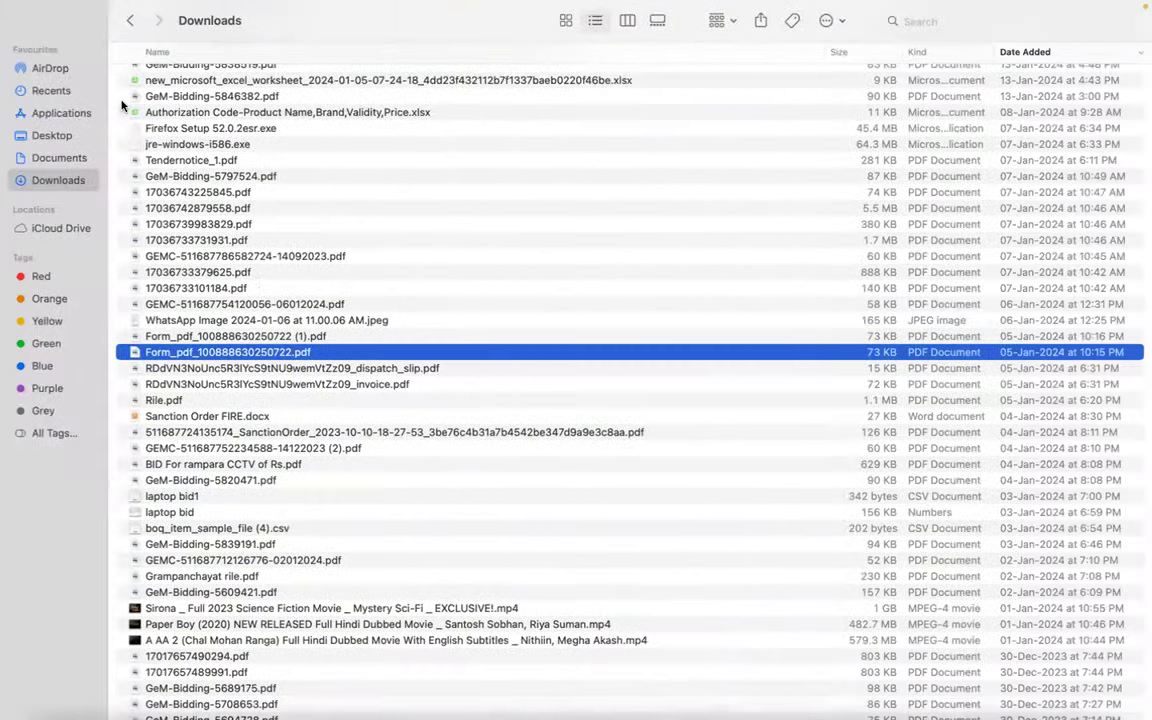
# Step: Take the Downloads window out of full screen and close it
pyautogui.scroll(10, 540, 272)
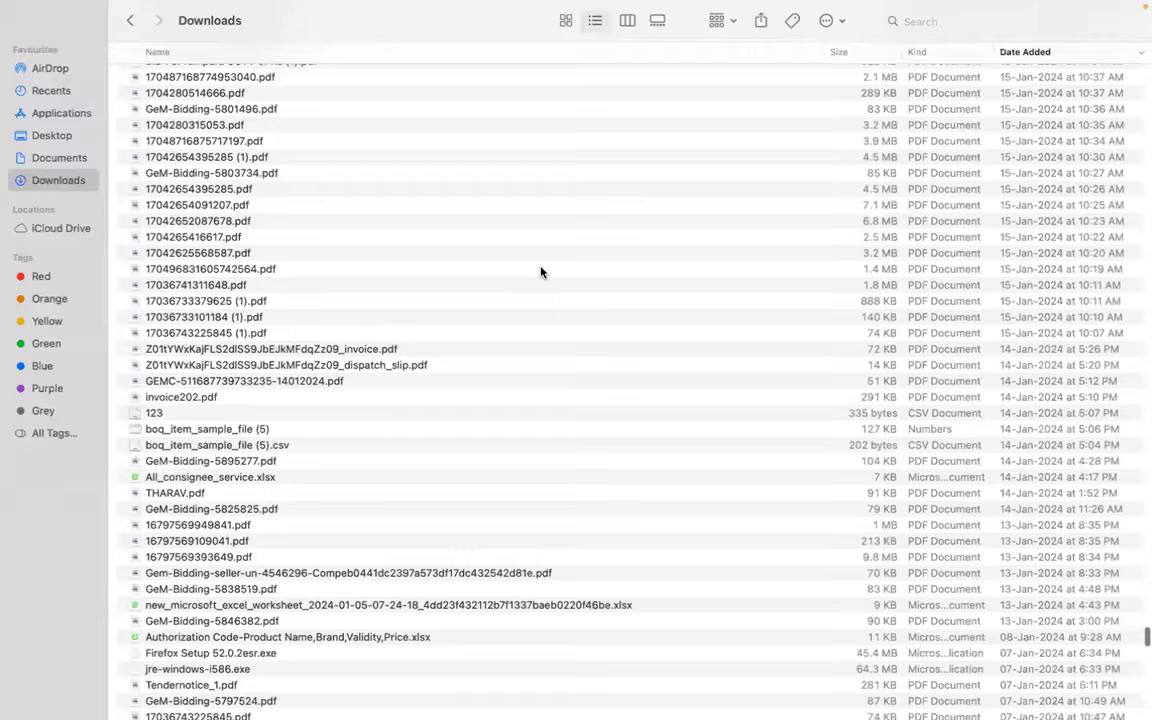
pyautogui.press('ctrl+super+f')
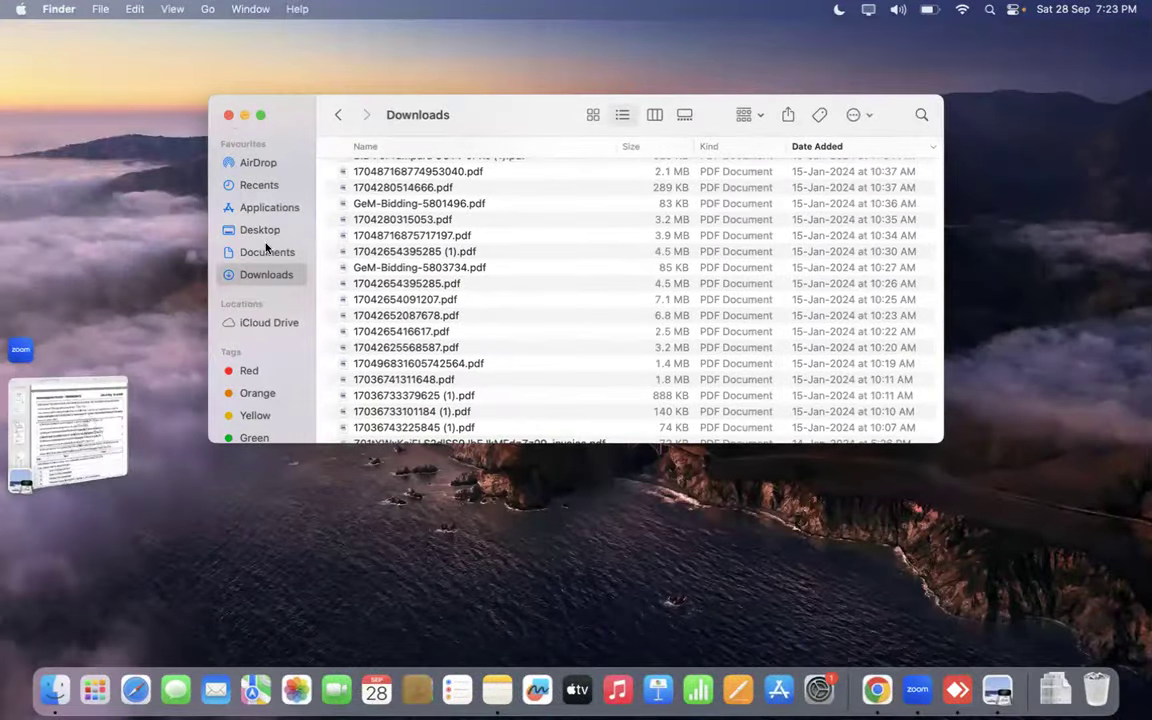
pyautogui.click(410, 338)
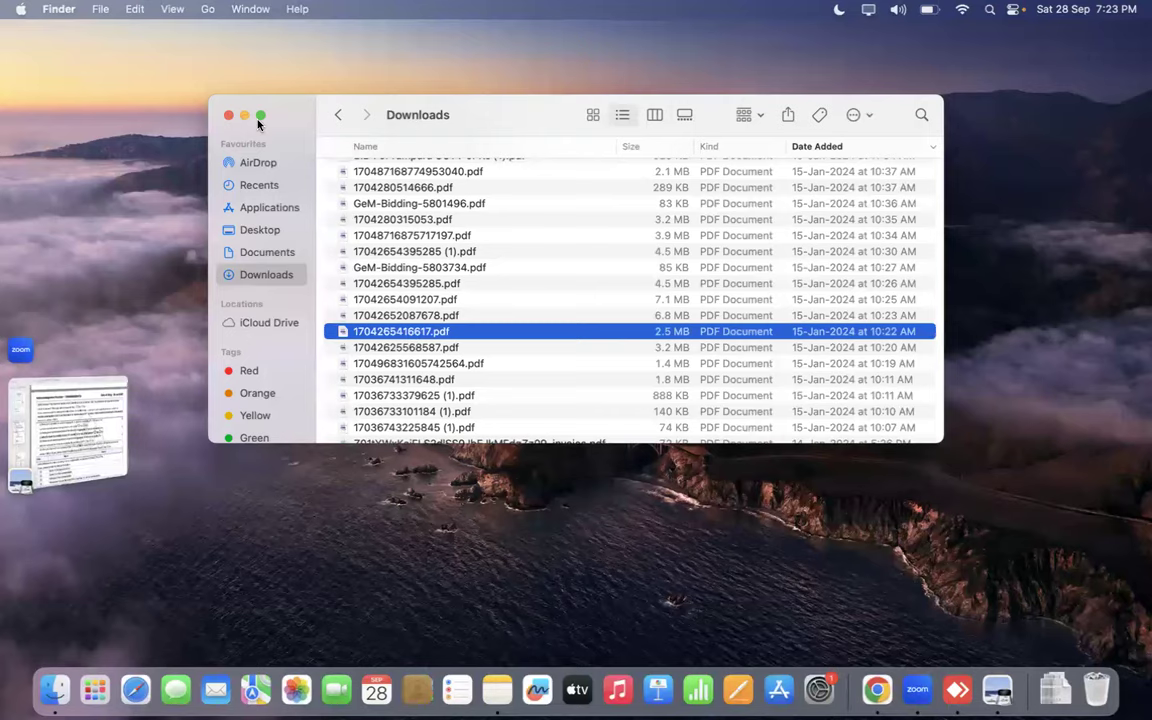
pyautogui.click(260, 115)
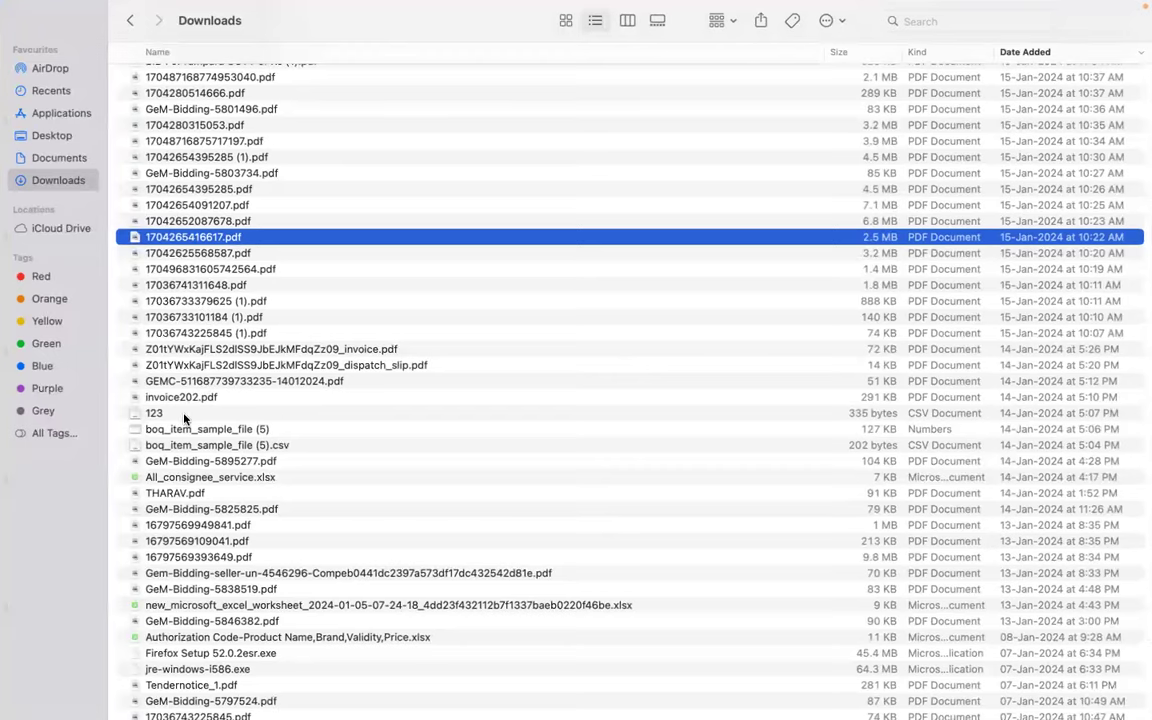
pyautogui.press('ctrl+super+f')
pyautogui.click(228, 117)
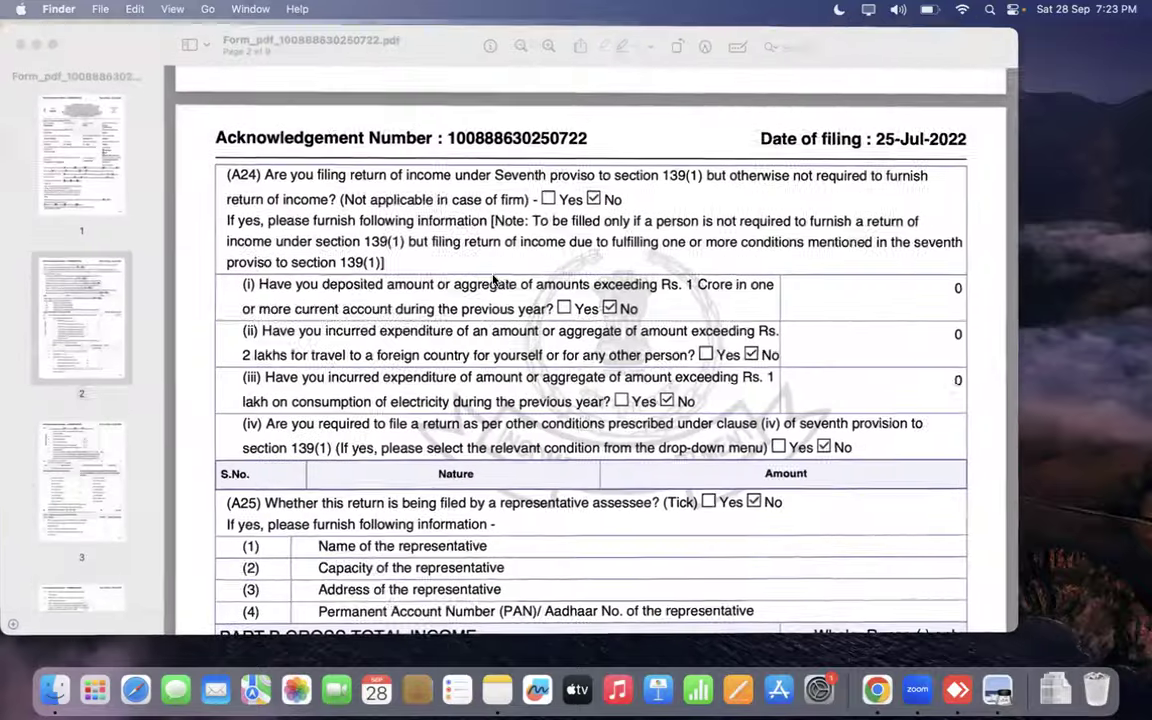
# Step: Check the GeM Tax Assessment form and scroll the ITR PDF back to page 1
pyautogui.hotkey('ctrl', 'Right')
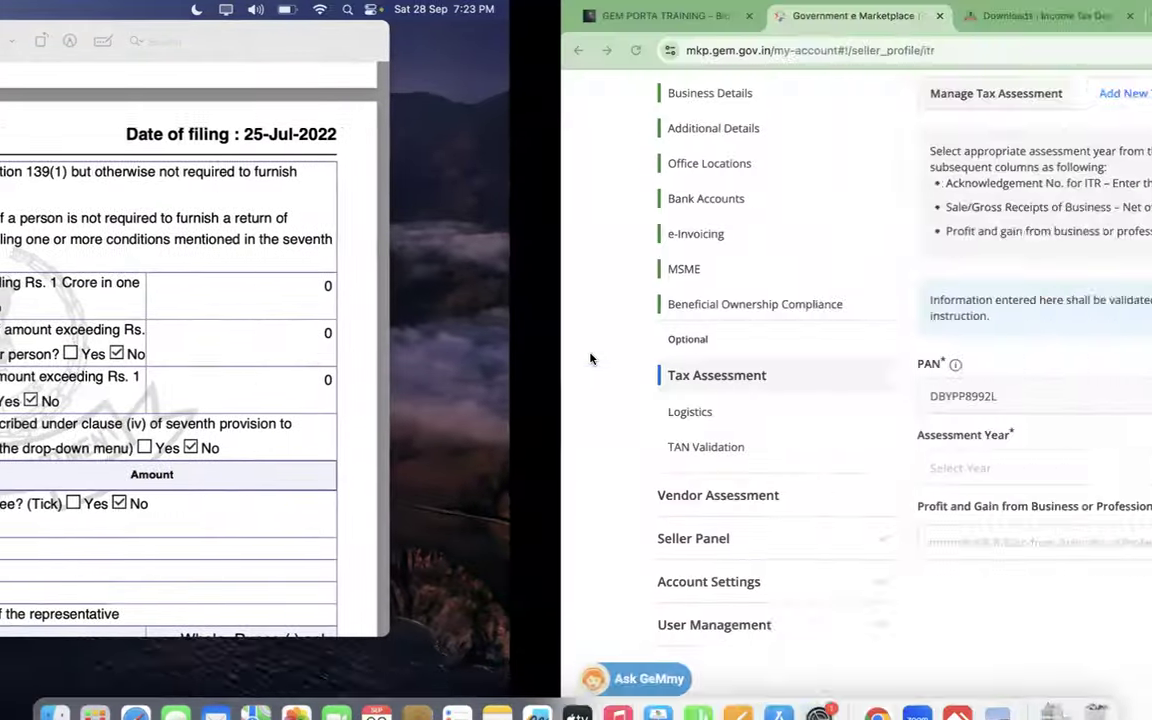
pyautogui.scroll(5, 720, 419)
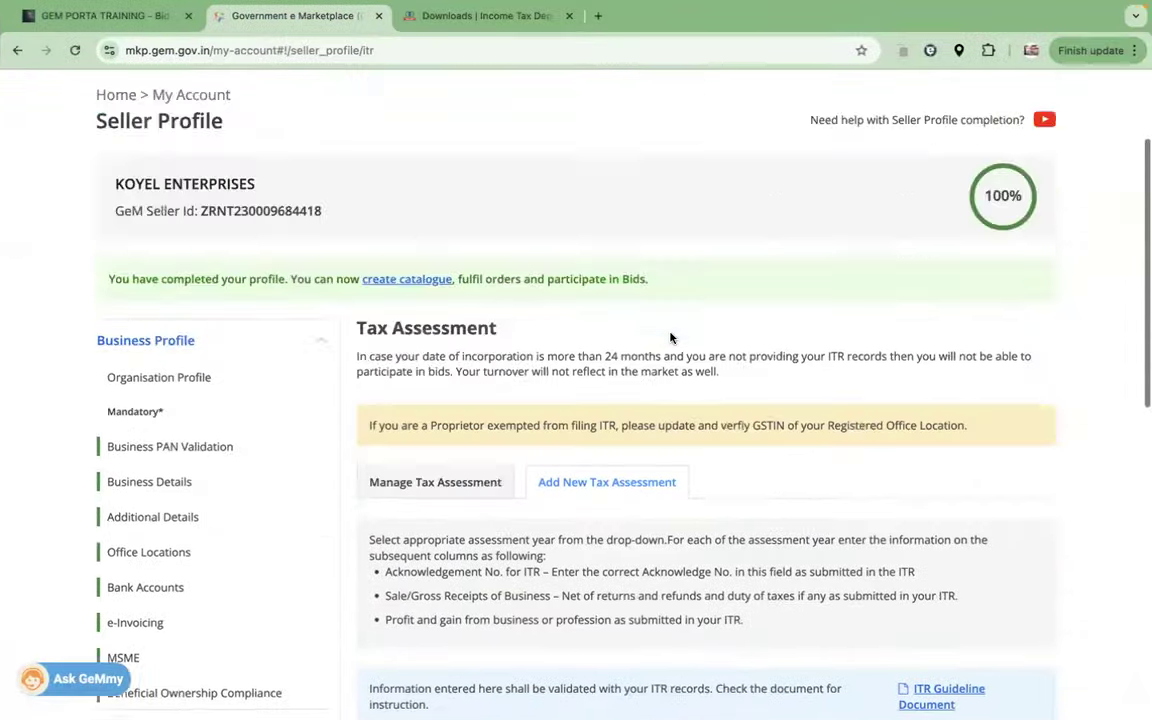
pyautogui.scroll(-6, 740, 330)
pyautogui.moveTo(715, 200); pyautogui.dragTo(761, 203)
pyautogui.hotkey('ctrl', 'Left')
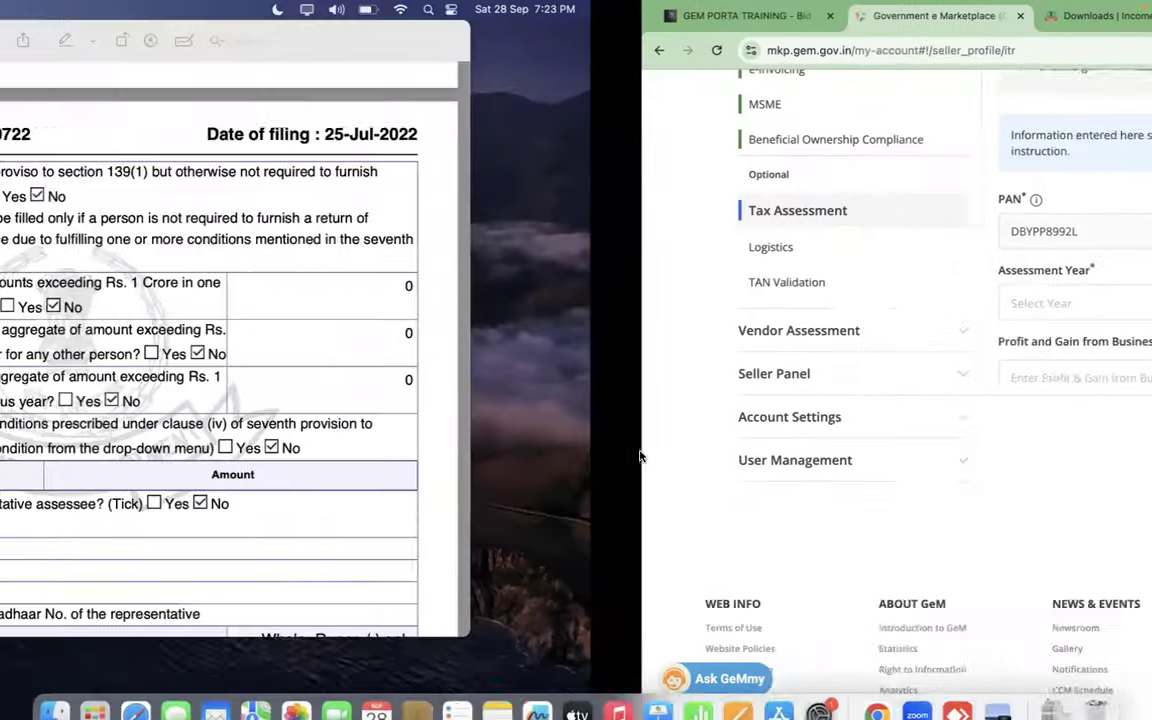
pyautogui.scroll(15, 531, 178)
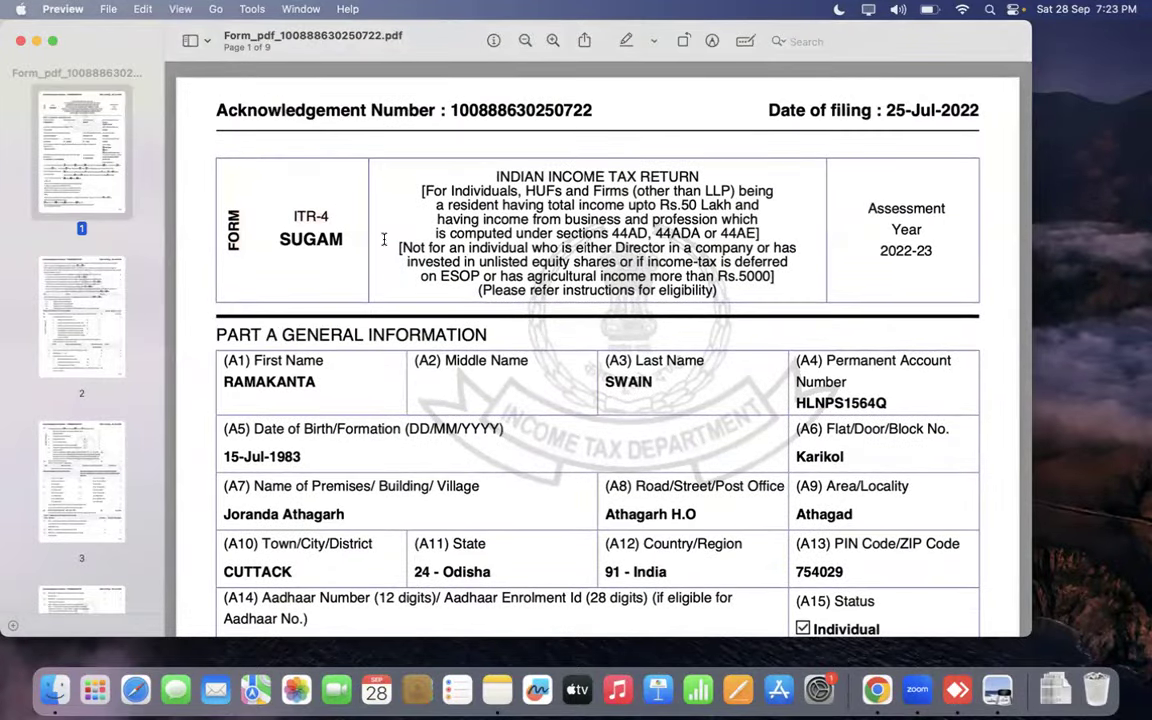
pyautogui.hotkey('ctrl', 'Right')
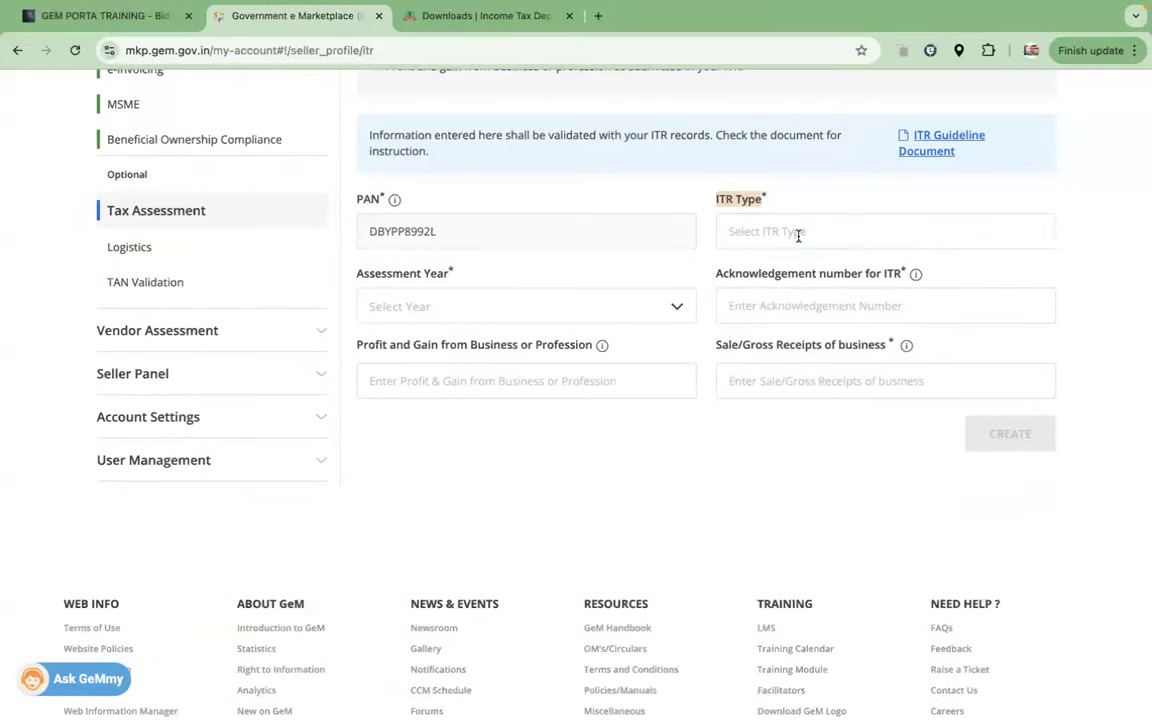
# Step: Set ITR Type to ITR-4 and Assessment Year to 2022-2023, checked against the PDF
pyautogui.click(798, 233)
pyautogui.click(749, 301)
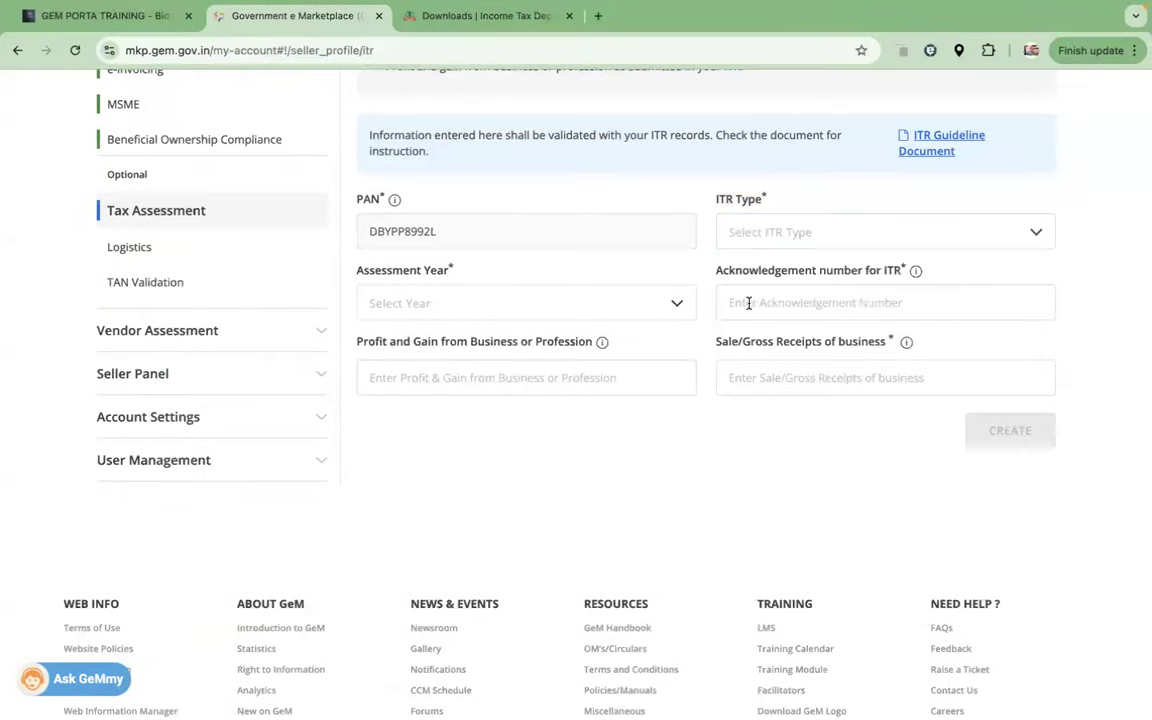
pyautogui.moveTo(458, 274); pyautogui.dragTo(351, 275)
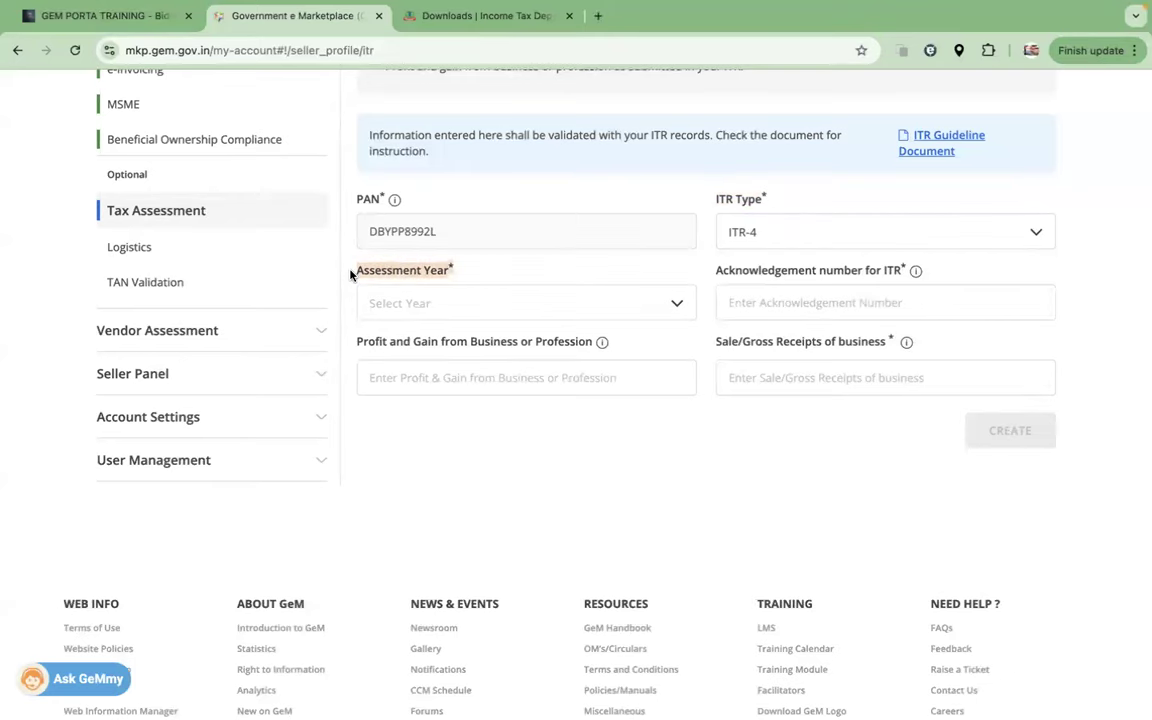
pyautogui.hotkey('ctrl', 'Left')
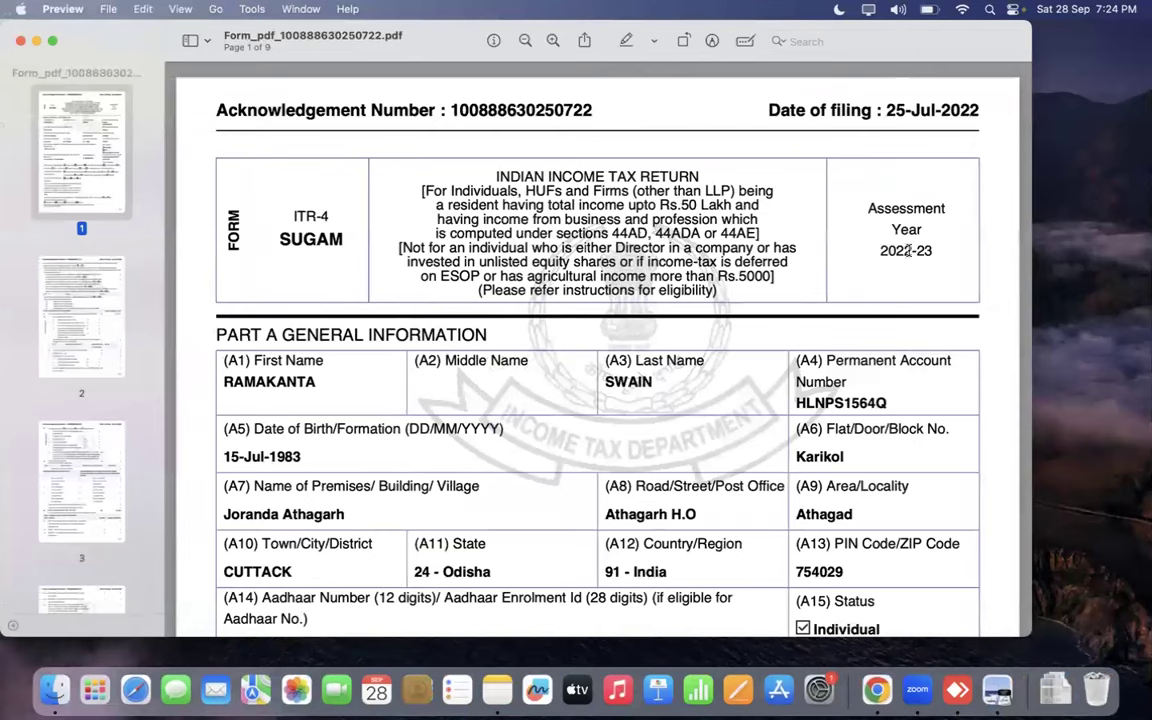
pyautogui.moveTo(931, 251); pyautogui.dragTo(866, 251)
pyautogui.hotkey('ctrl', 'Right')
pyautogui.click(532, 302)
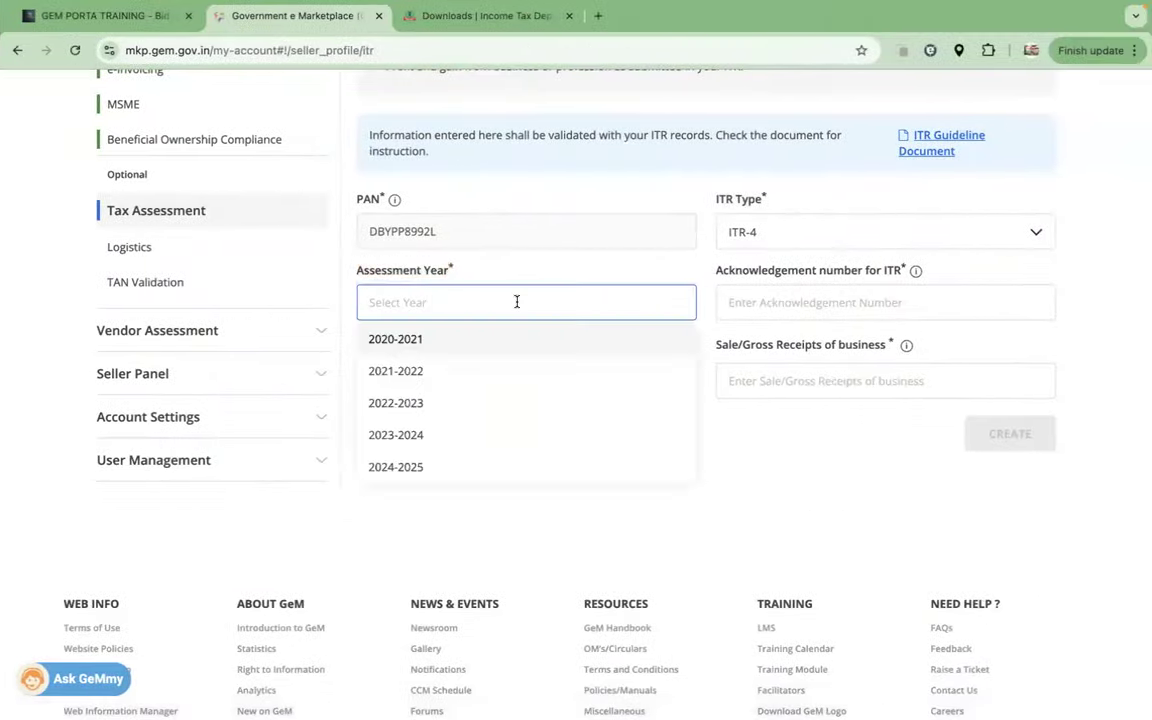
pyautogui.click(405, 402)
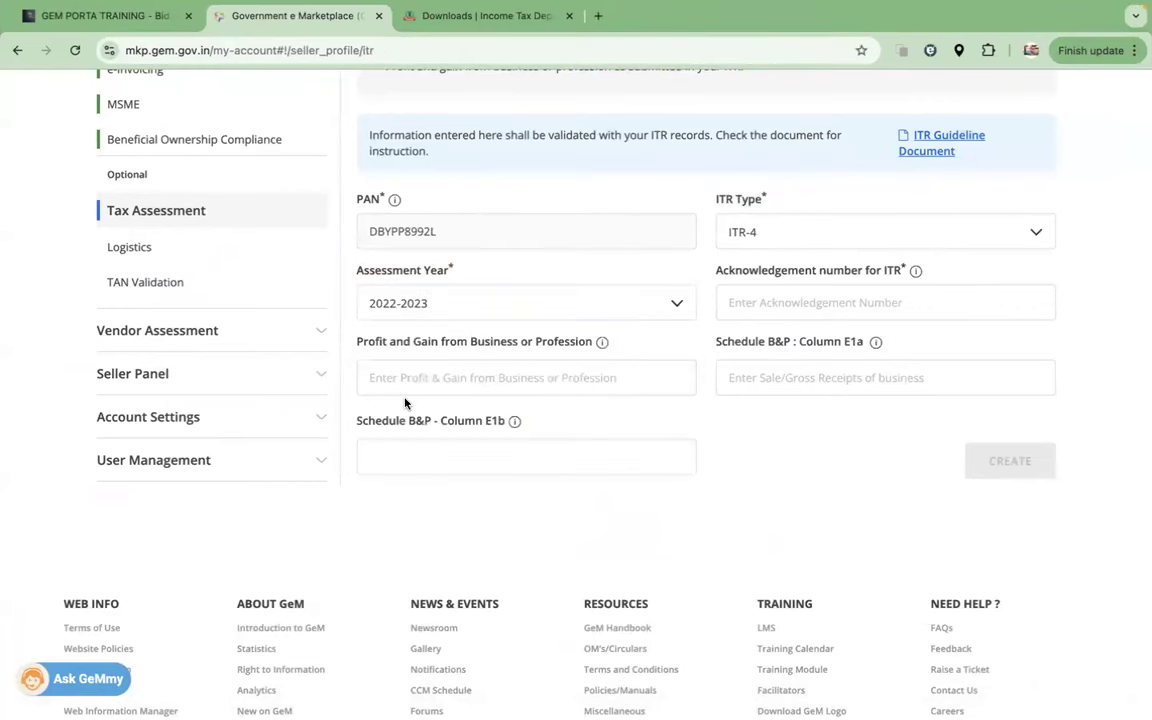
# Step: Copy the acknowledgement number from the ITR PDF and paste it into its form field
pyautogui.moveTo(710, 272); pyautogui.dragTo(895, 270)
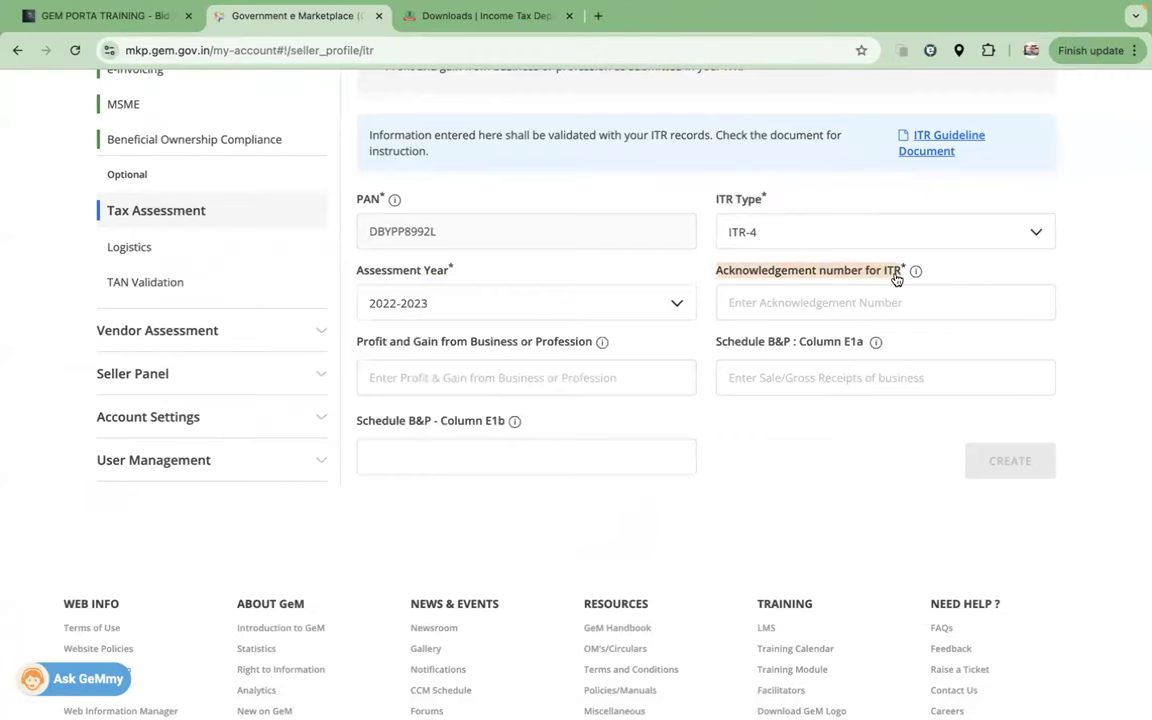
pyautogui.hotkey('ctrl', 'Left')
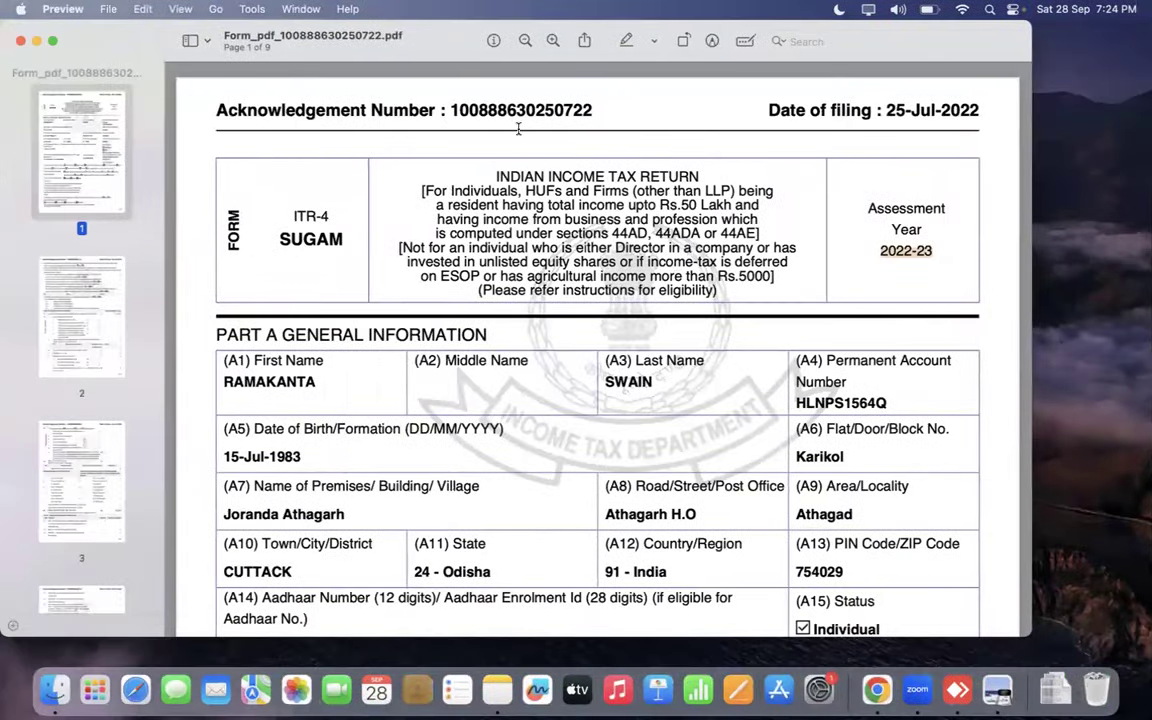
pyautogui.moveTo(175, 108); pyautogui.dragTo(460, 107)
pyautogui.doubleClick(455, 108)
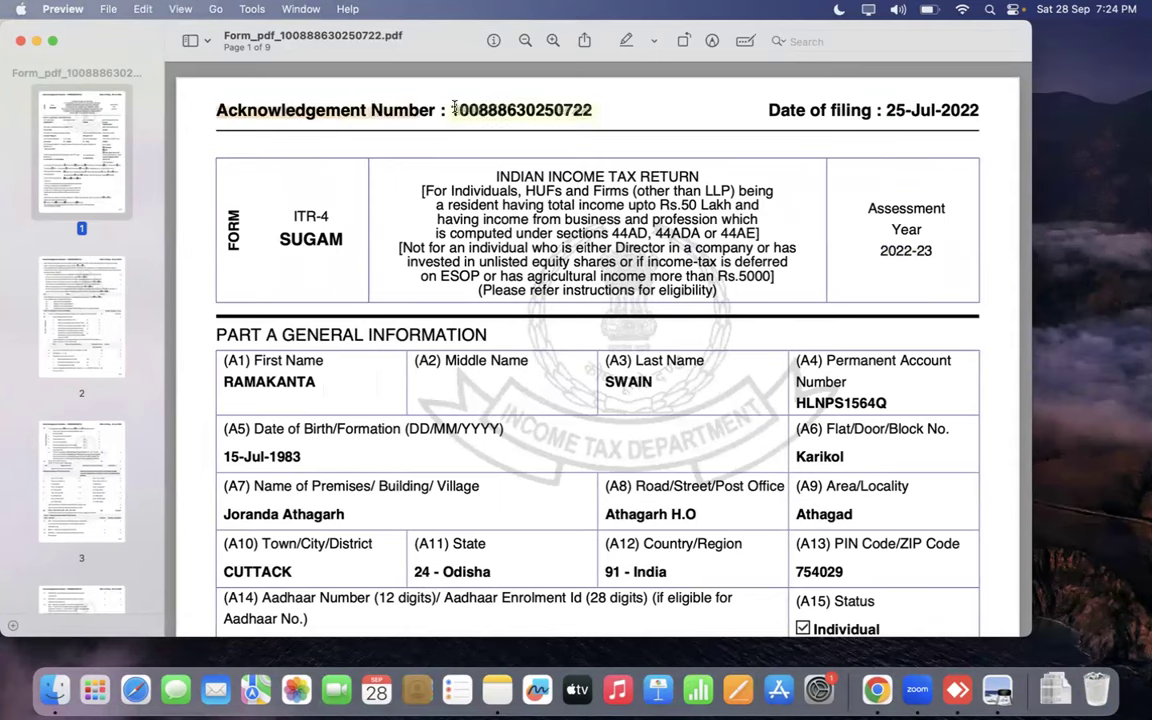
pyautogui.rightClick(495, 105)
pyautogui.click(709, 97)
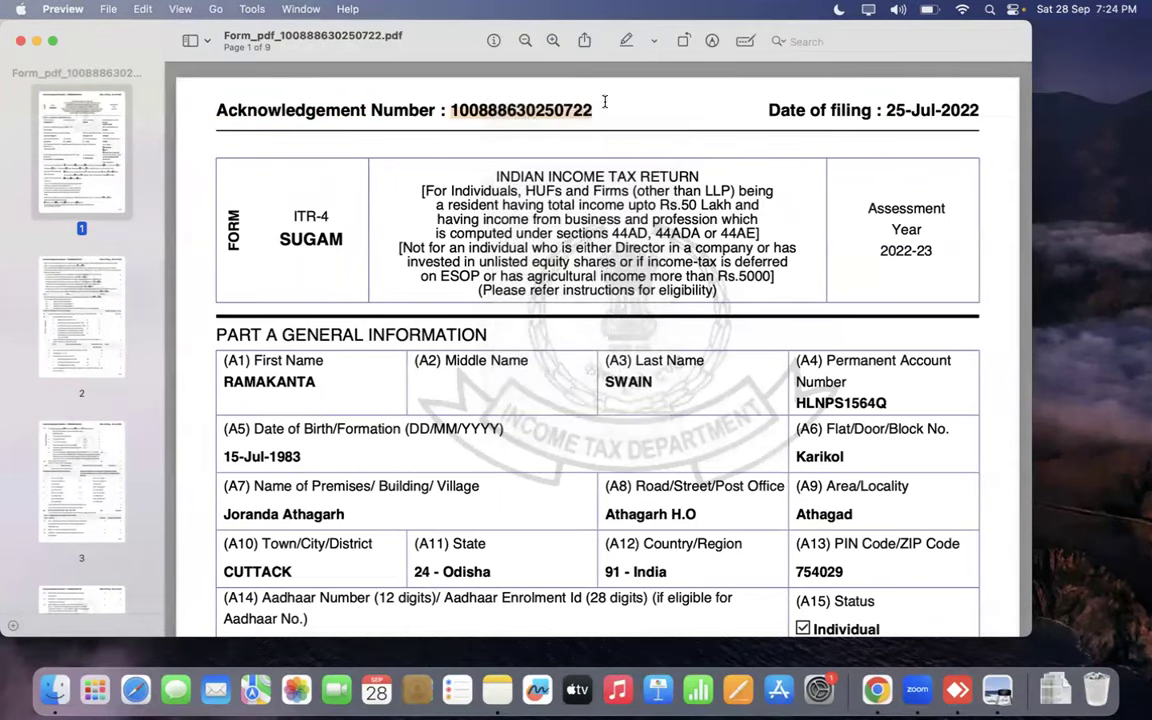
pyautogui.press('super+c')
pyautogui.hotkey('ctrl', 'Right')
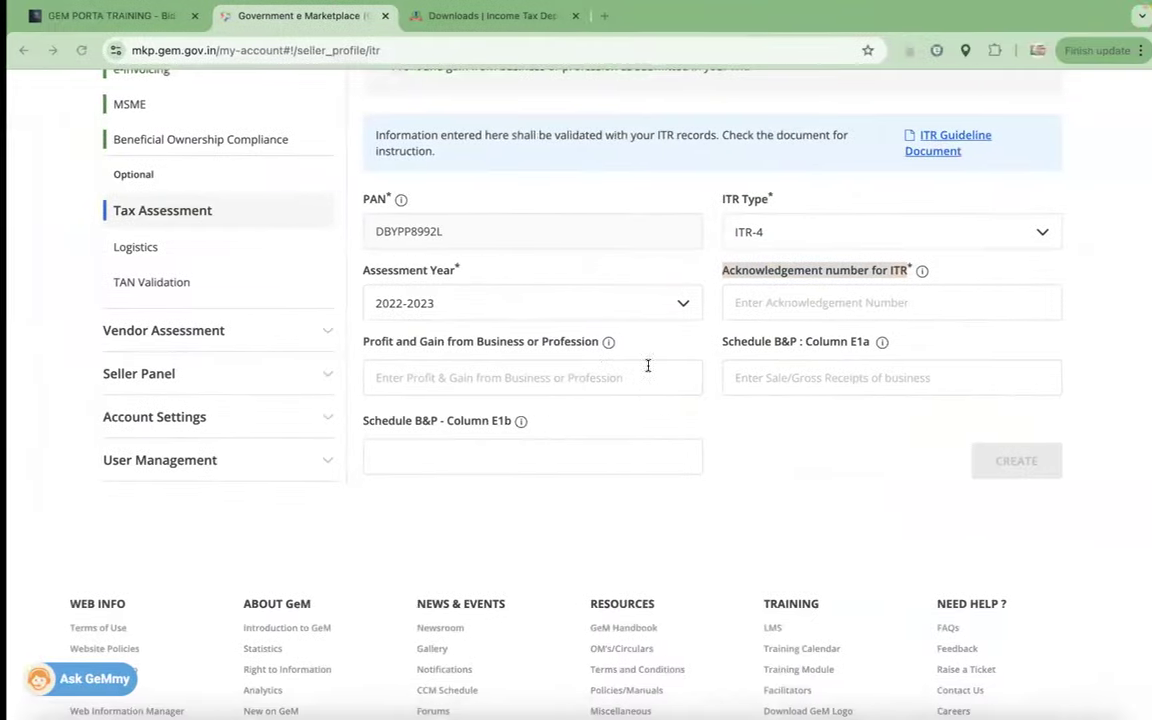
pyautogui.click(571, 377)
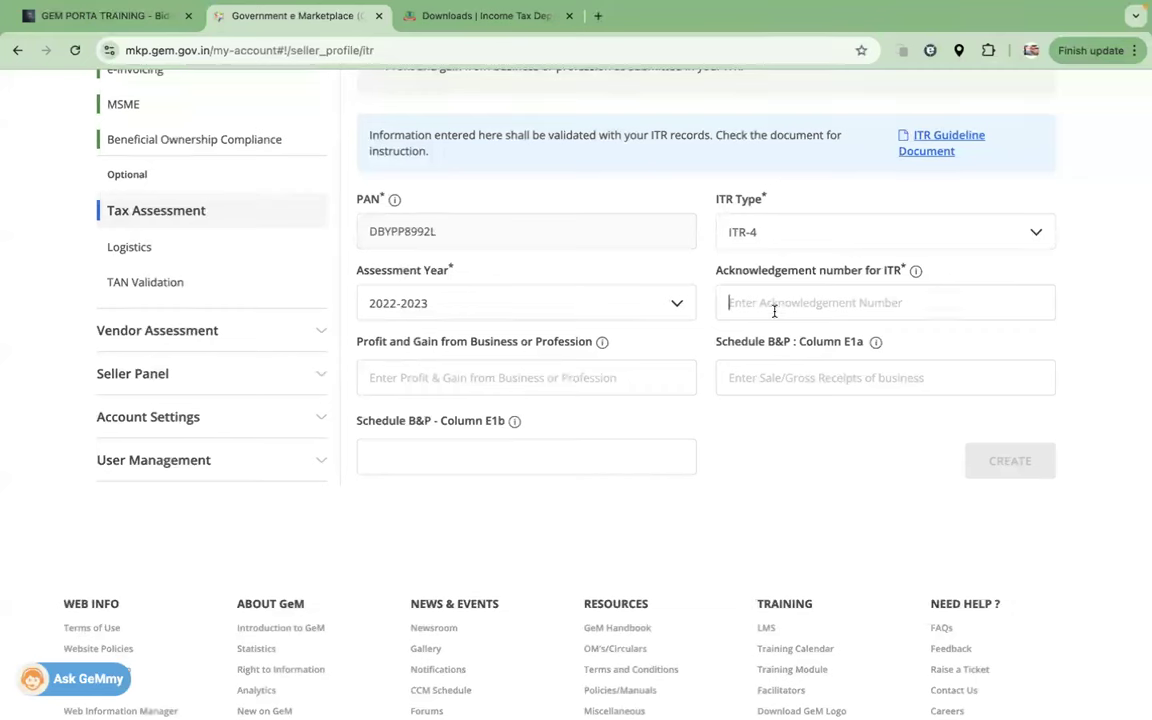
pyautogui.press('super+v')
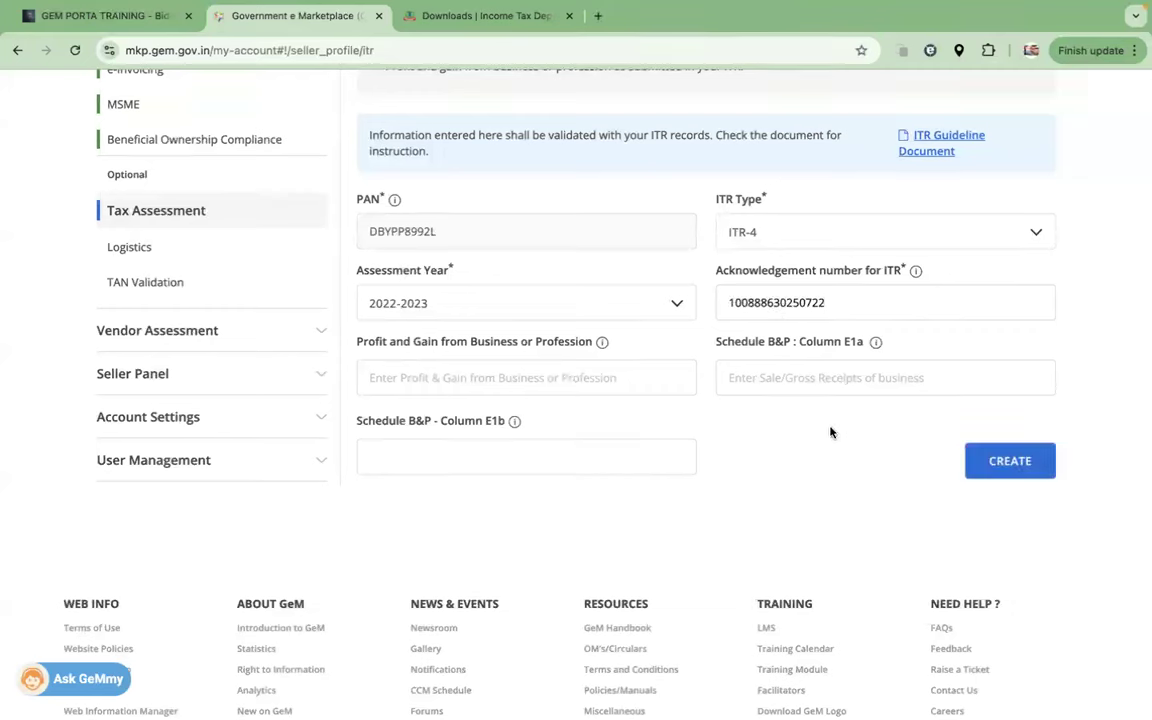
pyautogui.moveTo(345, 341); pyautogui.dragTo(520, 350)
pyautogui.press('super+Tab')
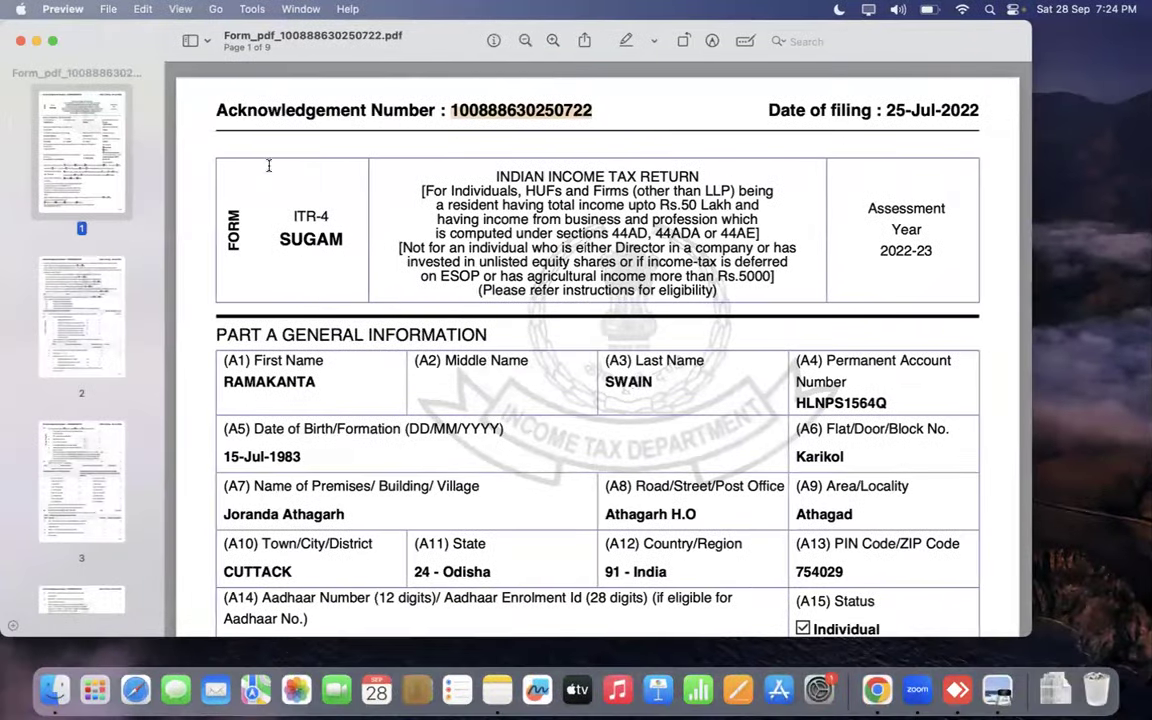
pyautogui.scroll(-4, 268, 165)
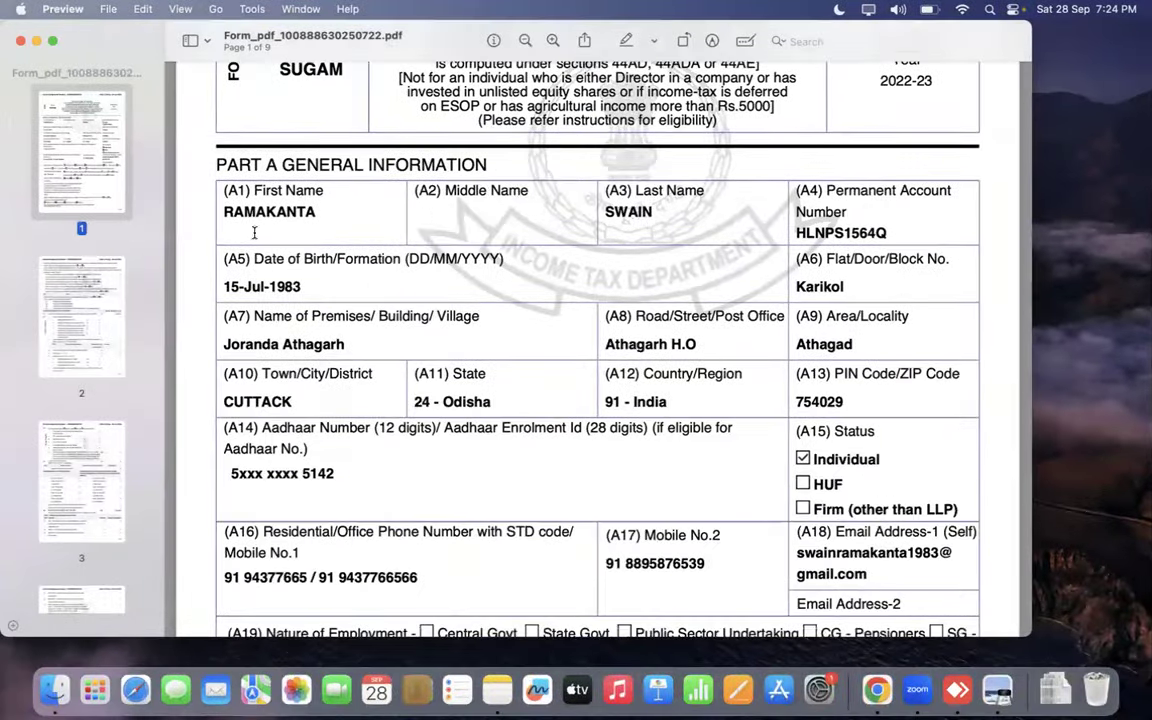
pyautogui.moveTo(280, 166); pyautogui.dragTo(217, 165)
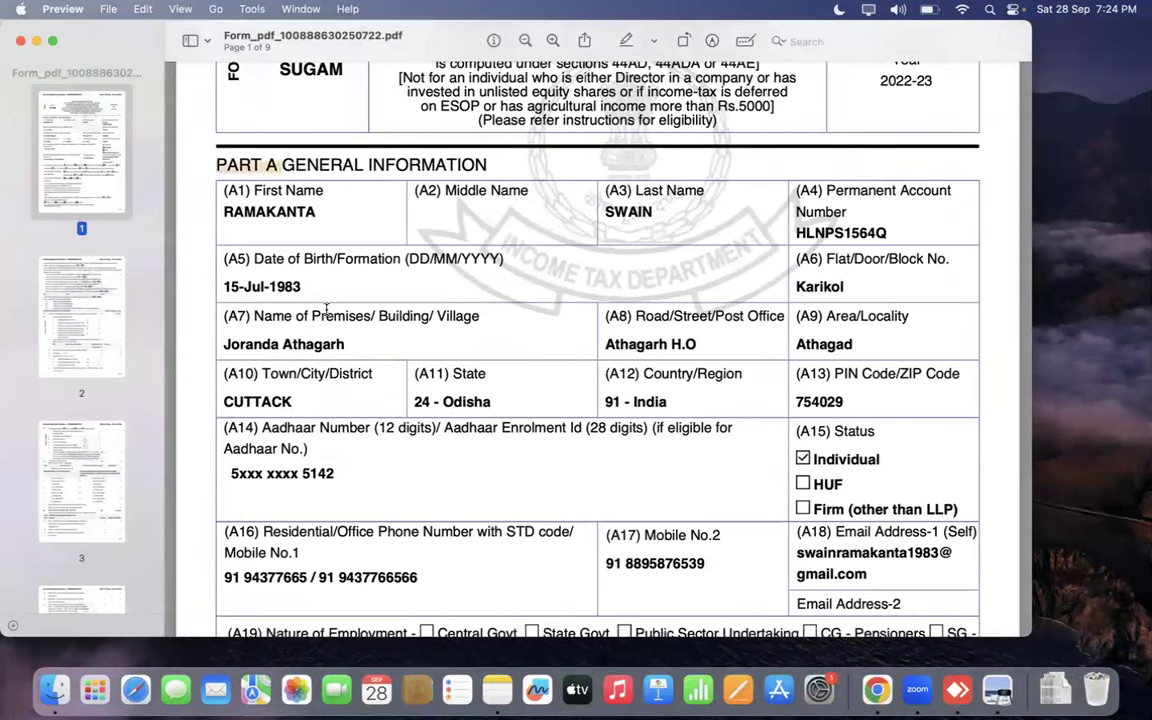
pyautogui.scroll(-15, 326, 310)
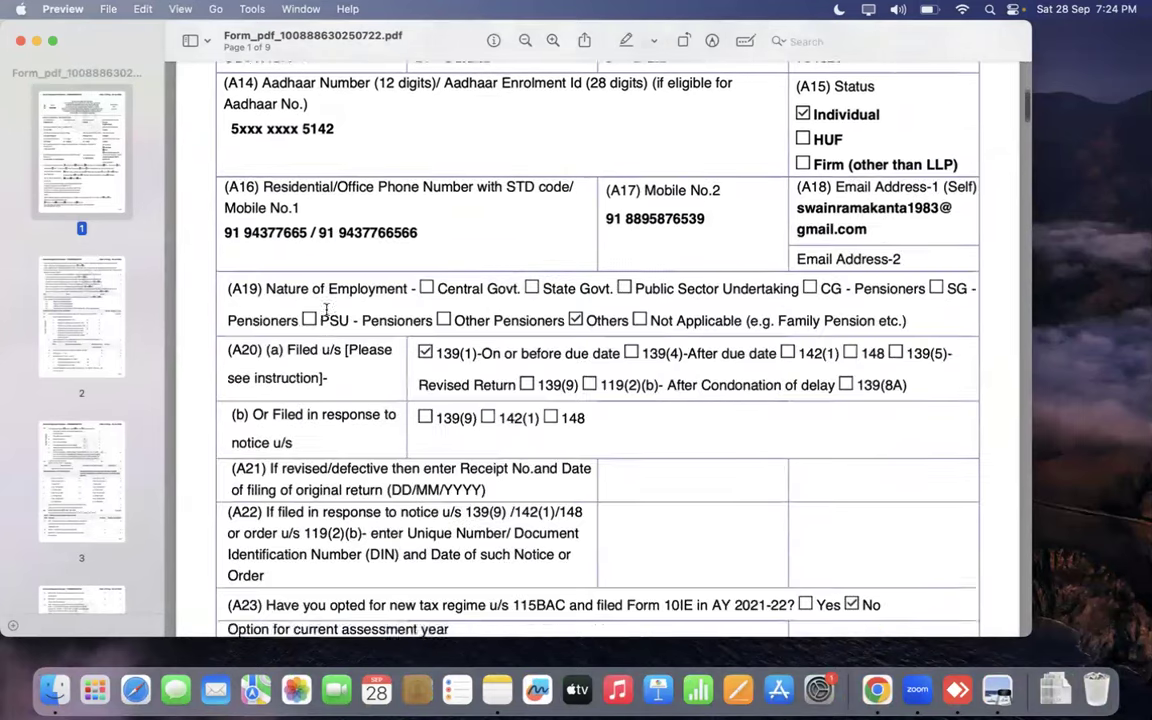
pyautogui.scroll(-6, 326, 310)
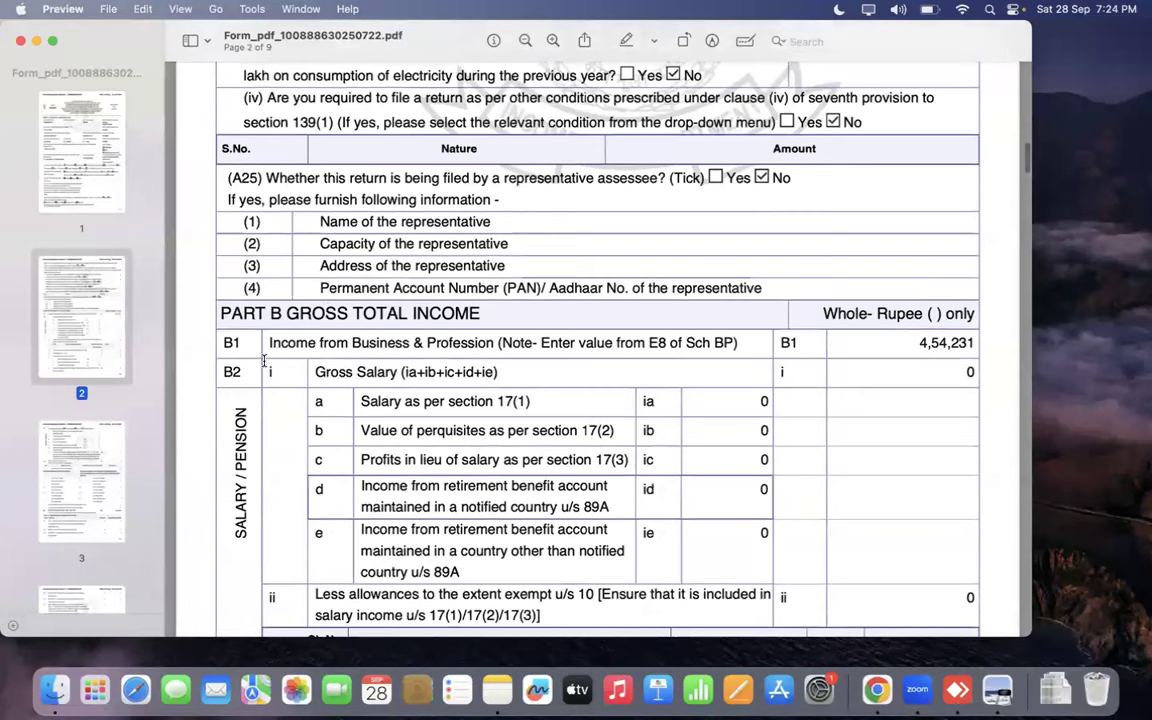
pyautogui.moveTo(291, 313); pyautogui.dragTo(395, 315)
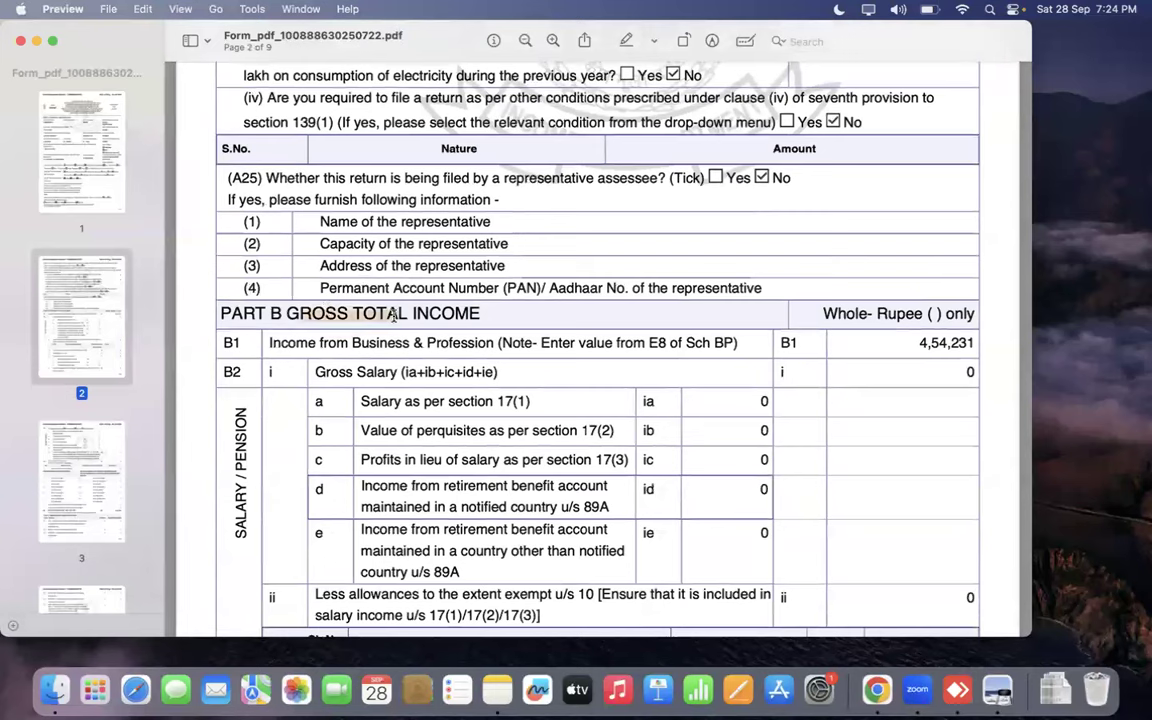
pyautogui.click(317, 349)
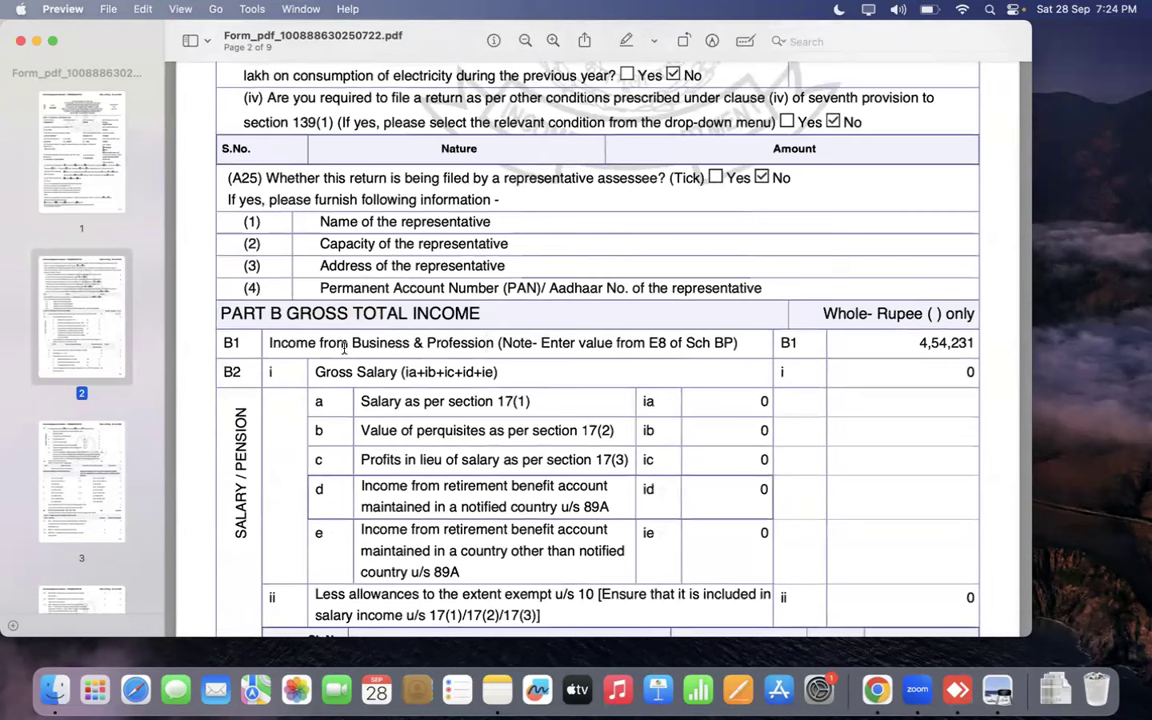
pyautogui.doubleClick(272, 342)
pyautogui.click(918, 341)
pyautogui.moveTo(914, 342); pyautogui.dragTo(973, 343)
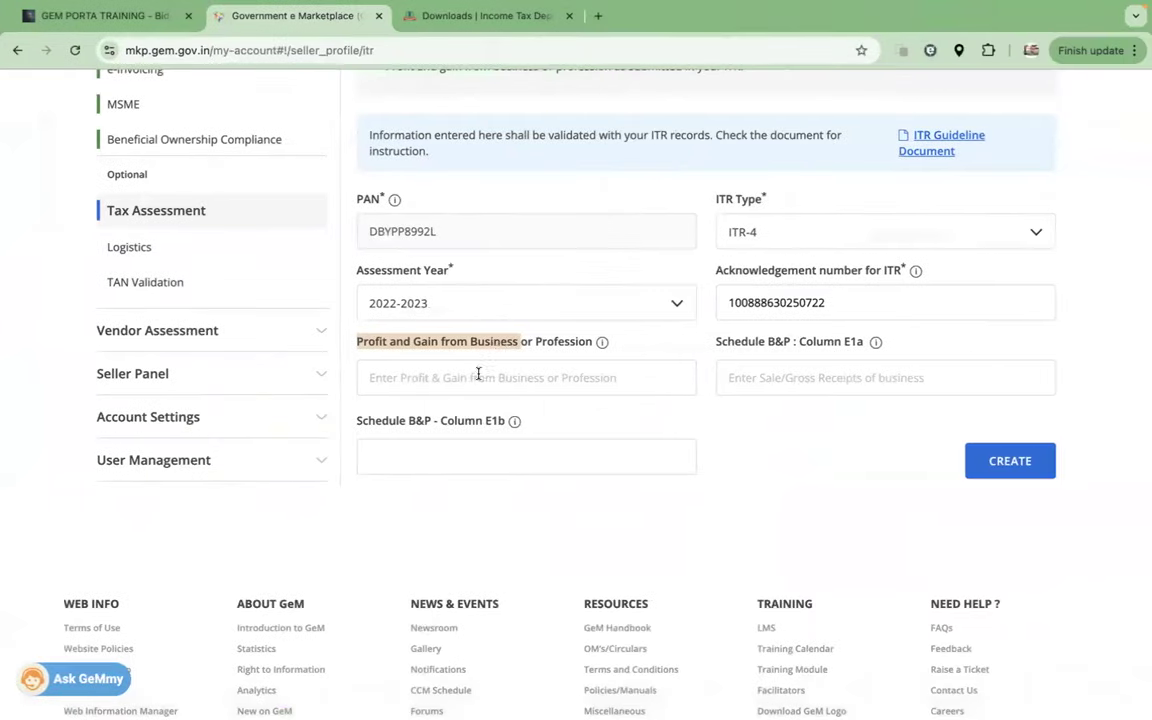
pyautogui.click(475, 375)
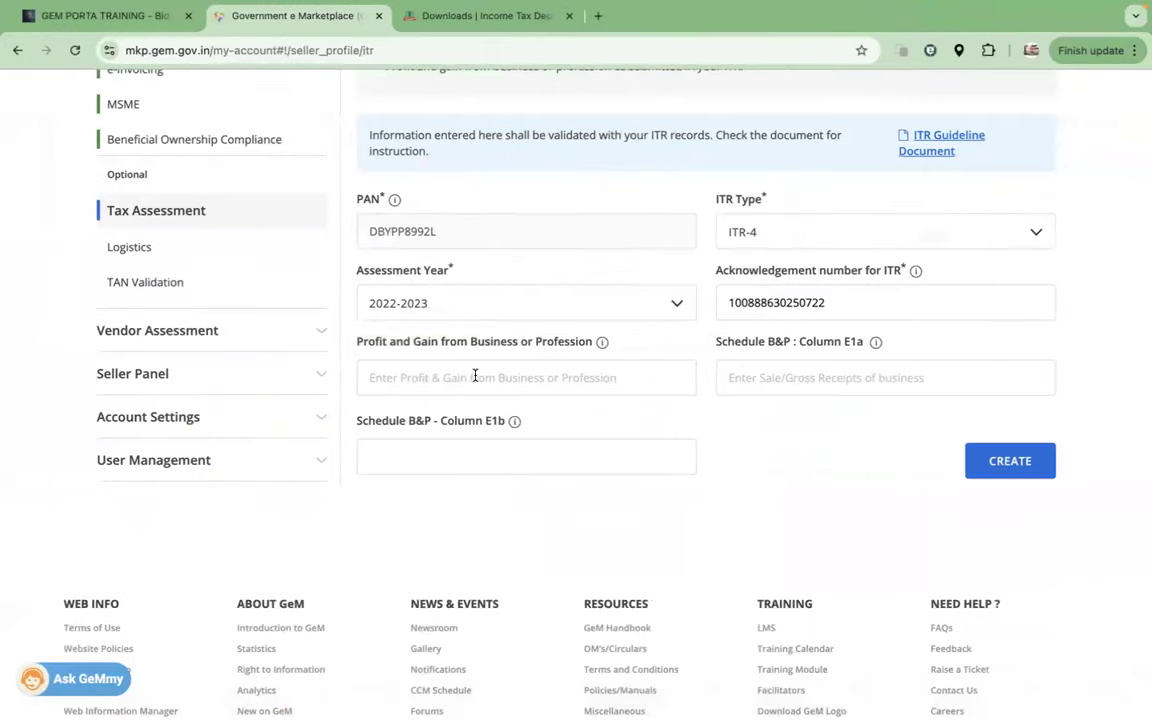
# Step: Enter 454321 as Profit and Gain from Business or Profession
pyautogui.write('45432')
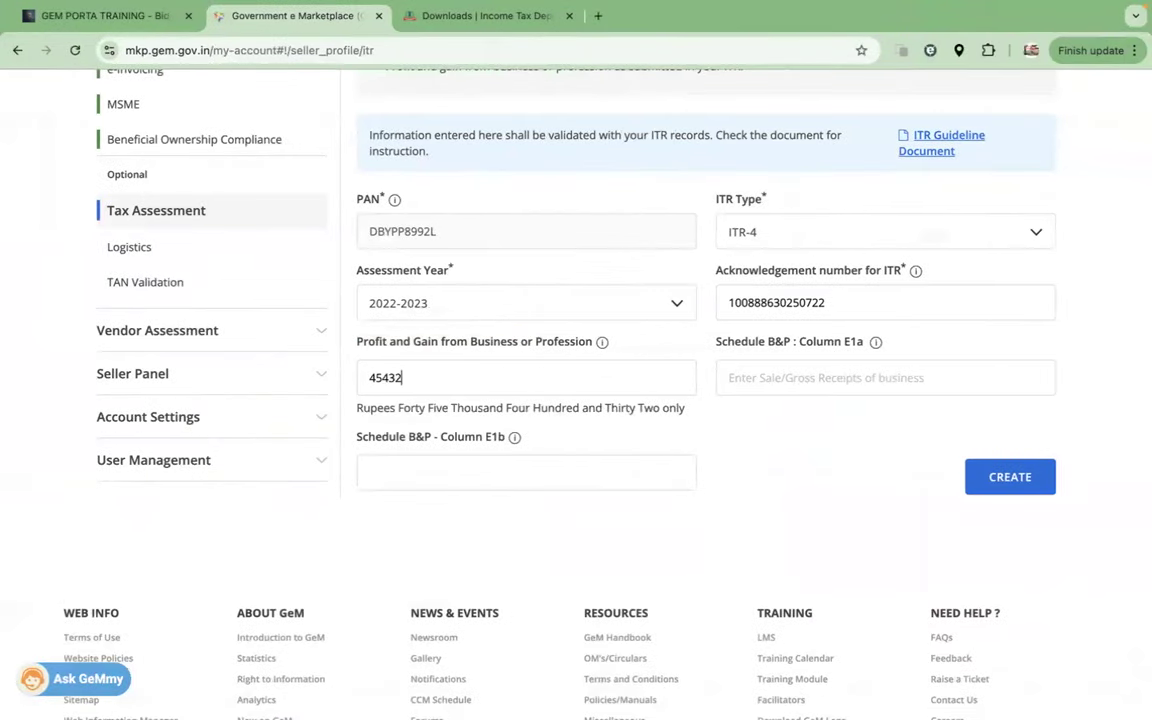
pyautogui.write('1')
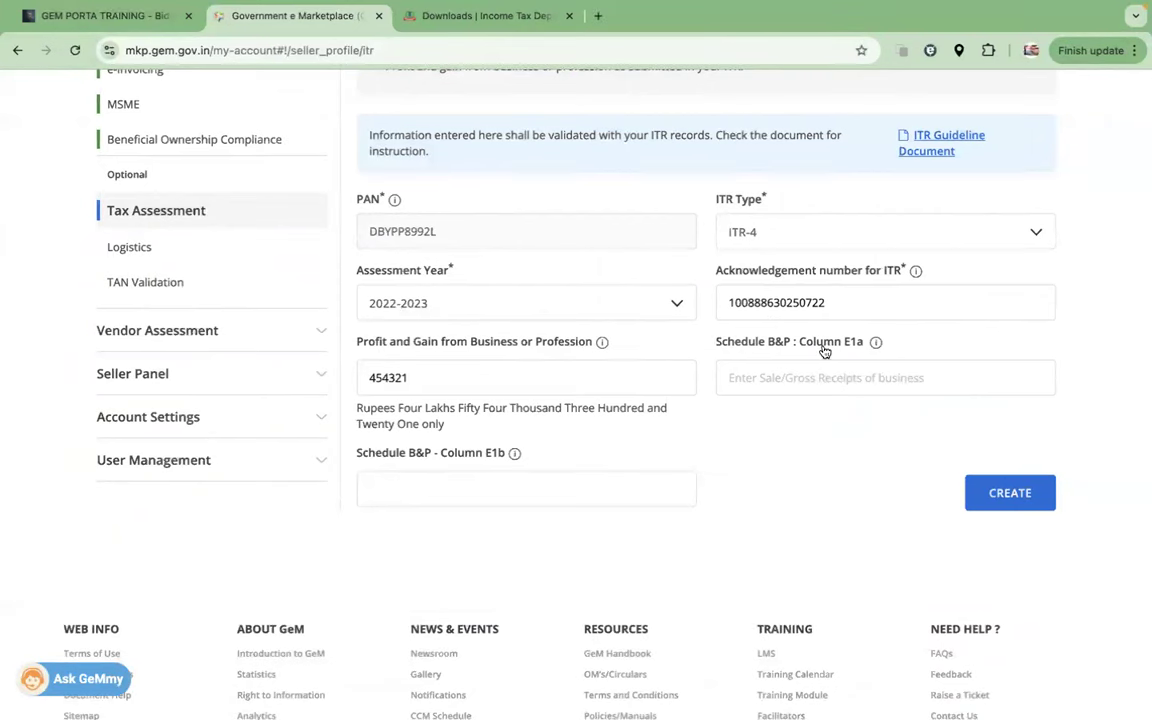
pyautogui.moveTo(861, 347); pyautogui.dragTo(804, 346)
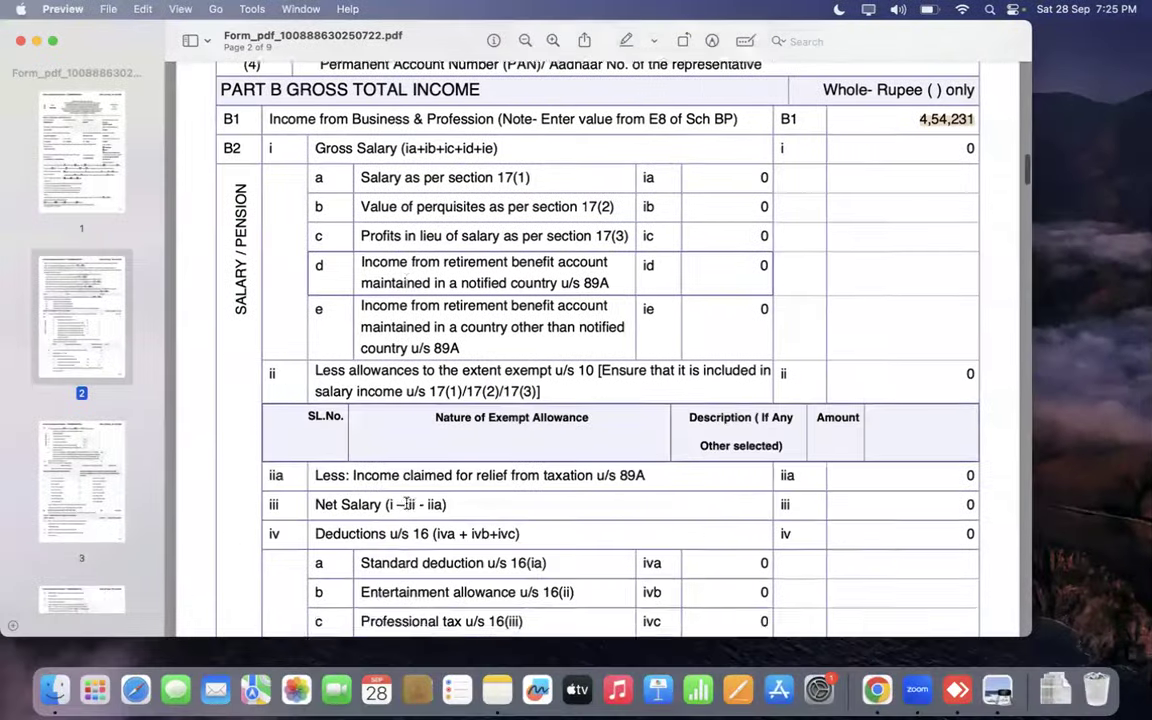
pyautogui.scroll(-15, 406, 503)
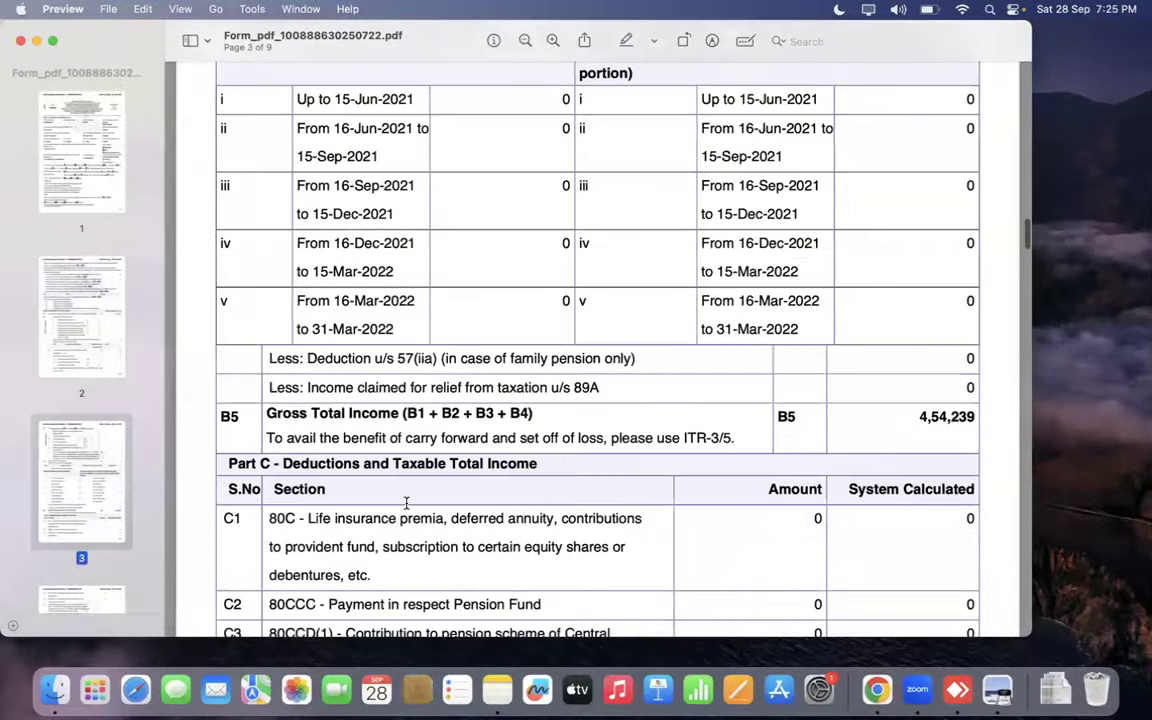
pyautogui.scroll(-8, 404, 503)
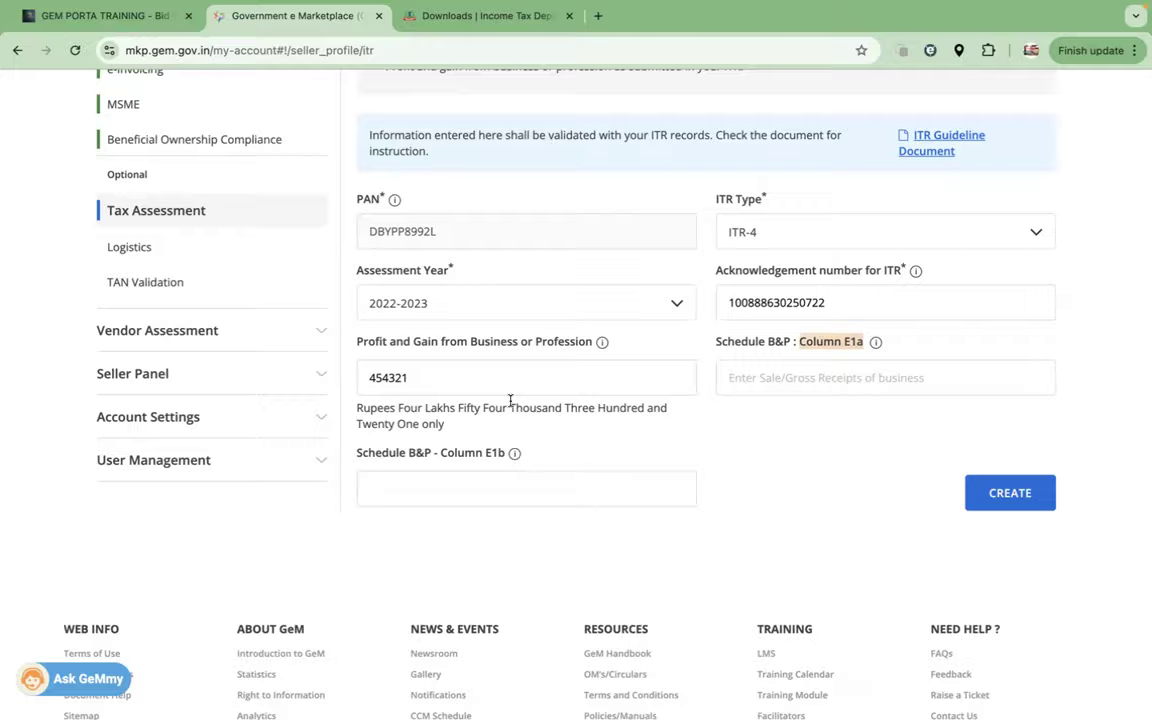
pyautogui.hotkey('ctrl', 'Left')
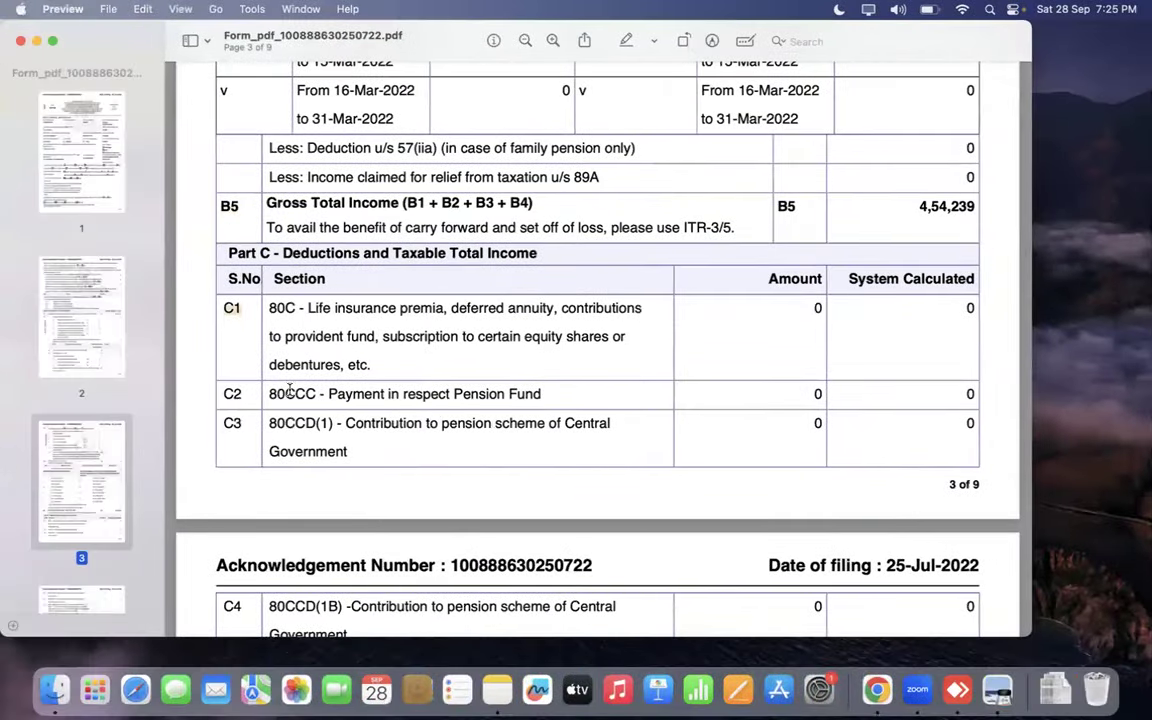
pyautogui.scroll(-20, 289, 390)
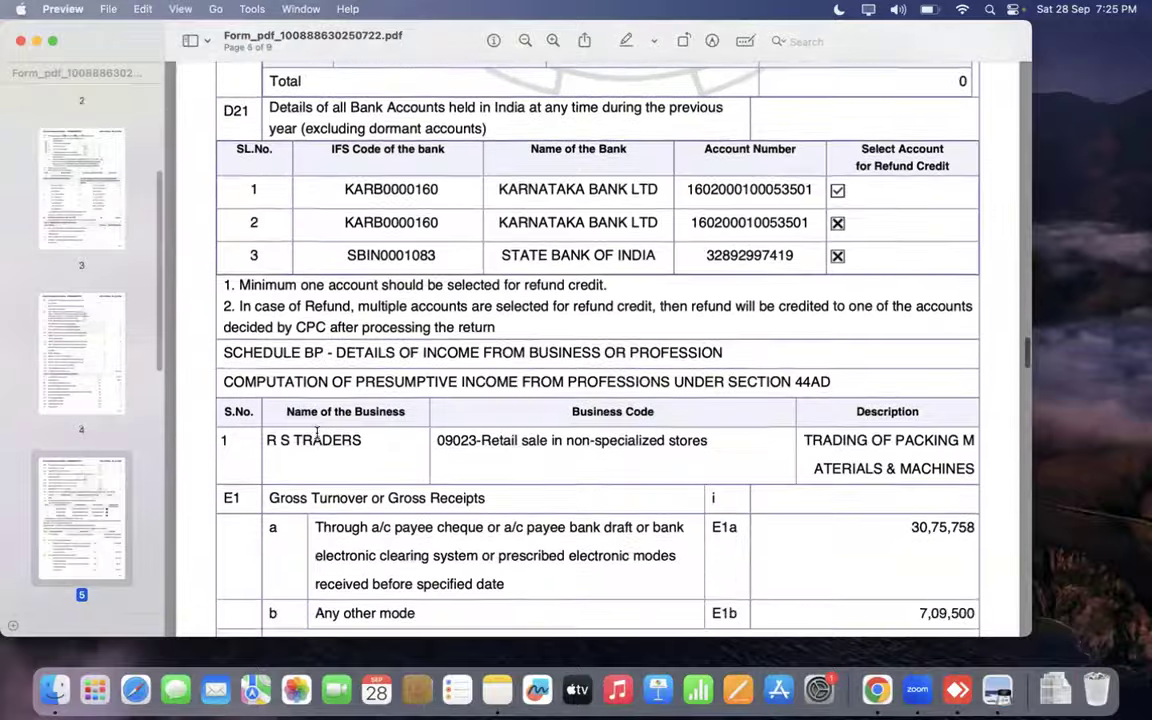
pyautogui.scroll(-5, 318, 432)
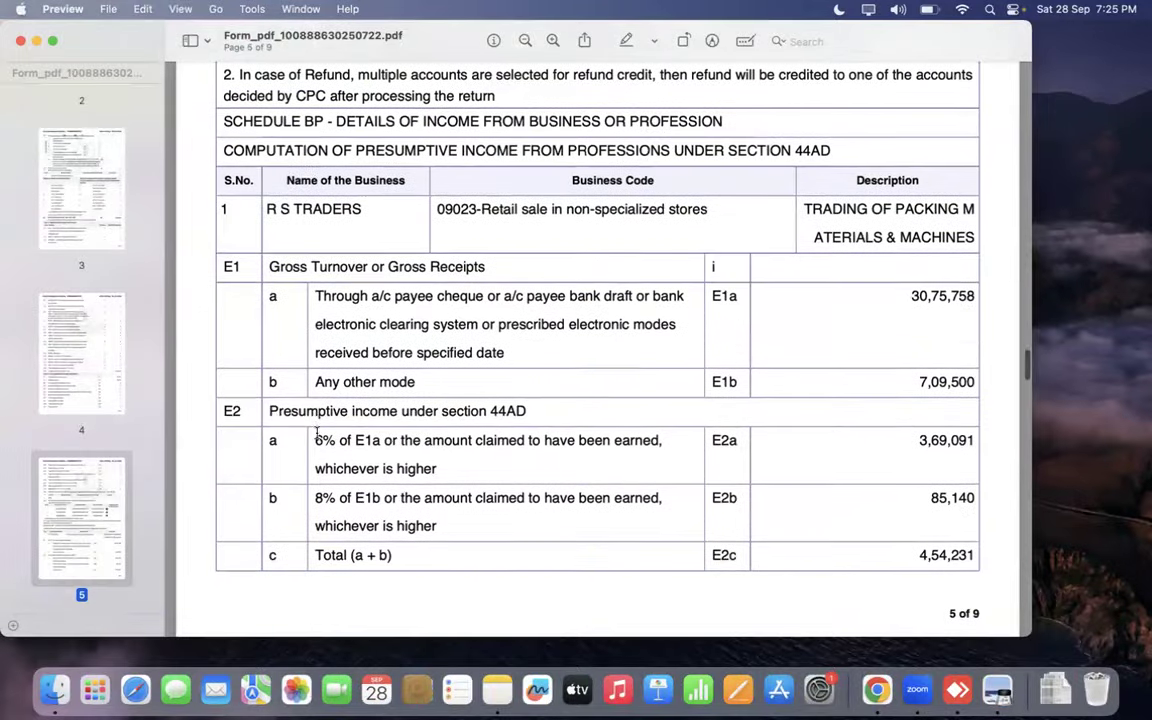
pyautogui.click(266, 293)
pyautogui.moveTo(910, 292); pyautogui.dragTo(977, 296)
pyautogui.press('super+Tab')
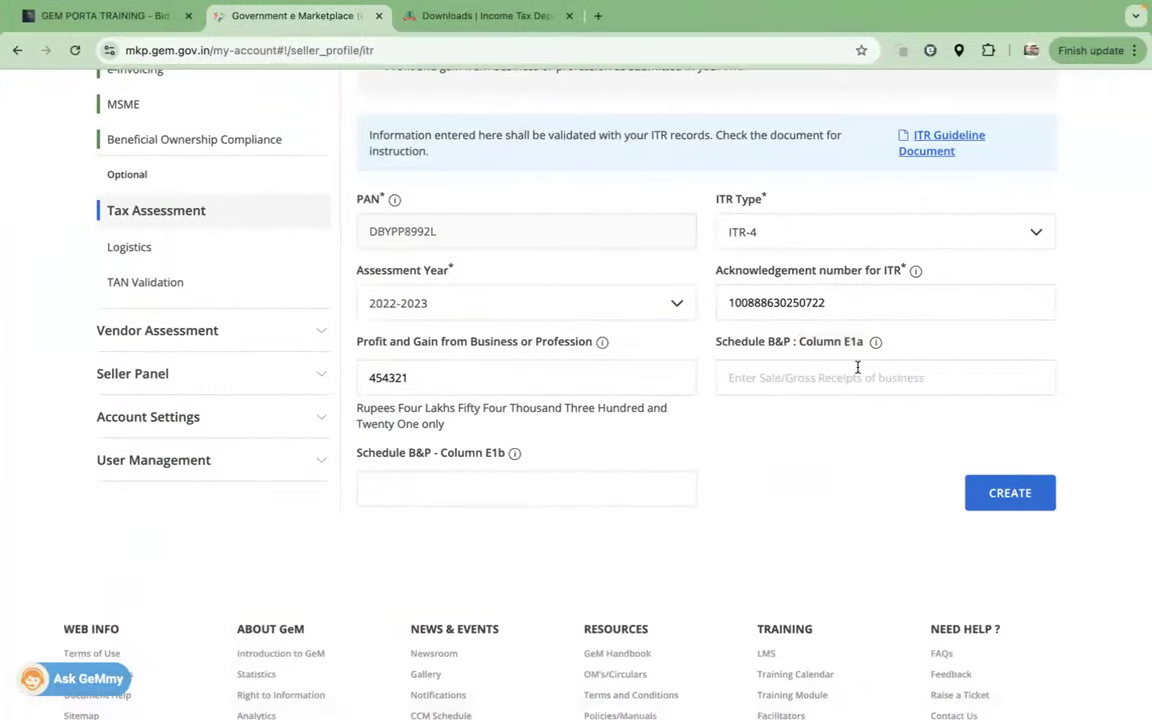
# Step: Enter 3075758 in Schedule B&P Column E1a and 709500 in Column E1b
pyautogui.write('30')
pyautogui.press('super+Tab')
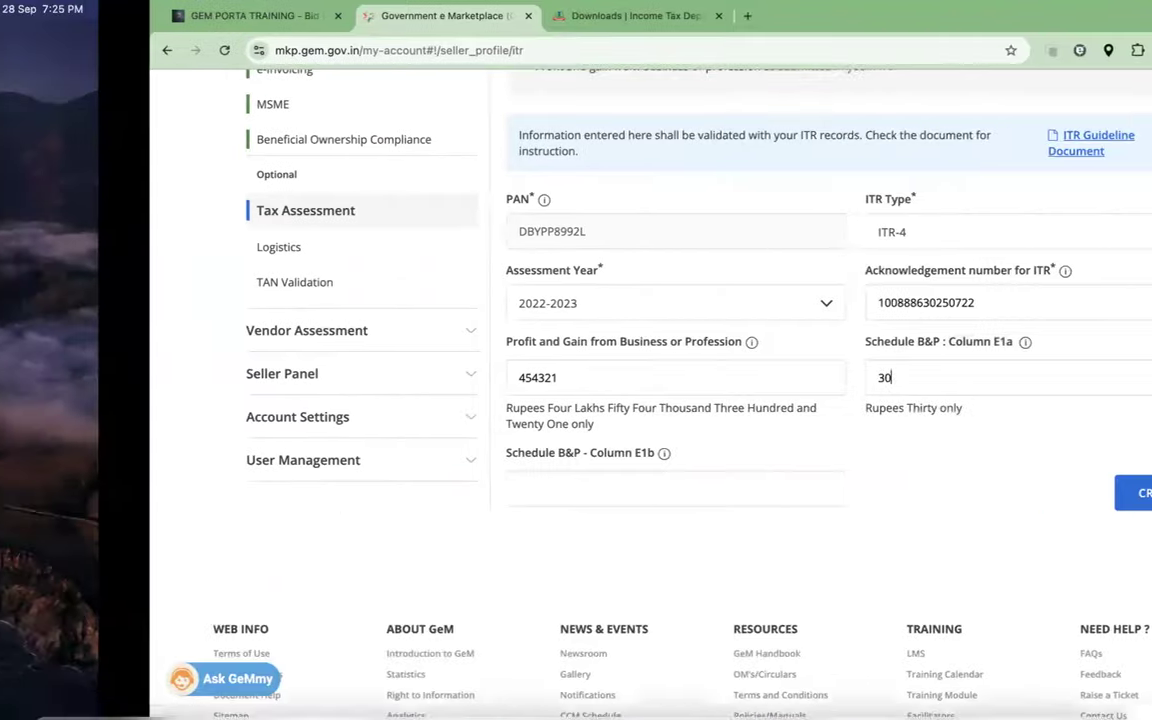
pyautogui.press('super+Tab')
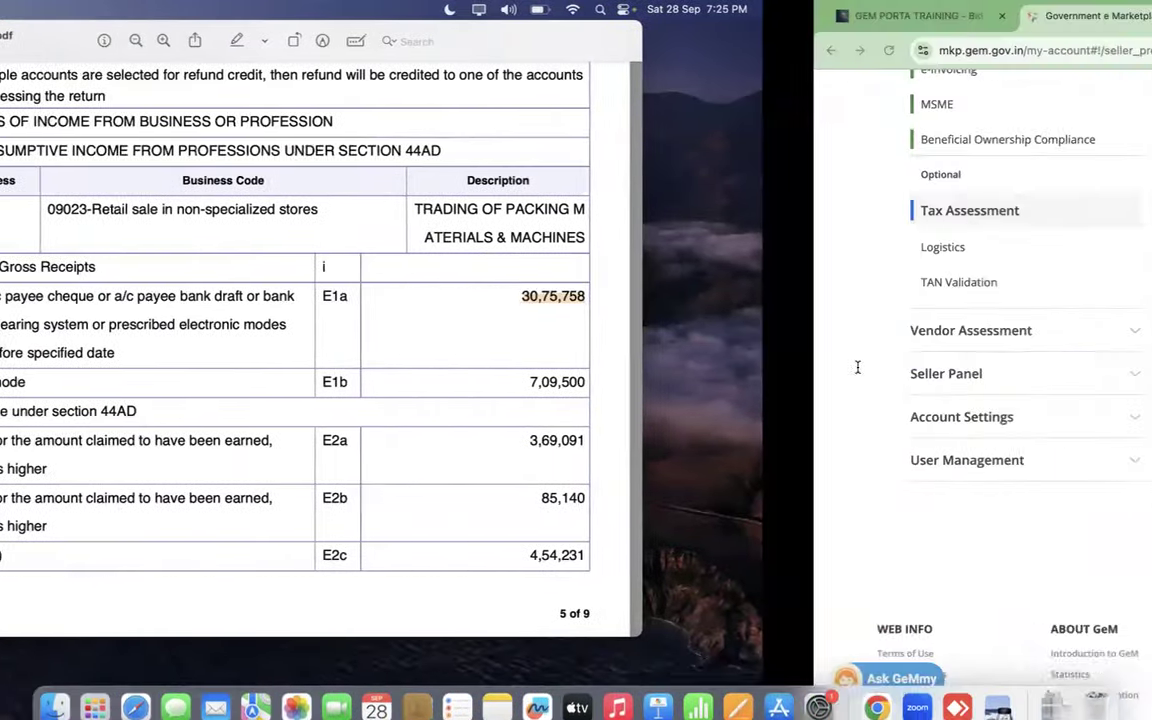
pyautogui.write('5758')
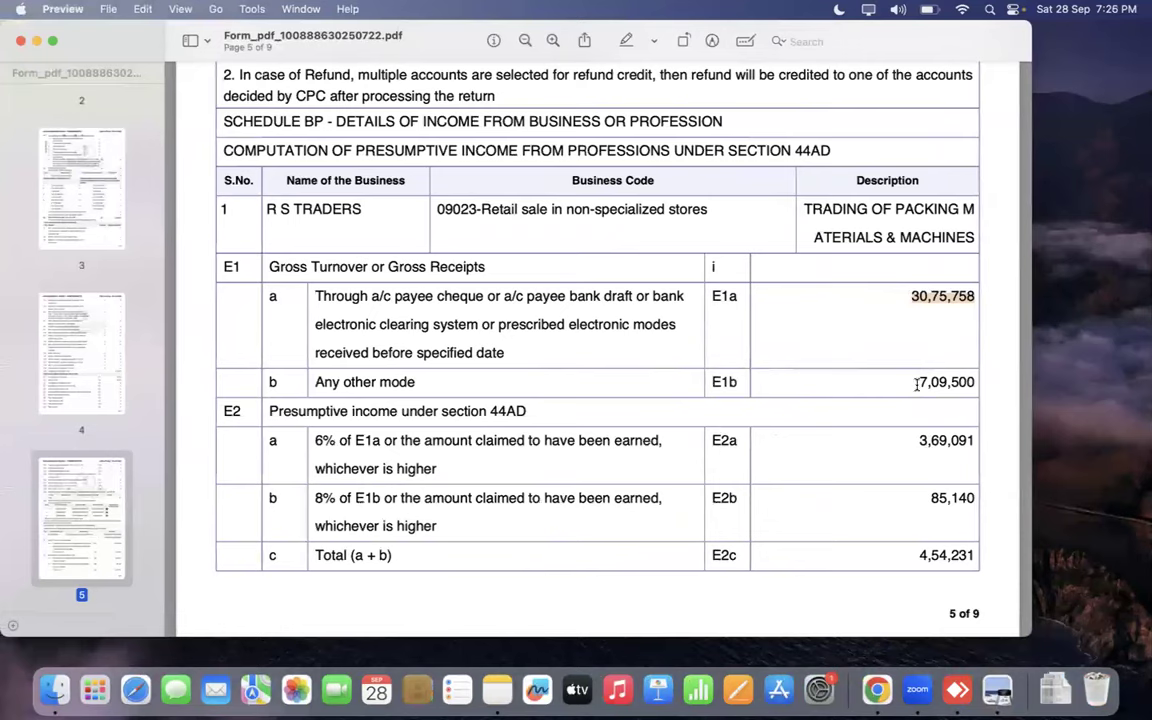
pyautogui.moveTo(917, 384); pyautogui.dragTo(973, 382)
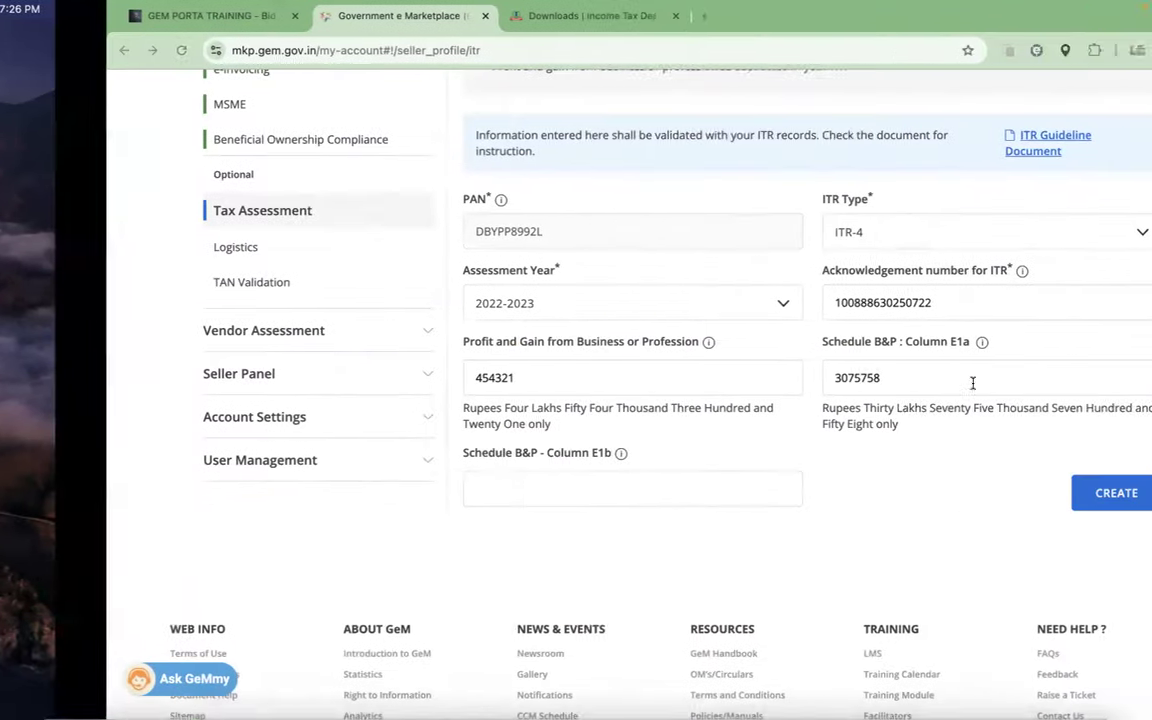
pyautogui.click(514, 500)
pyautogui.write('709500')
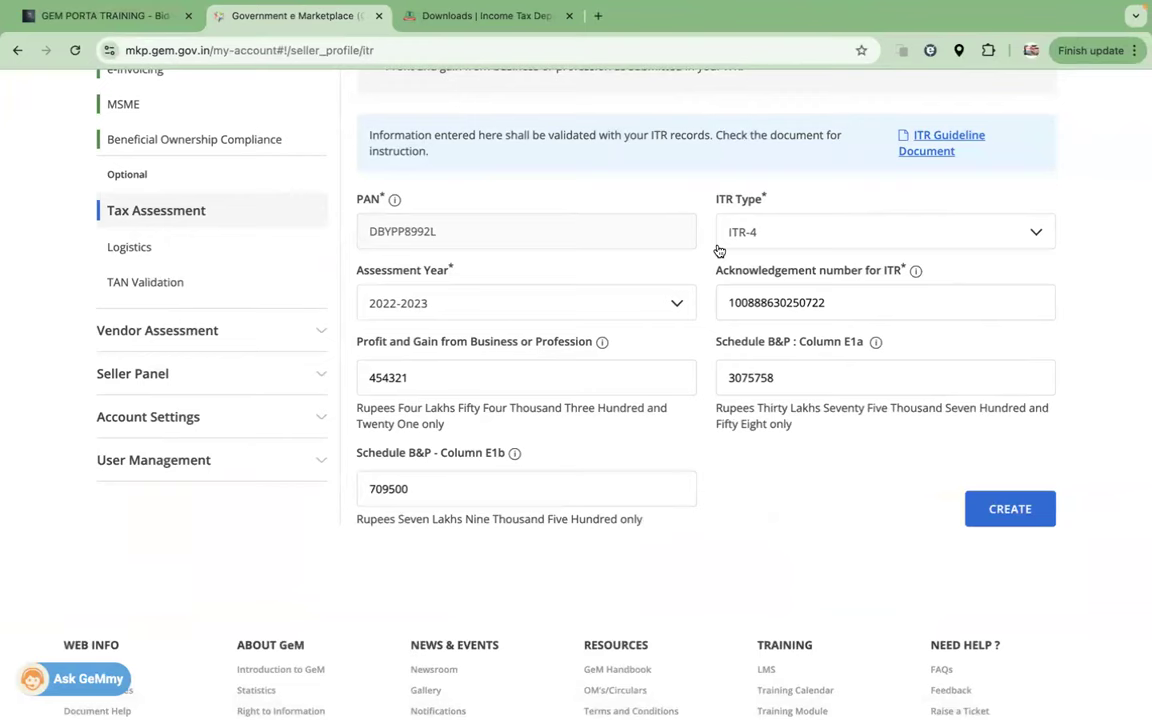
# Step: Create the ITR-4 assessment entry, verify it, and reopen it for editing to check the PAN
pyautogui.click(1018, 514)
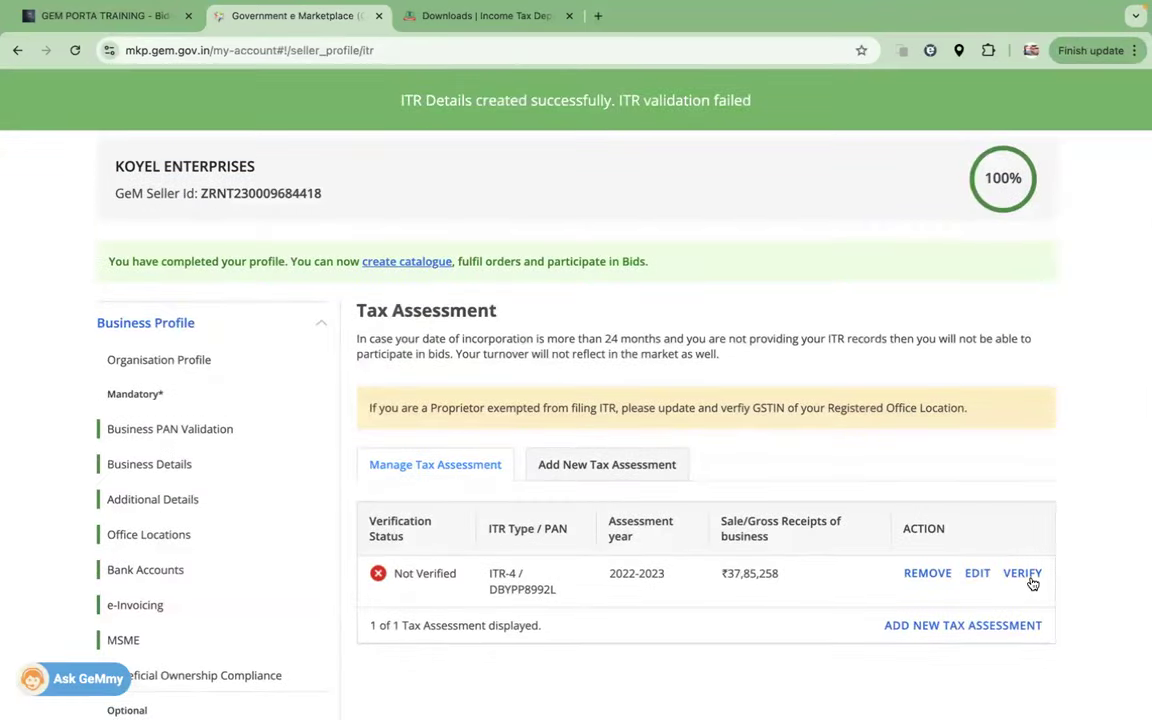
pyautogui.click(1022, 573)
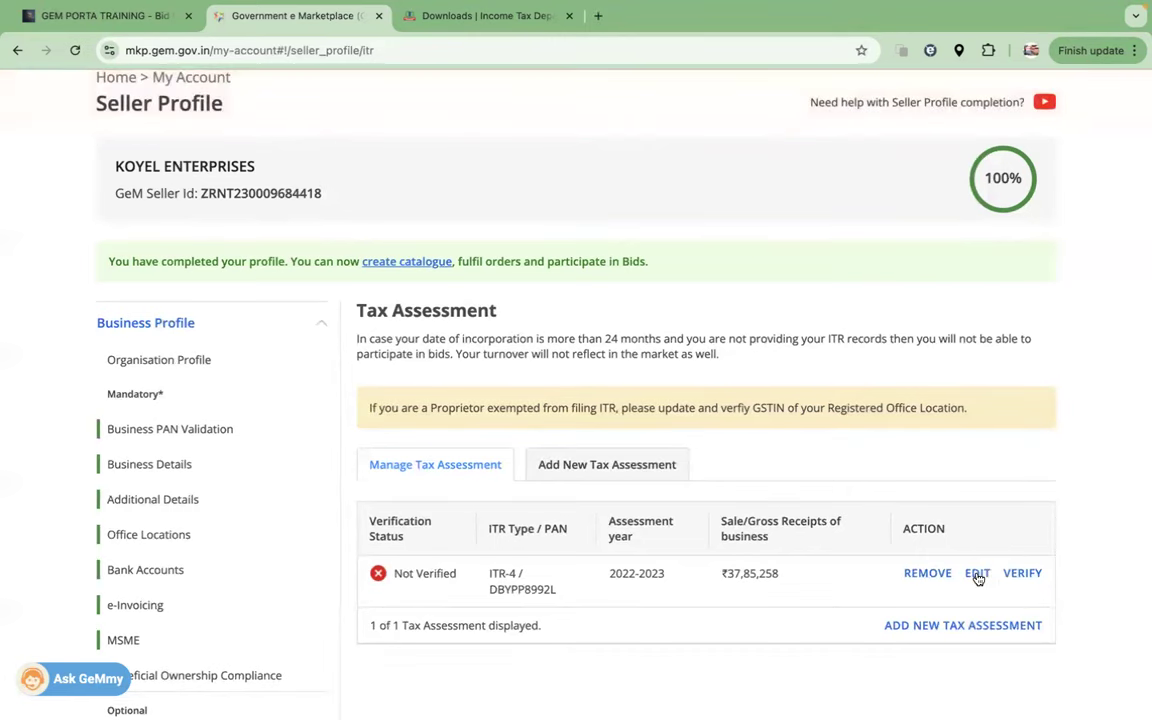
pyautogui.click(977, 573)
pyautogui.scroll(-6, 714, 557)
pyautogui.scroll(1, 600, 290)
pyautogui.moveTo(435, 222); pyautogui.dragTo(353, 224)
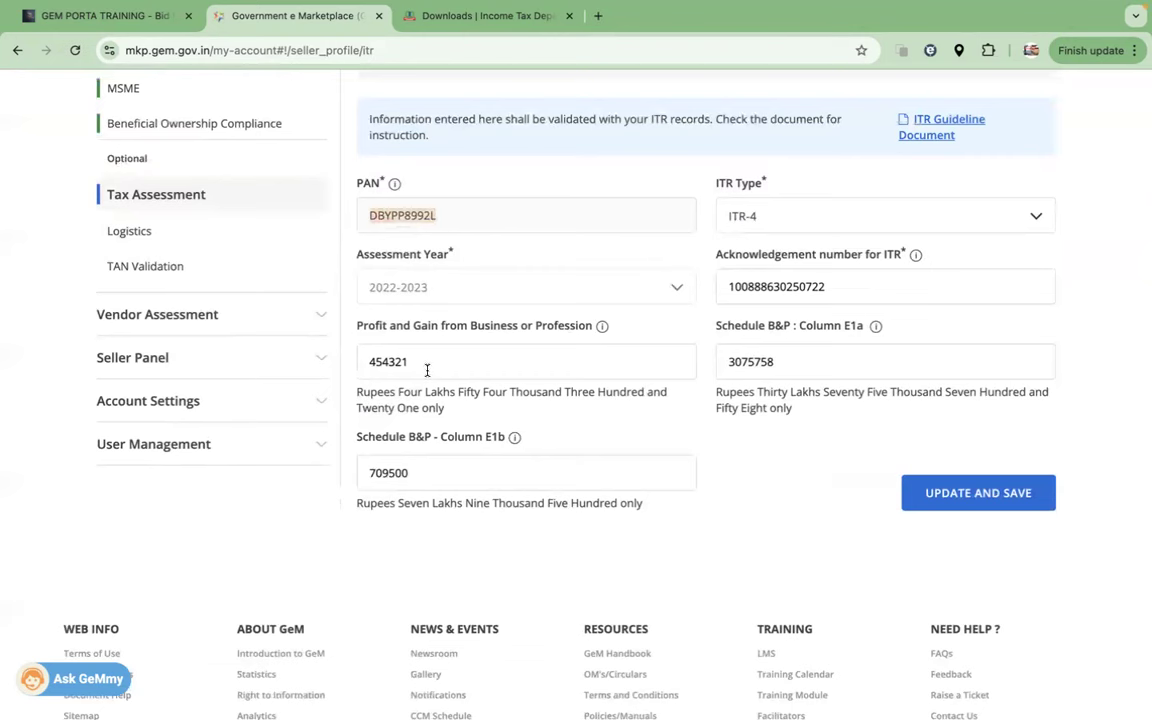
# Step: Check B5 in the ITR PDF and change Profit and Gain from 454321 to 454239
pyautogui.moveTo(419, 368); pyautogui.dragTo(362, 370)
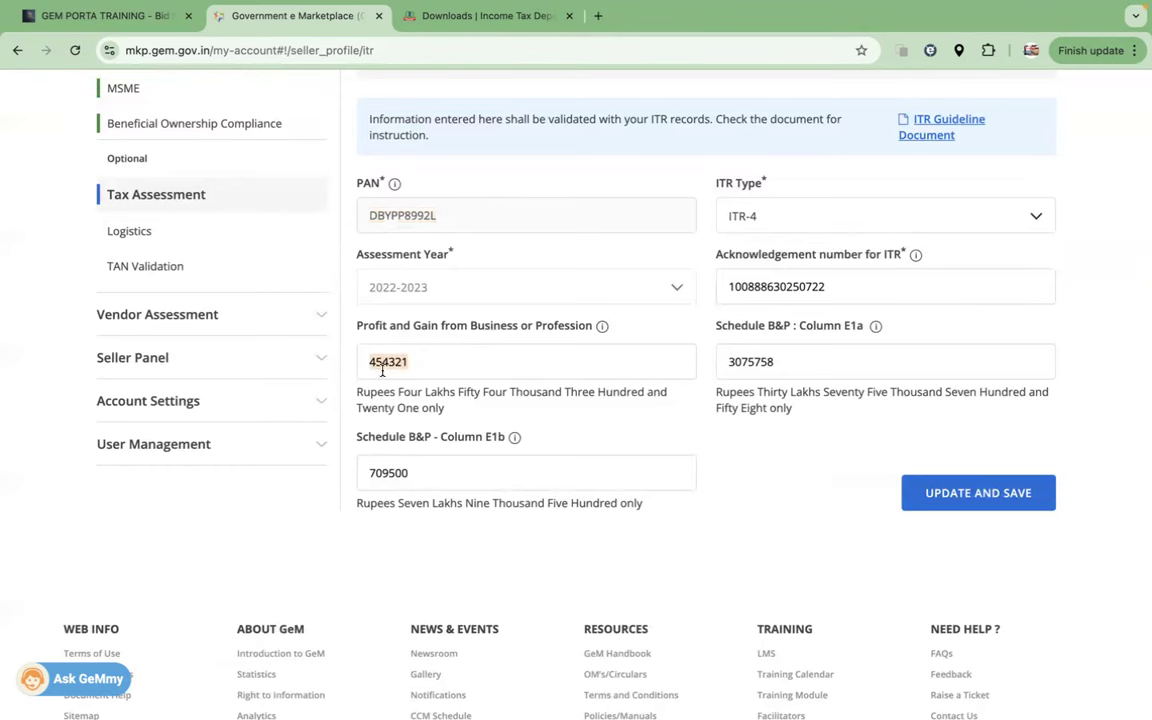
pyautogui.hotkey('ctrl', 'Right')
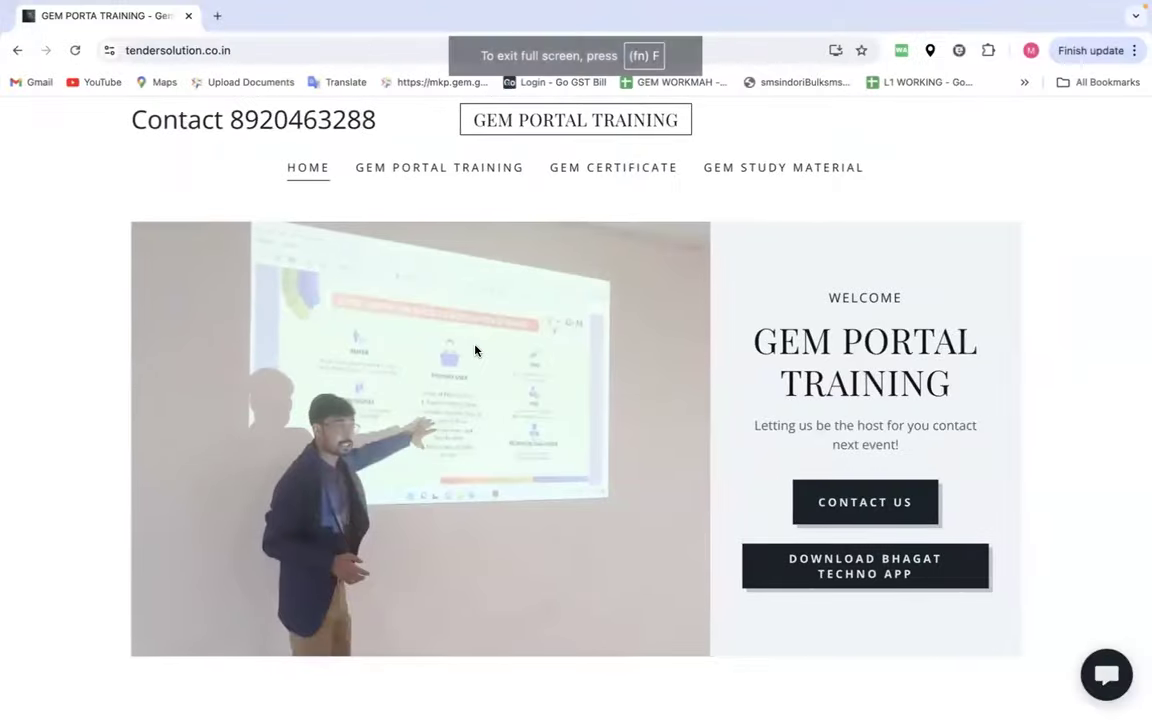
pyautogui.hotkey('ctrl', 'Left')
pyautogui.hotkey('ctrl', 'Left')
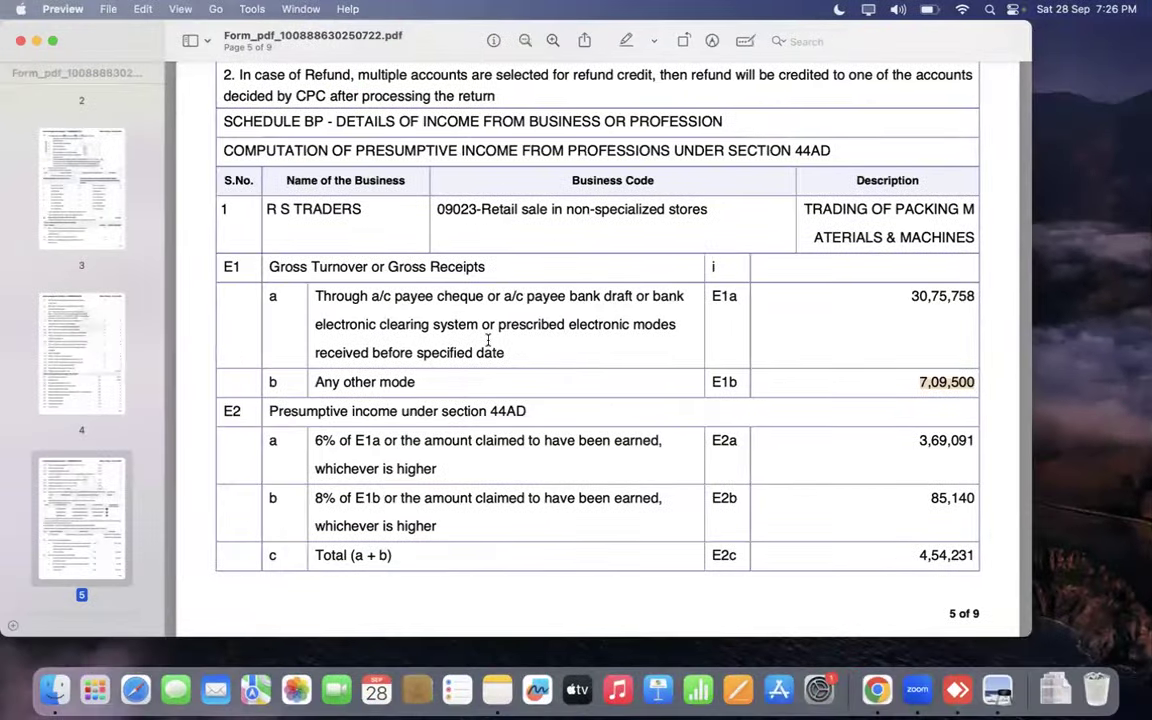
pyautogui.scroll(10, 488, 330)
pyautogui.scroll(15, 488, 340)
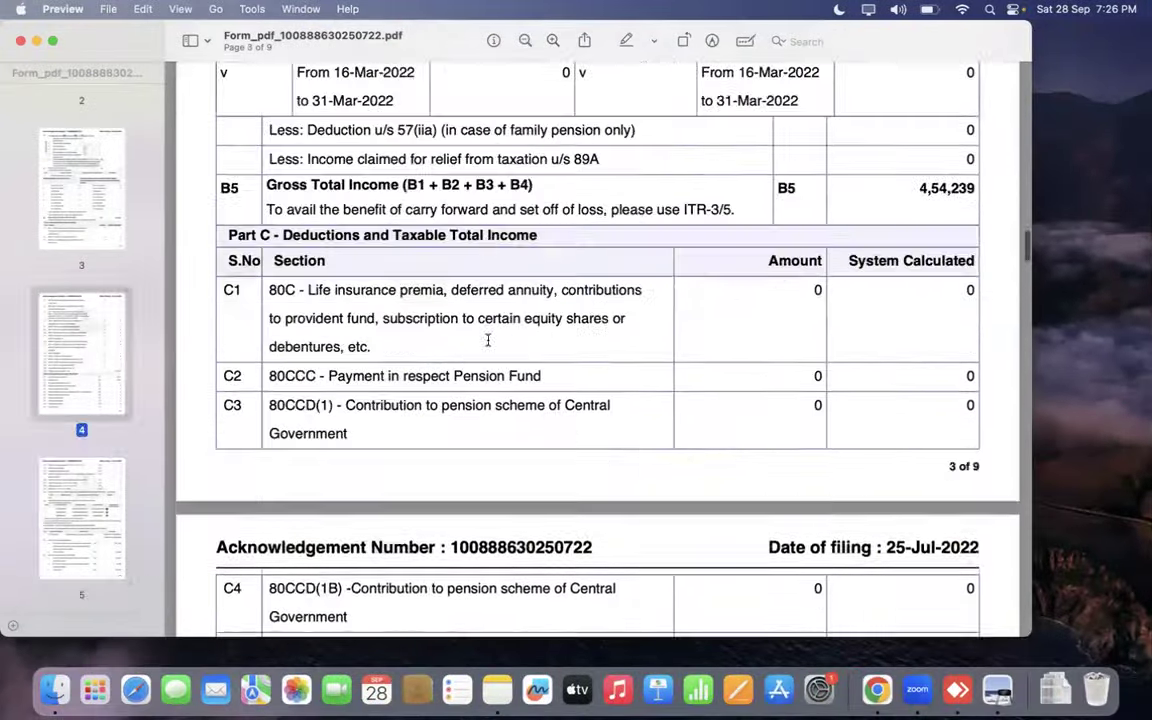
pyautogui.scroll(-5, 488, 340)
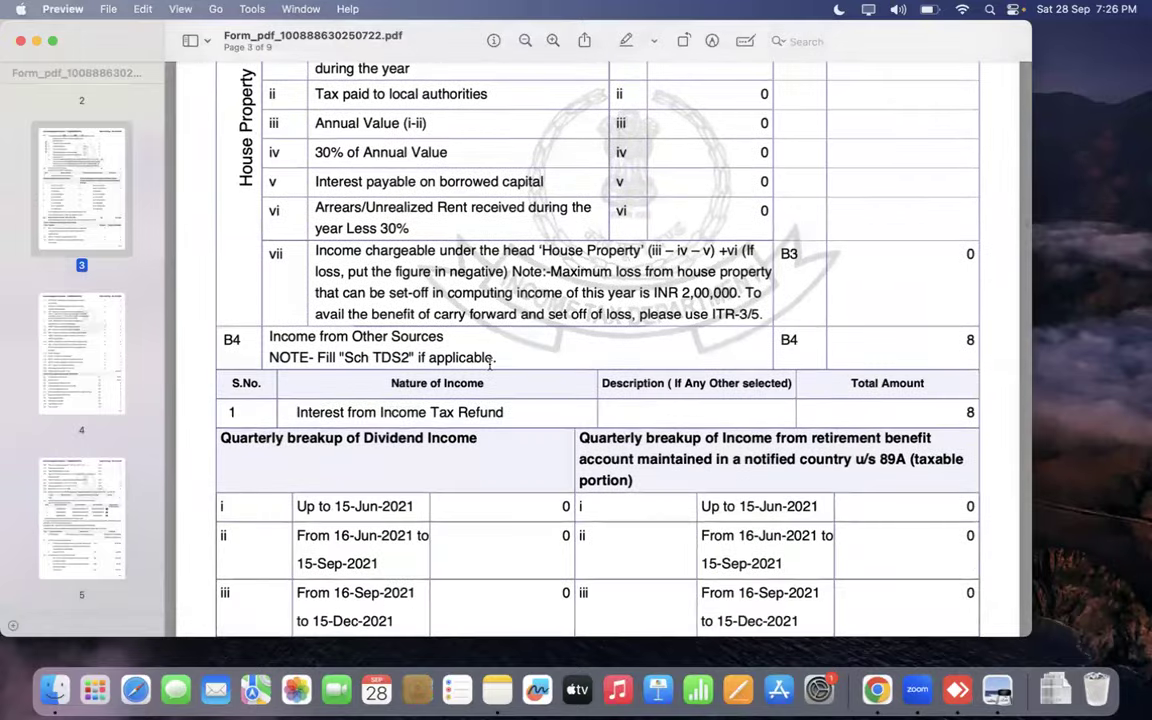
pyautogui.scroll(-8, 580, 340)
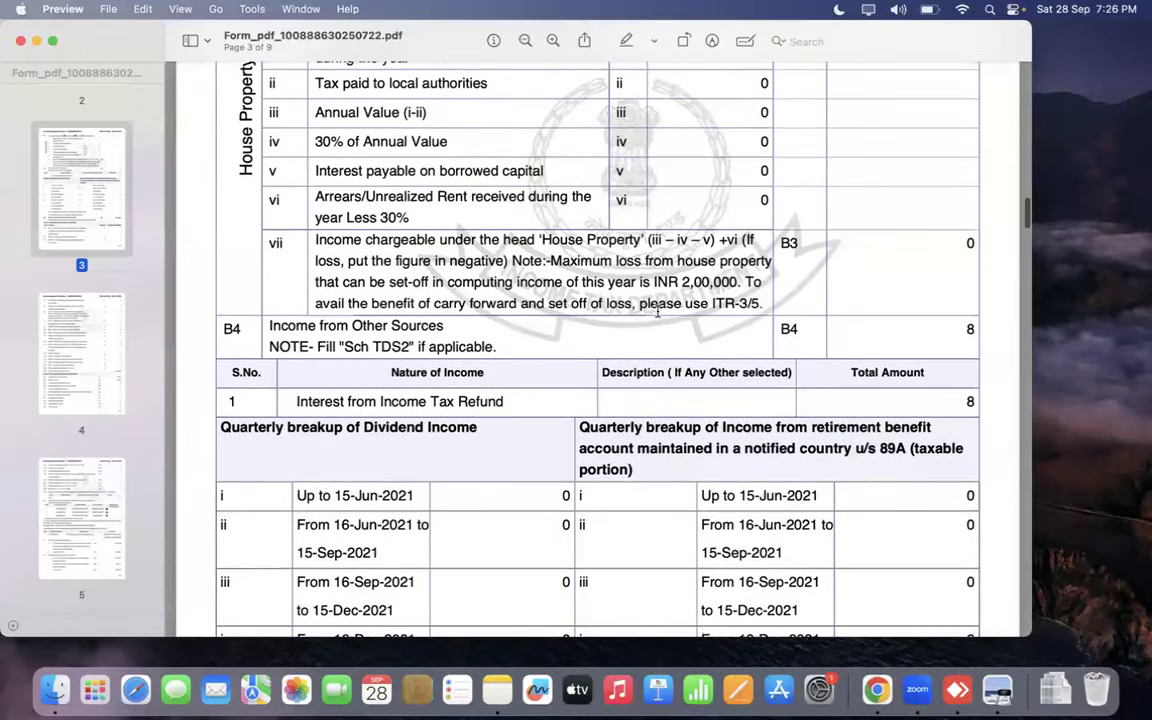
pyautogui.scroll(-2, 657, 311)
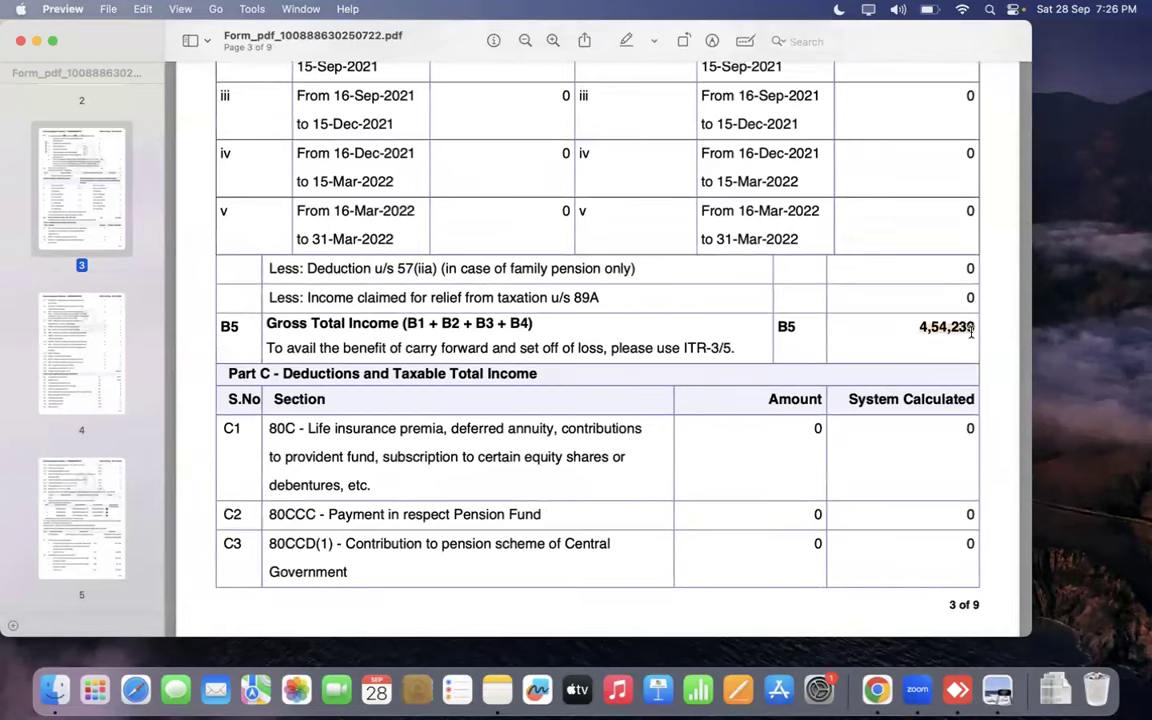
pyautogui.hotkey('ctrl', 'Right')
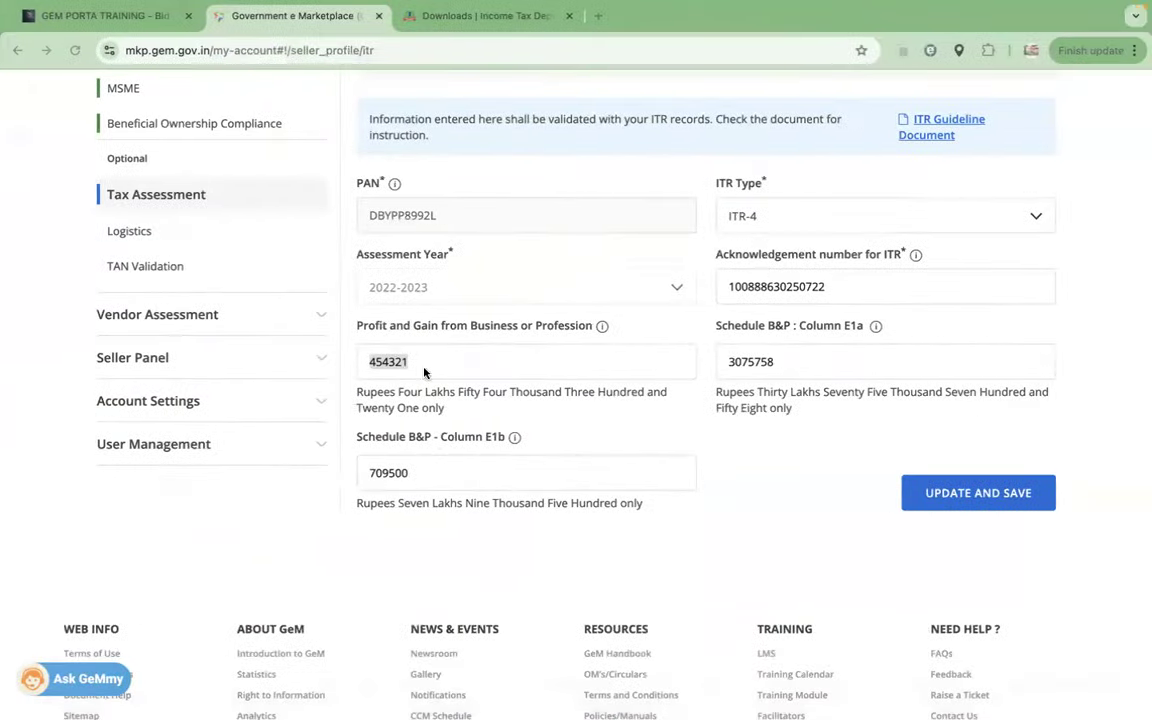
pyautogui.click(419, 358)
pyautogui.moveTo(419, 358); pyautogui.dragTo(388, 360)
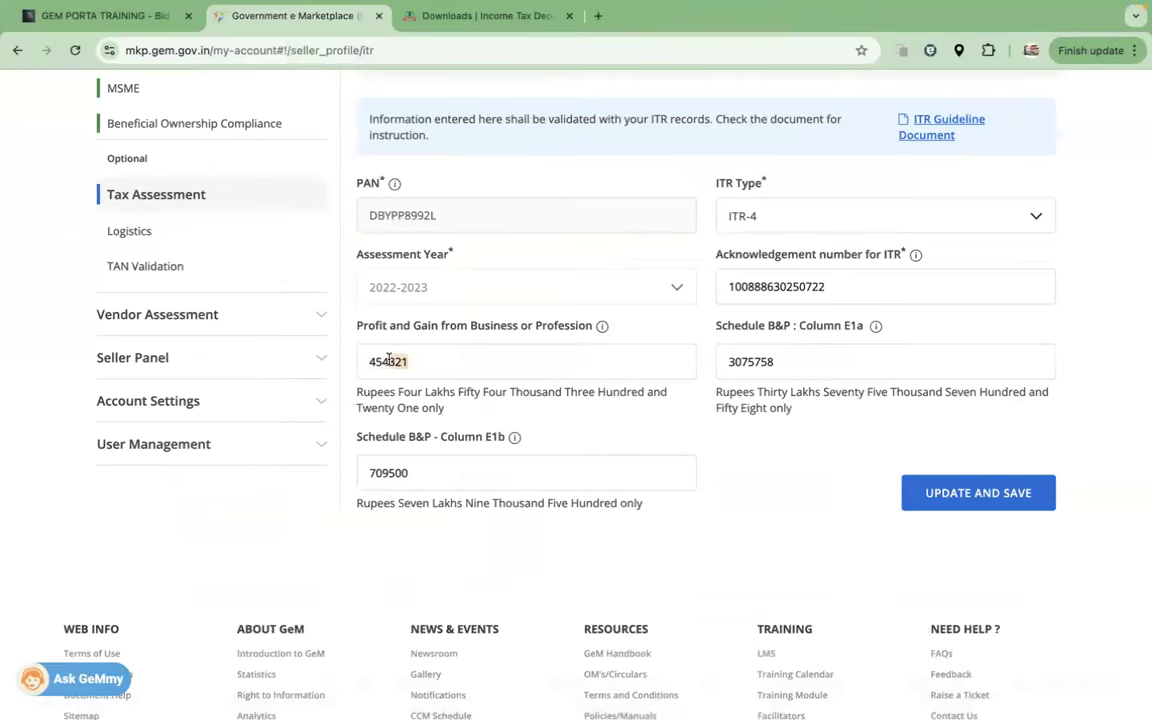
pyautogui.write('239')
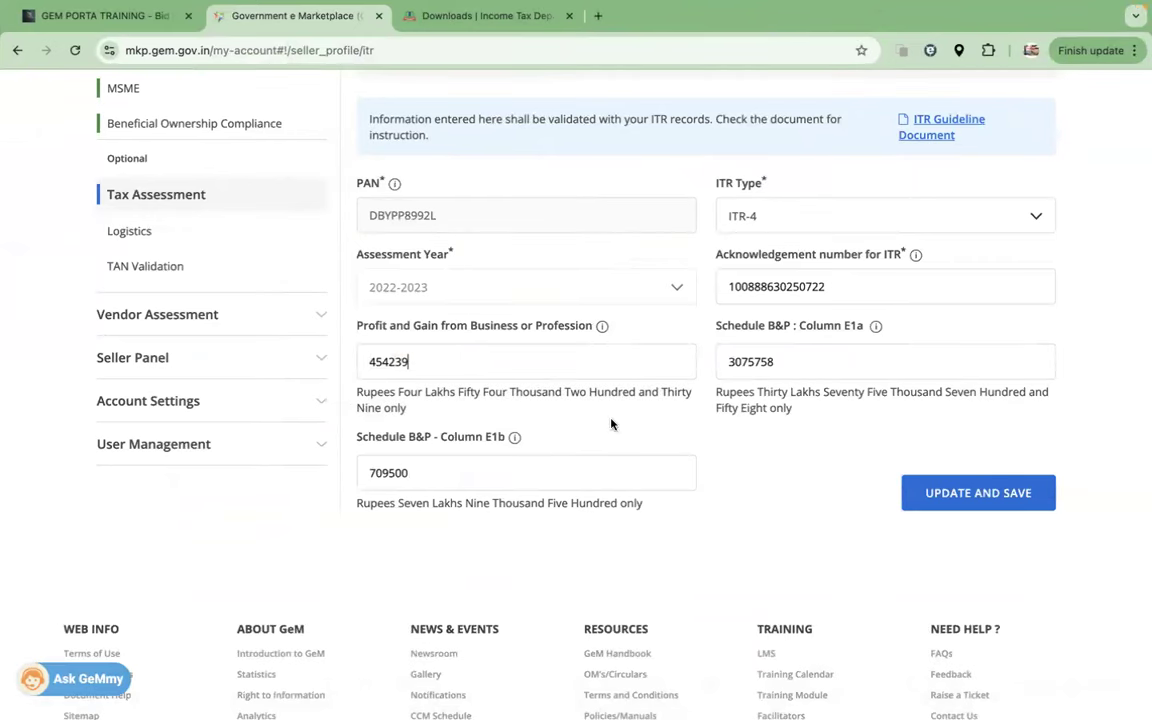
# Step: Save the corrected ITR details, run VERIFY, then reopen the entry with EDIT
pyautogui.click(936, 505)
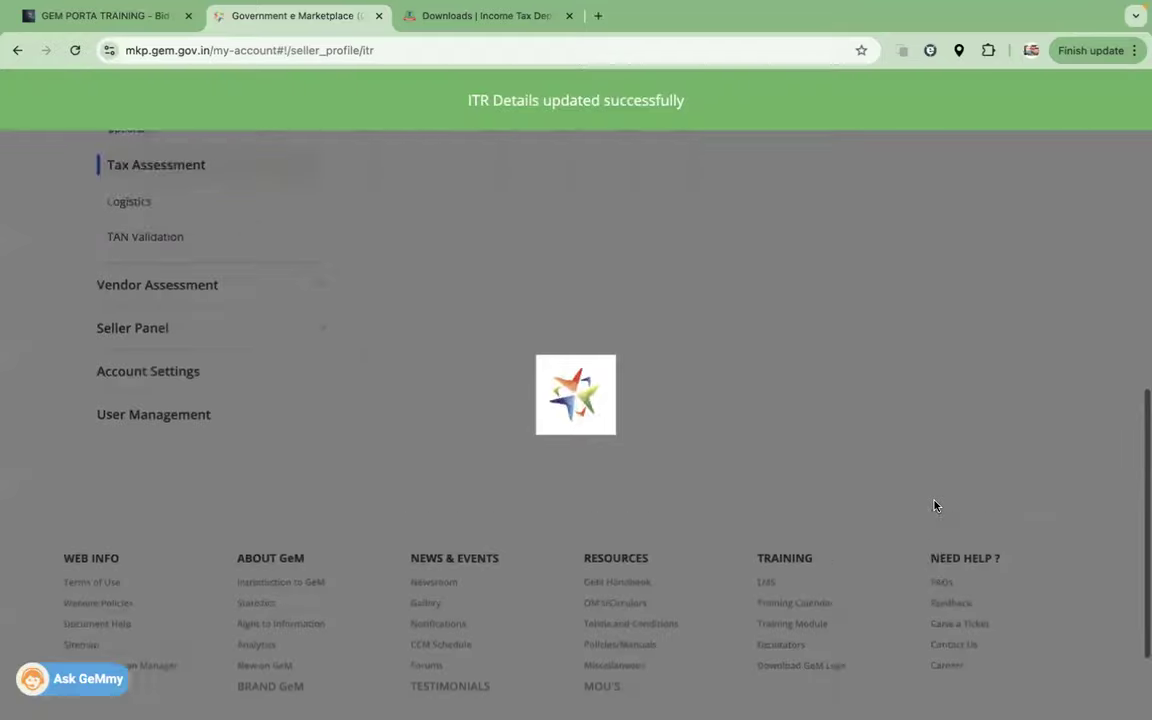
pyautogui.click(1022, 573)
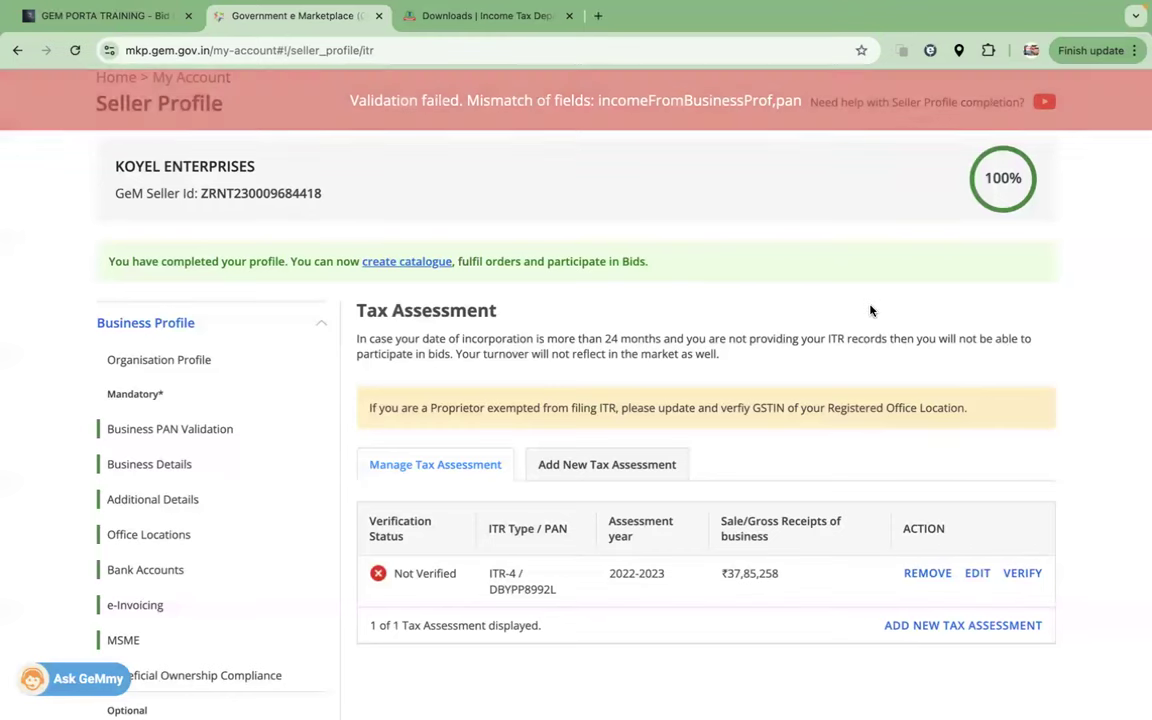
pyautogui.click(977, 573)
pyautogui.scroll(-10, 666, 480)
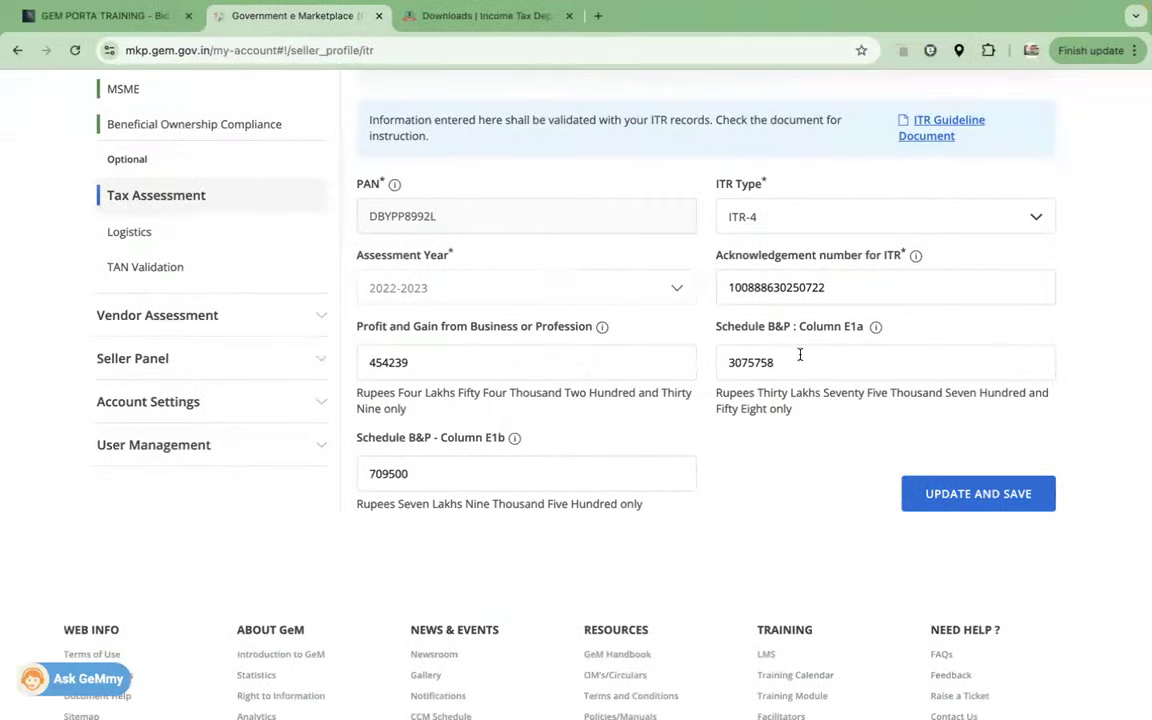
# Step: Check B1 in the PDF, change the profit to 454231, save and re-verify
pyautogui.hotkey('ctrl', 'Left')
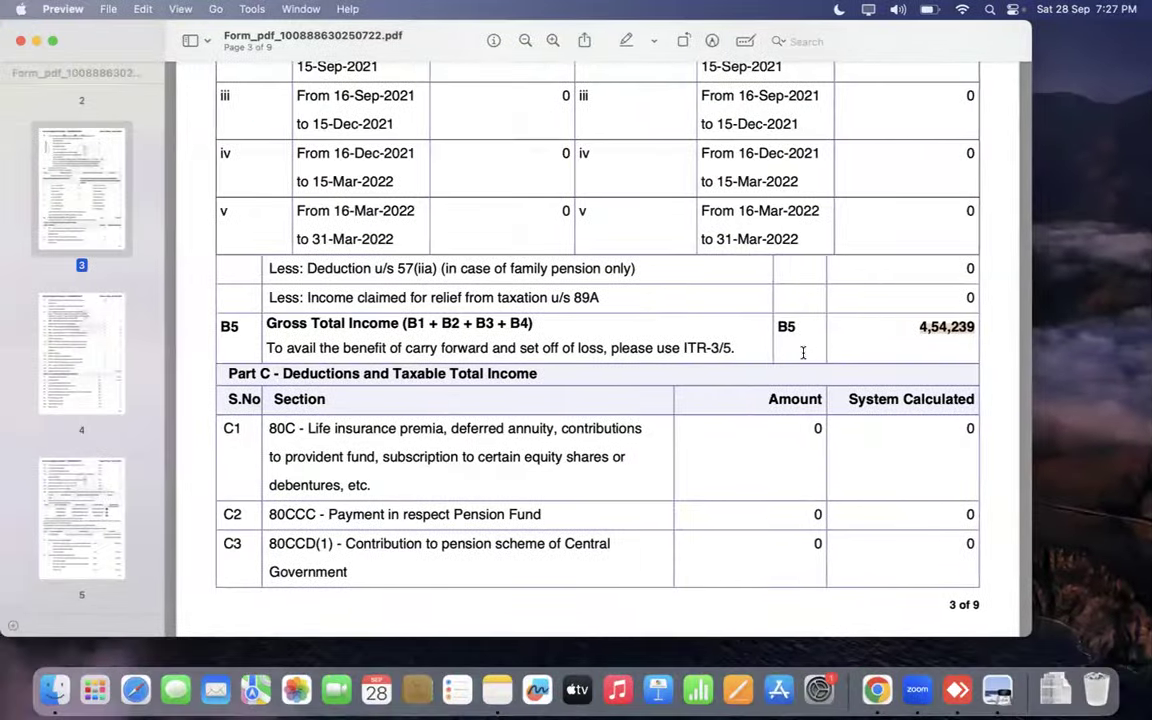
pyautogui.scroll(10, 931, 348)
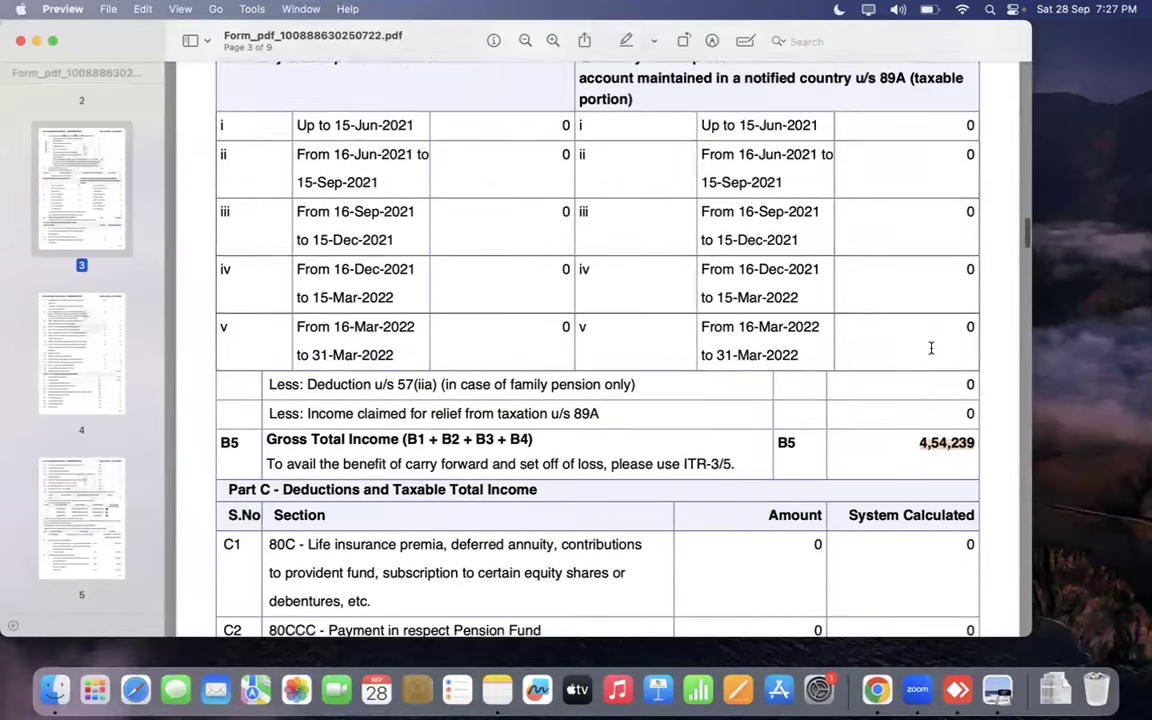
pyautogui.scroll(10, 931, 348)
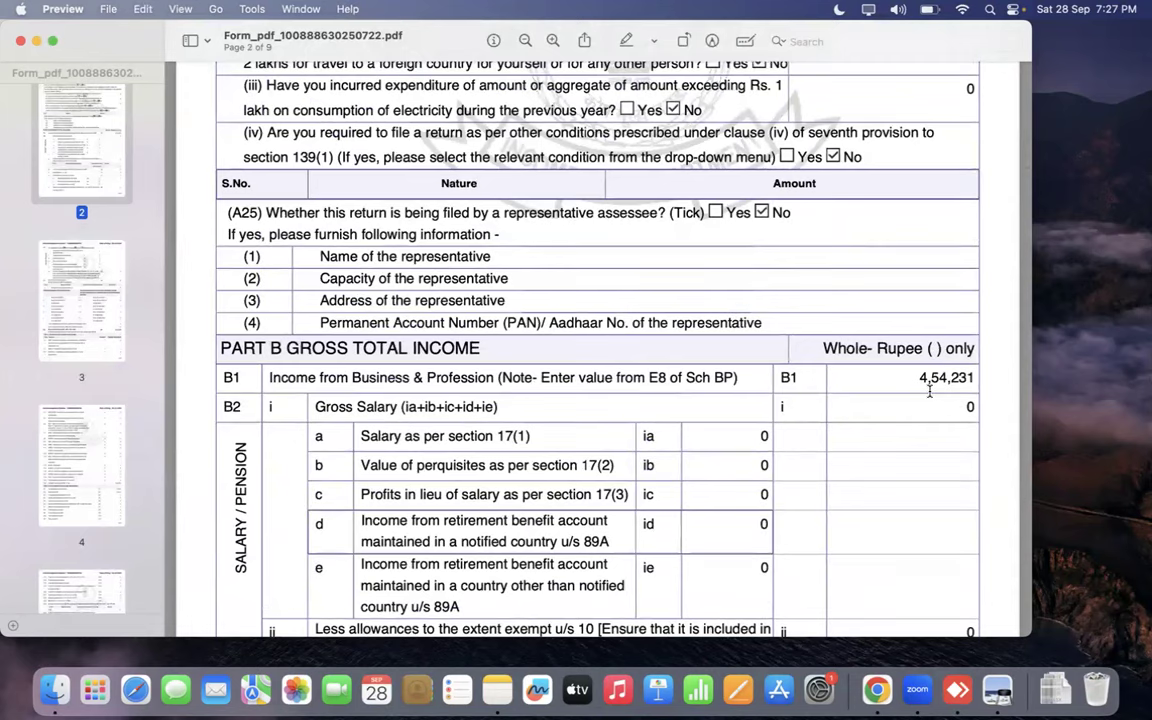
pyautogui.hotkey('ctrl', 'Right')
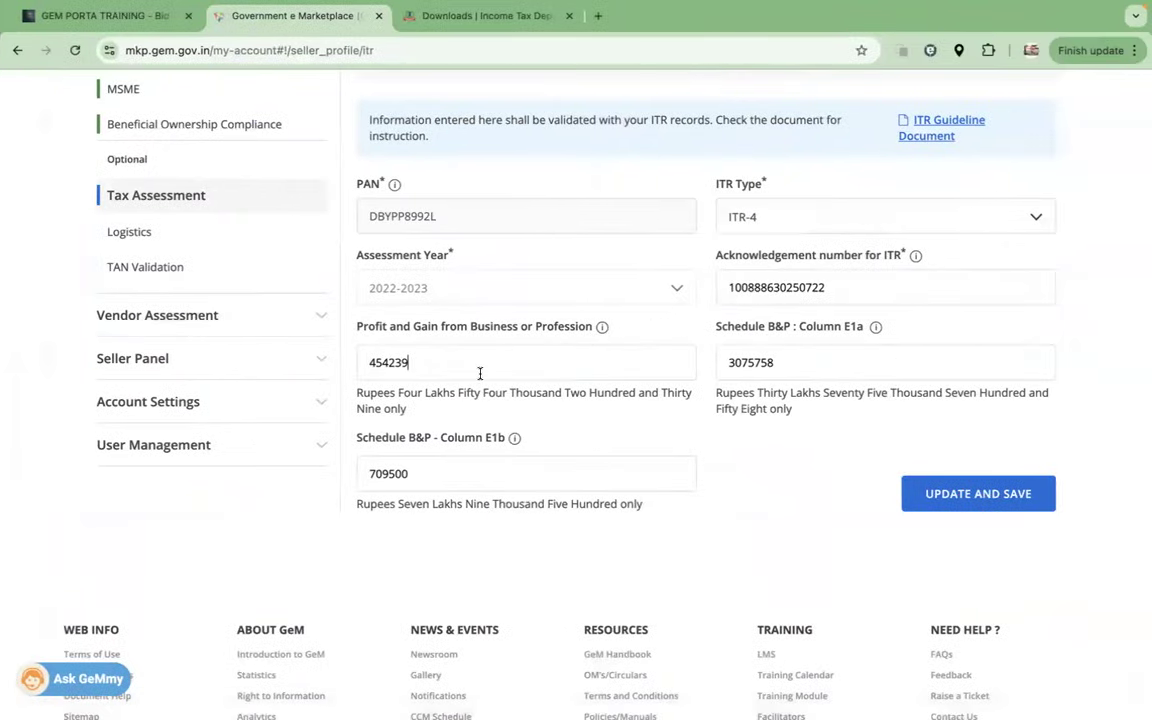
pyautogui.press('BackSpace')
pyautogui.write('1')
pyautogui.click(1002, 502)
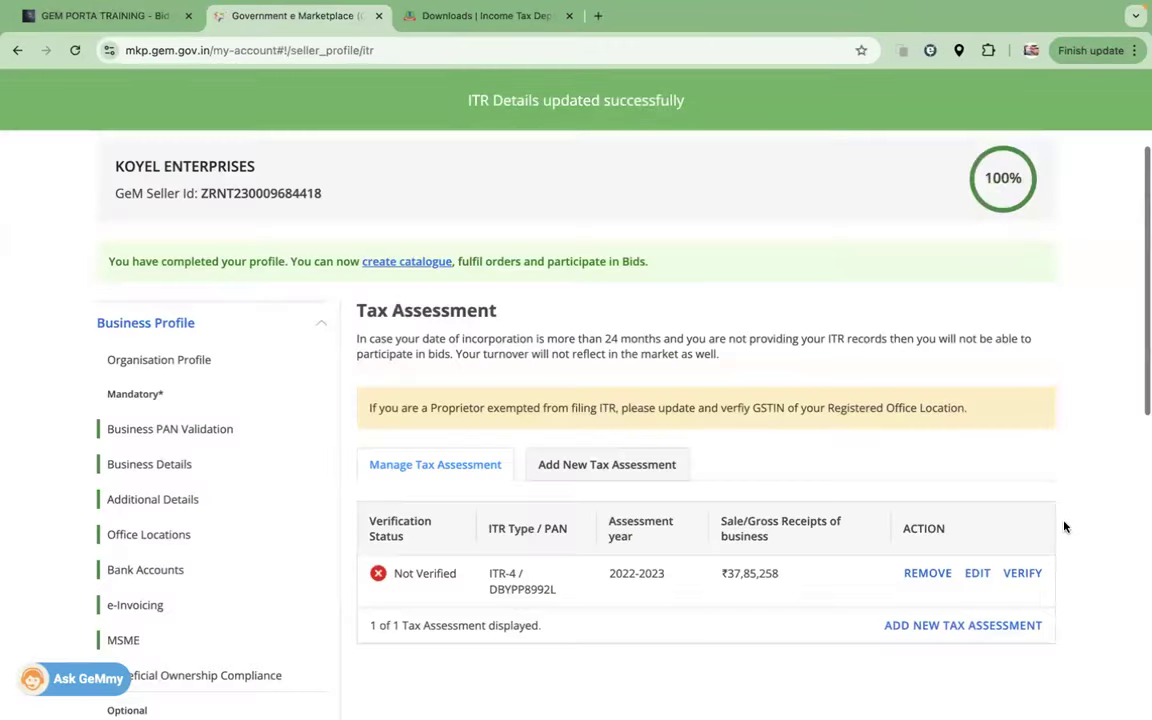
pyautogui.click(1030, 574)
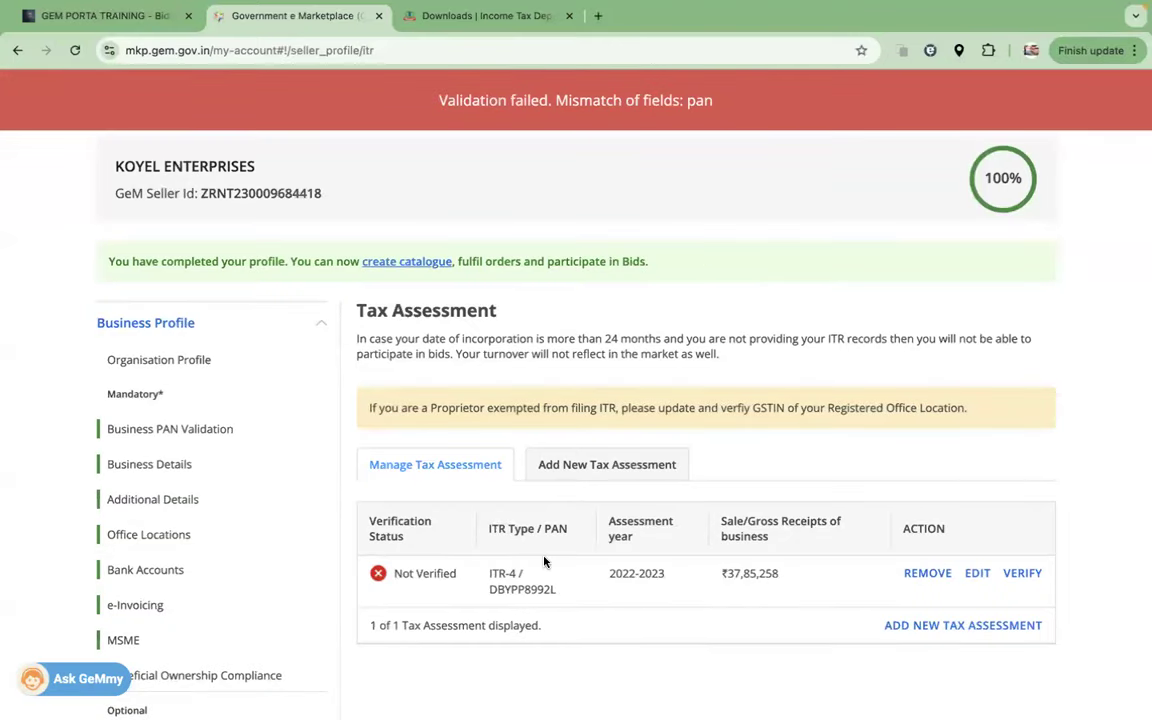
pyautogui.moveTo(556, 589); pyautogui.dragTo(490, 587)
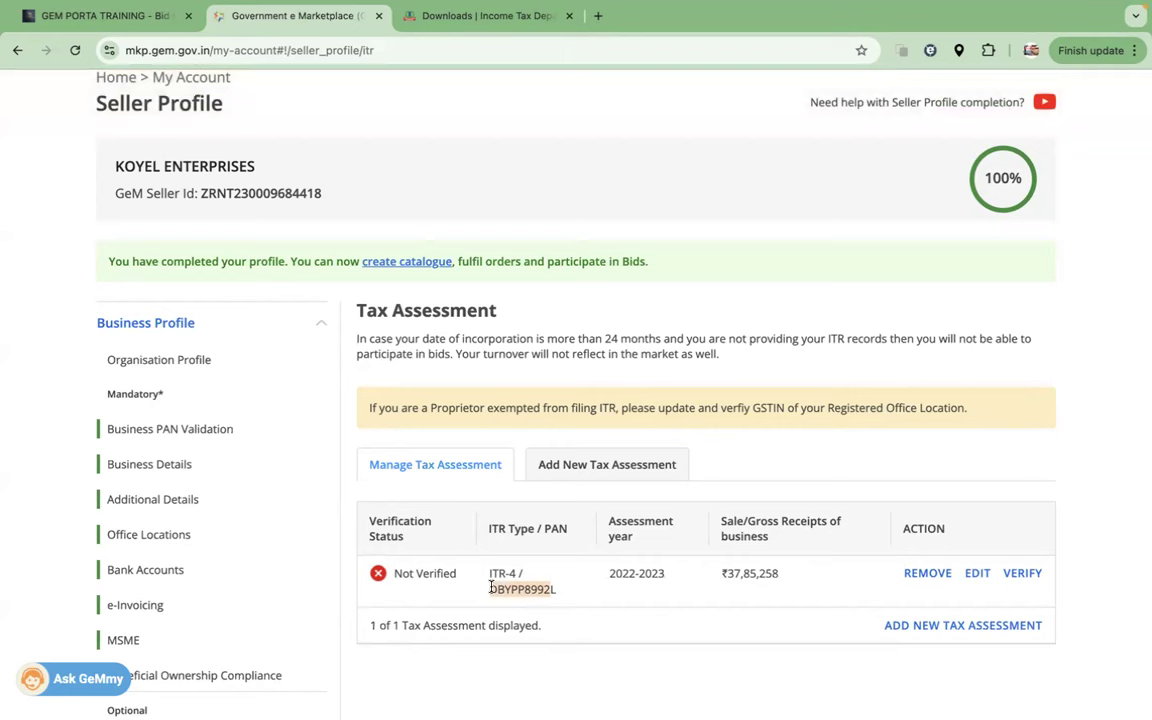
# Step: Reopen the ITR-4 entry for editing and select its PAN value
pyautogui.click(977, 573)
pyautogui.scroll(-10, 870, 520)
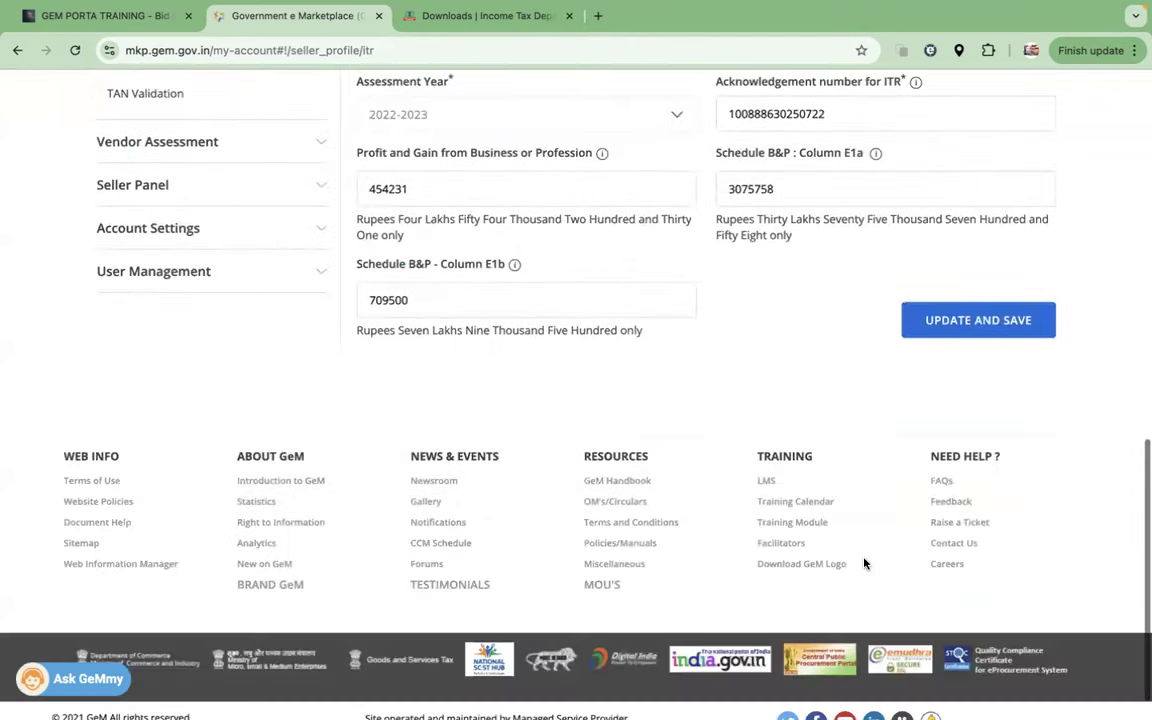
pyautogui.scroll(5, 864, 594)
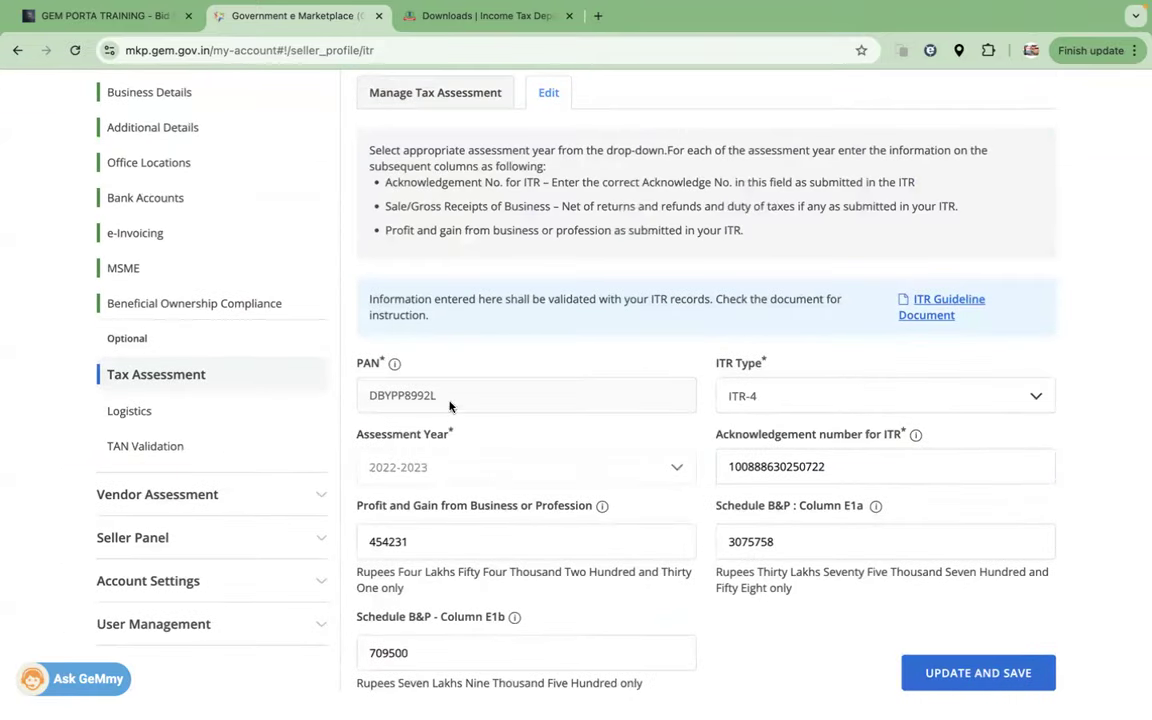
pyautogui.moveTo(384, 402); pyautogui.dragTo(345, 401)
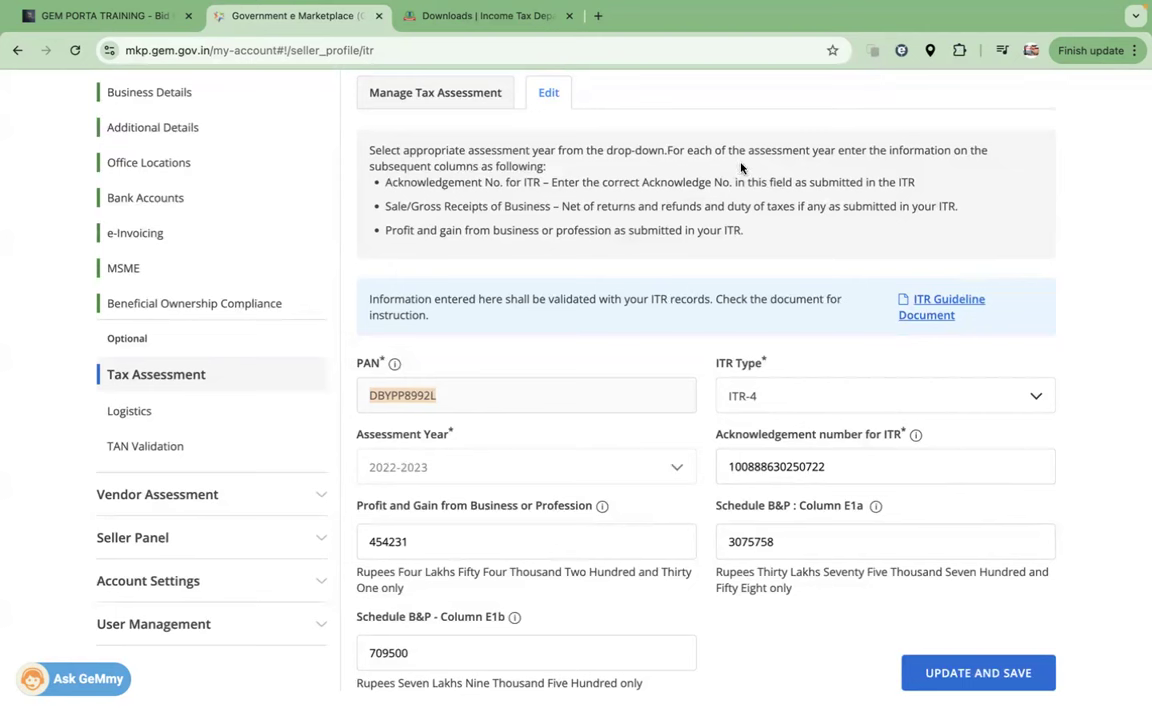
# Step: In the Logistics section, select India Post as the logistics service provider and save it
pyautogui.click(172, 418)
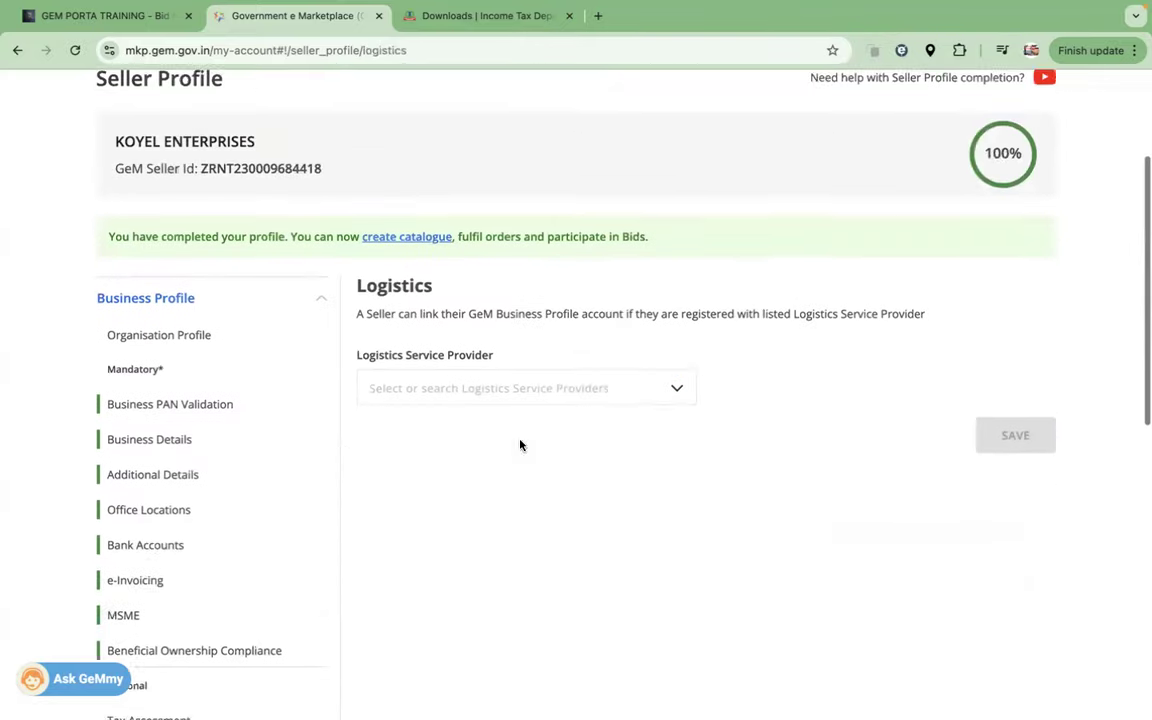
pyautogui.scroll(-4, 545, 448)
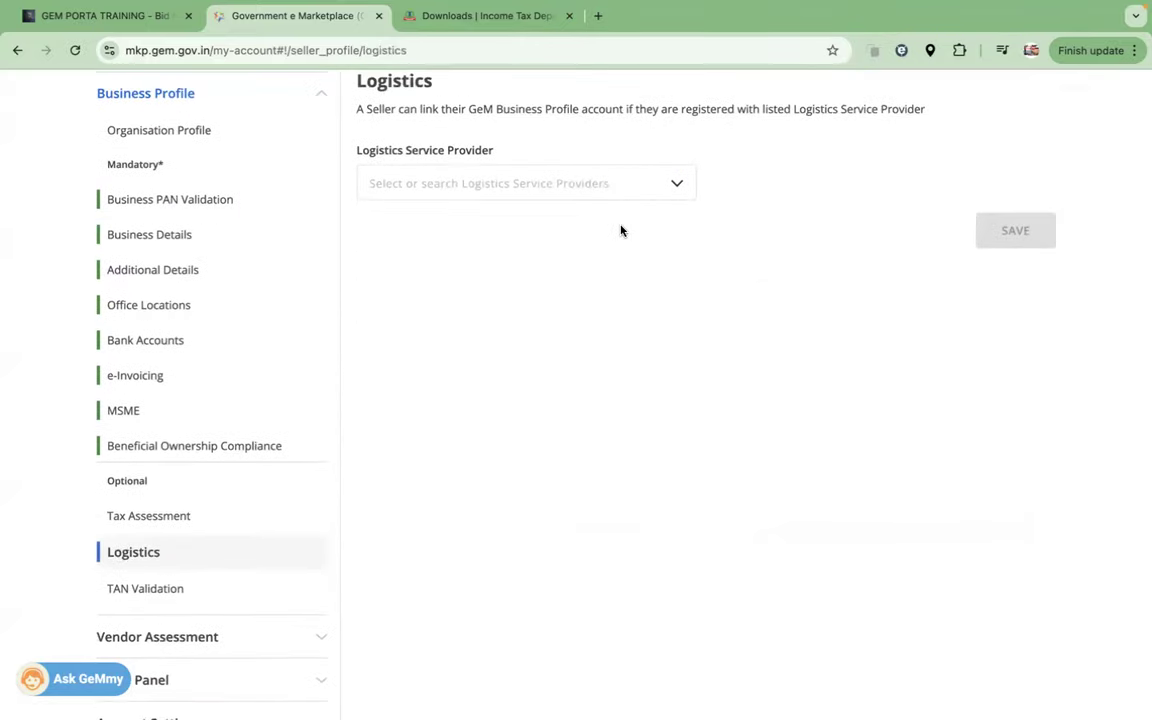
pyautogui.scroll(1, 620, 231)
pyautogui.click(607, 228)
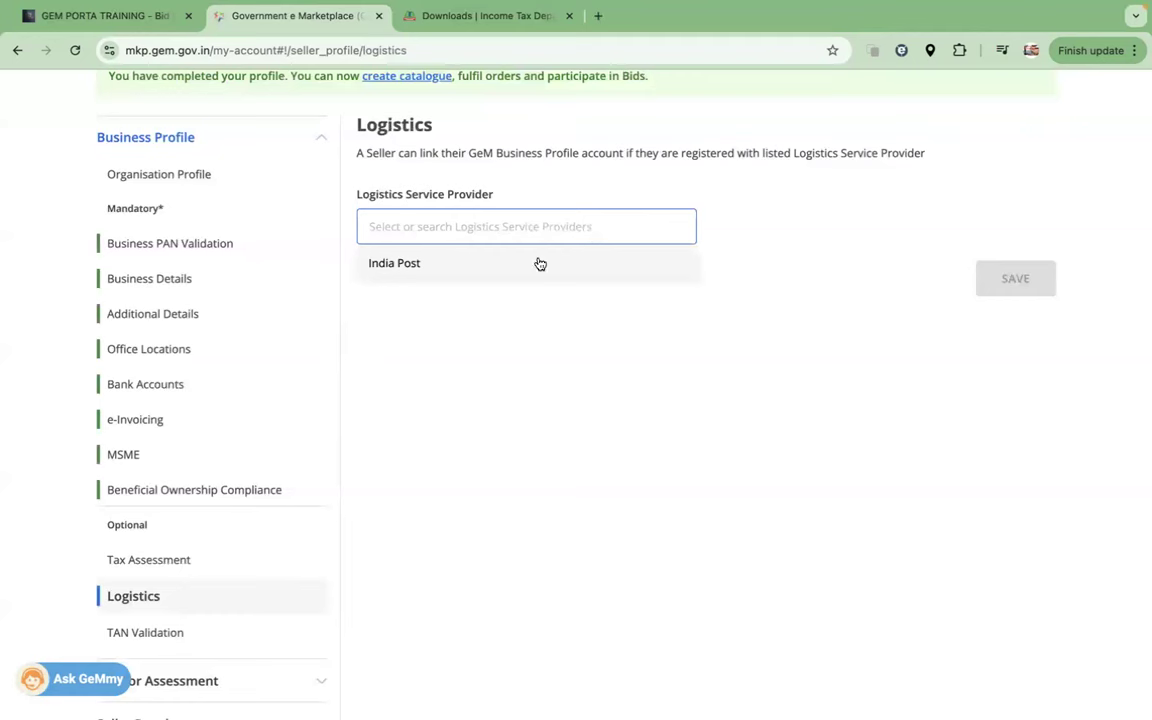
pyautogui.click(415, 268)
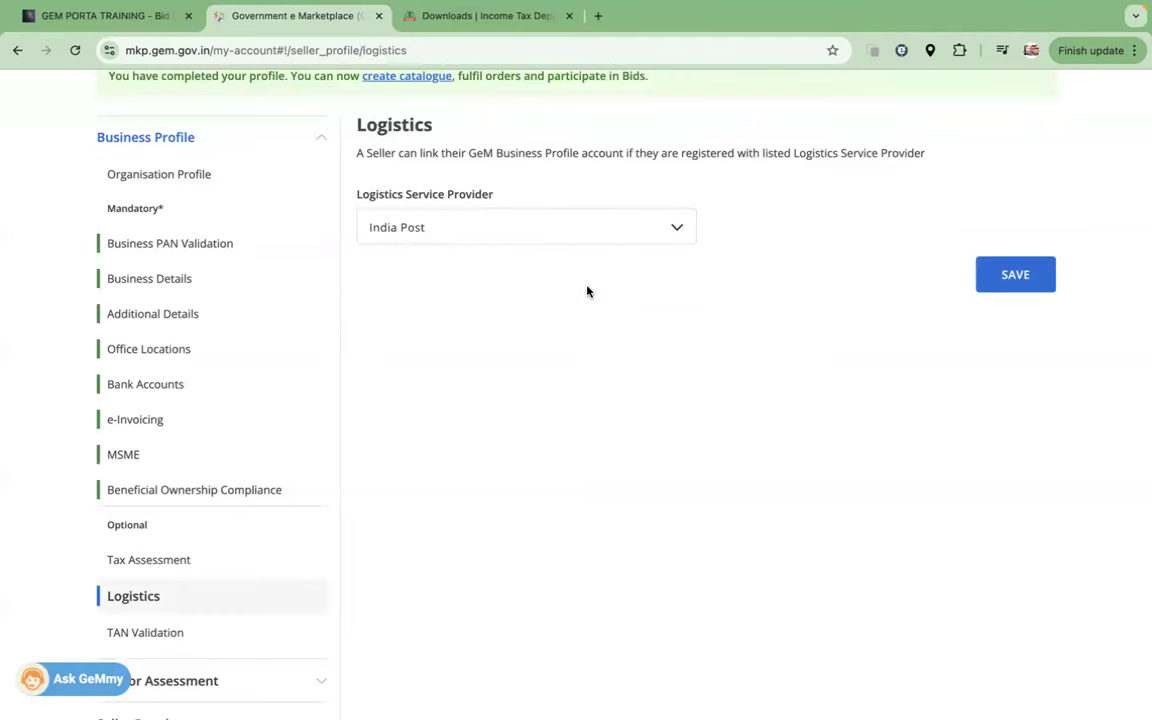
pyautogui.scroll(1, 674, 303)
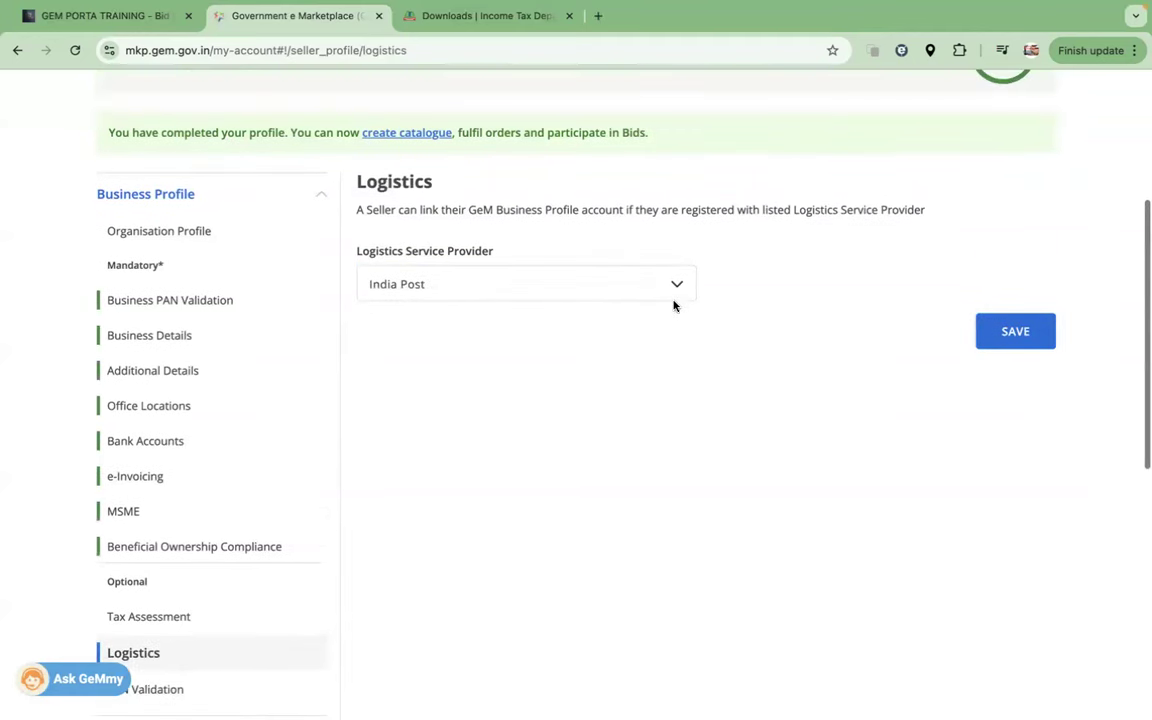
pyautogui.click(998, 330)
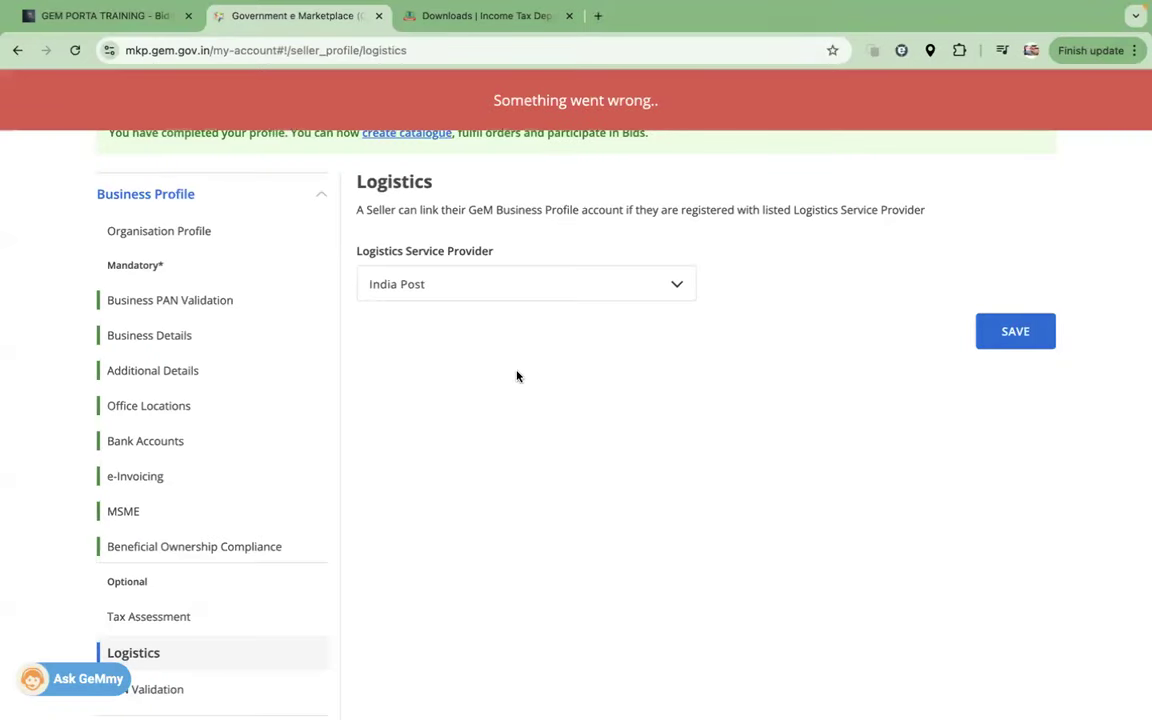
pyautogui.scroll(-5, 517, 376)
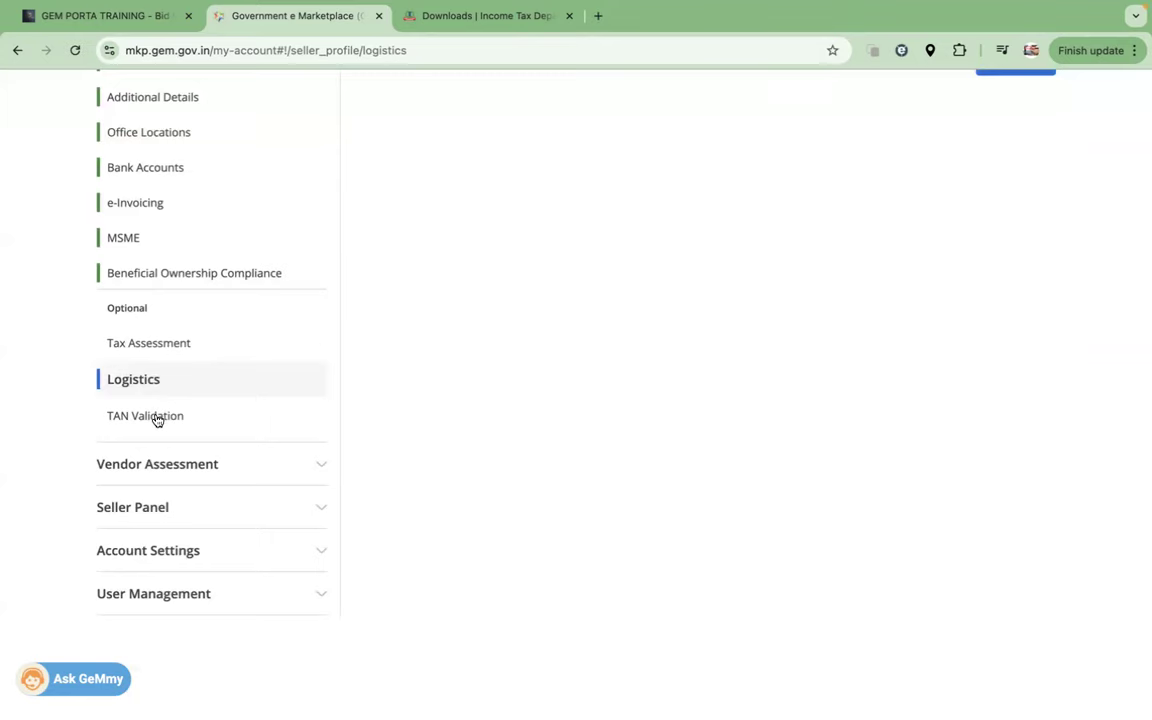
# Step: Open TAN Validation and bring up the Add new TAN form with the Business PAN prefilled
pyautogui.click(157, 417)
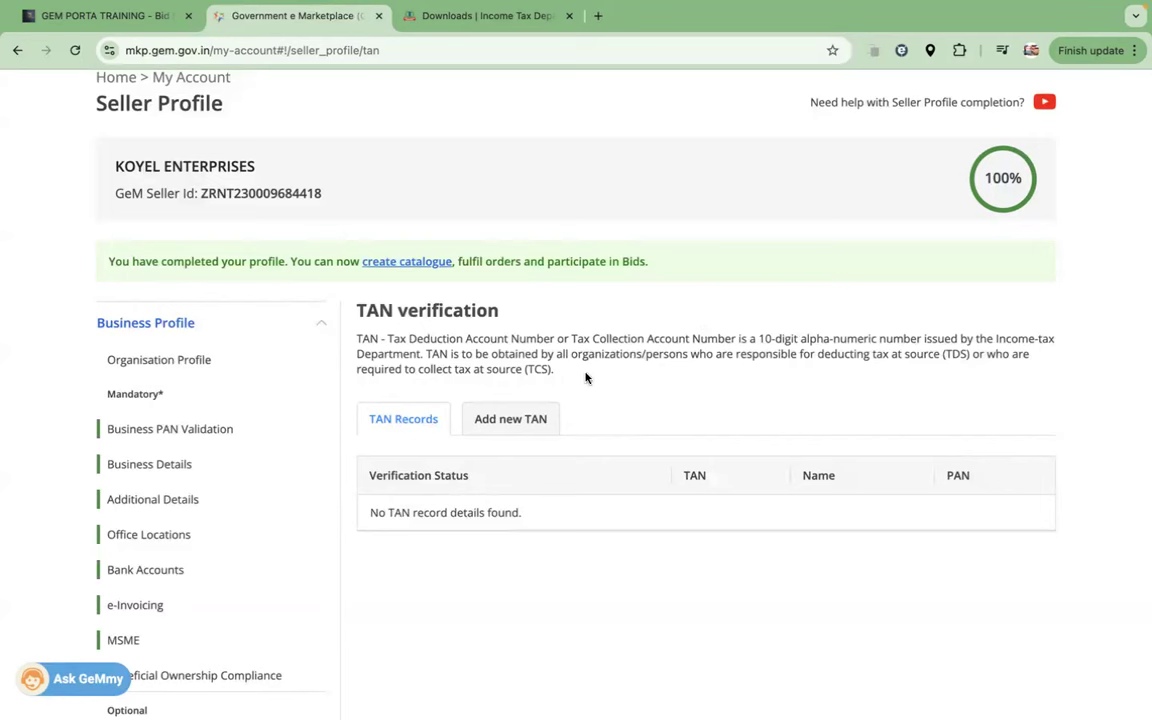
pyautogui.click(500, 430)
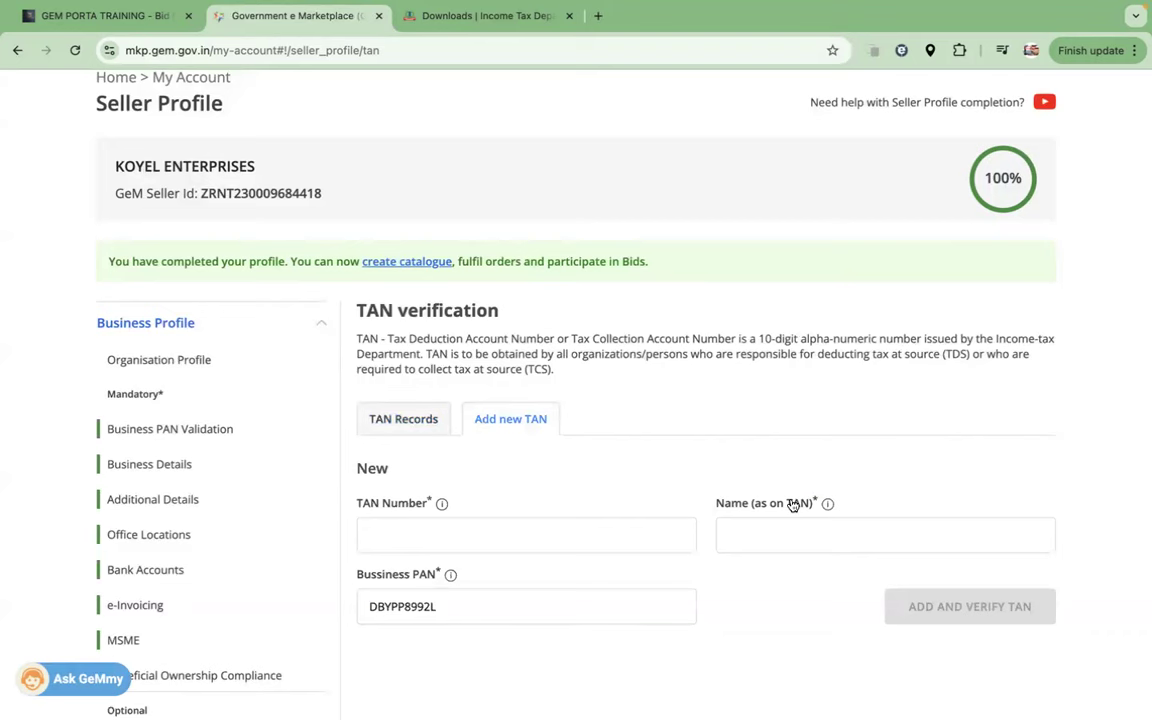
pyautogui.scroll(-3, 728, 505)
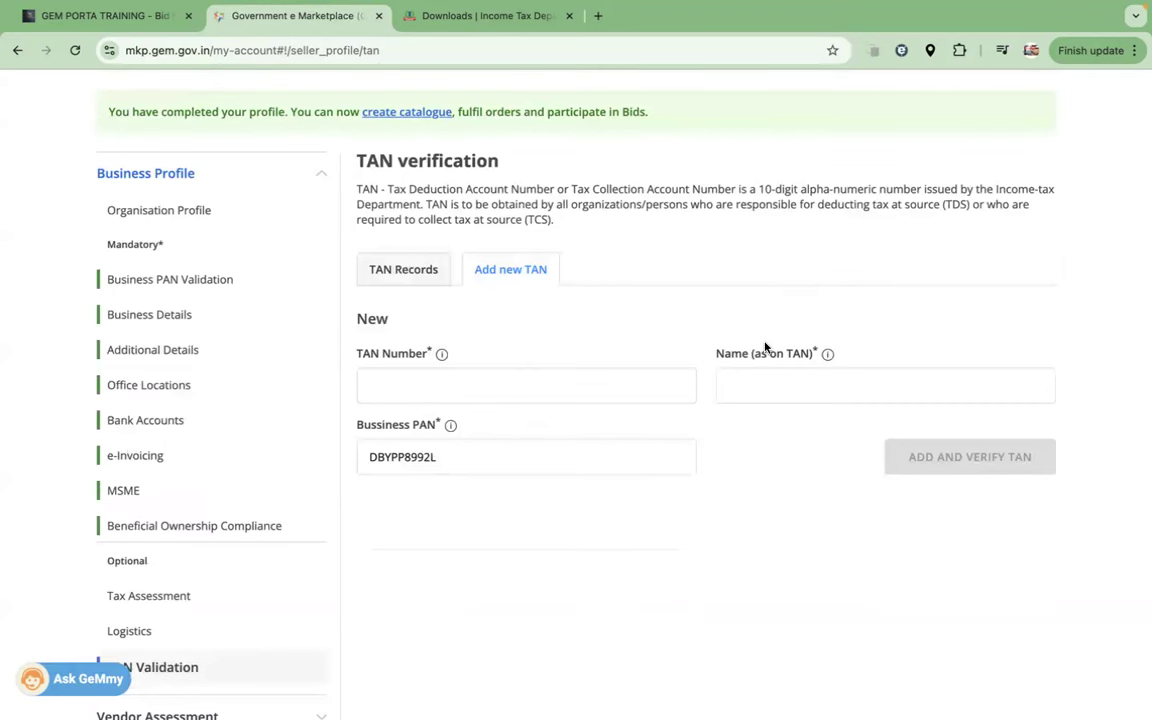
pyautogui.scroll(-1, 275, 548)
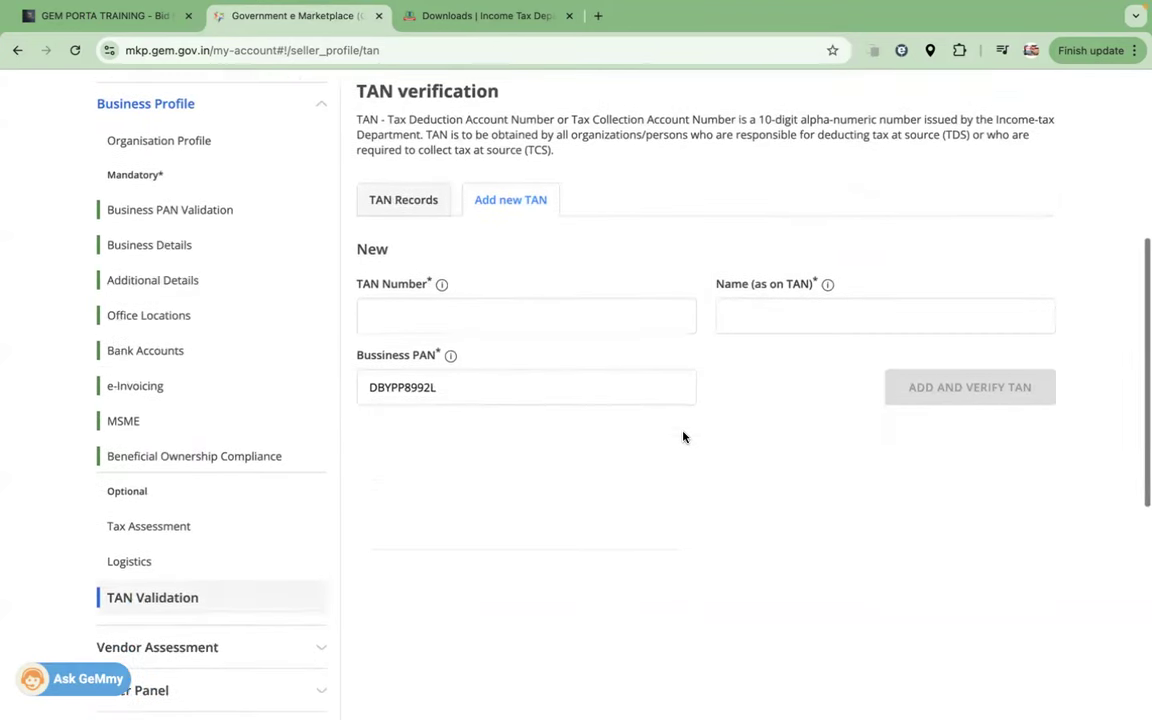
pyautogui.scroll(1, 684, 437)
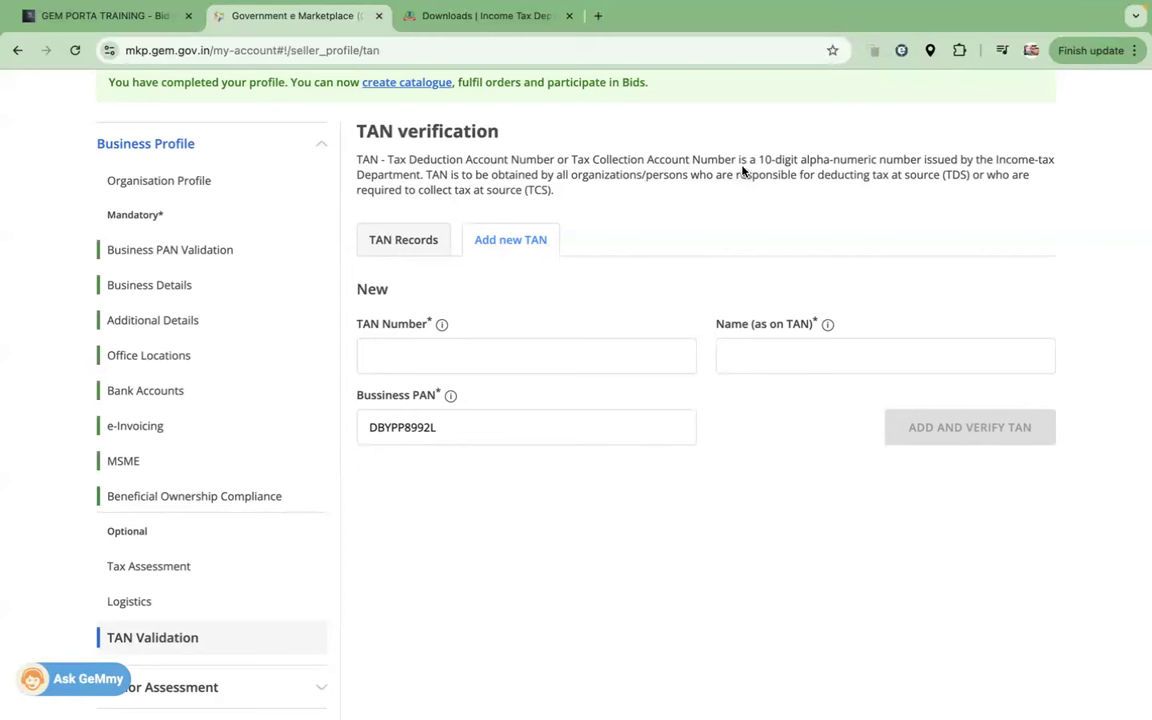
pyautogui.scroll(5, 665, 320)
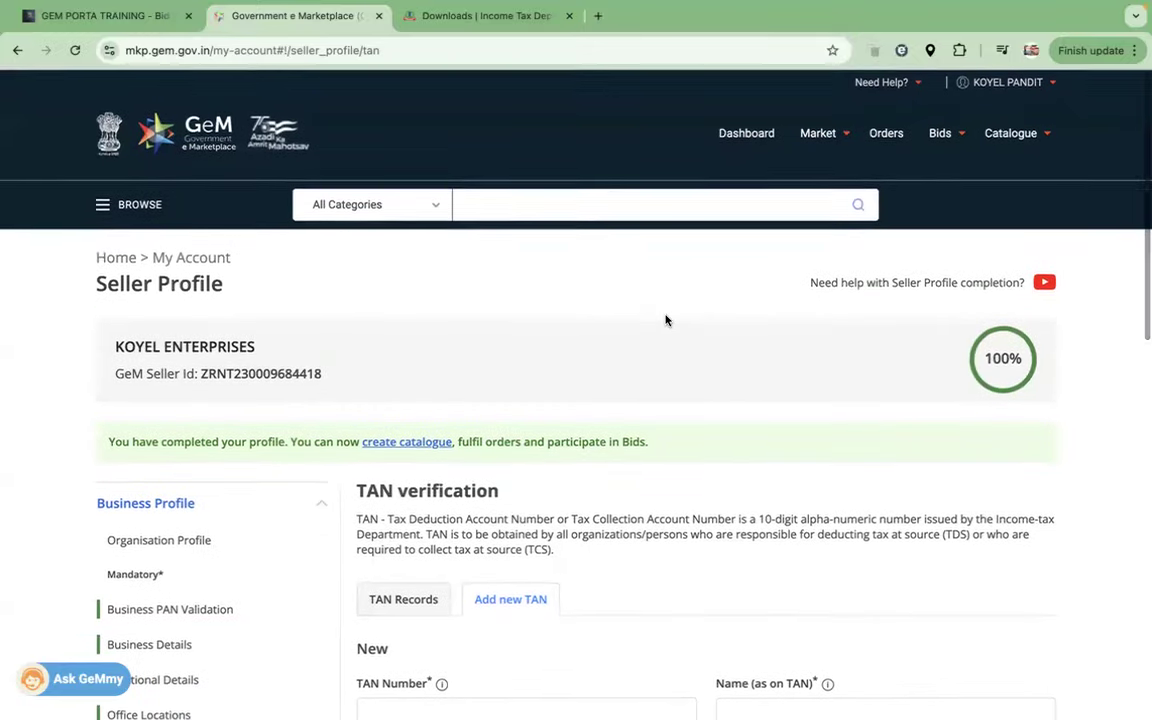
# Step: Reload the seller dashboard, then dismiss the information, TAN update and bank account pop-ups
pyautogui.click(769, 139)
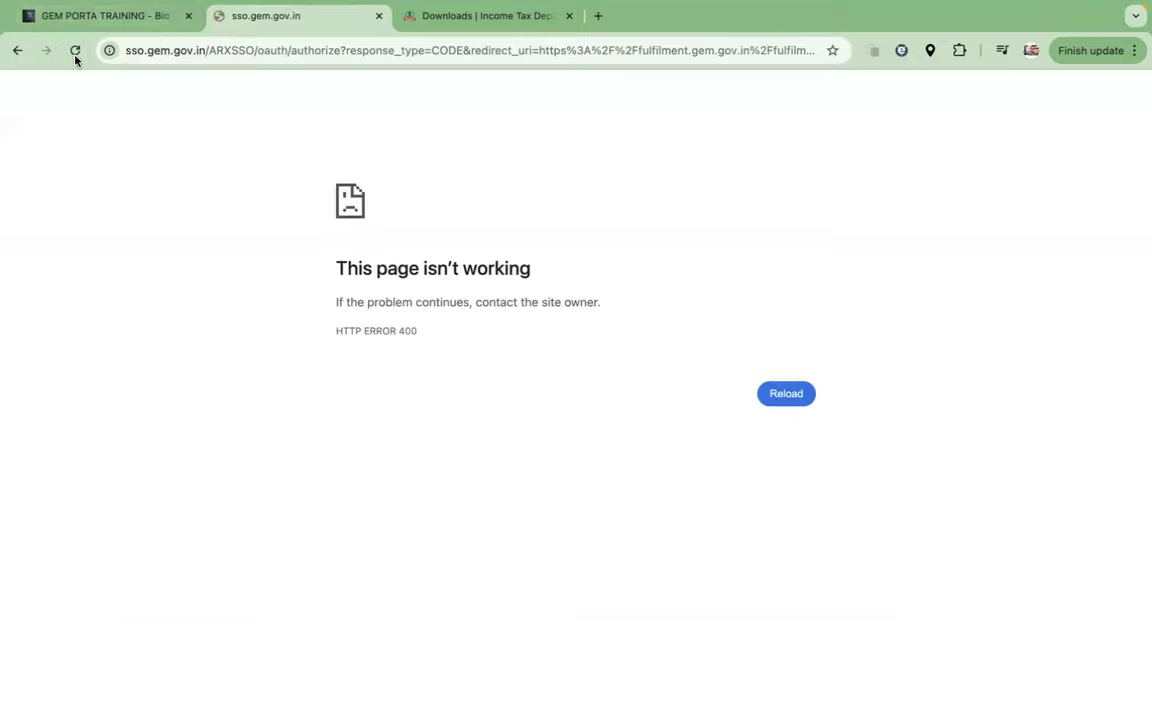
pyautogui.click(75, 50)
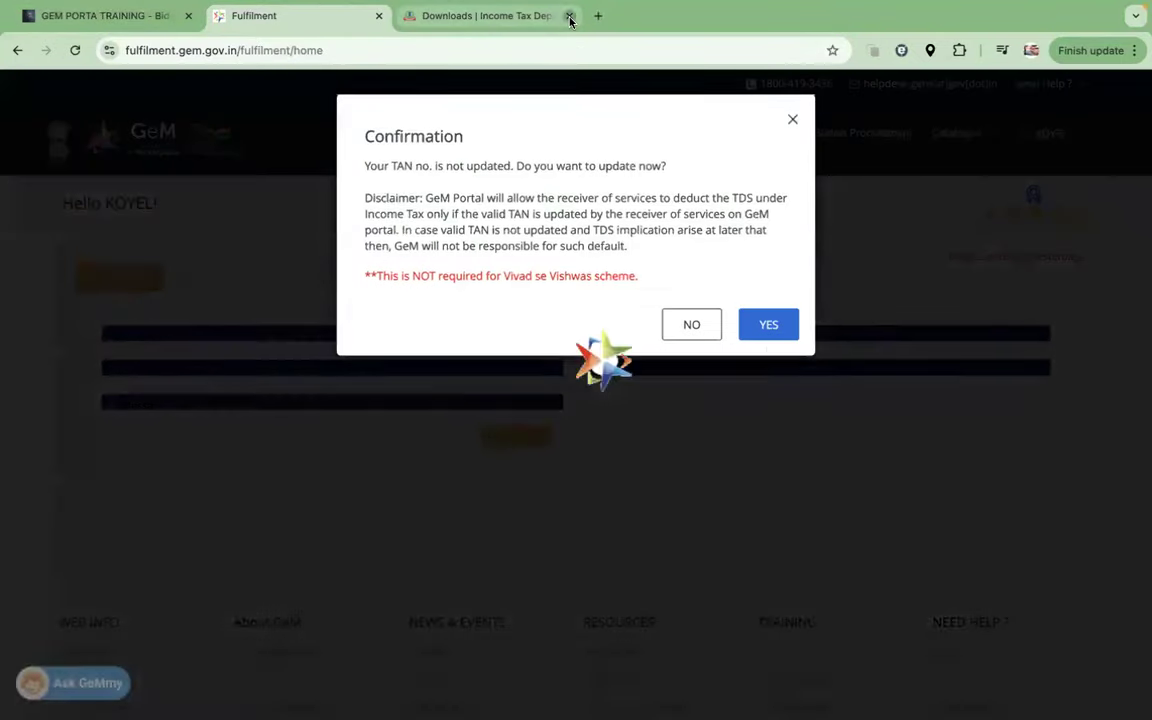
pyautogui.click(569, 16)
pyautogui.click(777, 260)
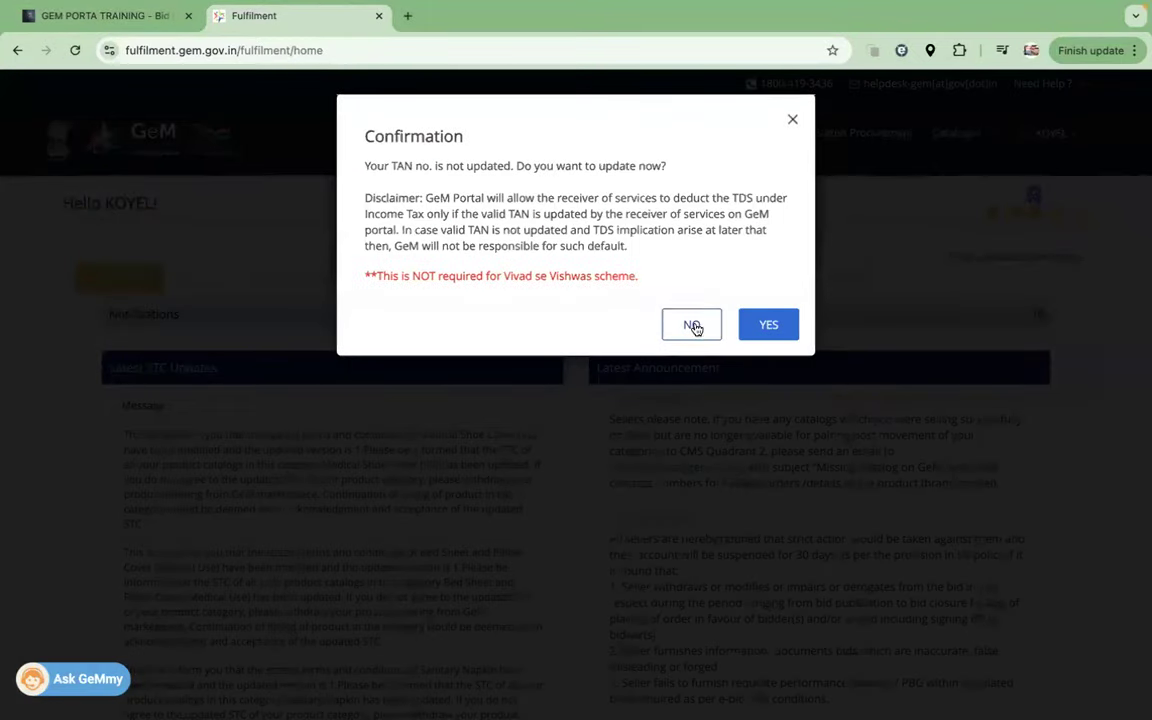
pyautogui.click(692, 324)
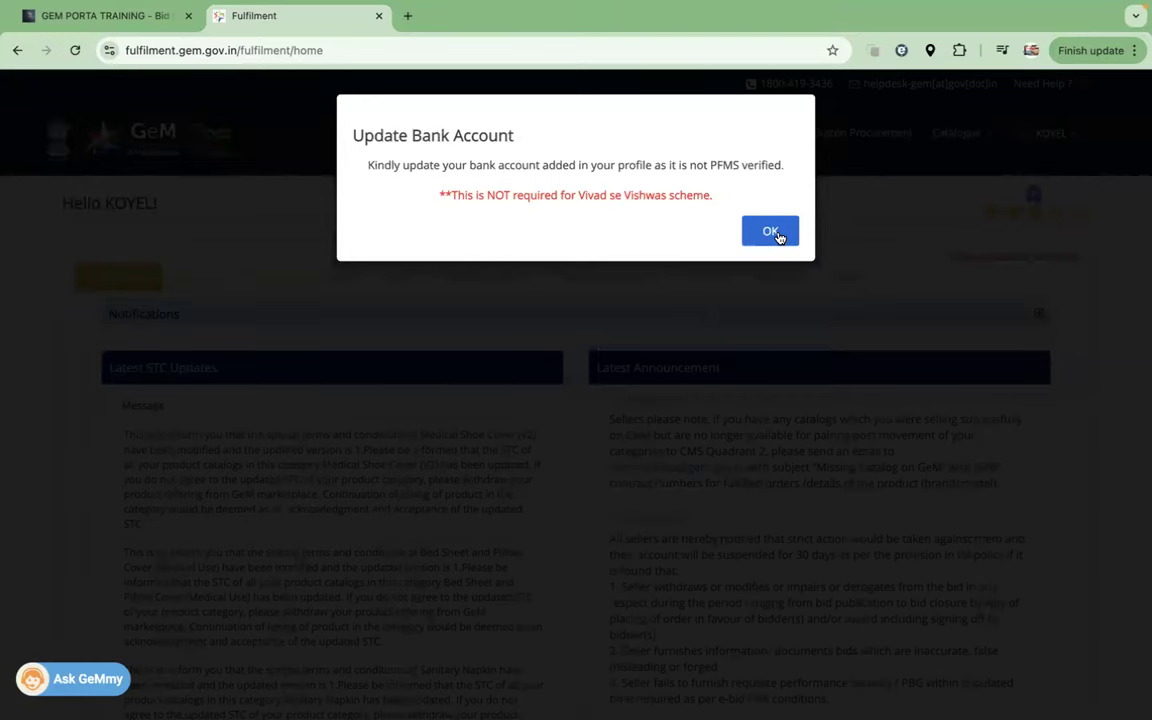
pyautogui.click(770, 232)
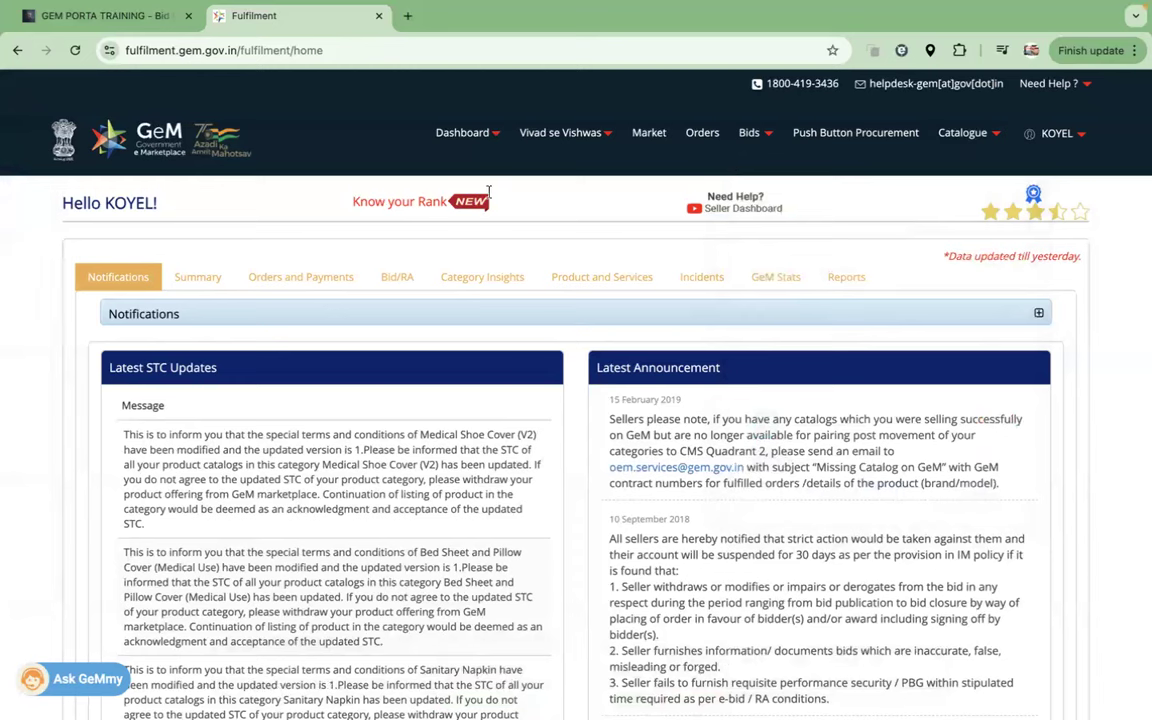
# Step: Type a 'CAUTION MONEY' note, then place 'PROP + UDYAM + WOMEN' above the dashboard tabs
pyautogui.click(540, 244)
pyautogui.write('CAUTION MONEY')
pyautogui.click(632, 241)
pyautogui.write('PROP +')
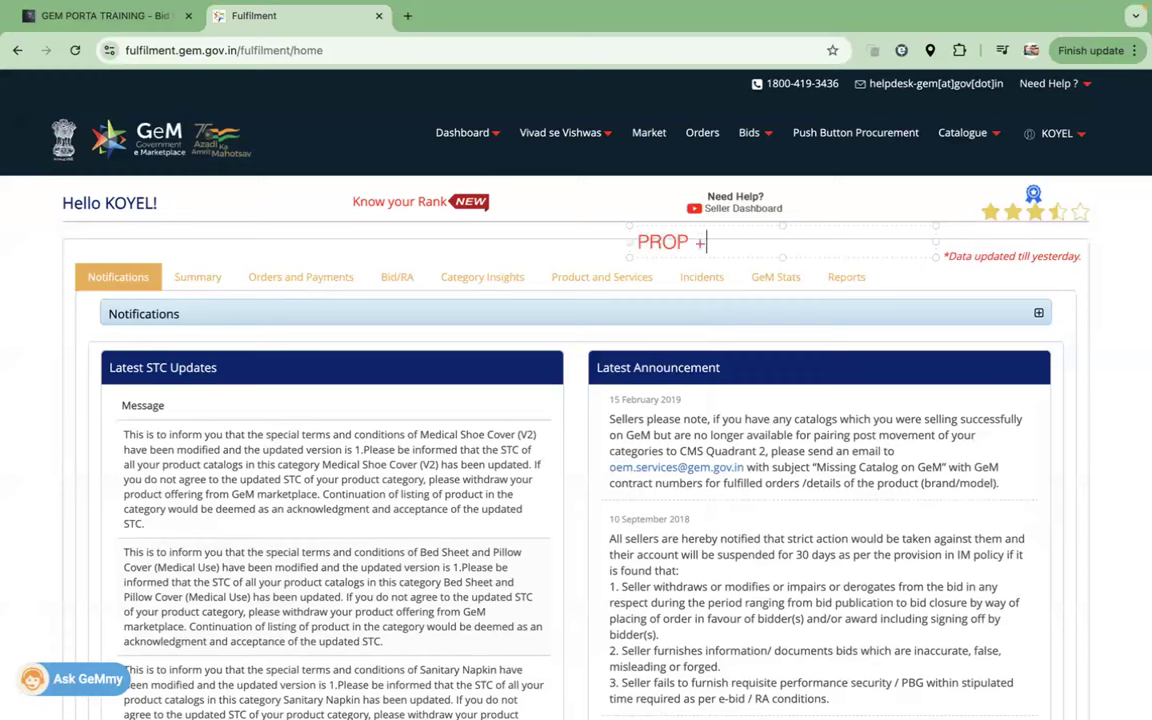
pyautogui.write(' UDYAM')
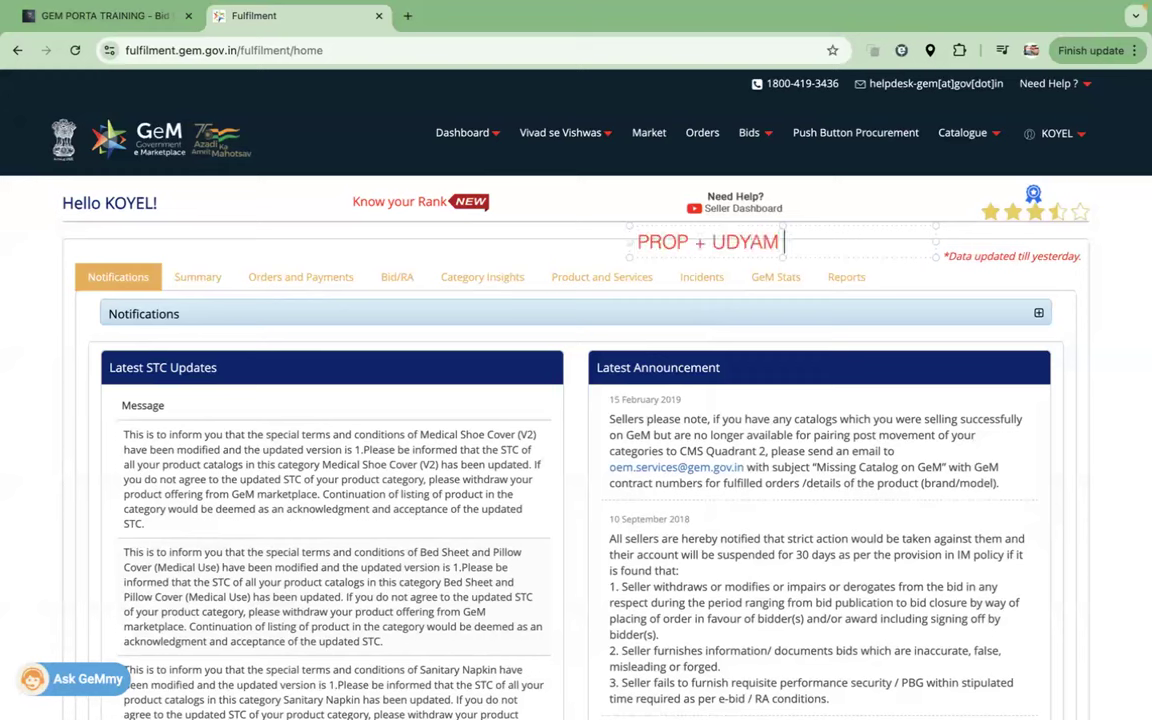
pyautogui.write(' + WOMEN')
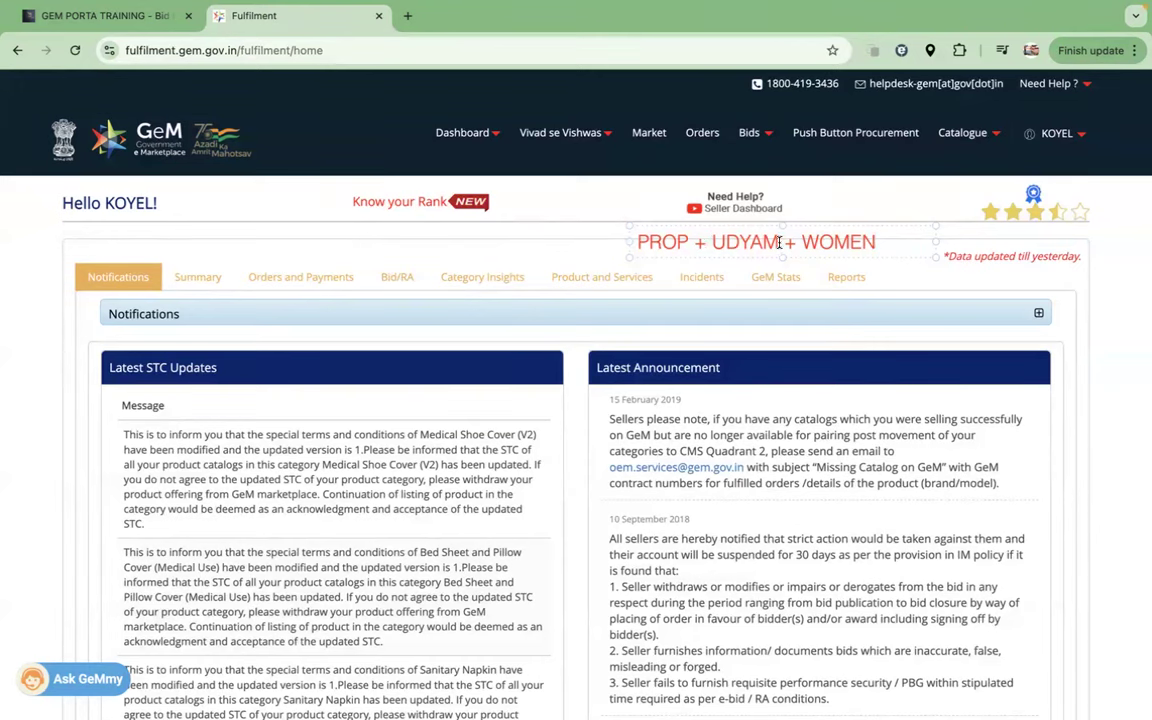
# Step: Select the note text, including the words UDYAM and WOMEN, then clear the selection
pyautogui.moveTo(885, 244); pyautogui.dragTo(634, 243)
pyautogui.click(704, 242)
pyautogui.moveTo(778, 242); pyautogui.dragTo(716, 240)
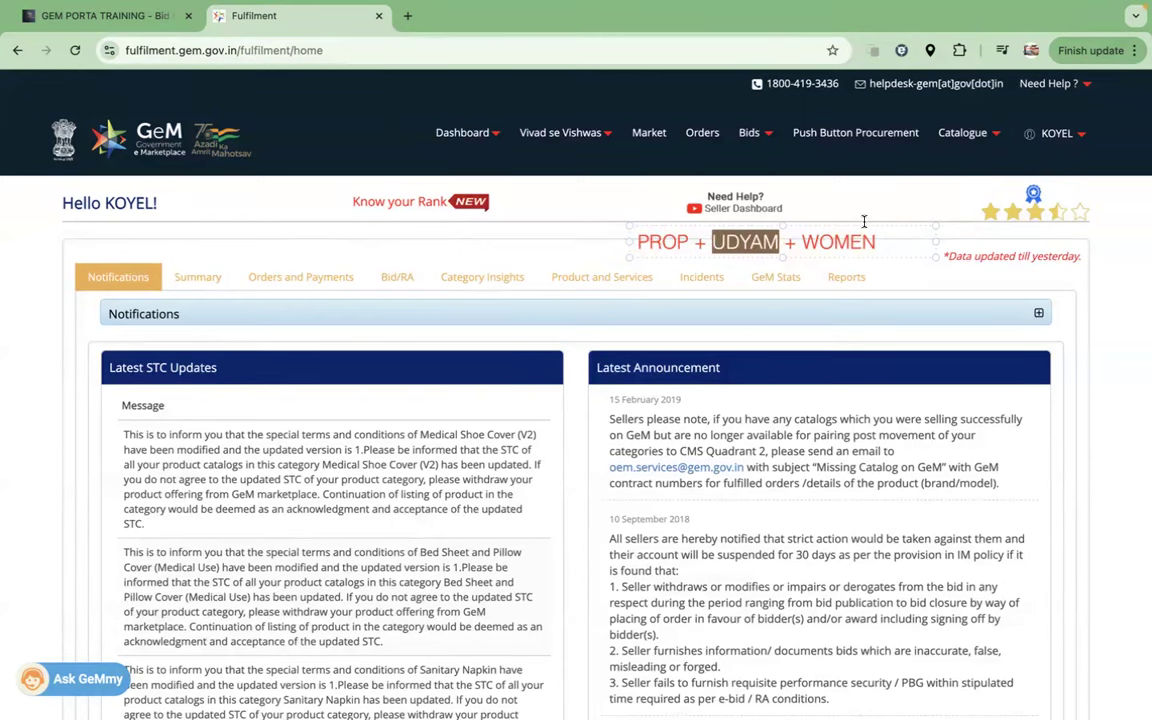
pyautogui.moveTo(877, 242); pyautogui.dragTo(805, 241)
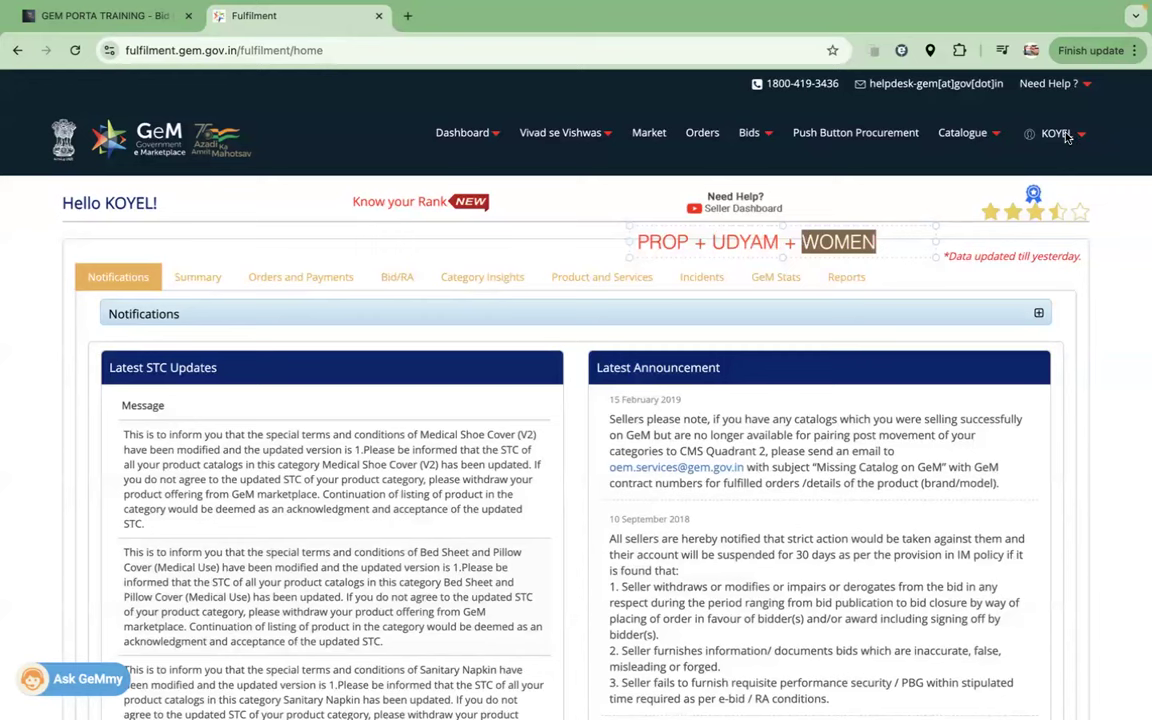
pyautogui.click(897, 240)
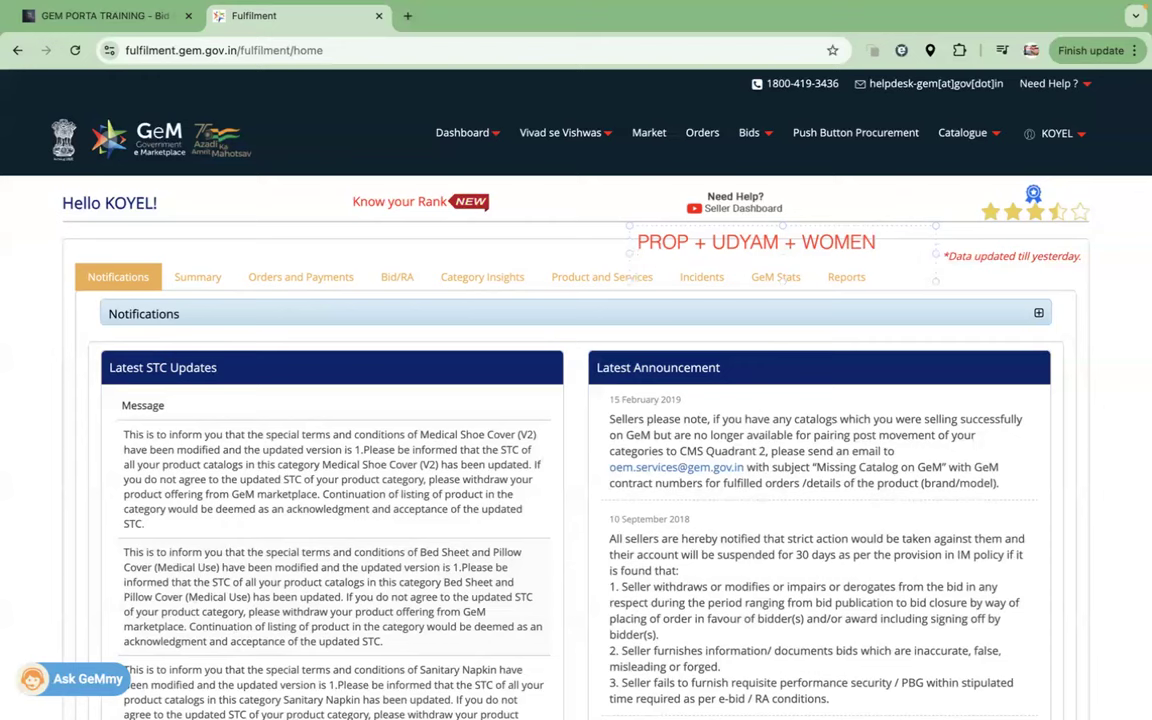
# Step: Add a new note line 'PROP + UDYAM + SC/ST', correcting the mistyped '?' to '/'
pyautogui.press('Return')
pyautogui.write('PROP + ')
pyautogui.write('UDYAM ')
pyautogui.write('+ SC')
pyautogui.write('?ST')
pyautogui.press('BackSpace')
pyautogui.press('BackSpace')
pyautogui.press('BackSpace')
pyautogui.write('/ST')
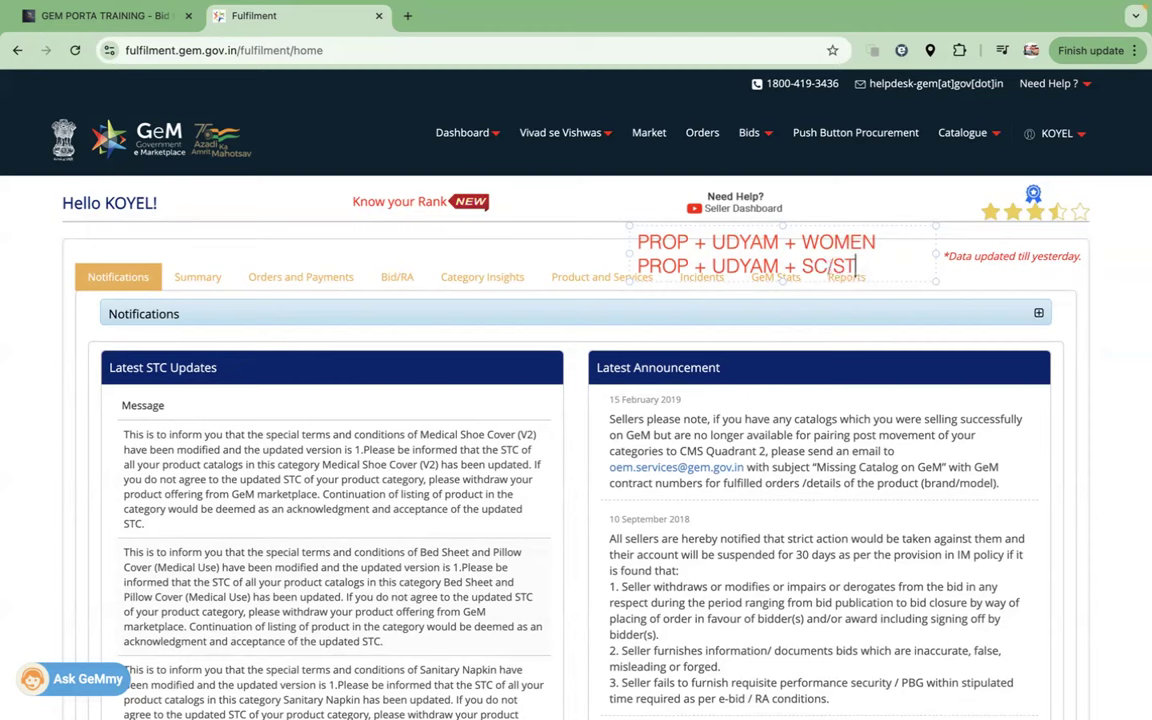
pyautogui.click(933, 327)
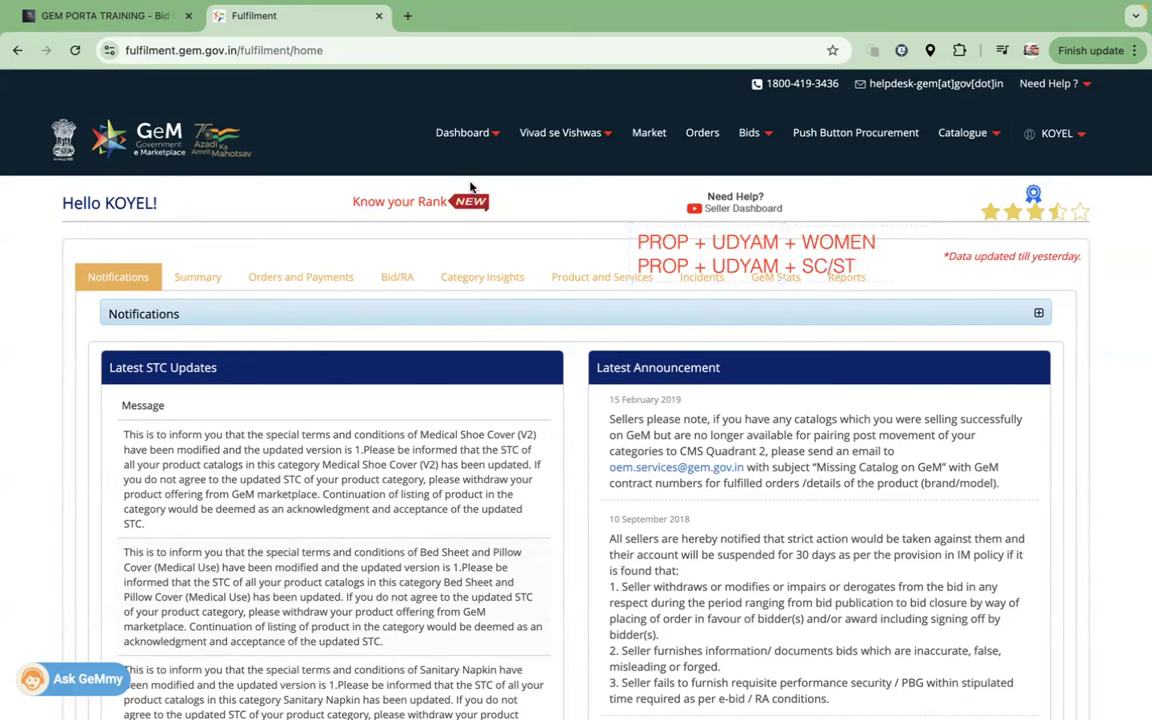
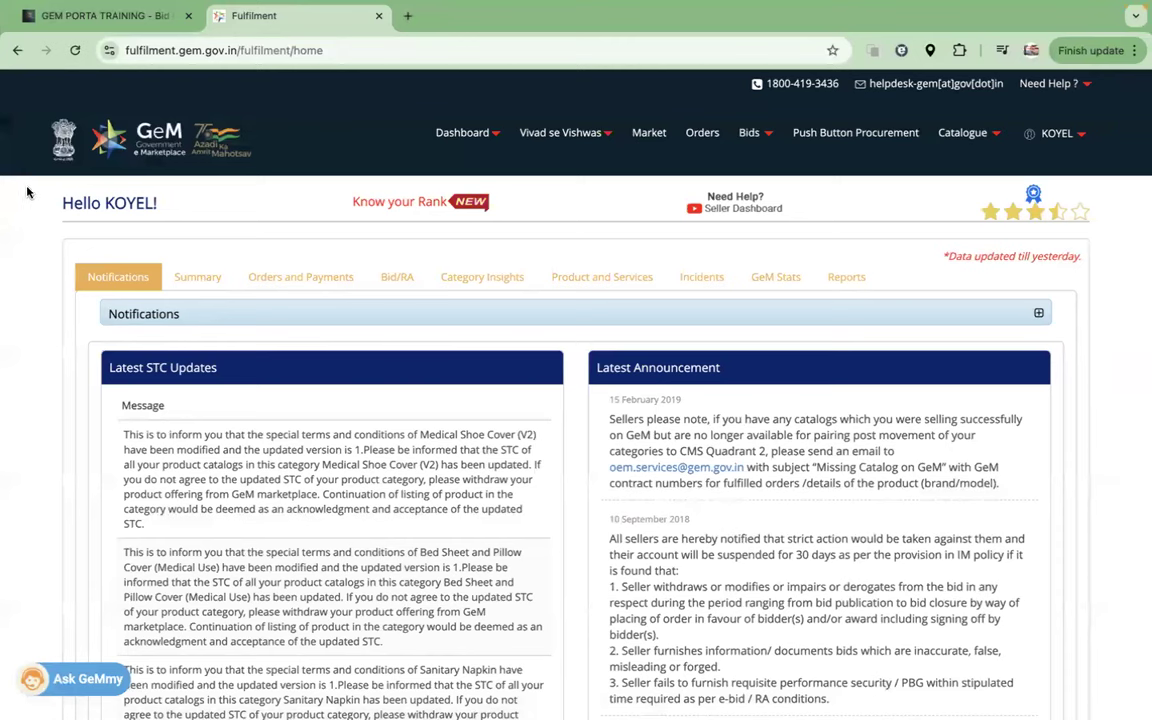
# Step: Add a red '500 CR.' note, then return to the GeM seller dashboard
pyautogui.write('500 CRT.')
pyautogui.press('BackSpace')
pyautogui.press('BackSpace')
pyautogui.write('.')
pyautogui.click(760, 338)
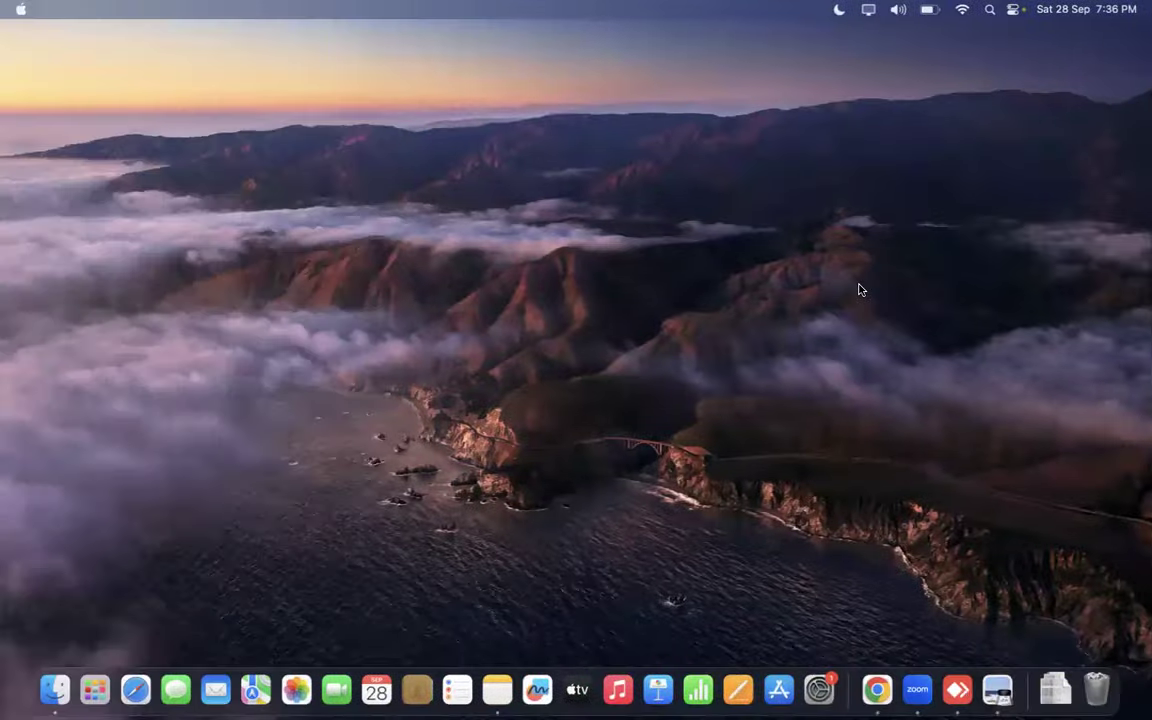
pyautogui.hotkey('ctrl', 'Right')
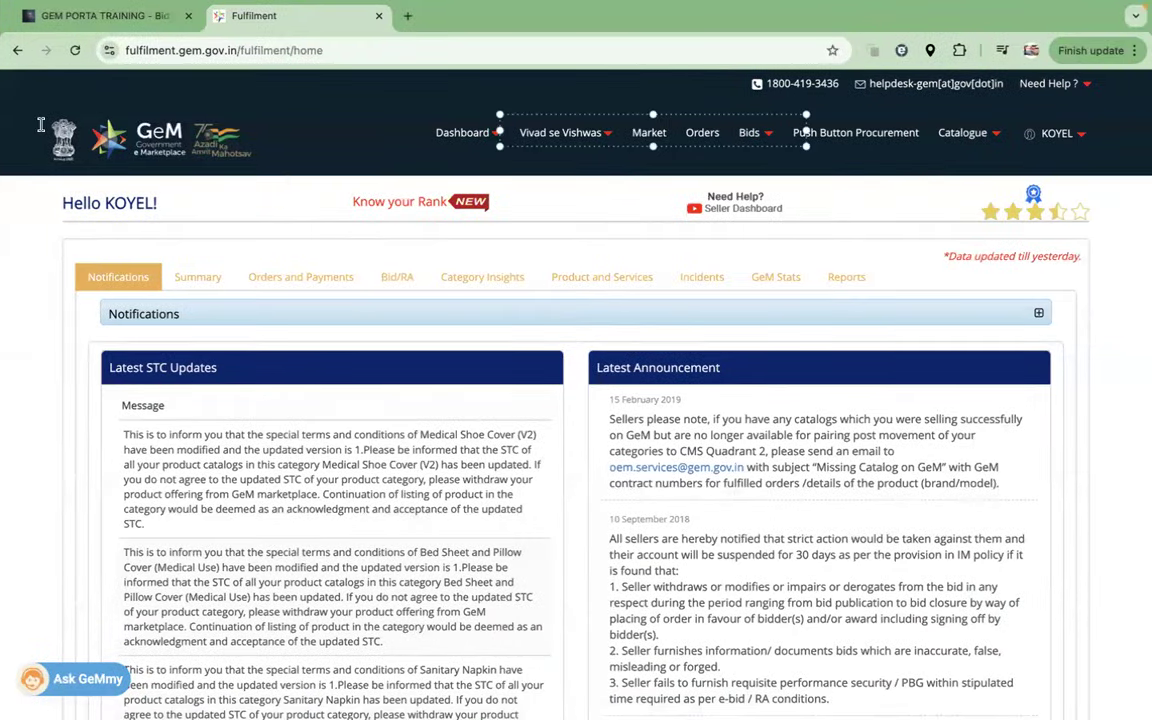
pyautogui.click(494, 137)
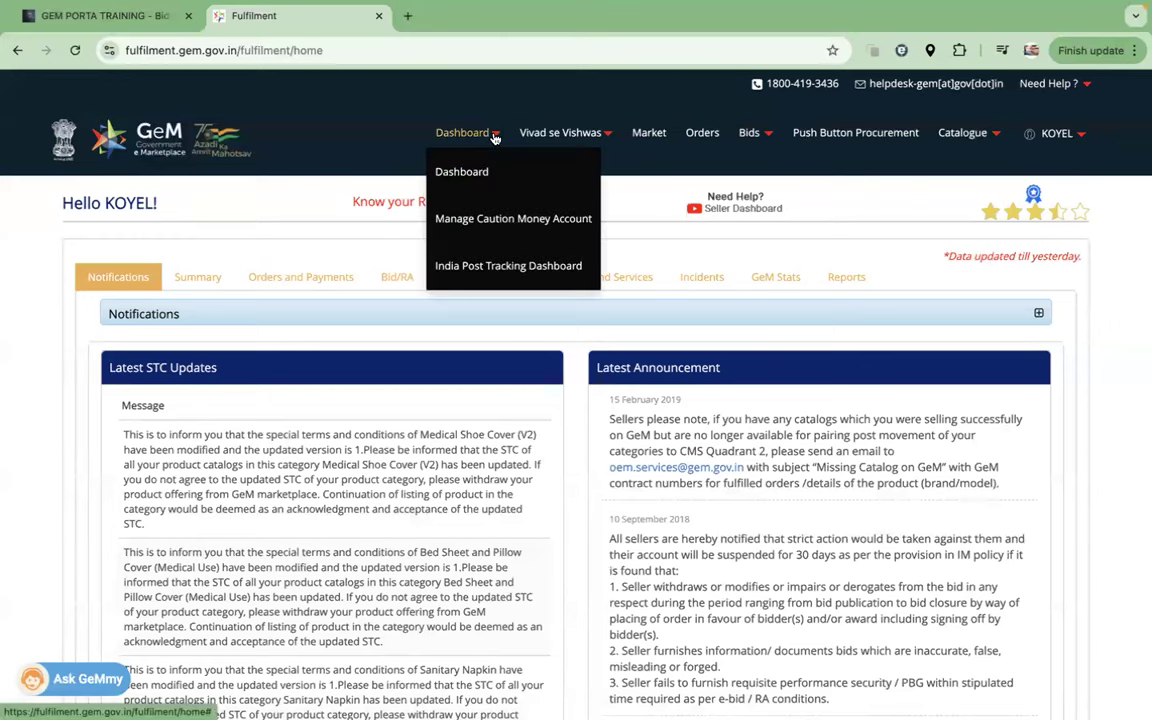
# Step: On Manage Caution Money Account, highlight AXIS and add a note listing AXIS, HDFC, ICICI
pyautogui.click(474, 222)
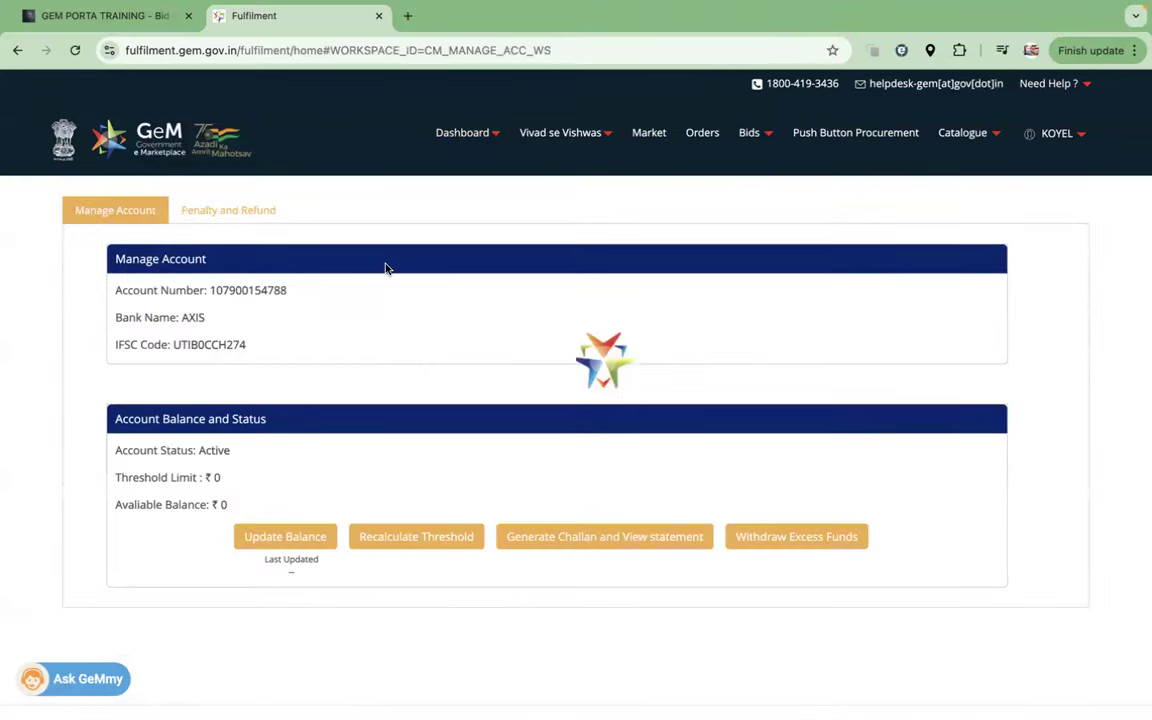
pyautogui.moveTo(179, 317); pyautogui.dragTo(222, 319)
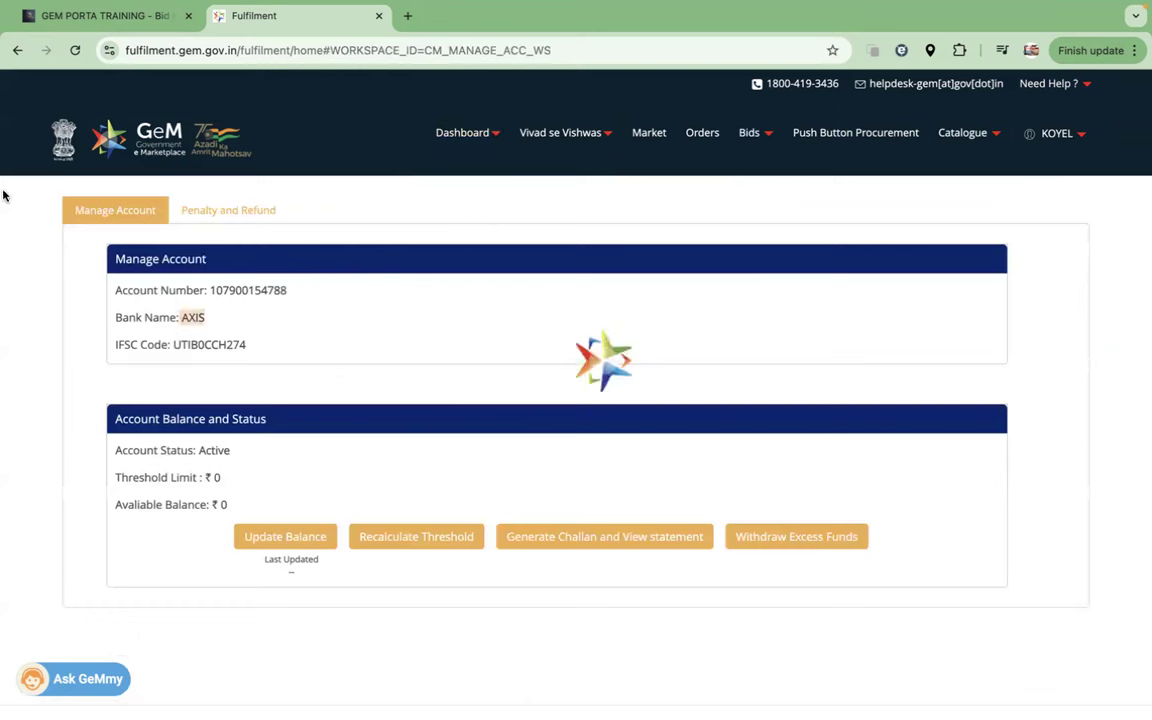
pyautogui.click(760, 207)
pyautogui.write('AXIS')
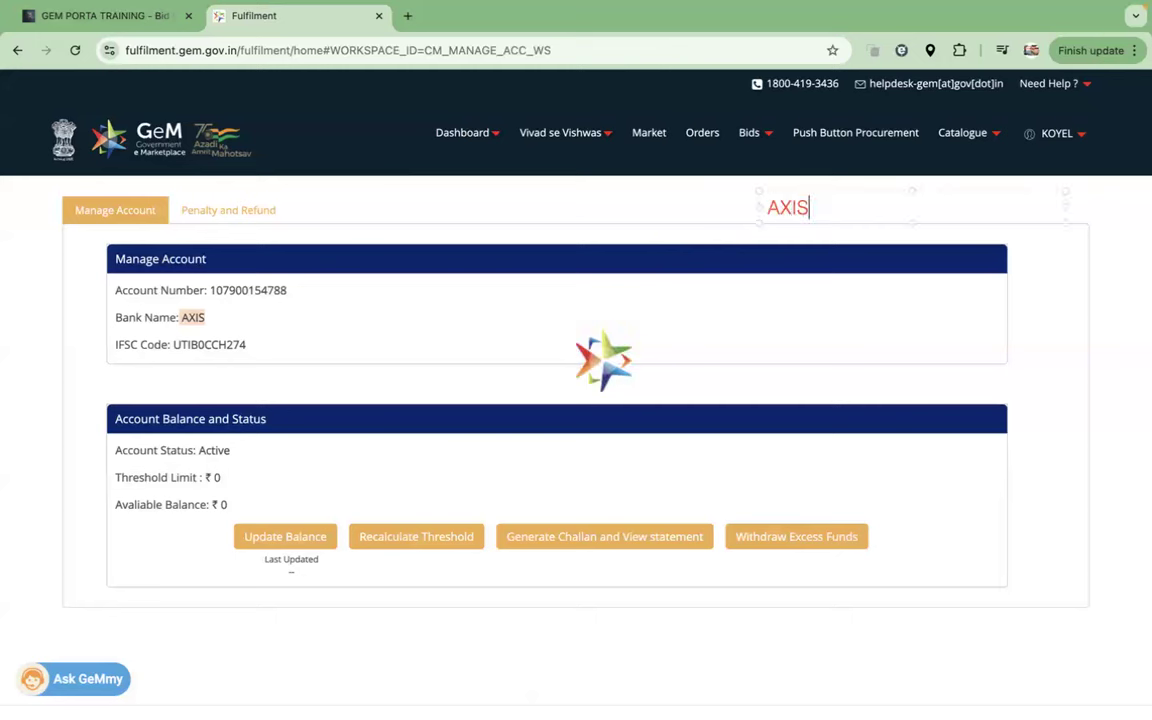
pyautogui.press('Return')
pyautogui.write('HDFC')
pyautogui.press('Return')
pyautogui.write('ICICI')
pyautogui.click(810, 321)
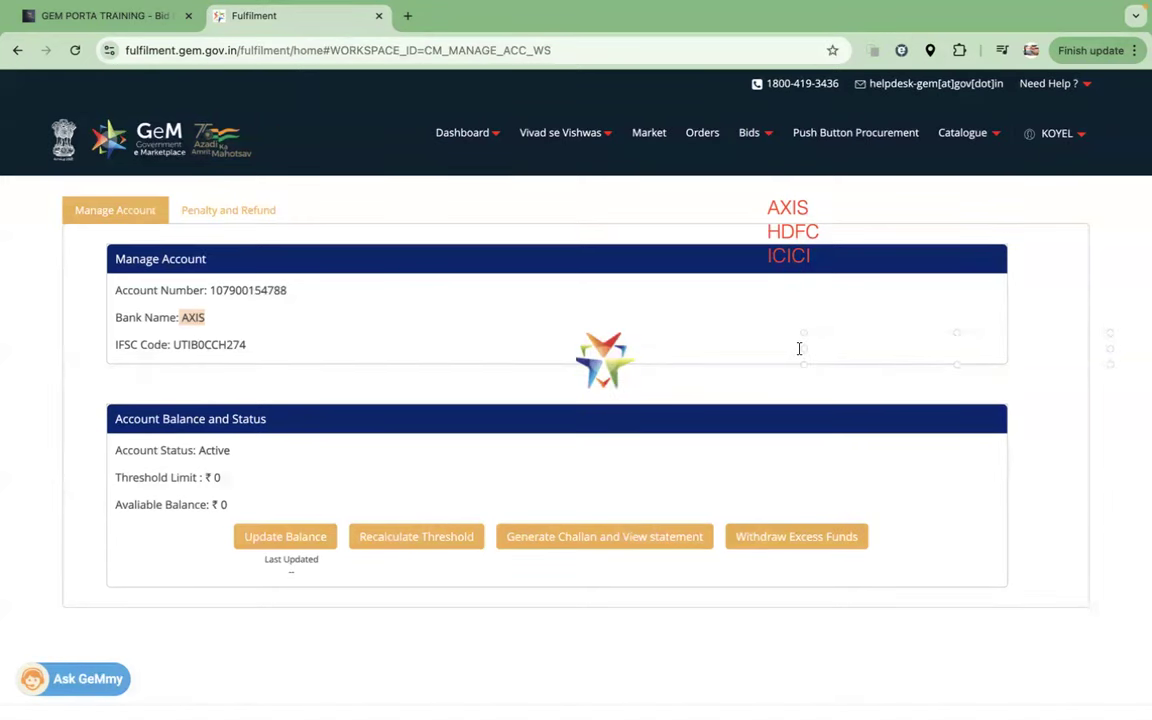
# Step: Add a second note listing the payment modes RTGS, NEFT and NETBANKING
pyautogui.write('RTGS')
pyautogui.press('Return')
pyautogui.write('NEFT')
pyautogui.press('Return')
pyautogui.write('NETBANKING')
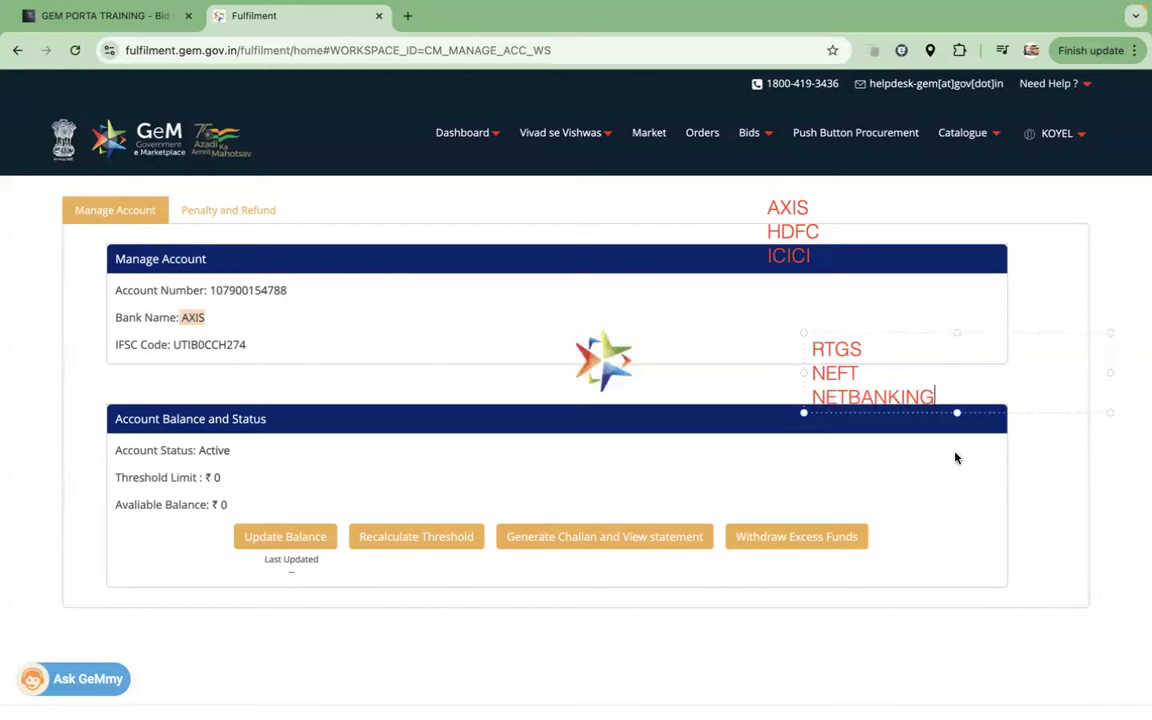
pyautogui.click(962, 460)
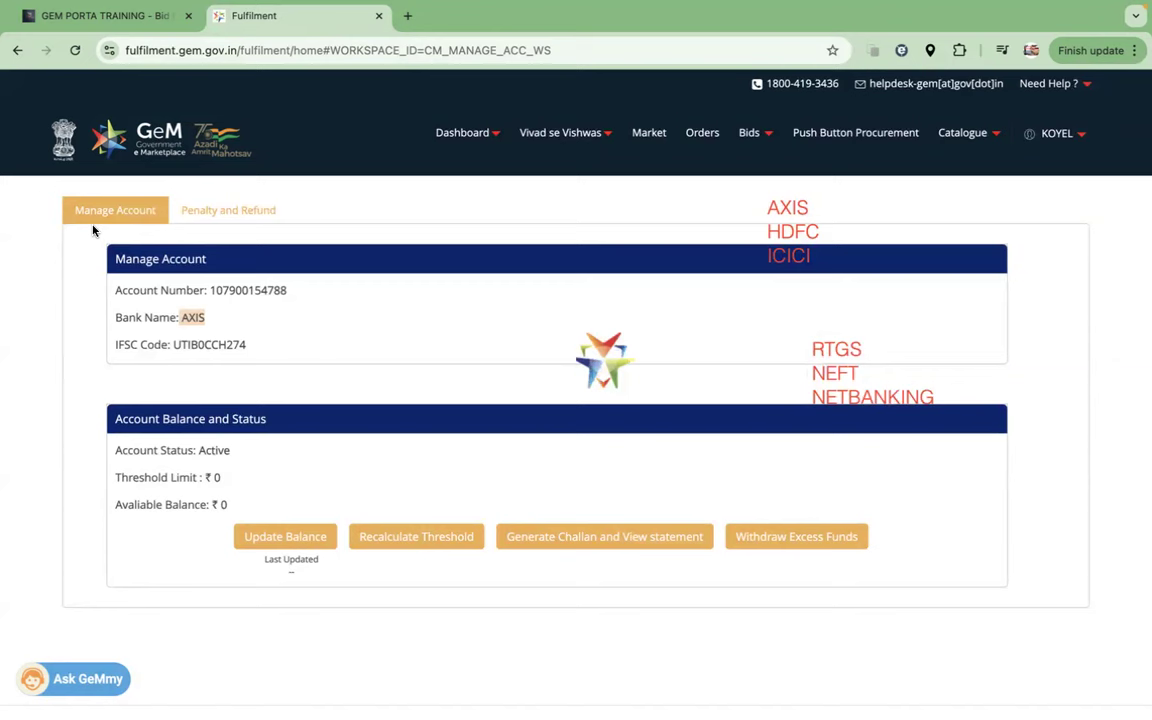
# Step: Draw arrows from AXIS to RTGS, NEFT and NETBANKING, dismissing the error dialog
pyautogui.moveTo(205, 317); pyautogui.dragTo(812, 345)
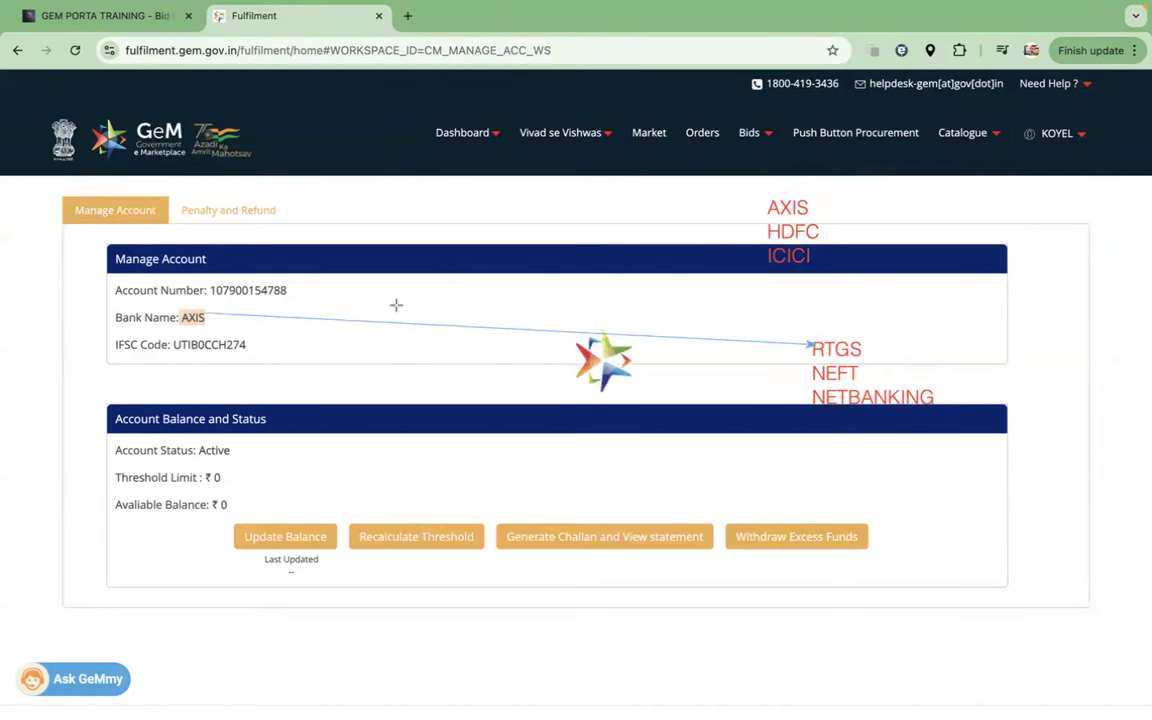
pyautogui.moveTo(205, 318); pyautogui.dragTo(812, 370)
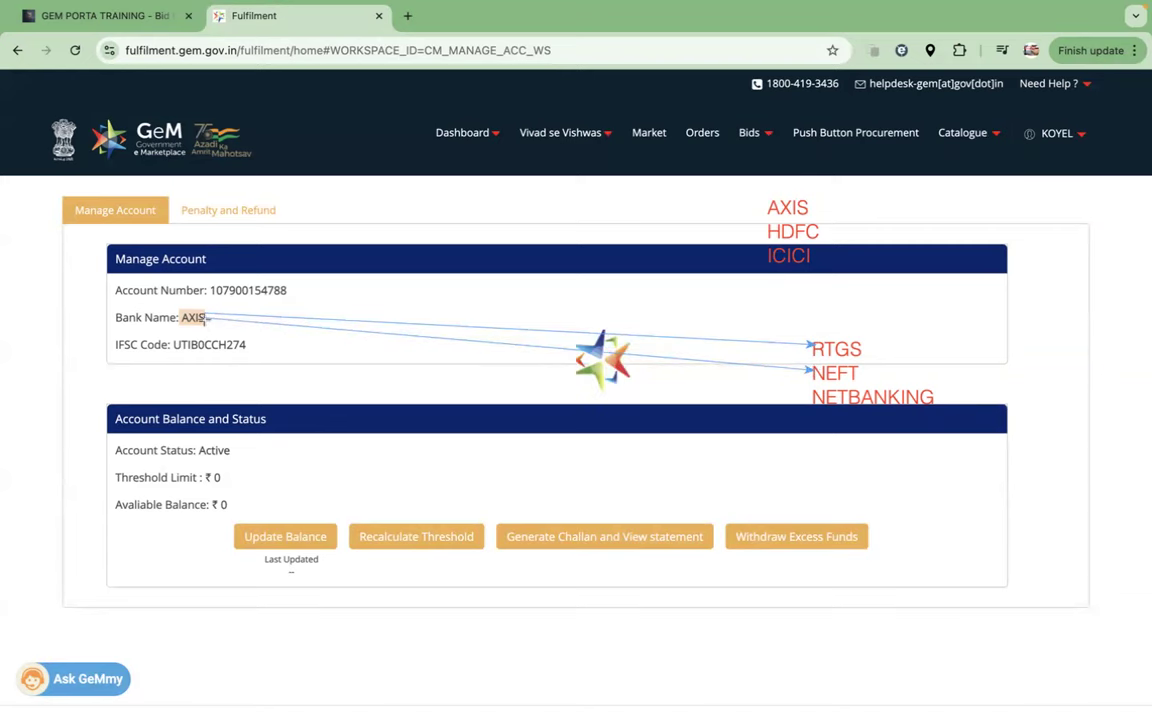
pyautogui.moveTo(207, 318); pyautogui.dragTo(813, 397)
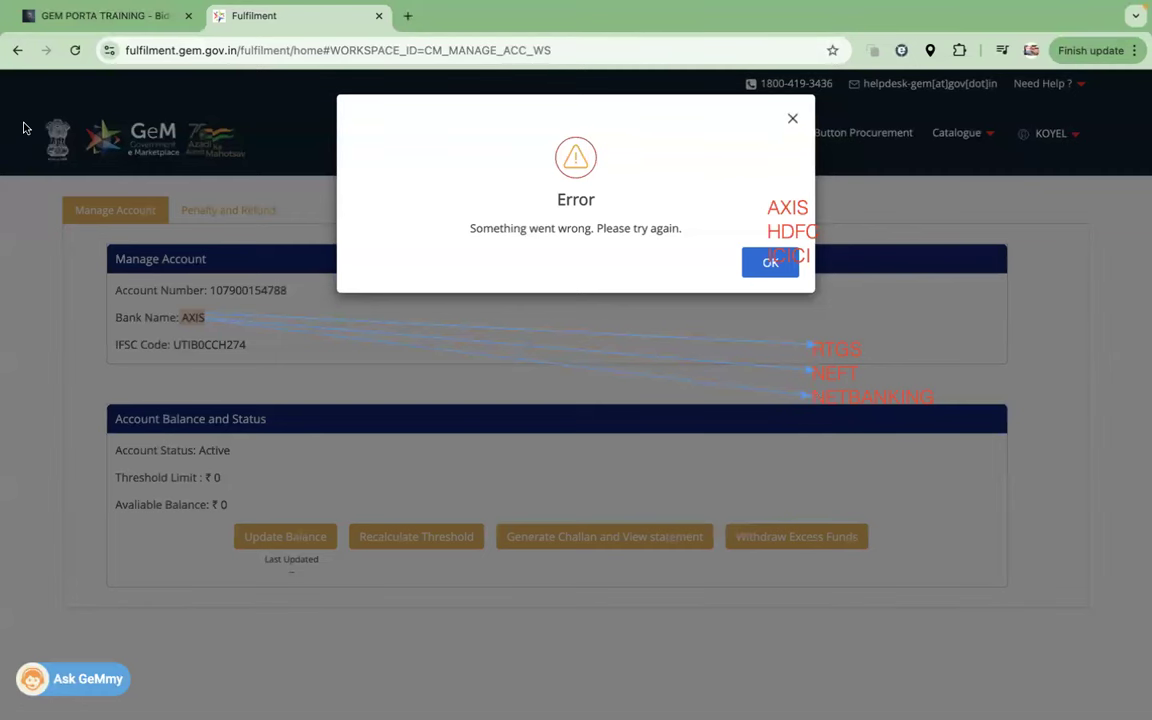
pyautogui.click(769, 263)
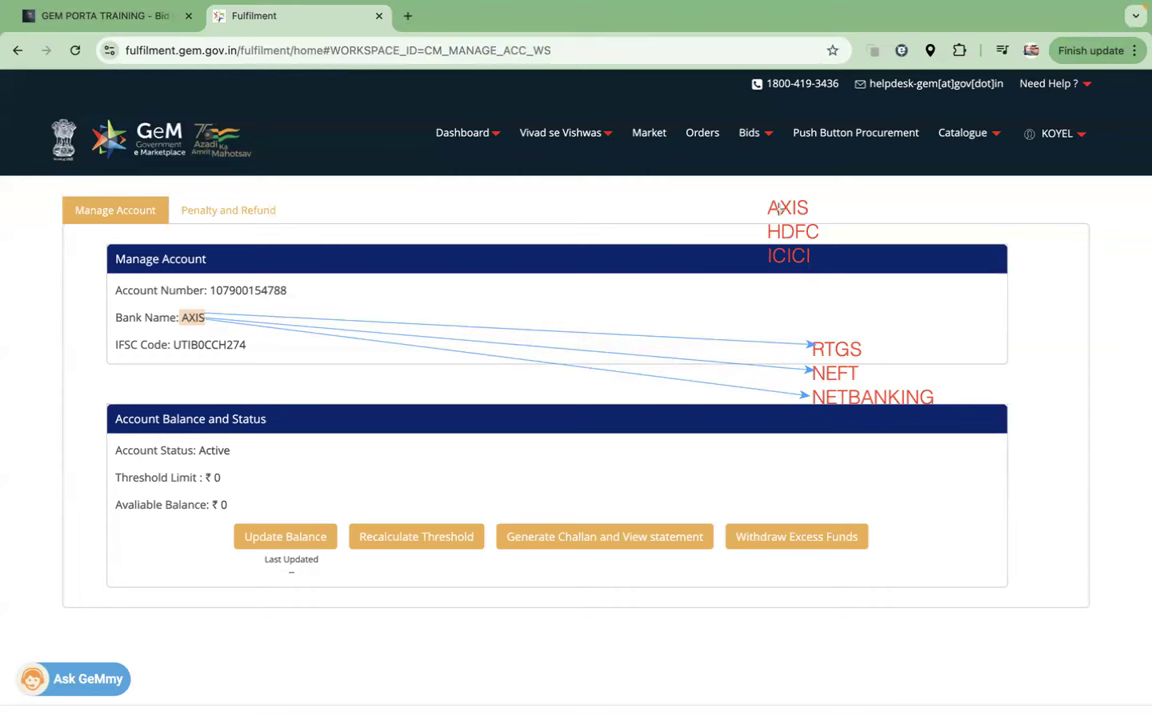
# Step: Circle HDFC and ICICI and arrow them to RTGS and NEFT
pyautogui.moveTo(751, 213); pyautogui.dragTo(835, 270)
pyautogui.moveTo(798, 270); pyautogui.dragTo(818, 342)
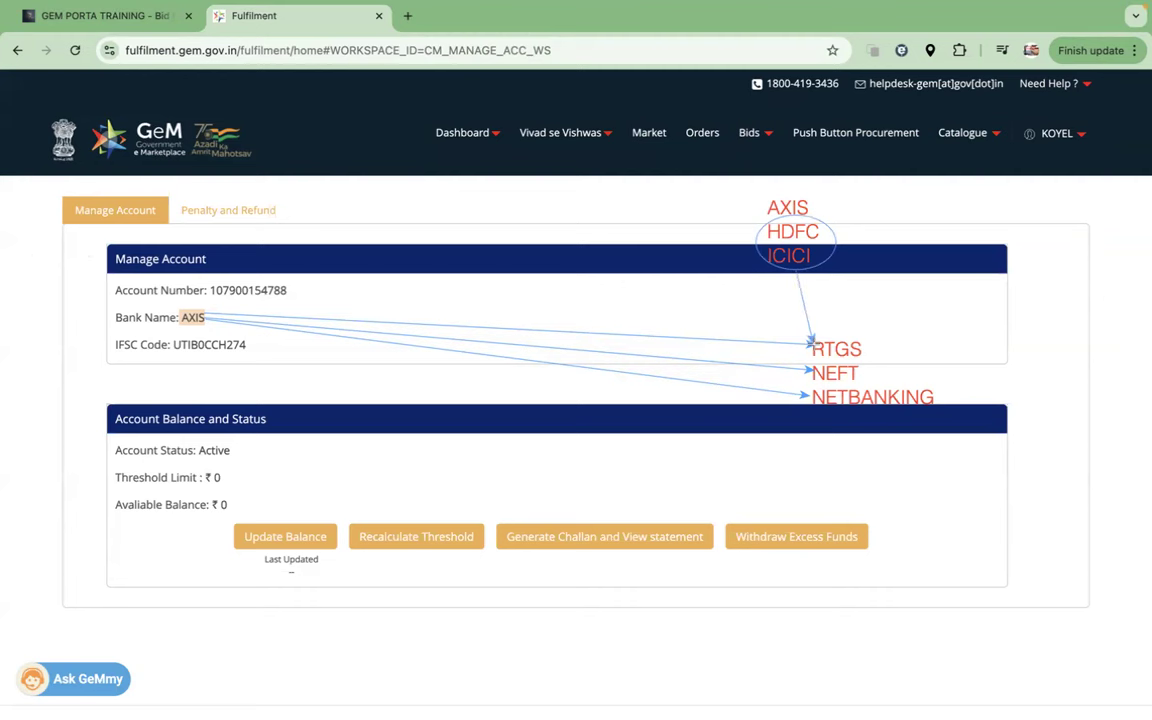
pyautogui.moveTo(793, 268); pyautogui.dragTo(812, 372)
# Step: Circle AXIS beside the bank name, then erase all notes and arrows with Escape
pyautogui.moveTo(169, 304); pyautogui.dragTo(218, 329)
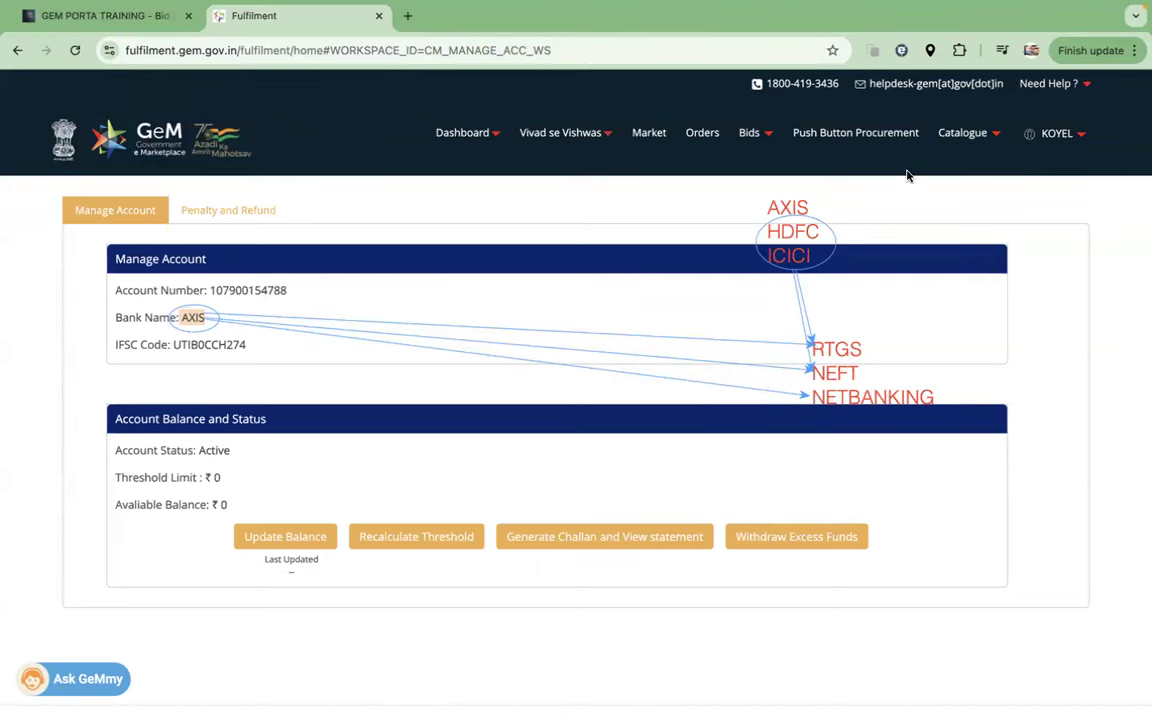
pyautogui.hotkey('ctrl', 'Left')
pyautogui.hotkey('ctrl', 'Right')
pyautogui.press('Escape')
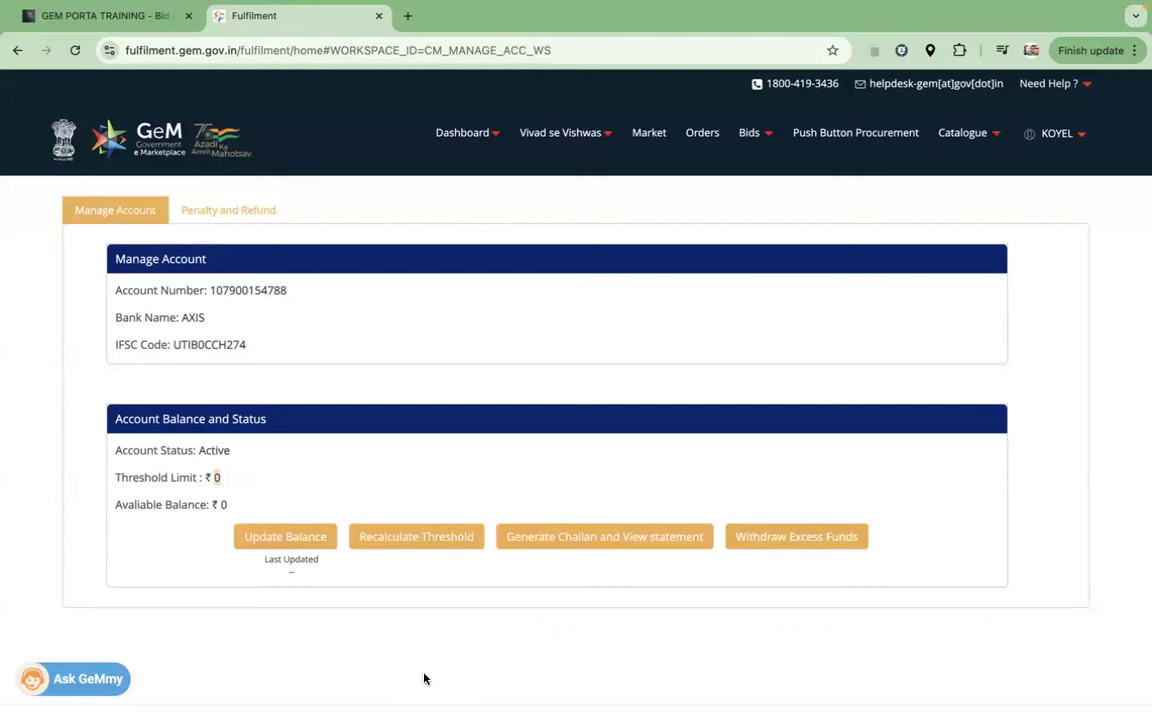
# Step: Open My Account and scroll through the Seller Profile
pyautogui.click(1056, 134)
pyautogui.click(1010, 164)
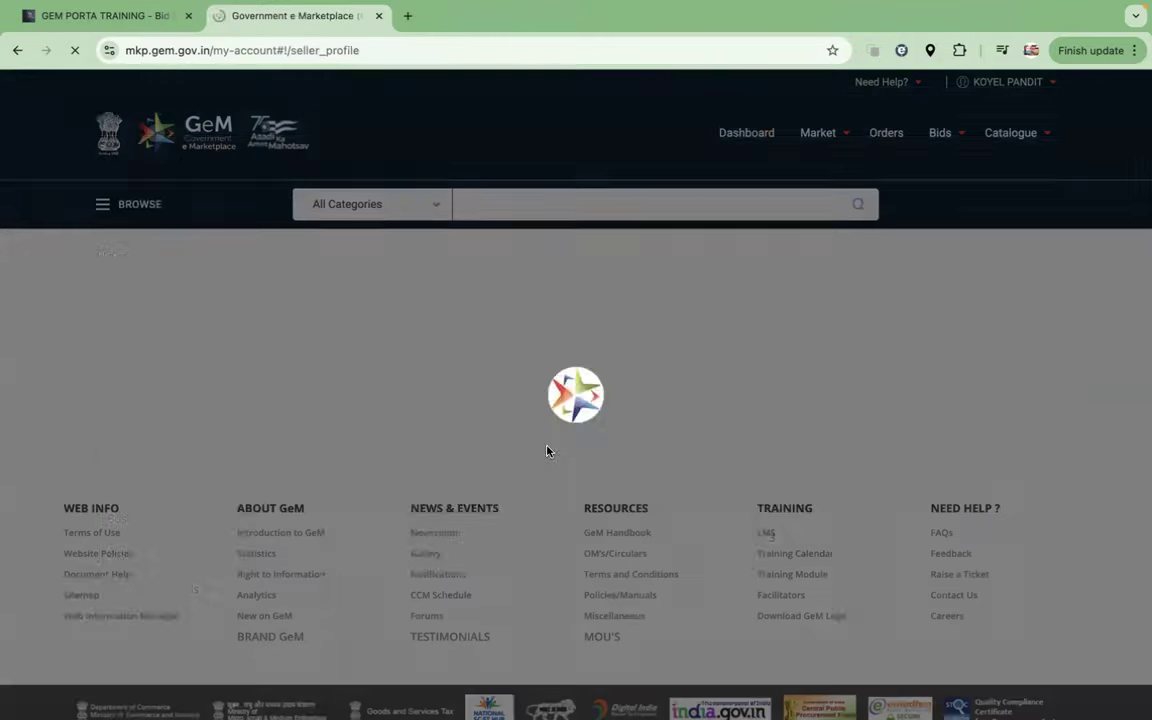
pyautogui.scroll(-5, 412, 514)
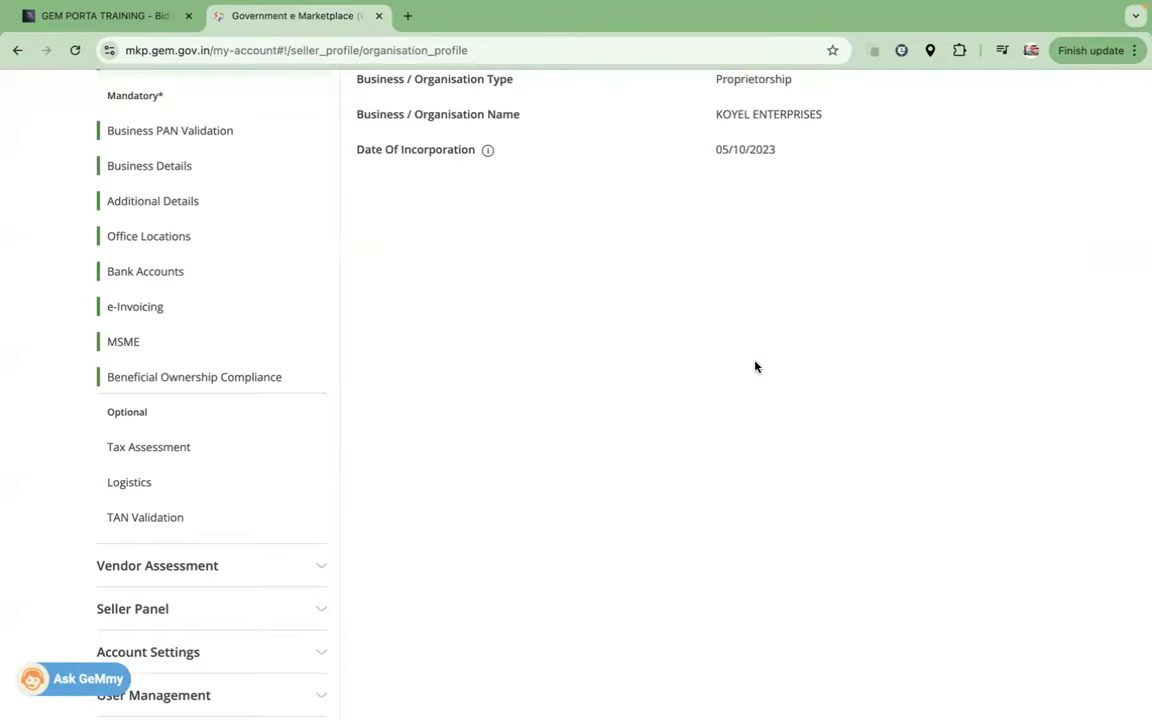
pyautogui.scroll(5, 755, 367)
# Step: Return to the Dashboard, dismiss the startup prompts (declining the TAN update) and reopen Manage Caution Money Account
pyautogui.click(757, 135)
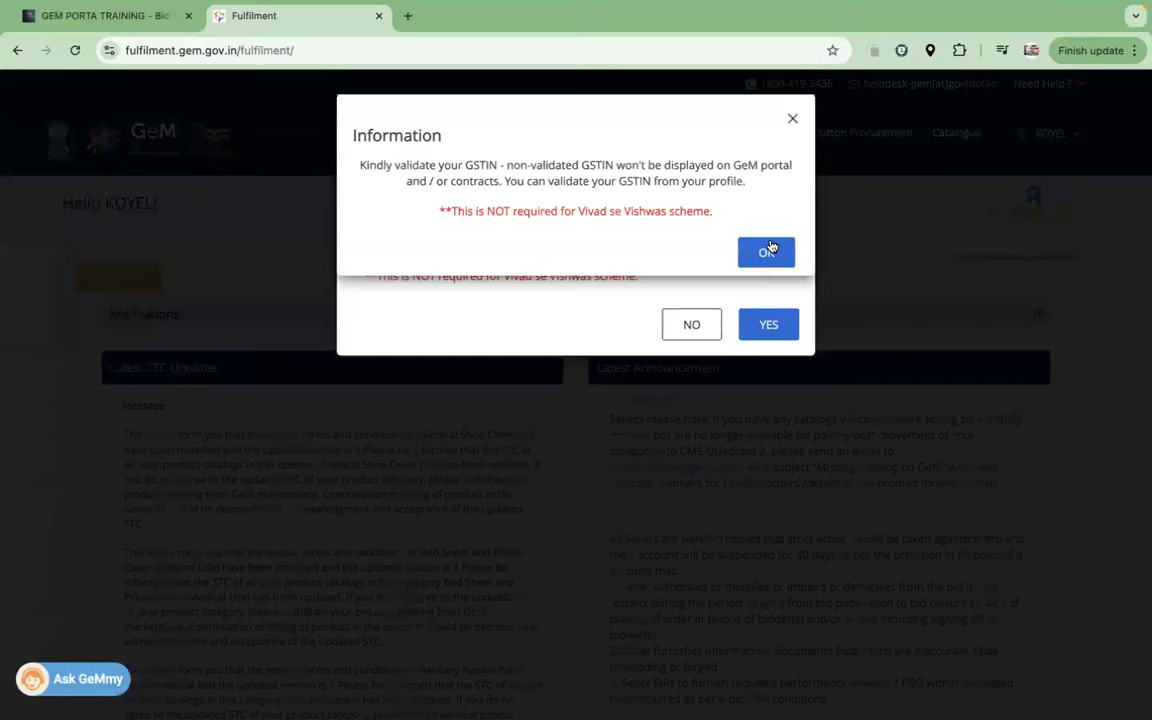
pyautogui.click(764, 249)
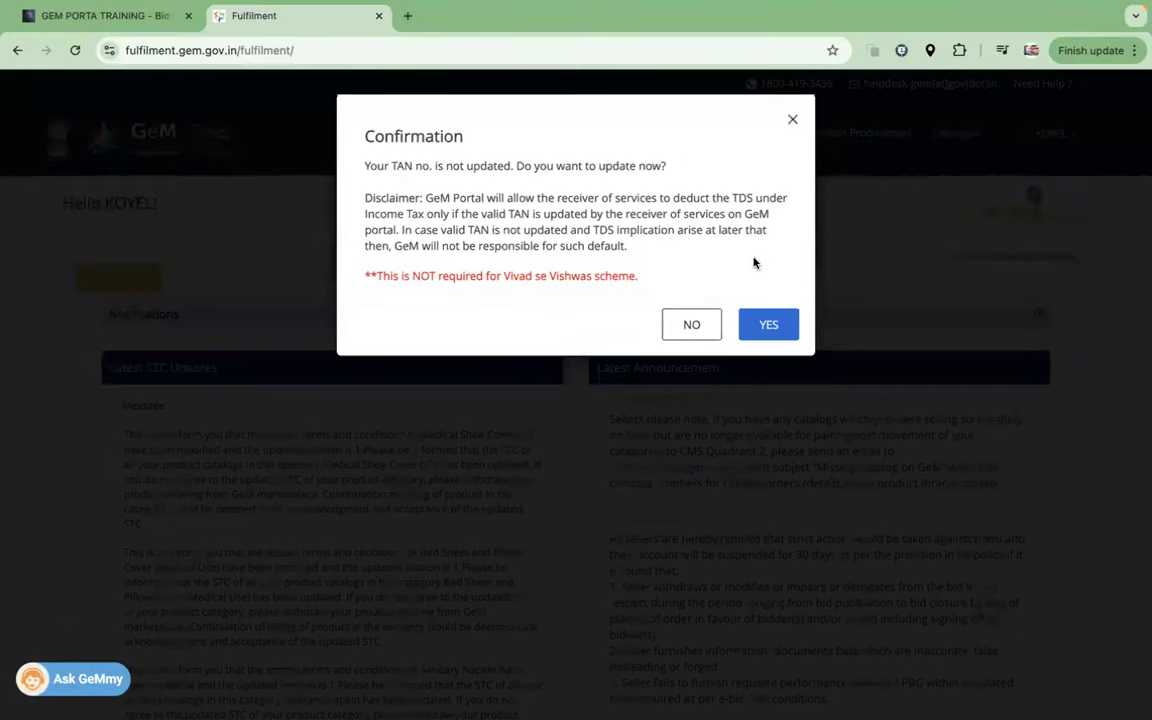
pyautogui.click(702, 326)
pyautogui.click(790, 240)
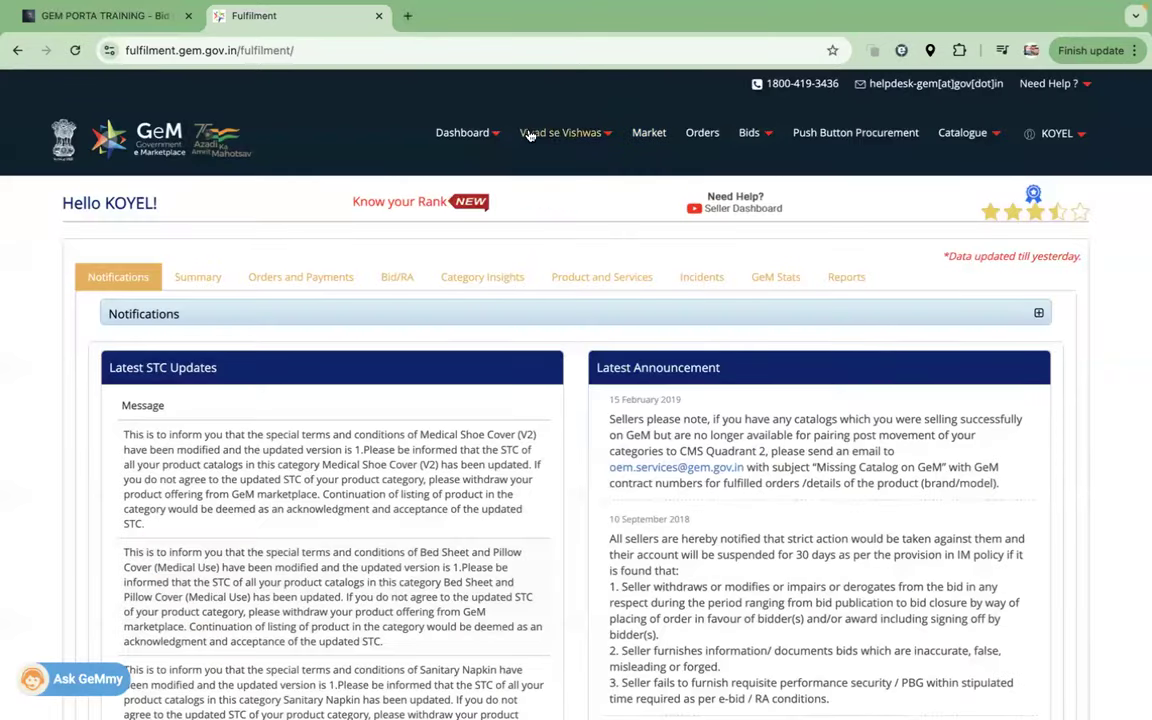
pyautogui.moveTo(496, 118)
pyautogui.click(504, 216)
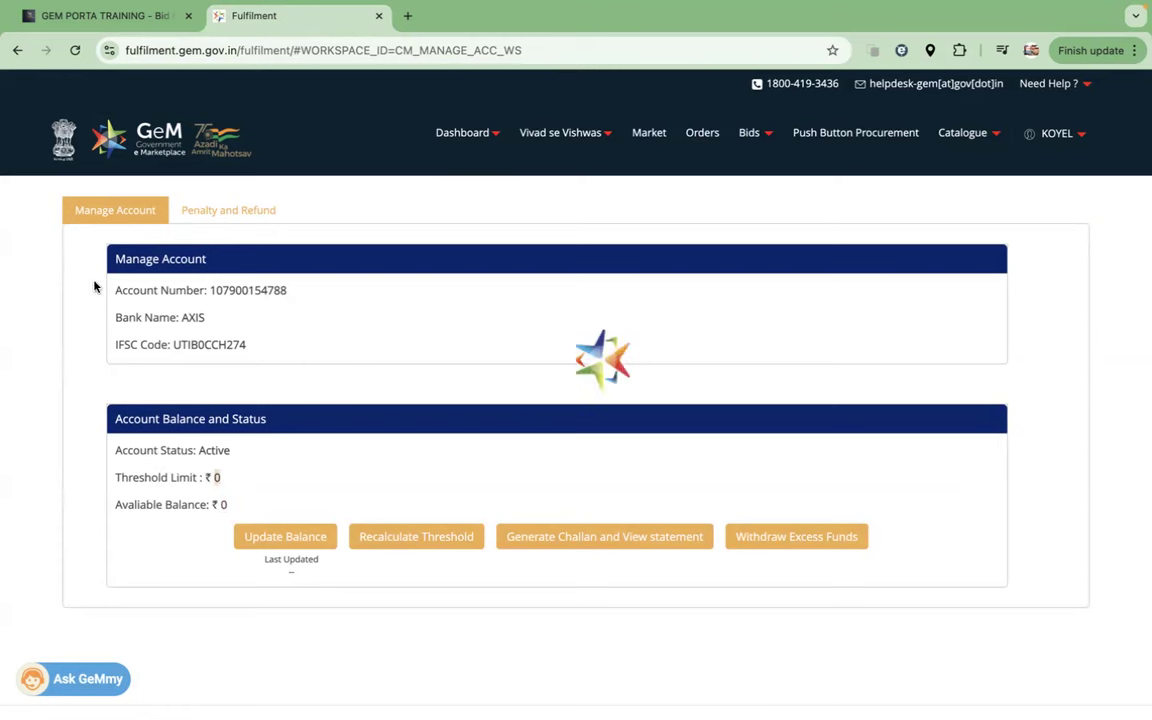
pyautogui.write('5000')
pyautogui.click(186, 552)
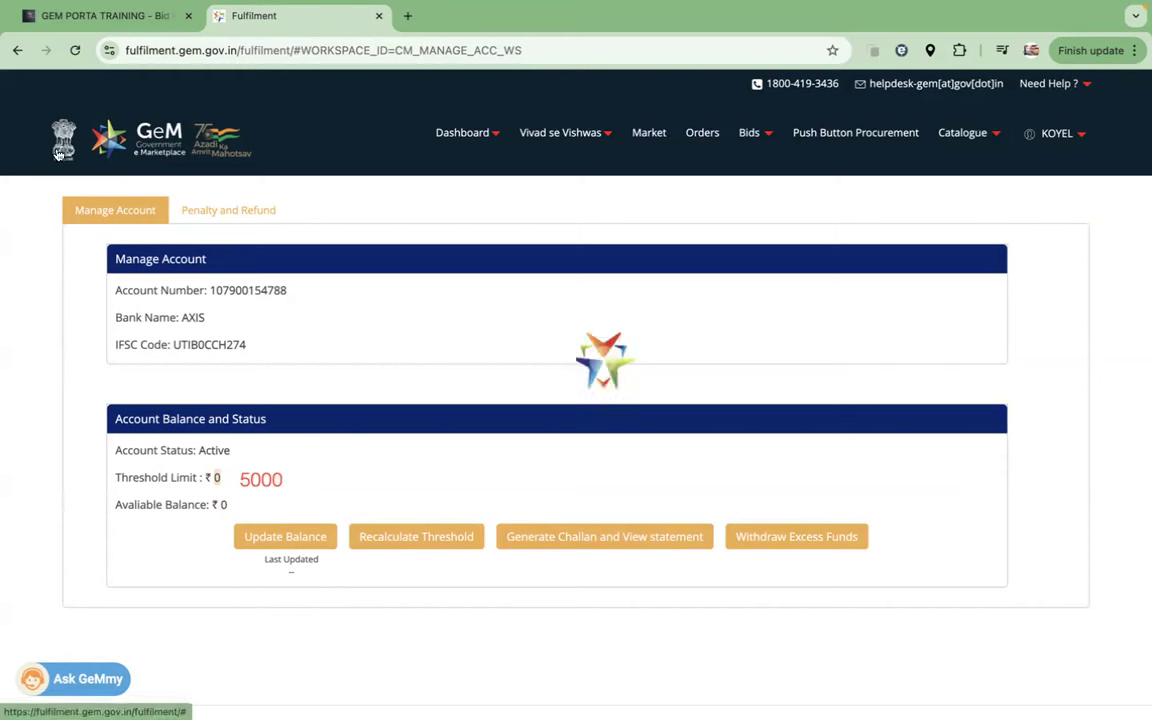
pyautogui.click(495, 138)
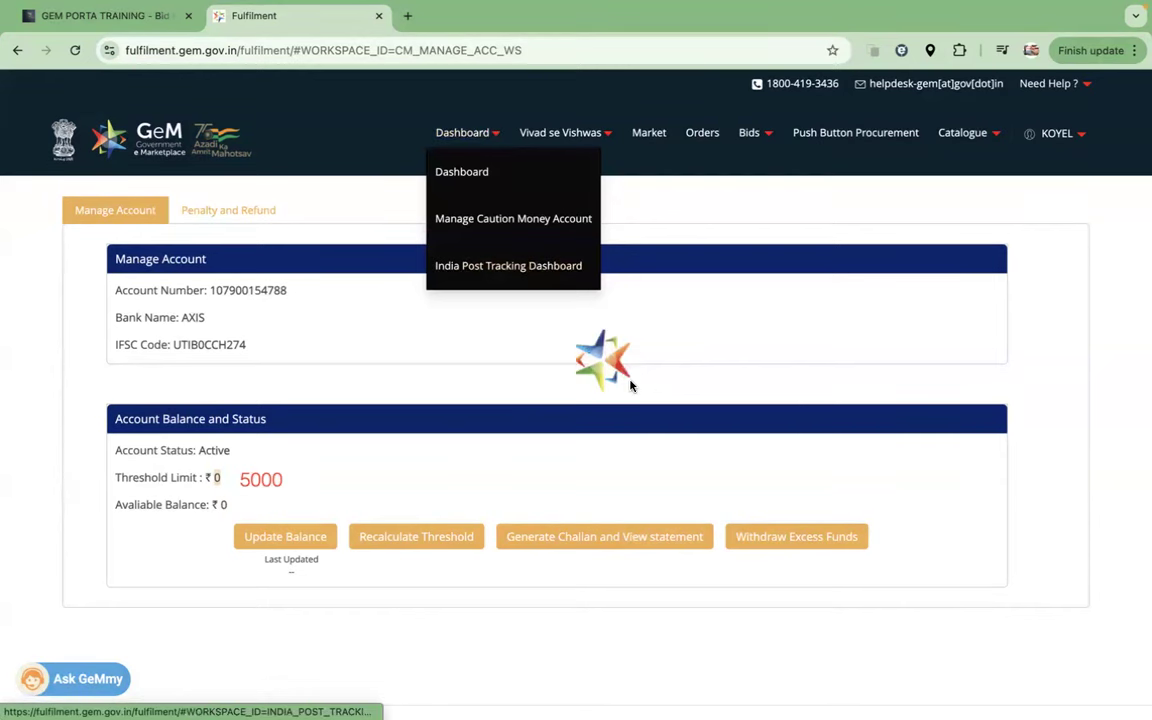
pyautogui.click(517, 218)
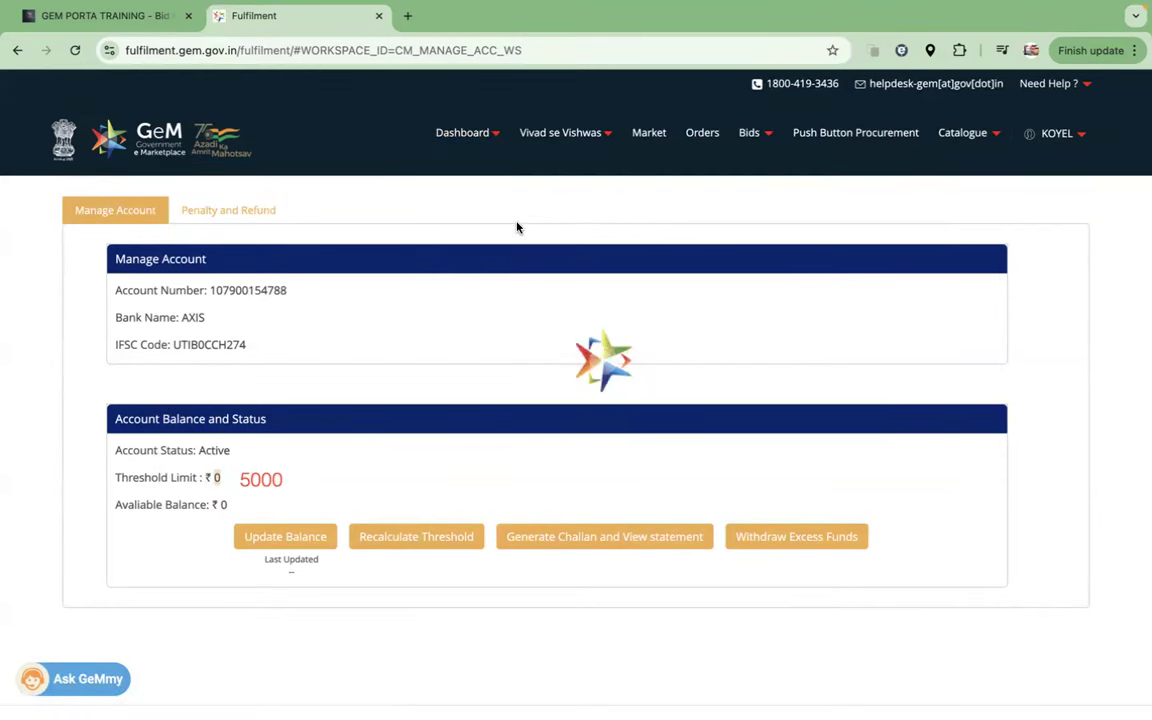
pyautogui.click(78, 50)
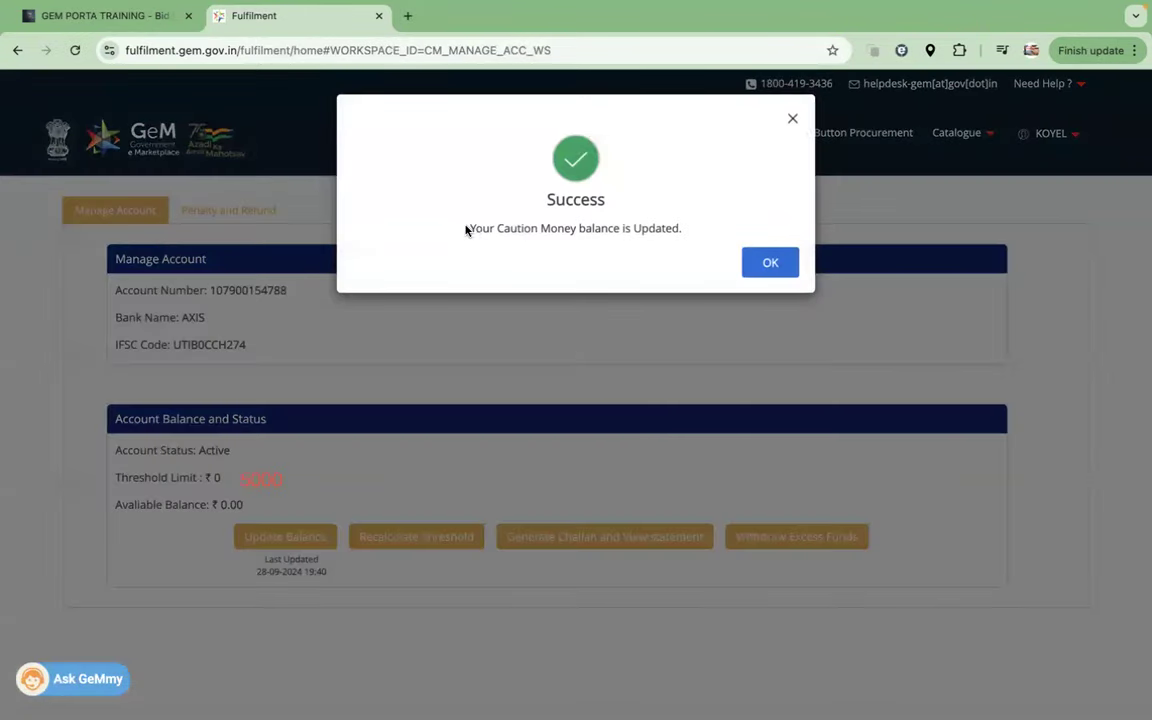
pyautogui.click(760, 264)
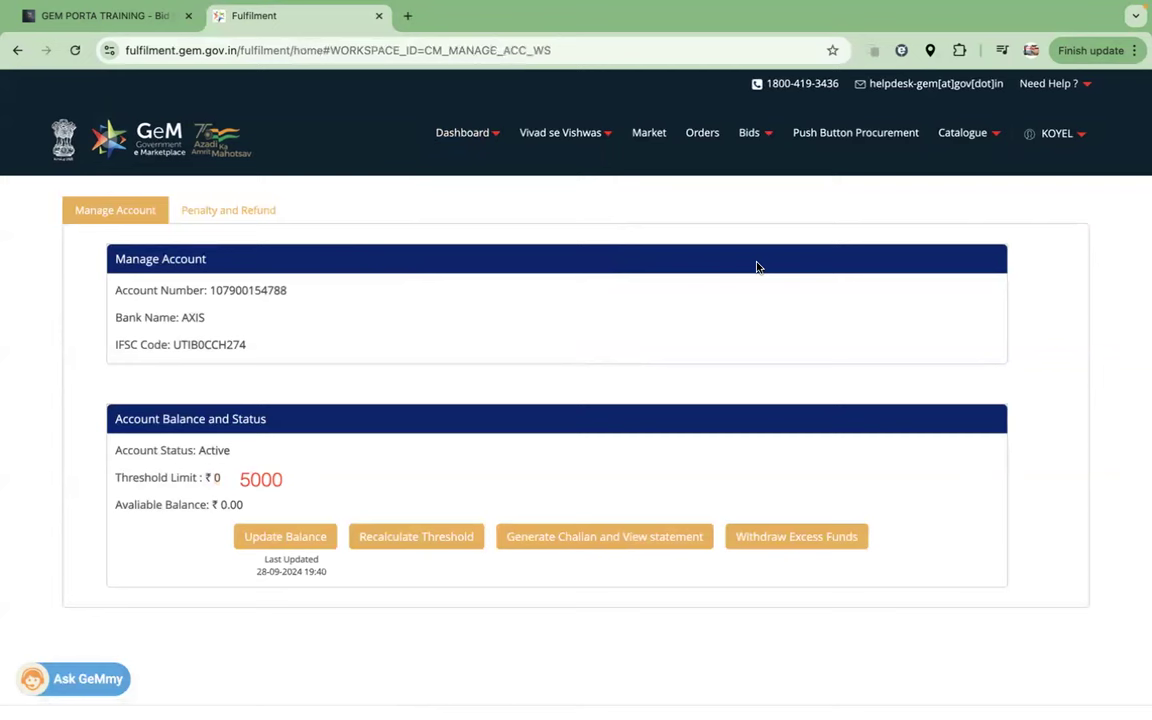
# Step: Under Generate Challan, add a fund of 5000, accept the terms and choose Other Banks
pyautogui.click(603, 538)
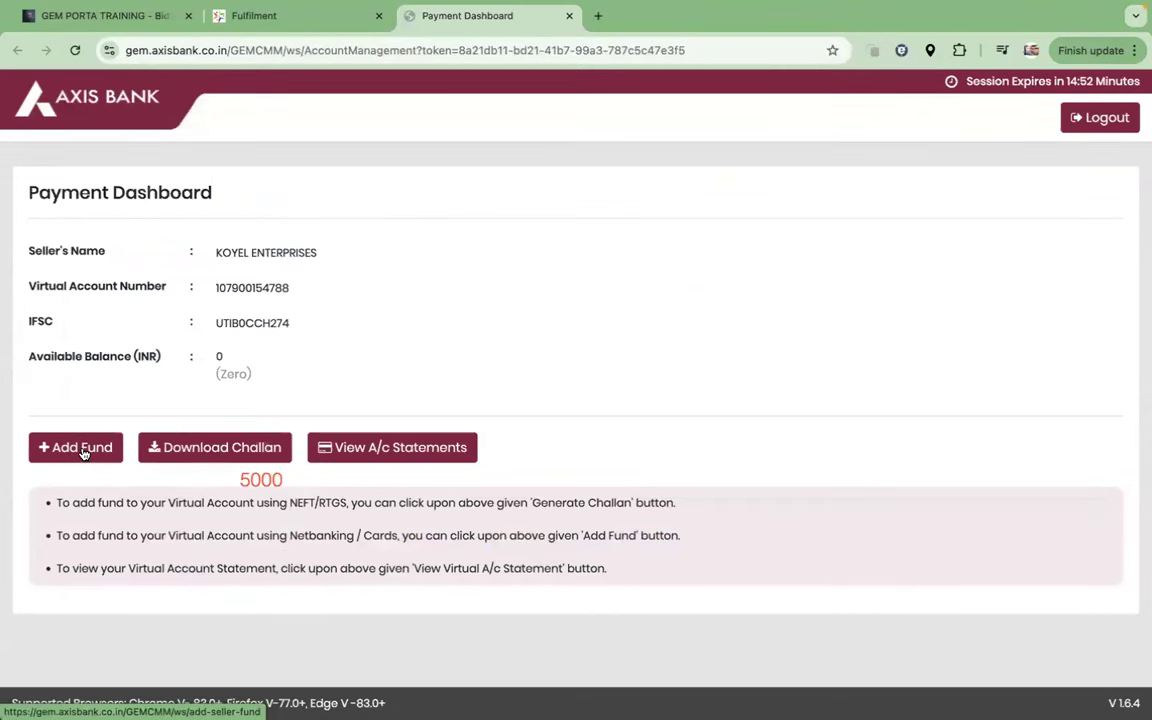
pyautogui.click(83, 452)
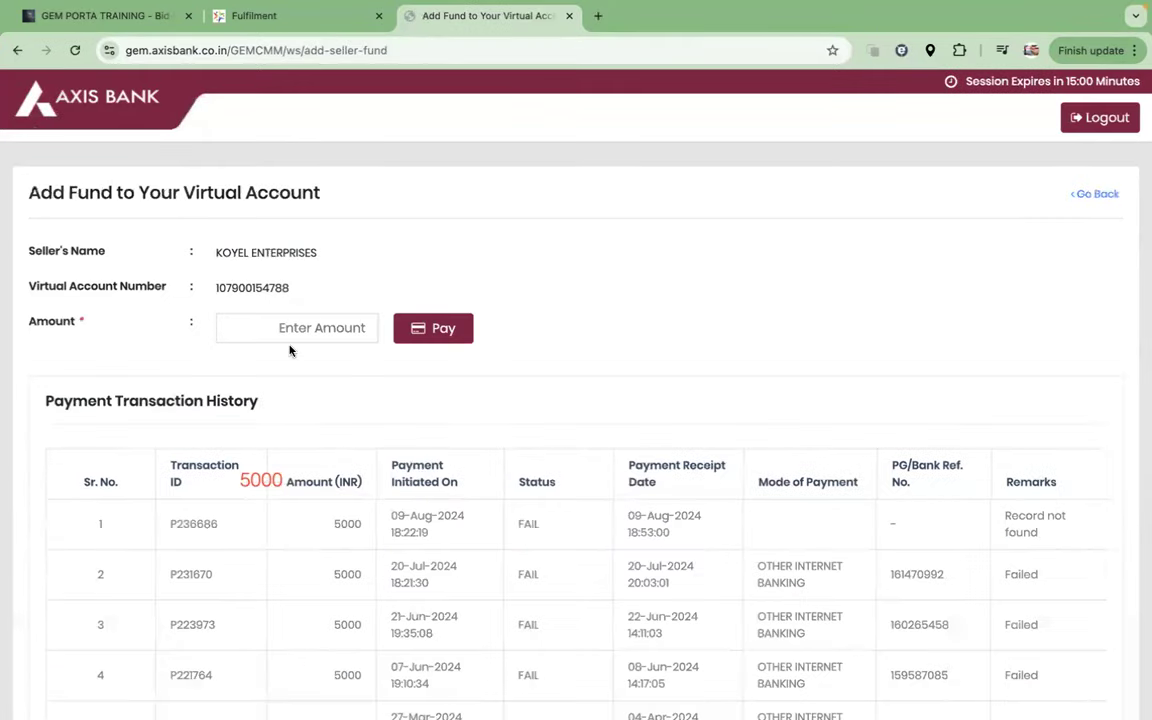
pyautogui.click(296, 334)
pyautogui.write('5000')
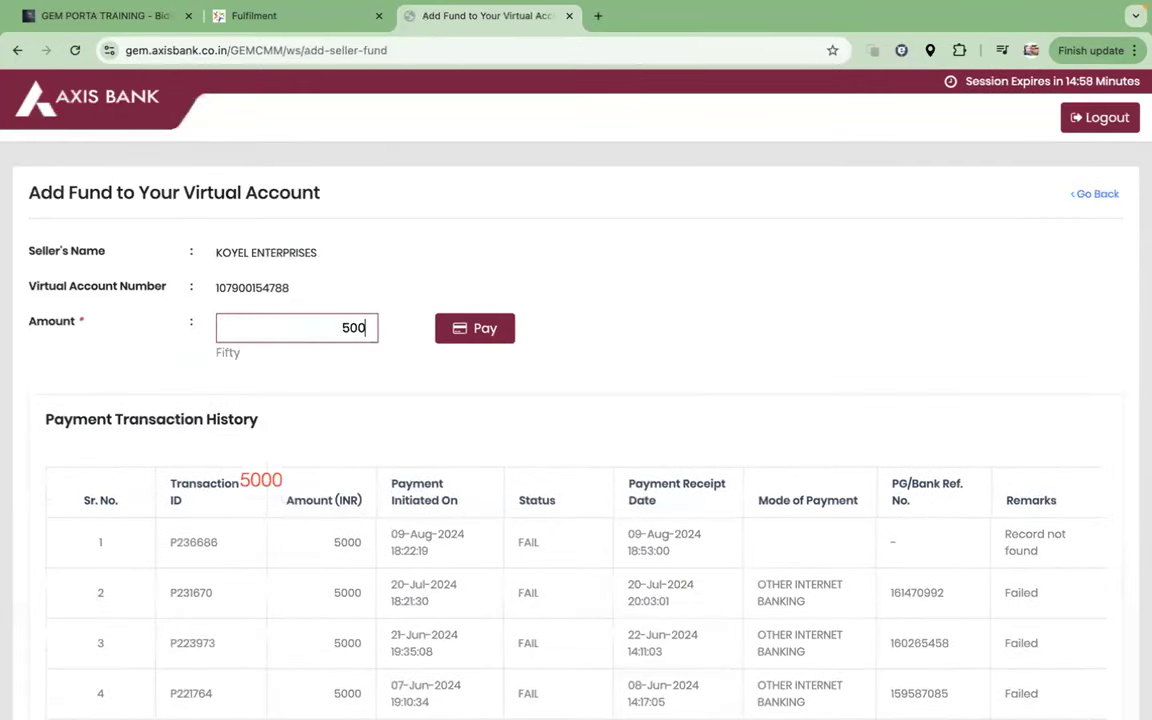
pyautogui.click(481, 331)
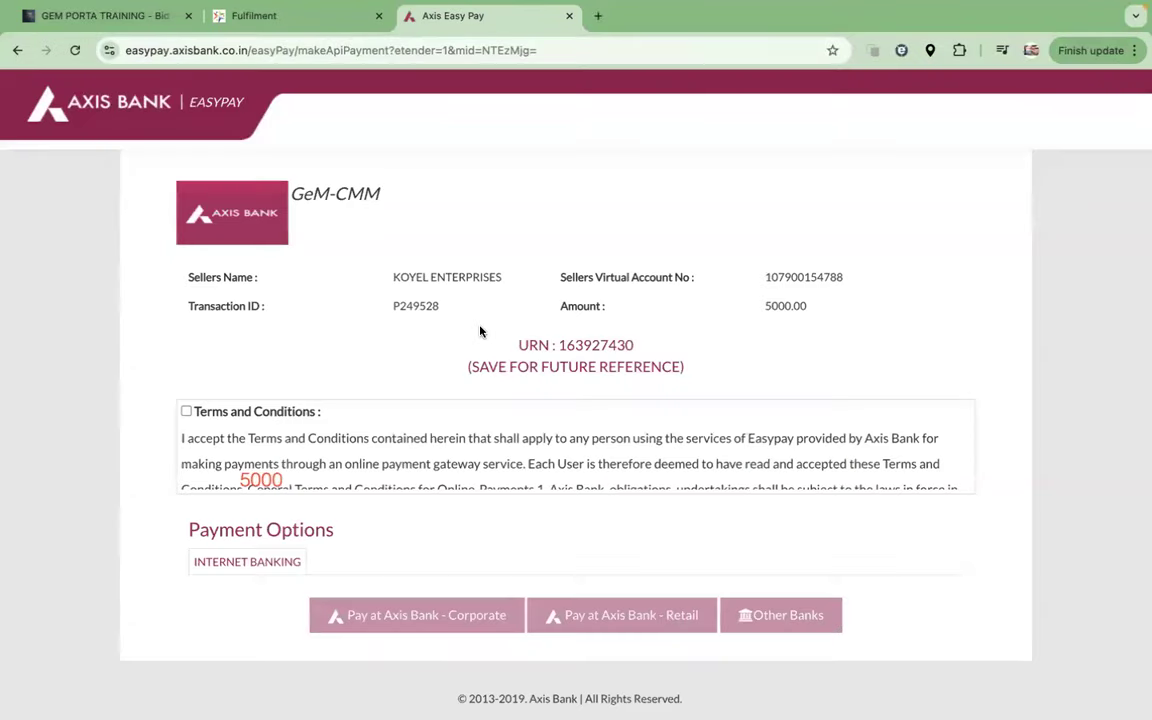
pyautogui.click(186, 412)
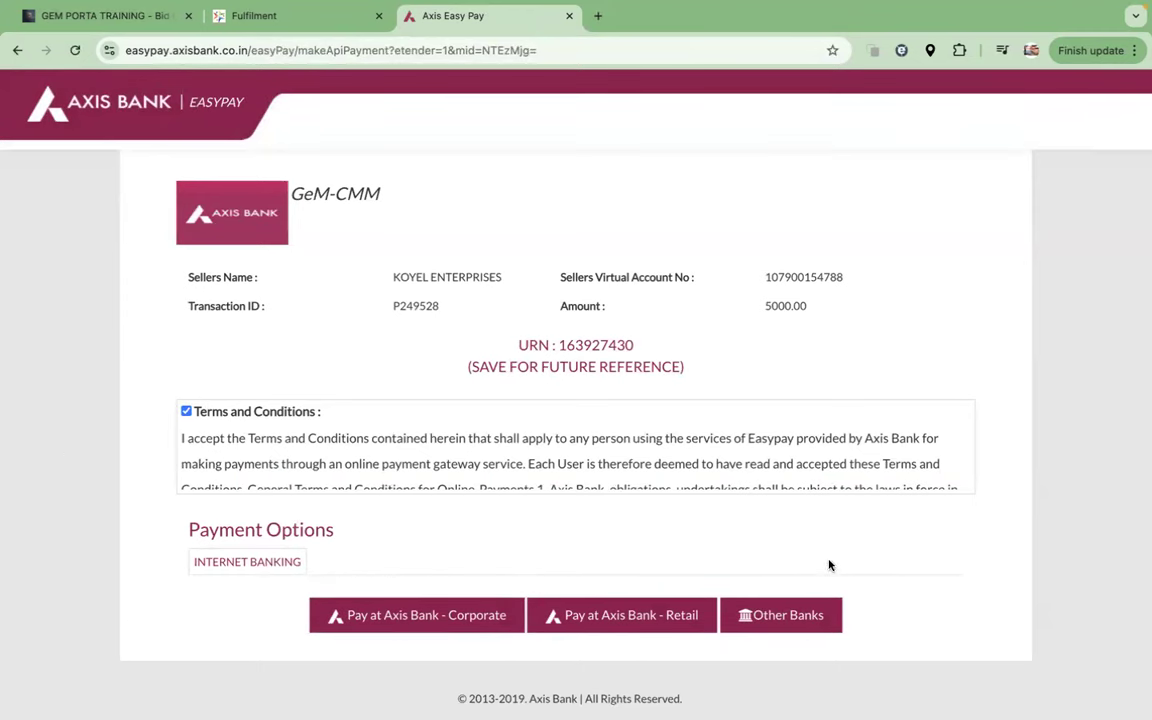
pyautogui.click(788, 617)
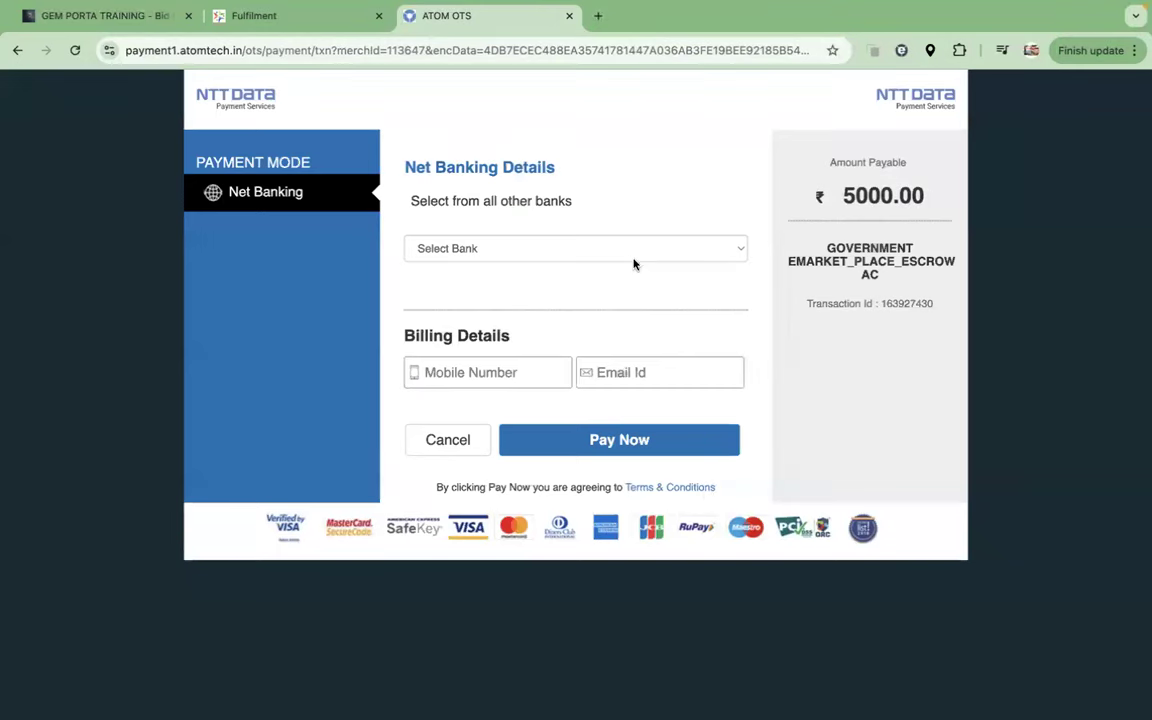
# Step: Select Bank of Maharashtra as the net banking bank, replacing an initial Karnataka Bank pick
pyautogui.click(633, 256)
pyautogui.scroll(-4, 566, 447)
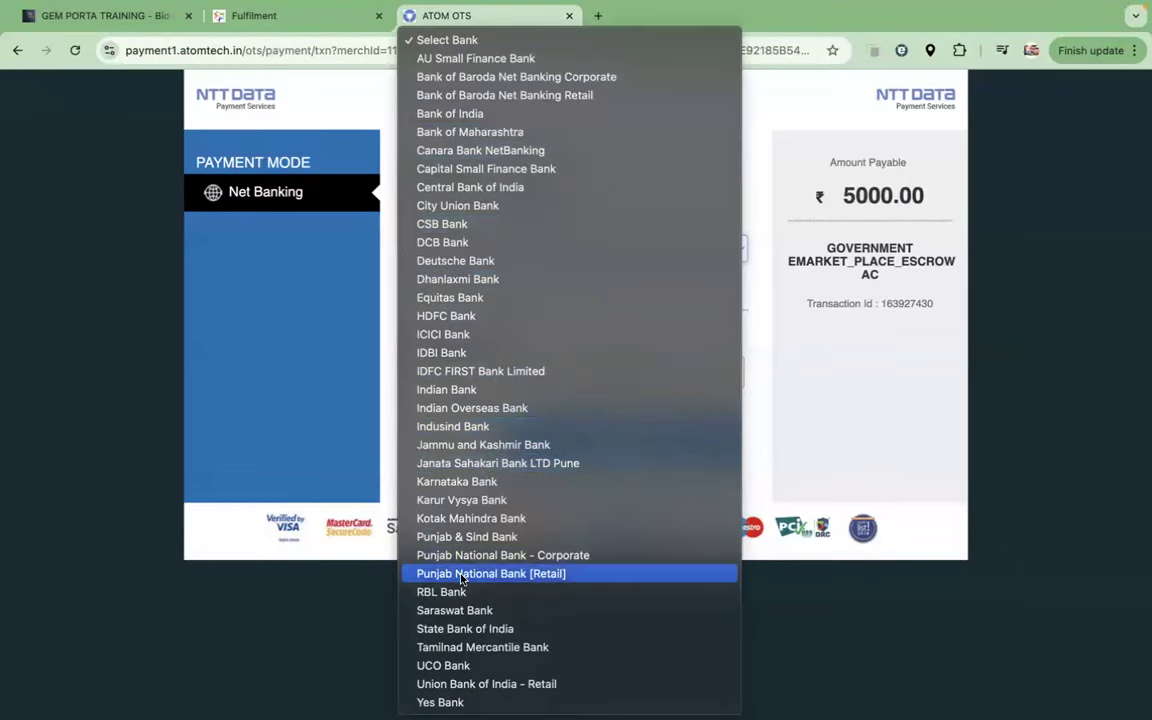
pyautogui.click(475, 483)
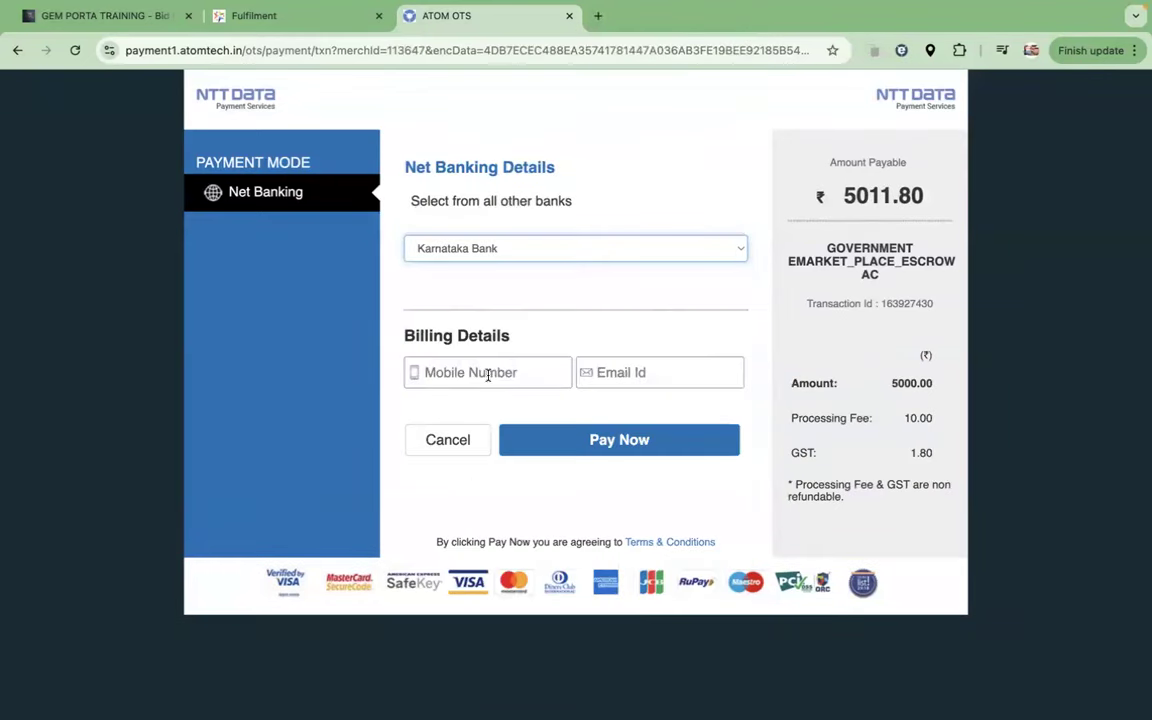
pyautogui.click(483, 249)
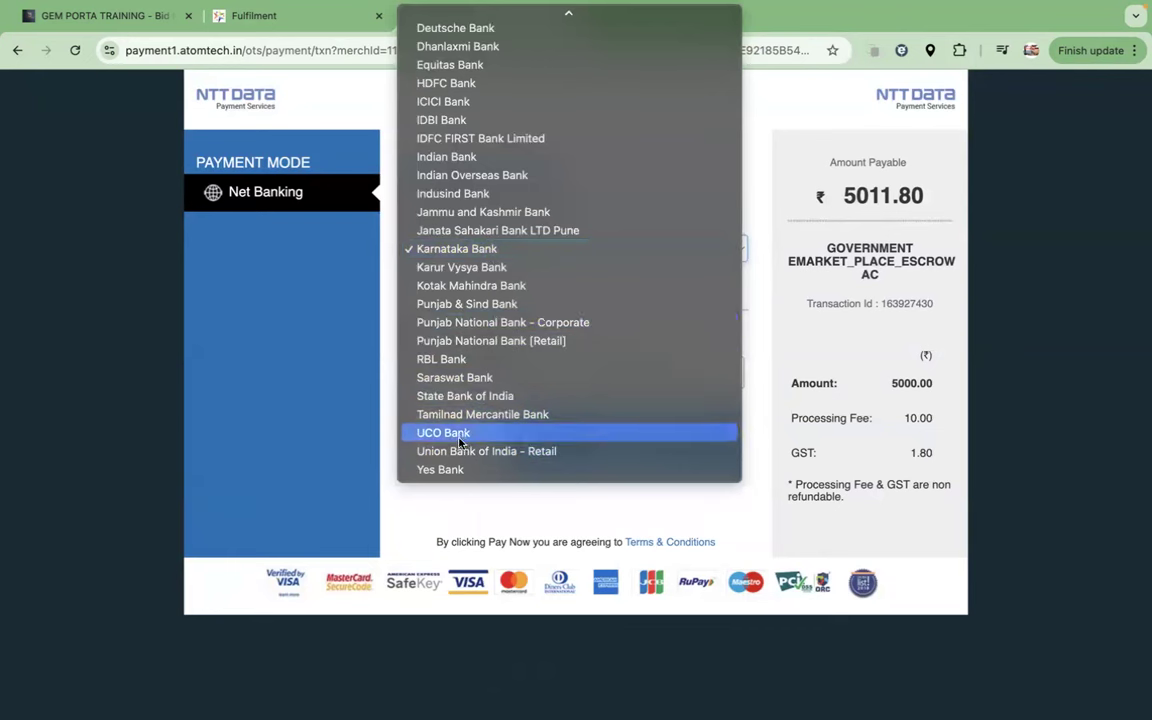
pyautogui.scroll(5, 458, 178)
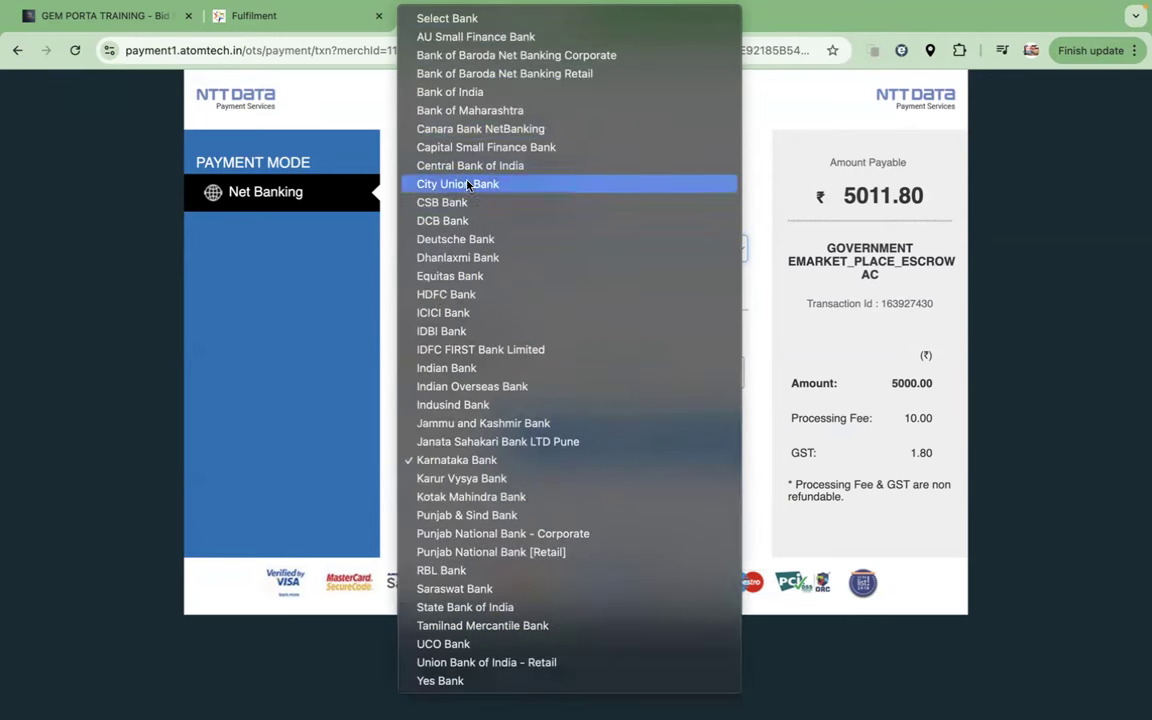
pyautogui.click(480, 114)
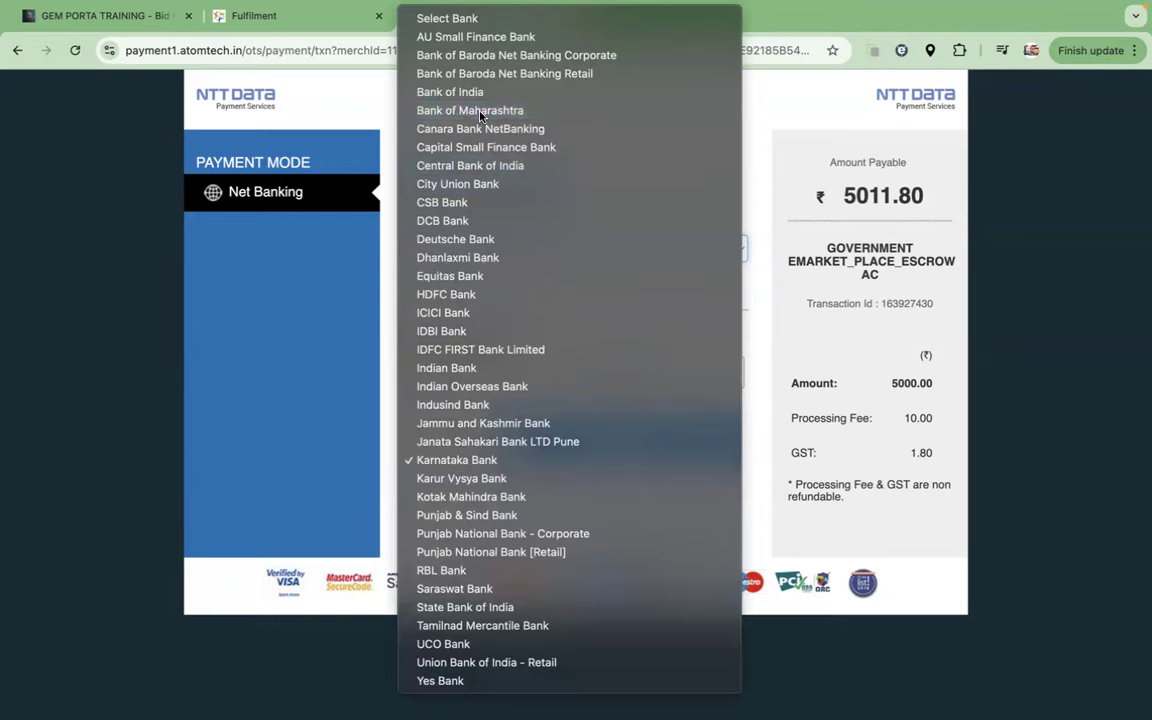
# Step: Autofill the billing mobile number and e-mail, then submit the ₹5011.80 payment
pyautogui.click(485, 372)
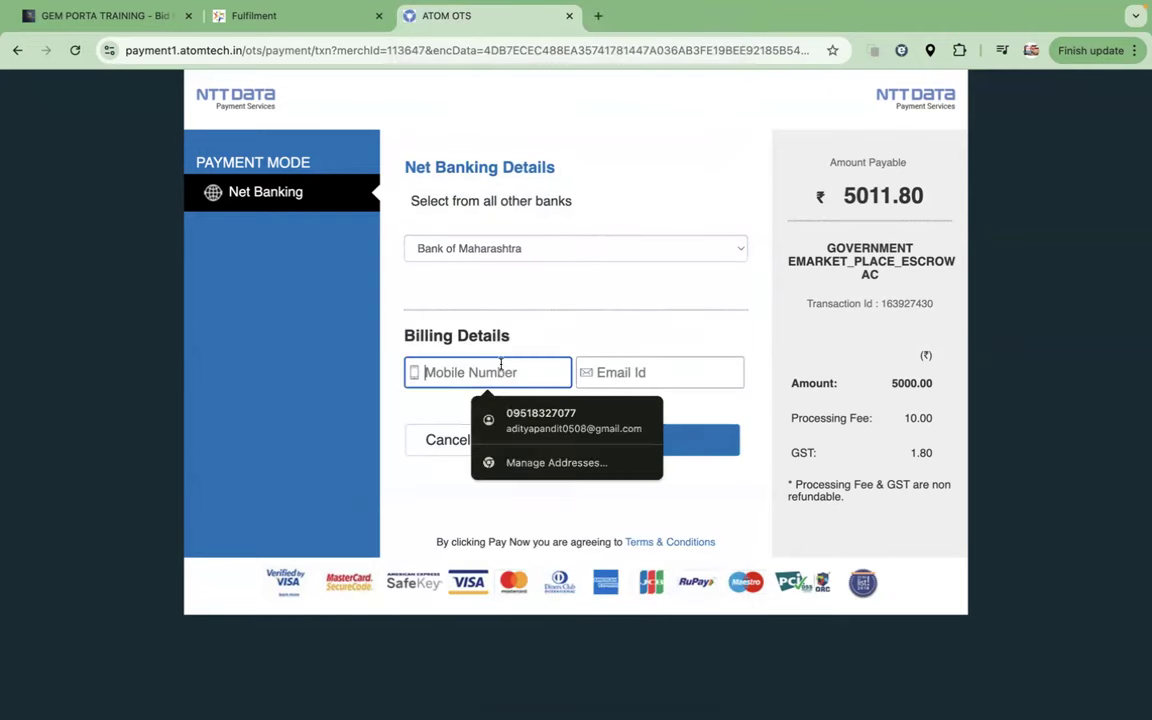
pyautogui.click(533, 414)
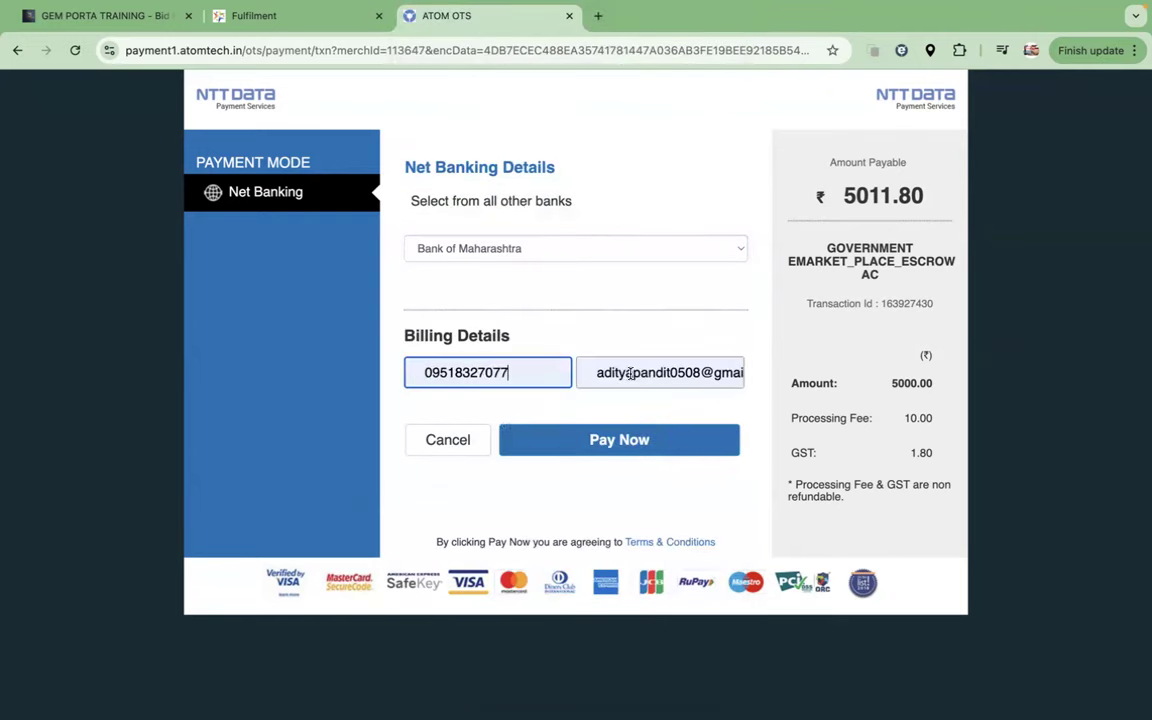
pyautogui.click(629, 449)
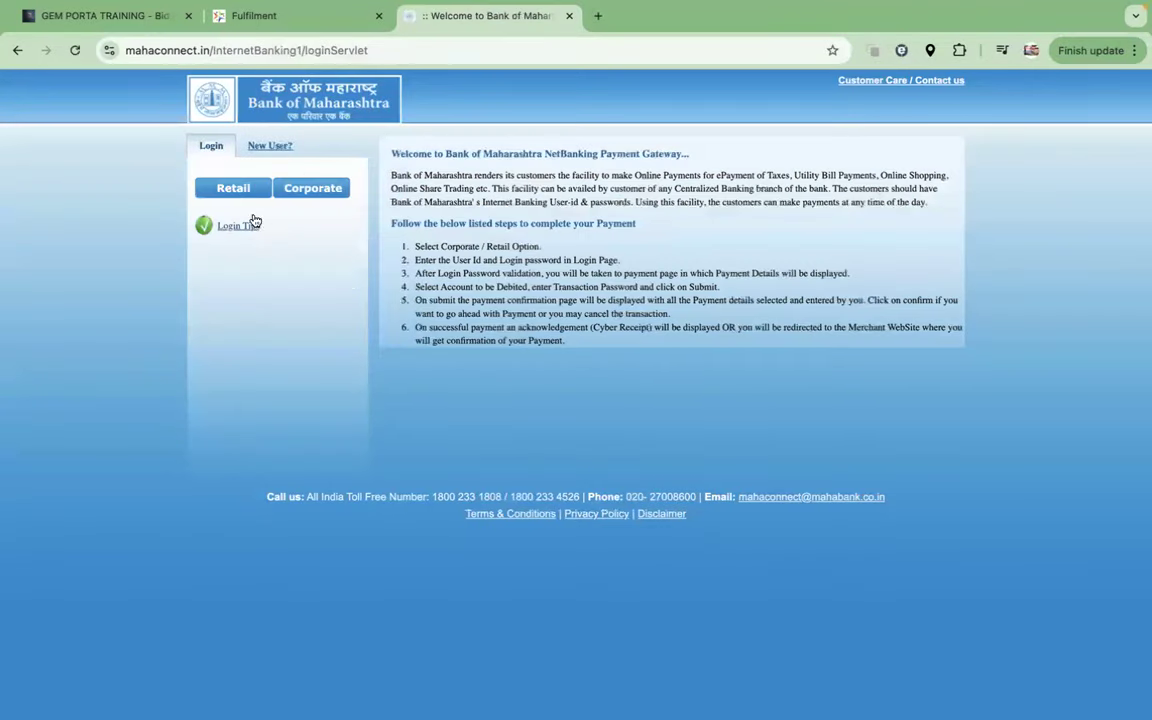
# Step: Open the Retail NetBanking login, then close the Bank of Maharashtra tab to return to GeM
pyautogui.click(238, 196)
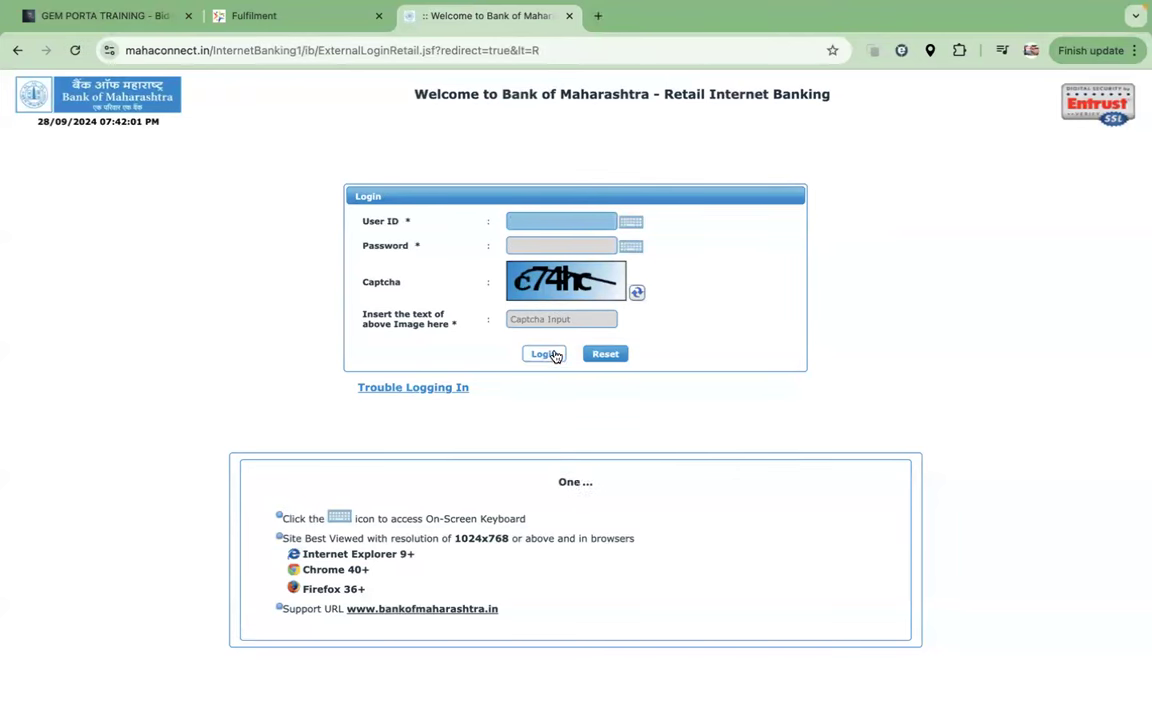
pyautogui.click(569, 16)
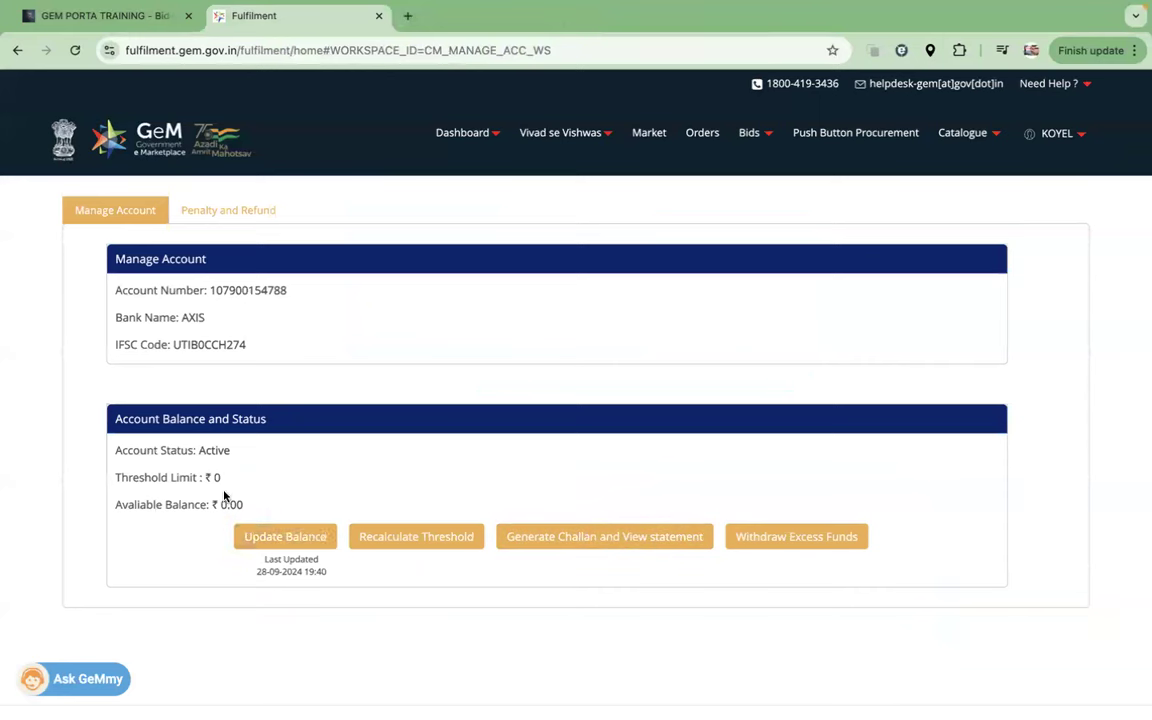
# Step: Mark the 0.00 balance and AXIS bank, request the challan, update the balance and reload
pyautogui.moveTo(219, 504); pyautogui.dragTo(245, 505)
pyautogui.moveTo(181, 316); pyautogui.dragTo(214, 317)
pyautogui.click(587, 540)
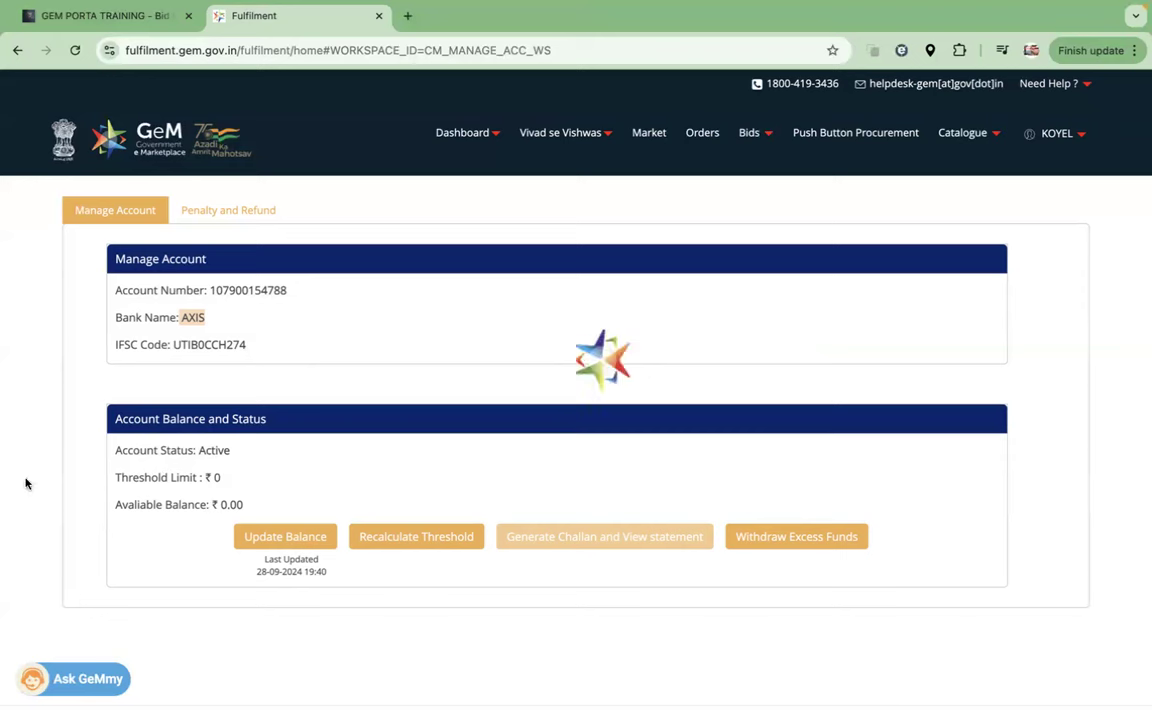
pyautogui.click(305, 541)
pyautogui.click(74, 49)
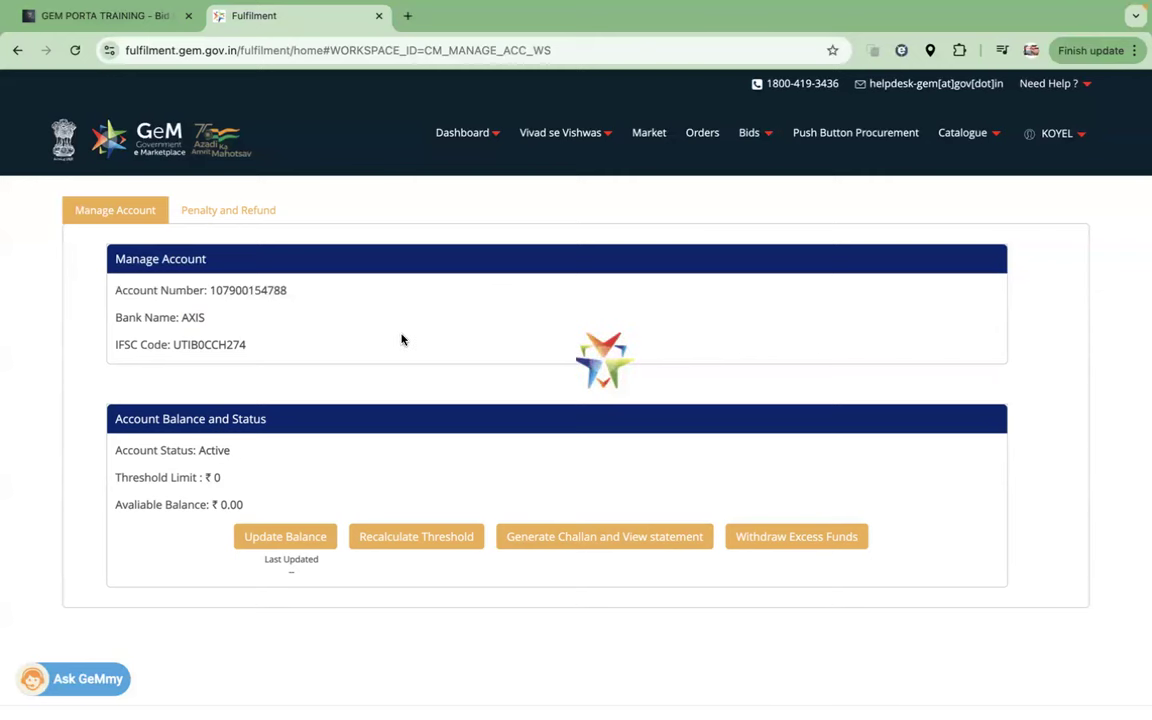
# Step: Mark the account number, bank and IFSC details, then request the challan again
pyautogui.moveTo(210, 290); pyautogui.dragTo(272, 358)
pyautogui.click(272, 358)
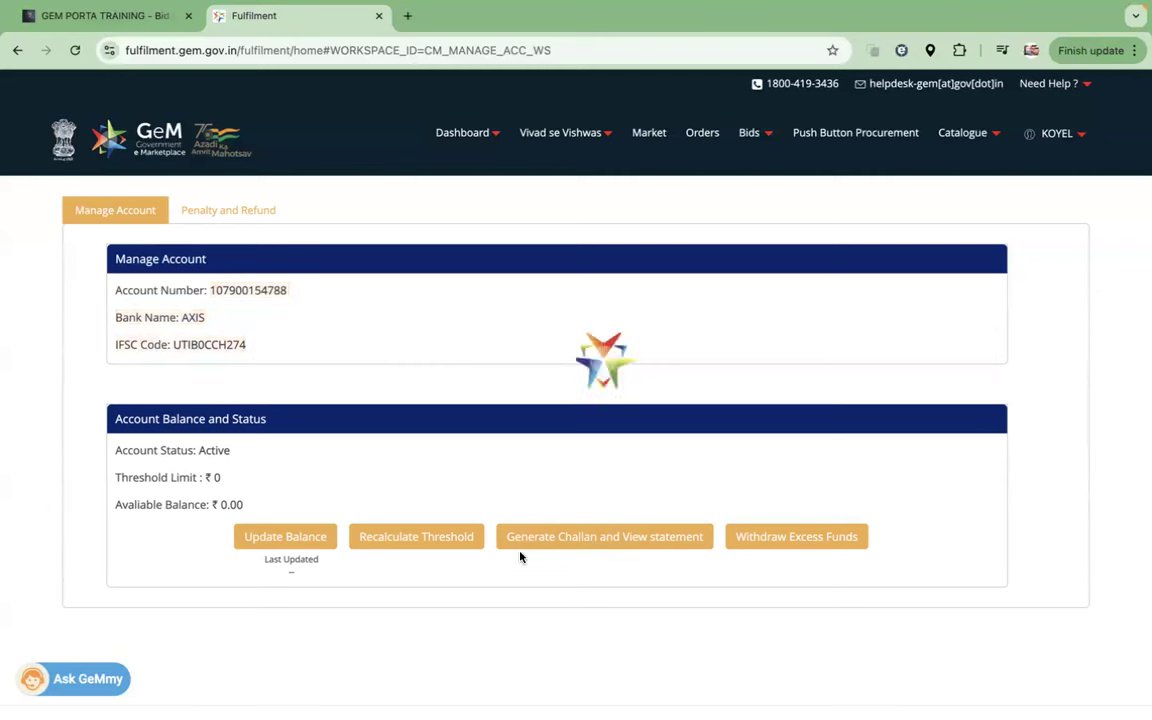
pyautogui.click(577, 545)
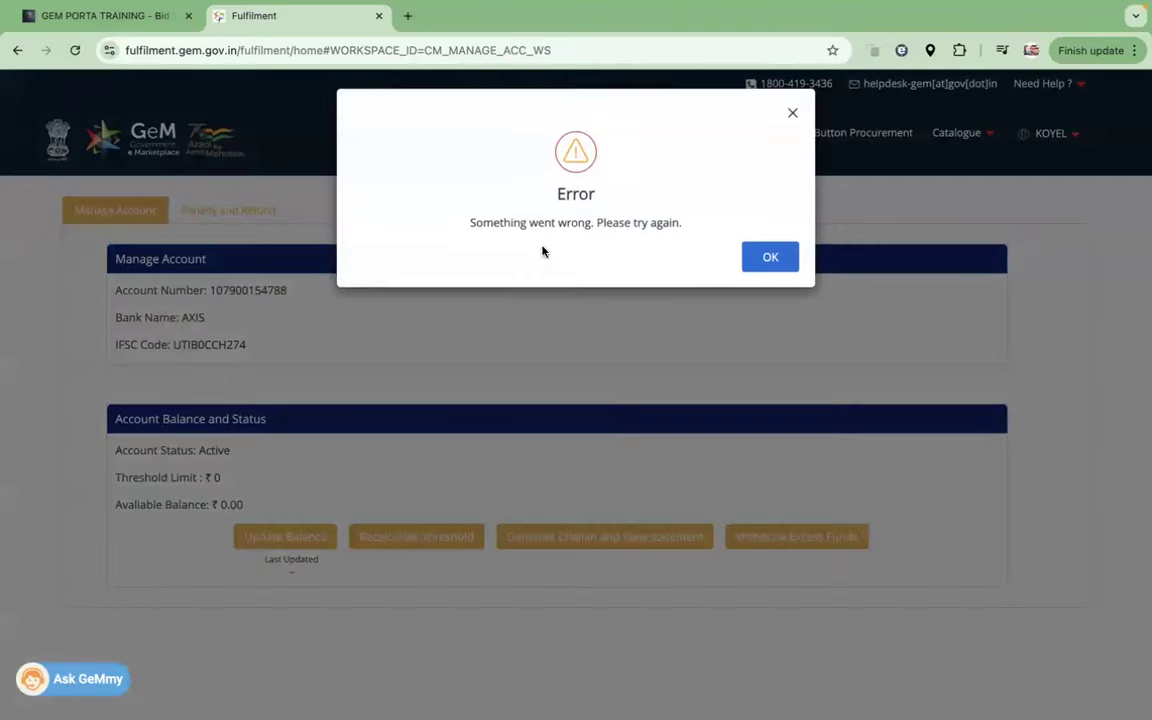
# Step: Dismiss the repeated errors, then reload and reopen Manage Caution Money Account from the Dashboard menu
pyautogui.click(769, 262)
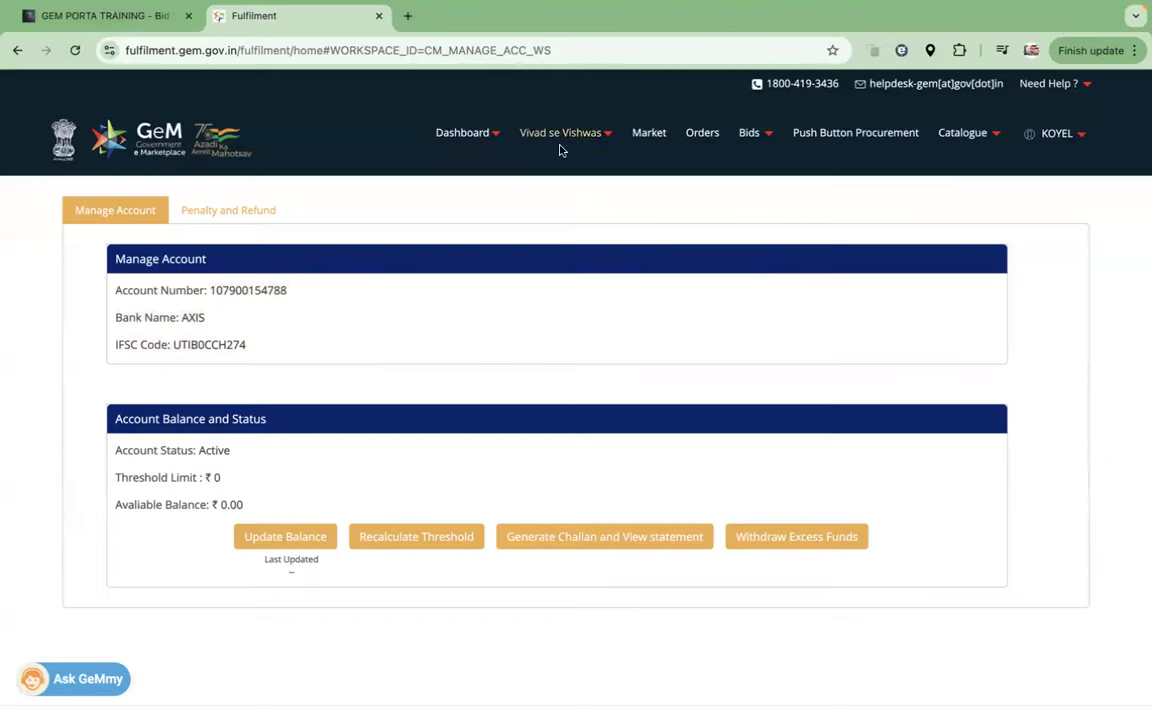
pyautogui.moveTo(502, 136)
pyautogui.click(501, 229)
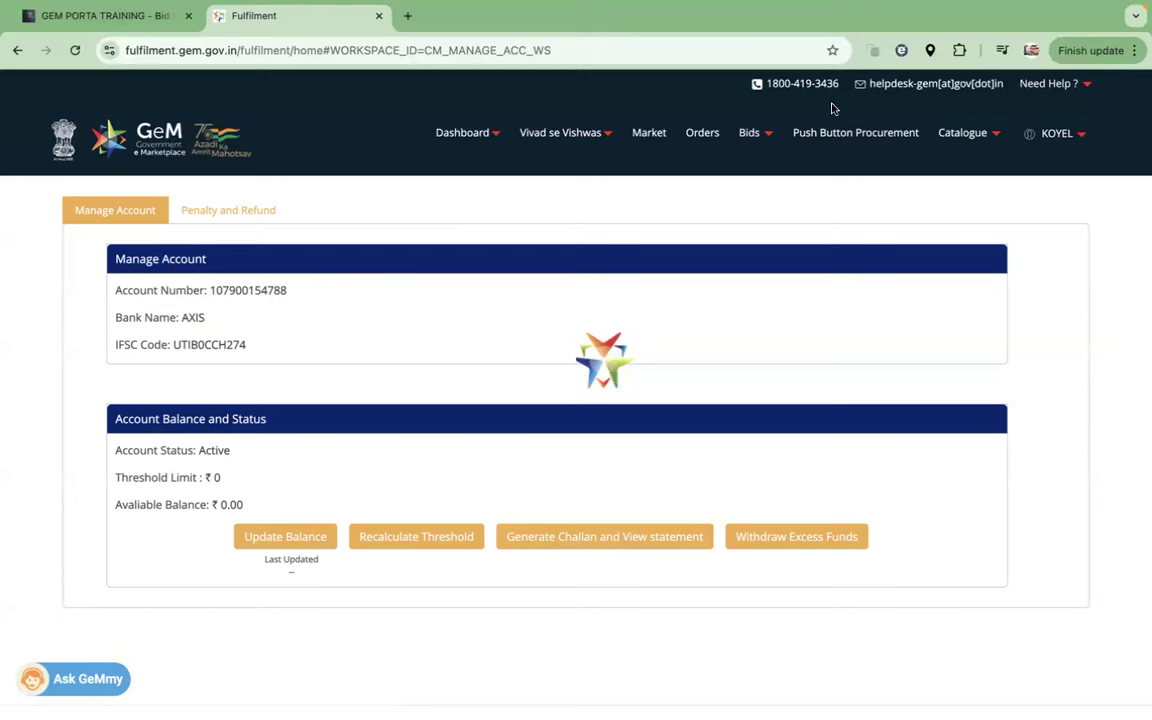
pyautogui.click(75, 50)
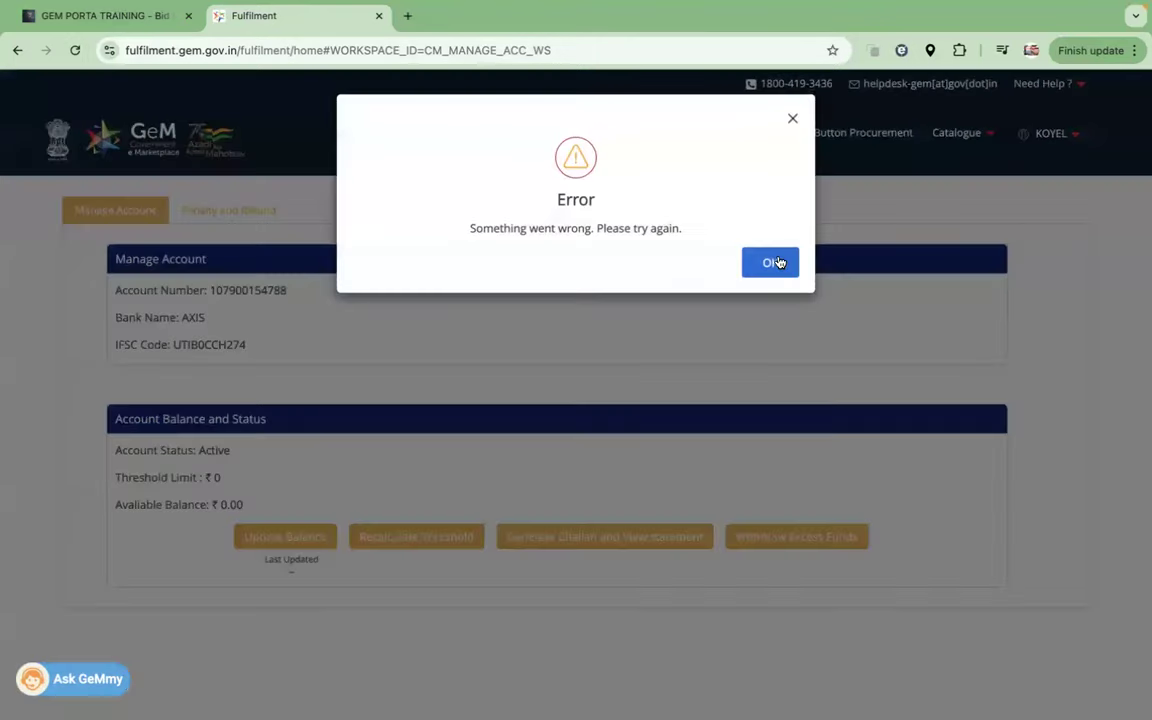
pyautogui.click(768, 262)
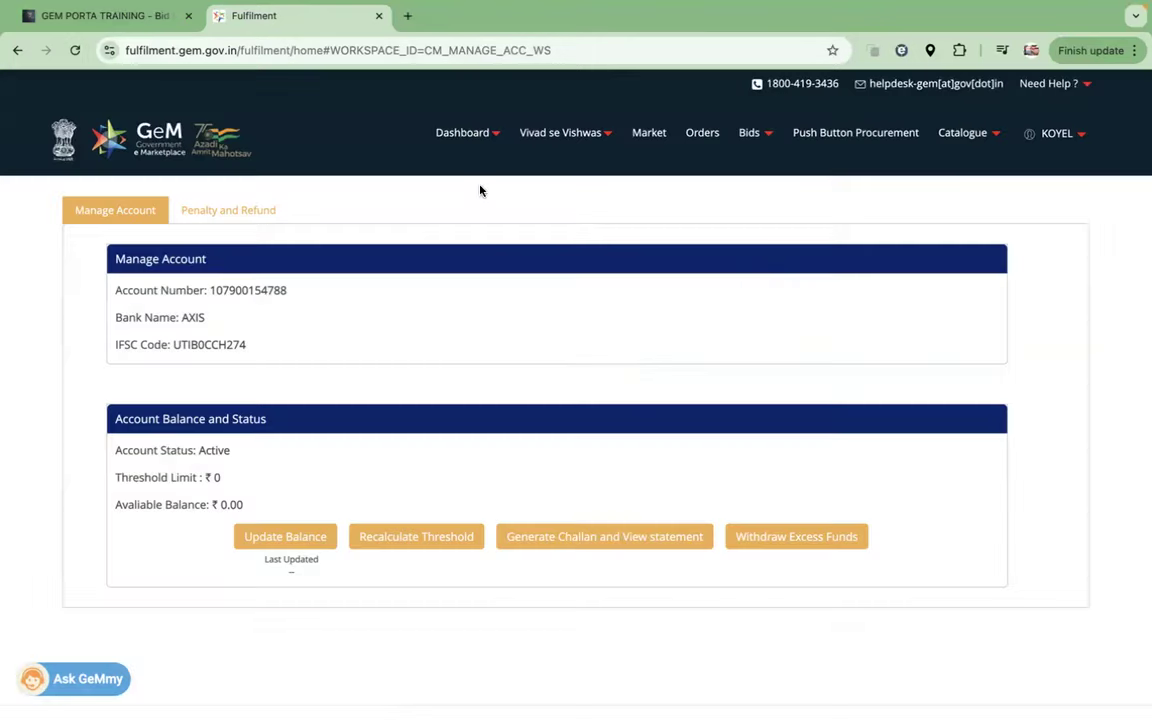
pyautogui.click(488, 140)
pyautogui.click(470, 218)
pyautogui.click(494, 139)
pyautogui.click(499, 223)
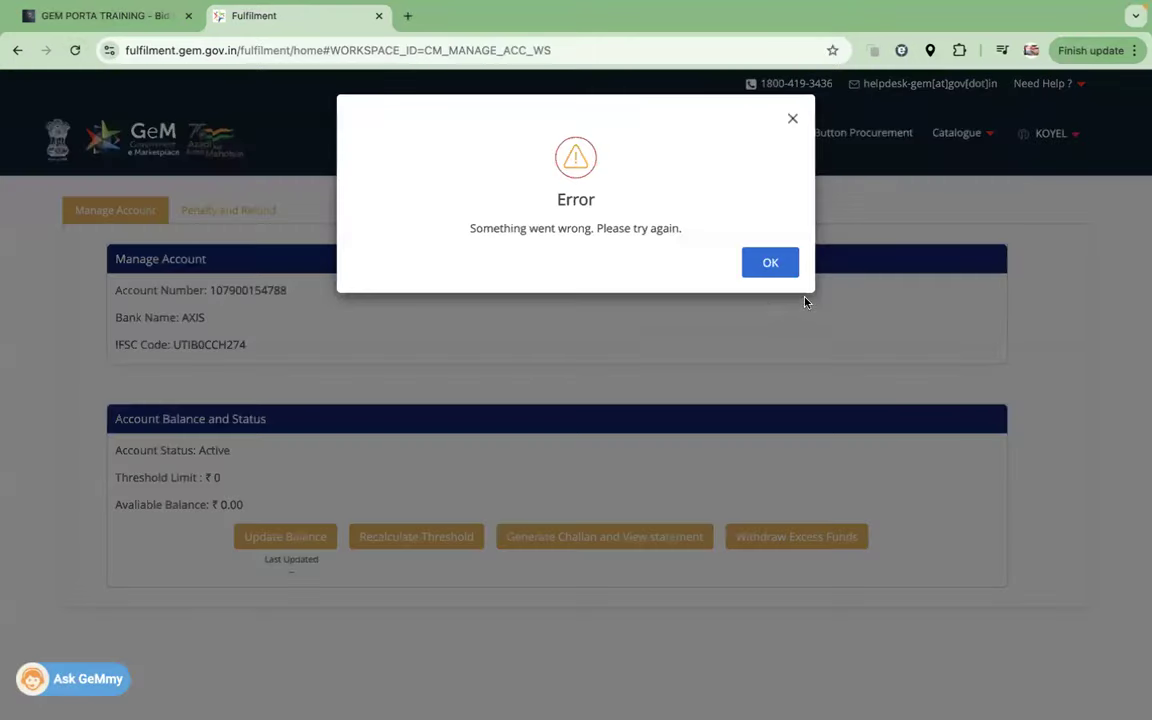
pyautogui.click(769, 264)
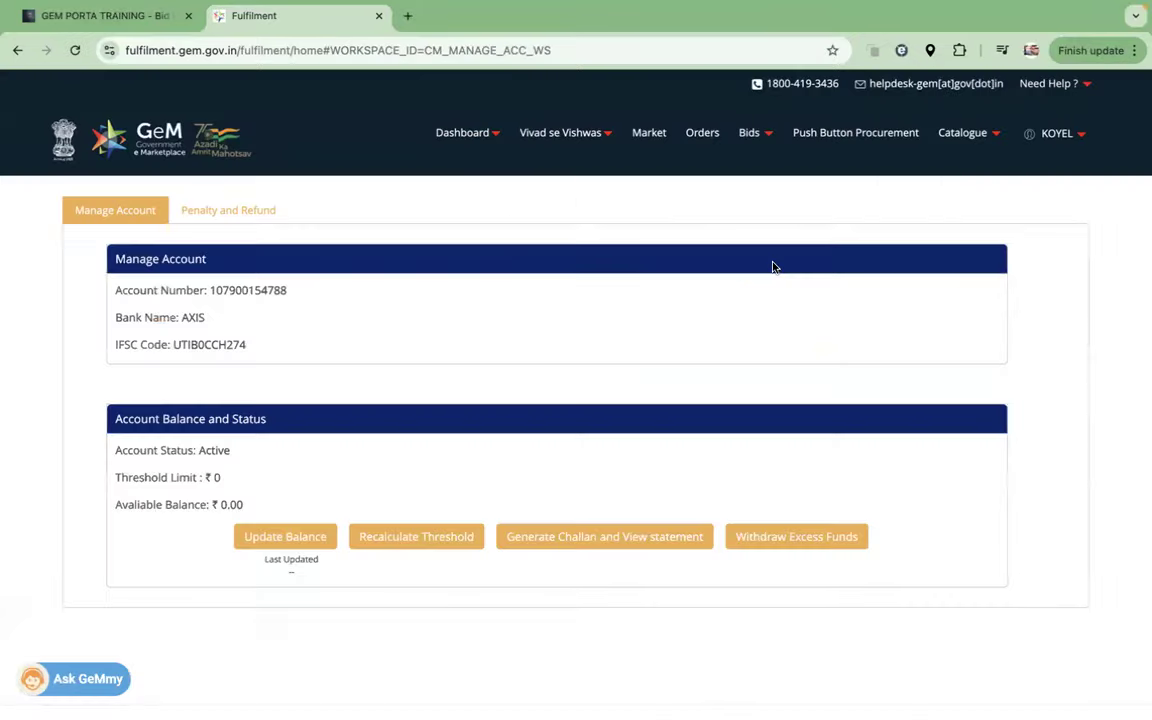
# Step: Check the 0 threshold and 0.00 balance, then try Recalculate Threshold and Withdraw Excess Funds
pyautogui.doubleClick(213, 477)
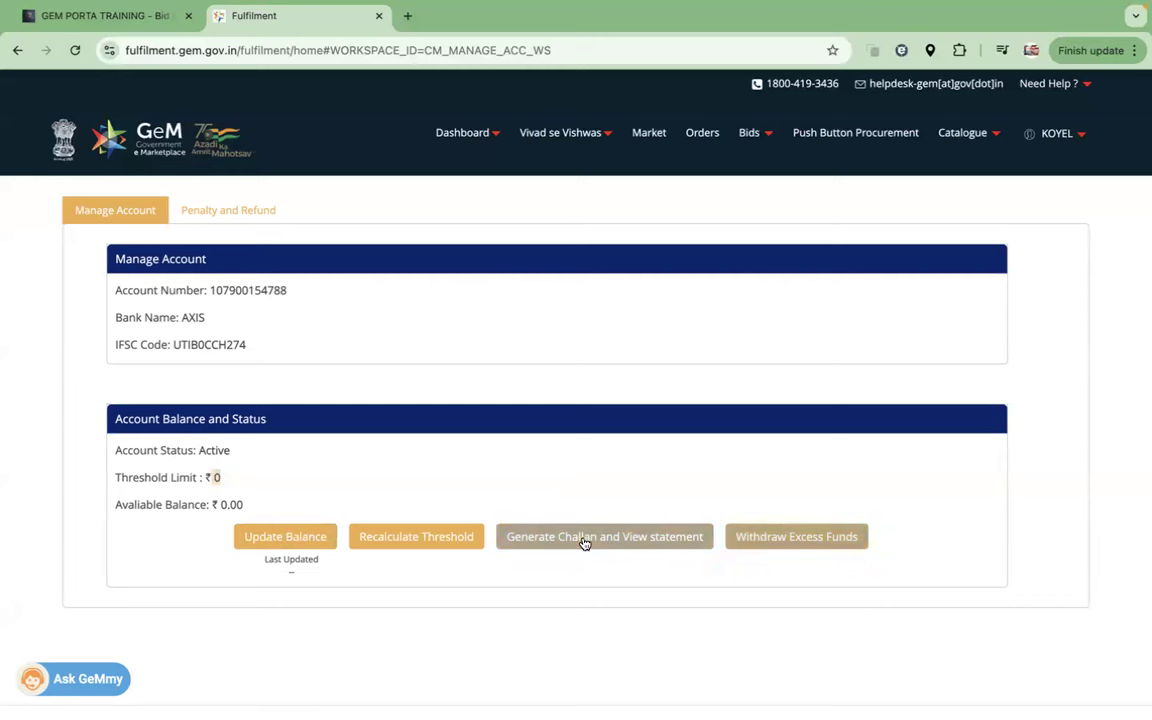
pyautogui.click(409, 542)
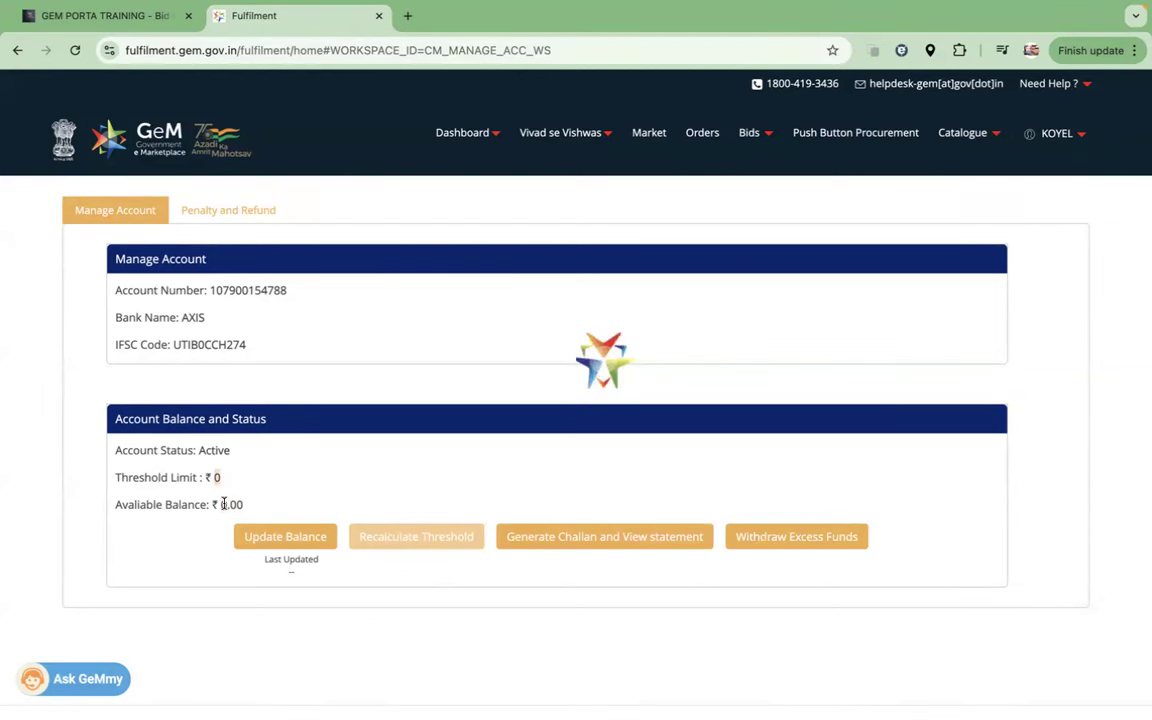
pyautogui.moveTo(218, 505); pyautogui.dragTo(255, 509)
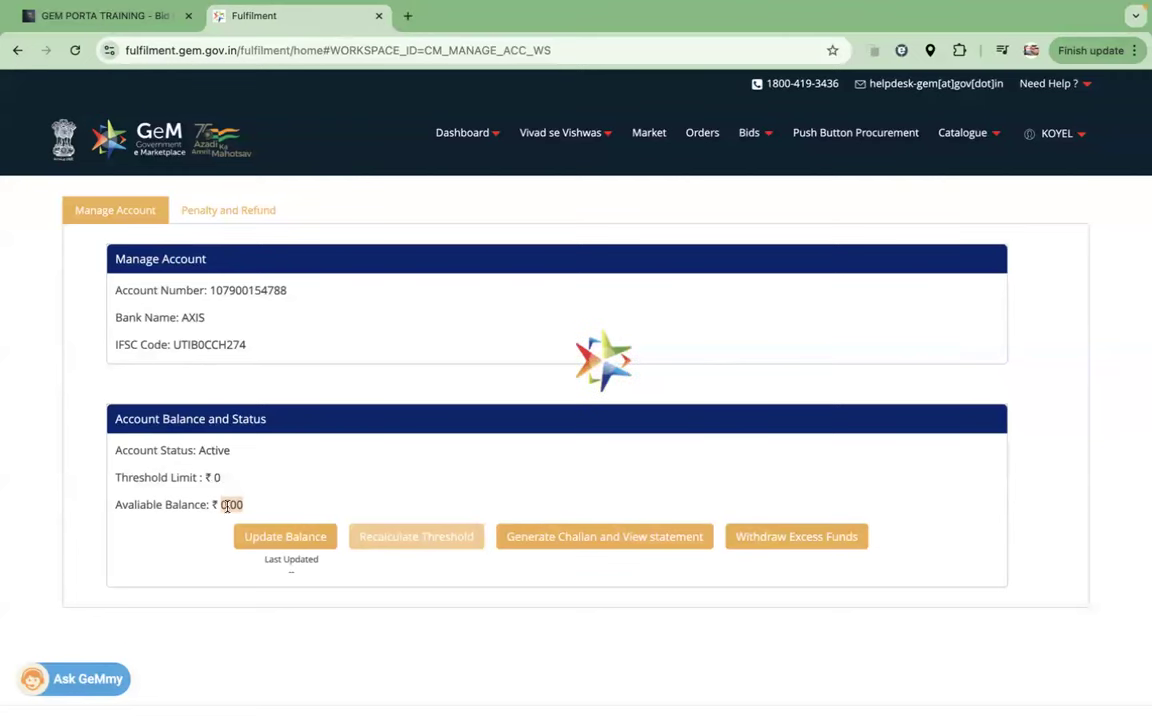
pyautogui.click(815, 538)
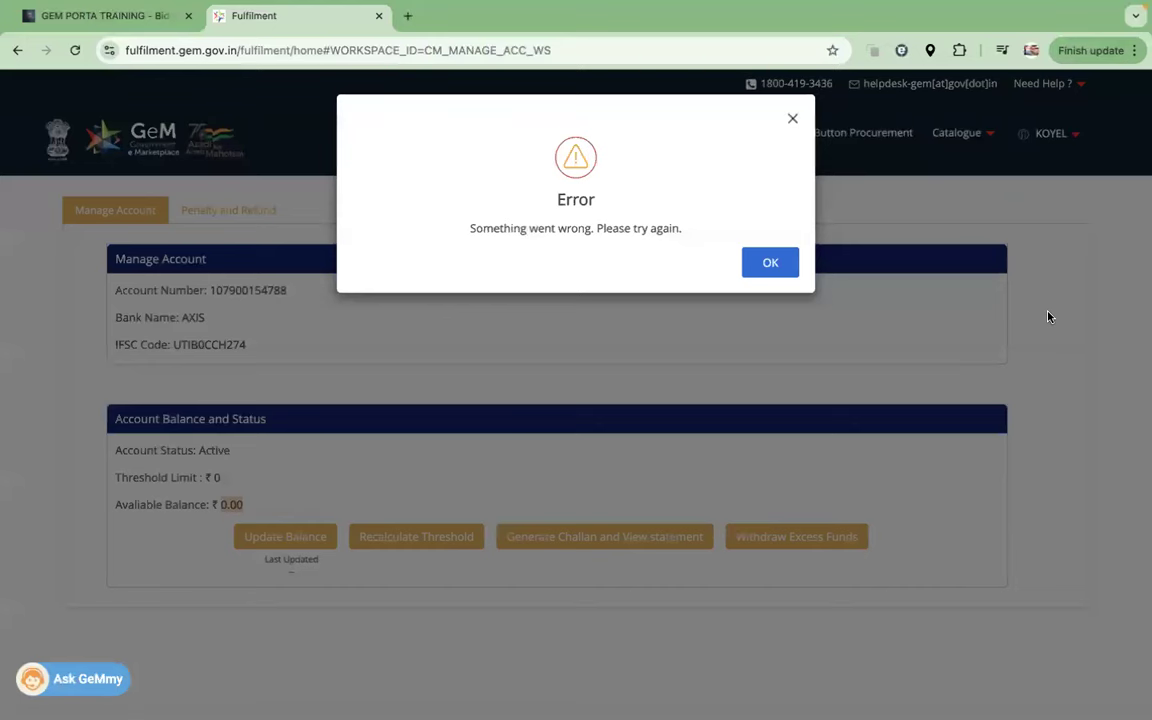
# Step: Dismiss the error, return to the seller dashboard and close the GSTIN, TAN and bank notices
pyautogui.click(774, 262)
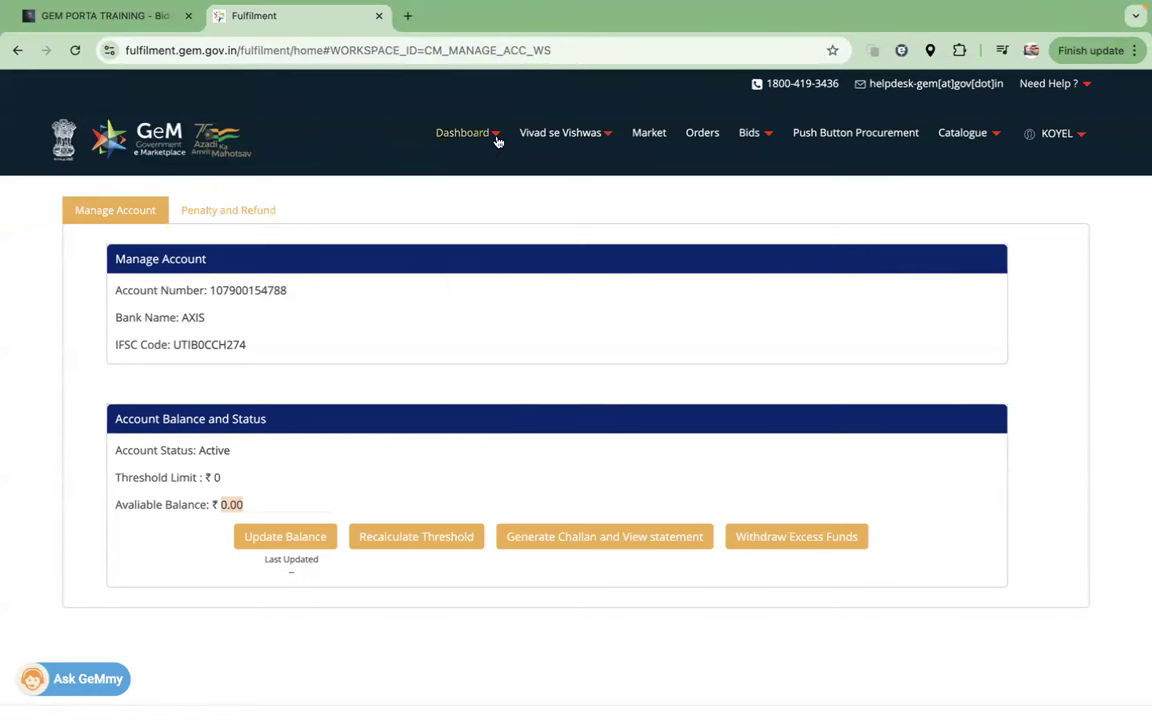
pyautogui.moveTo(470, 133)
pyautogui.click(515, 222)
pyautogui.moveTo(458, 130)
pyautogui.click(477, 175)
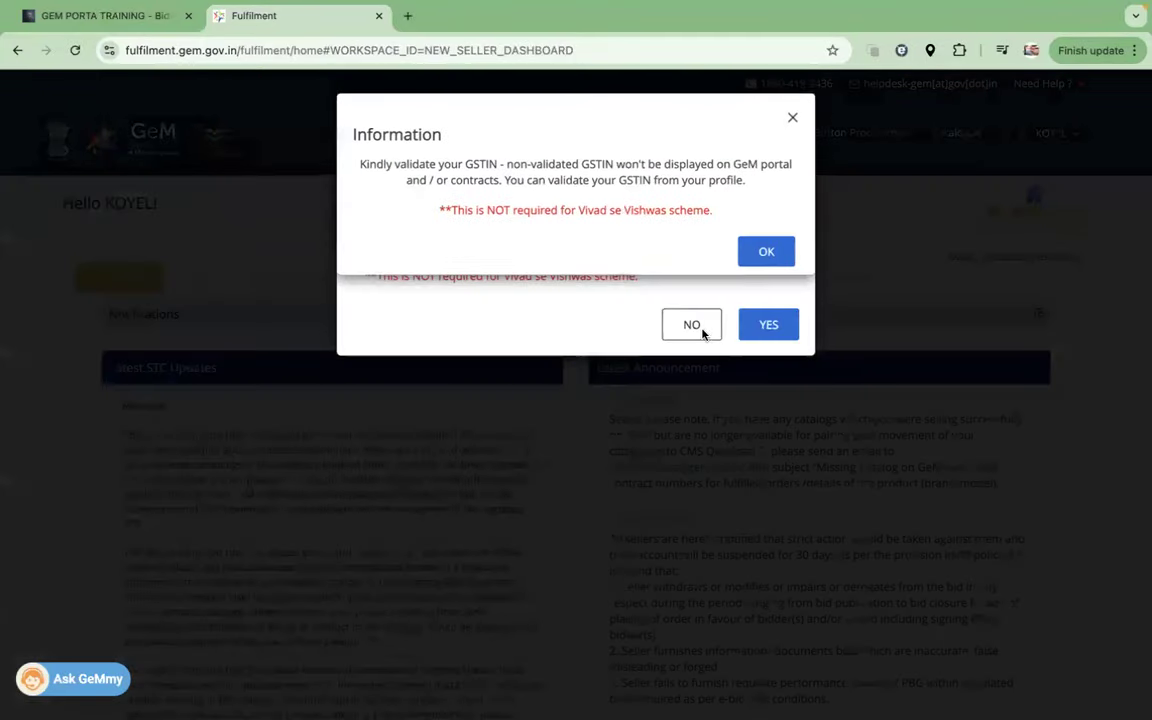
pyautogui.click(757, 252)
pyautogui.click(690, 324)
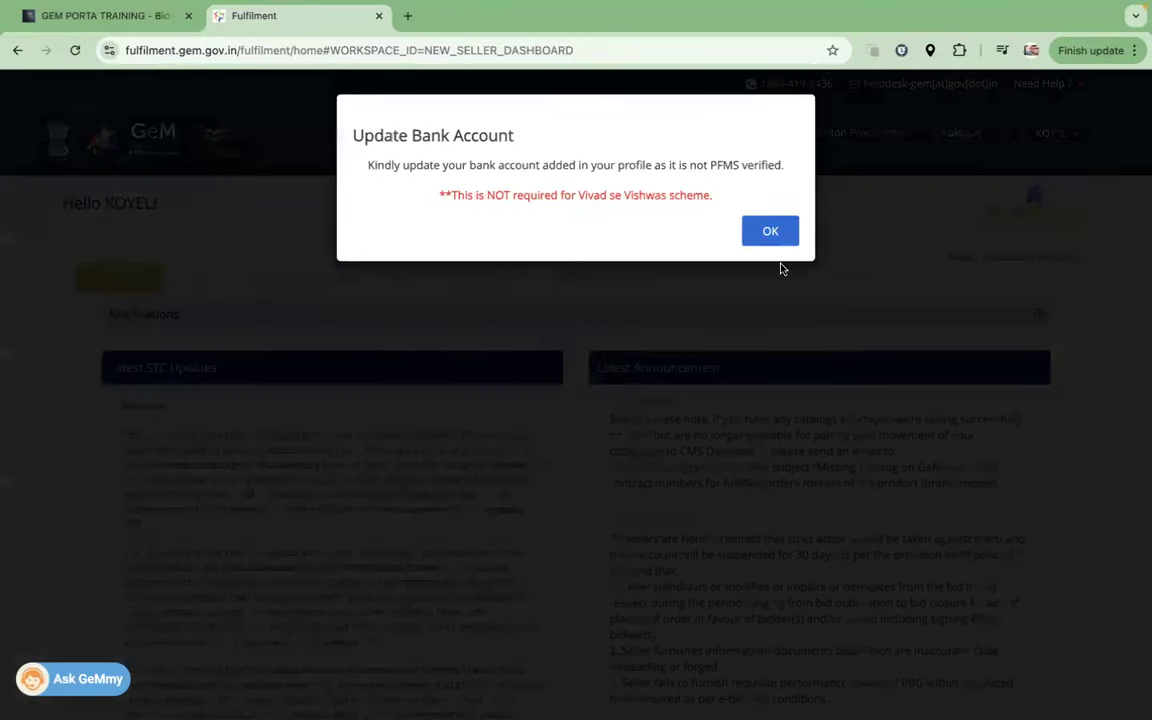
pyautogui.click(776, 233)
# Step: Reopen Manage Caution Money Account, acknowledge the balance update, and choose Generate Challan
pyautogui.moveTo(488, 134)
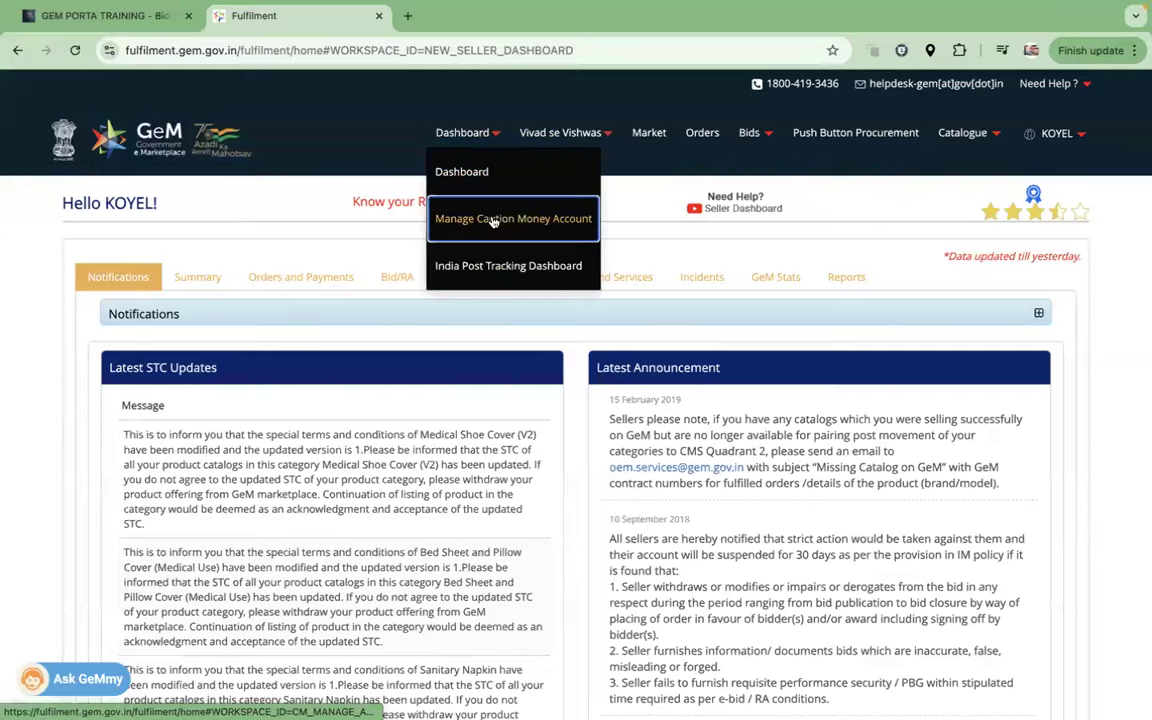
pyautogui.click(492, 220)
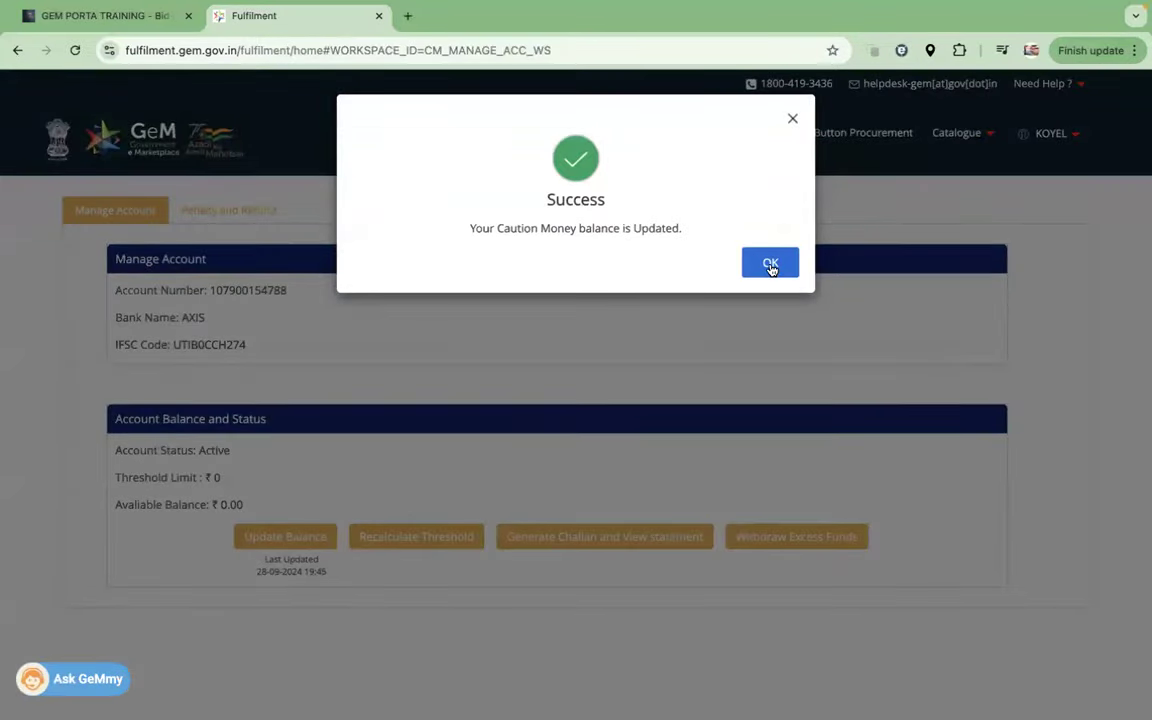
pyautogui.click(770, 265)
pyautogui.click(571, 548)
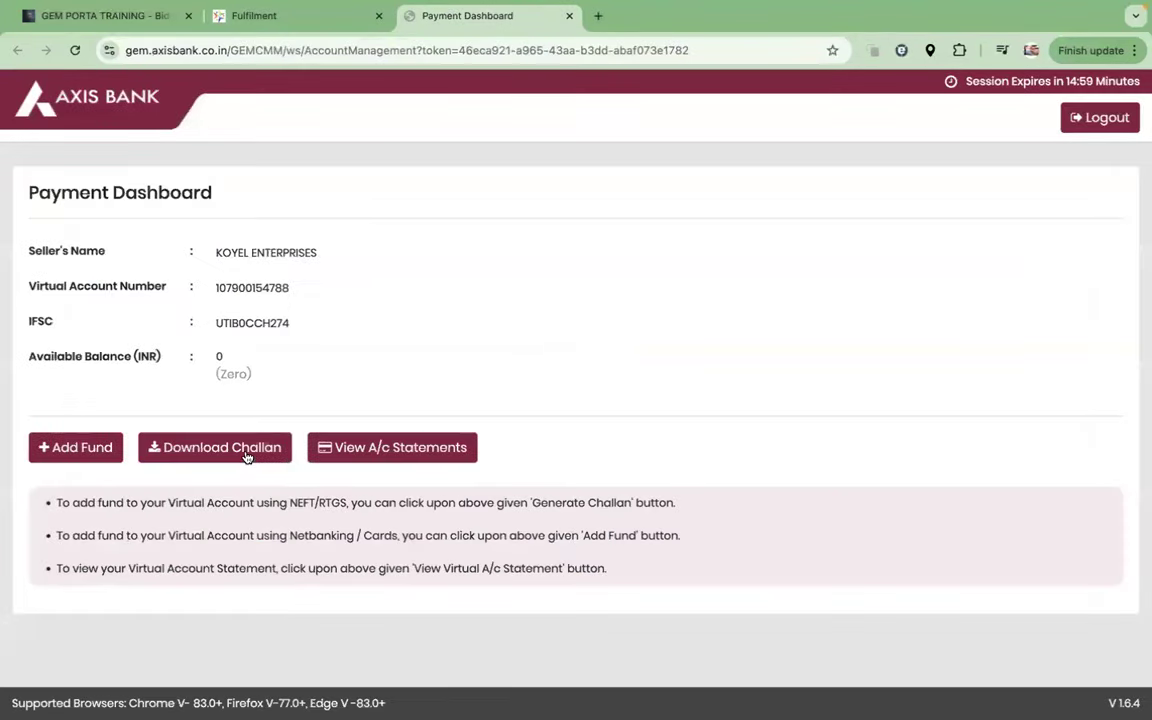
# Step: Download an Axis Bank NEFT challan for 5000 and open Challan_28092024_194517.pdf
pyautogui.click(246, 452)
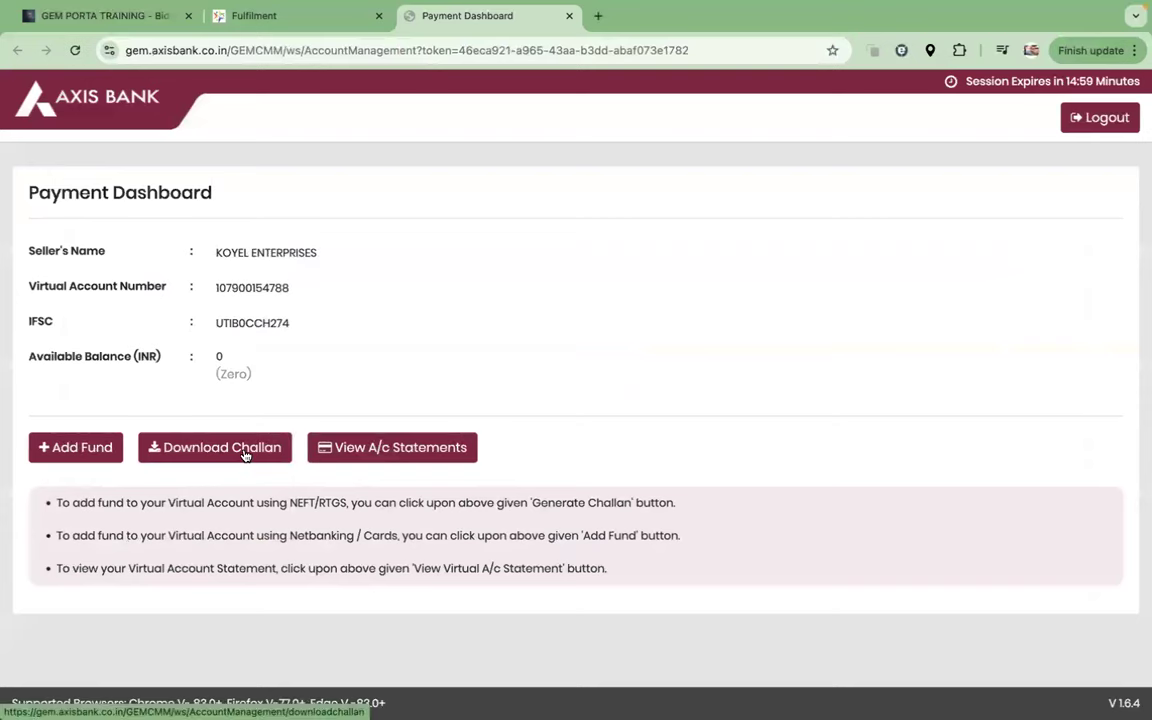
pyautogui.click(309, 331)
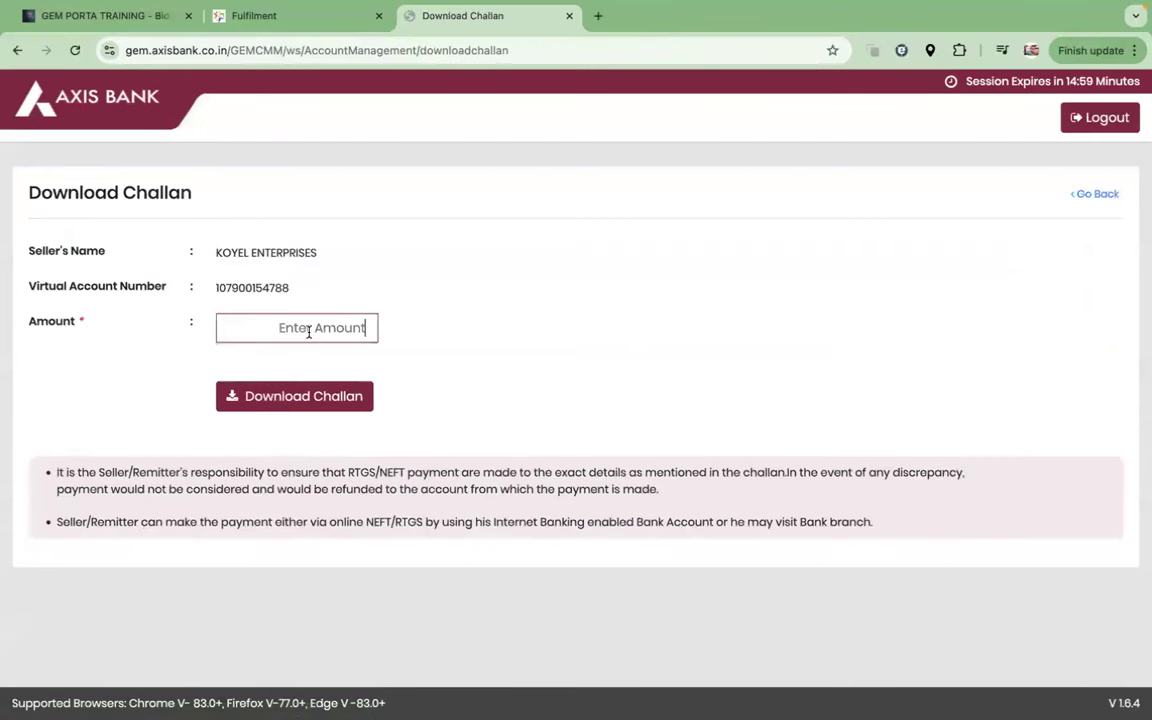
pyautogui.write('5000')
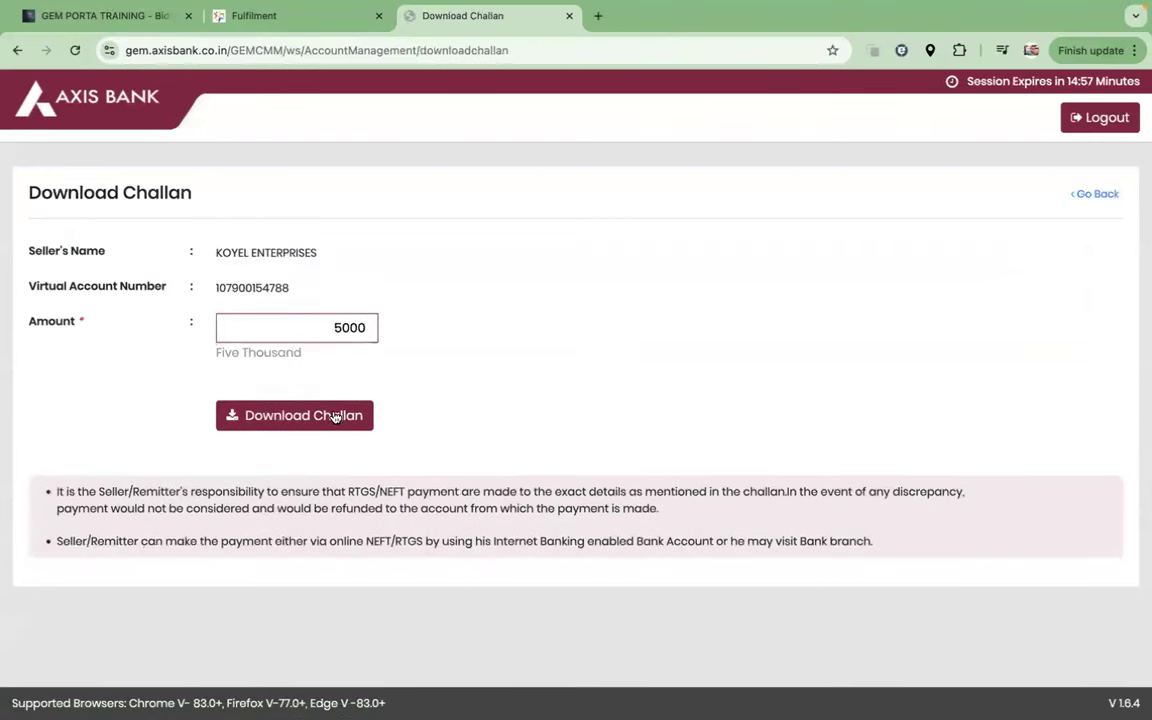
pyautogui.click(323, 420)
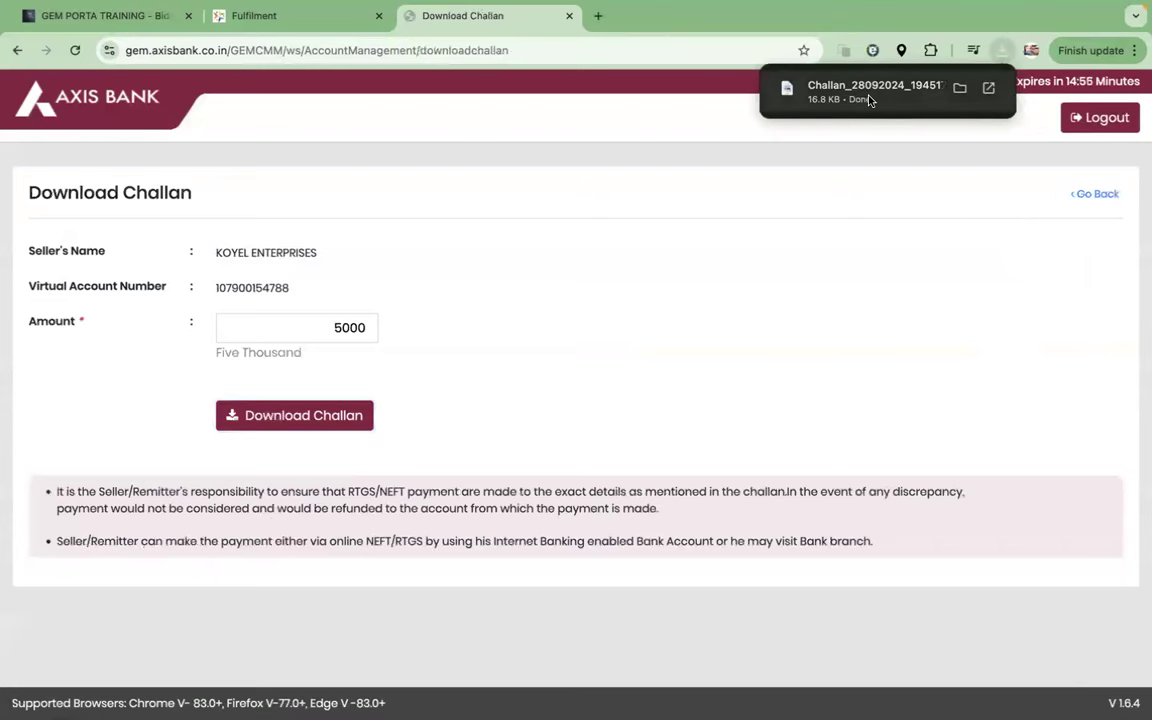
pyautogui.click(869, 100)
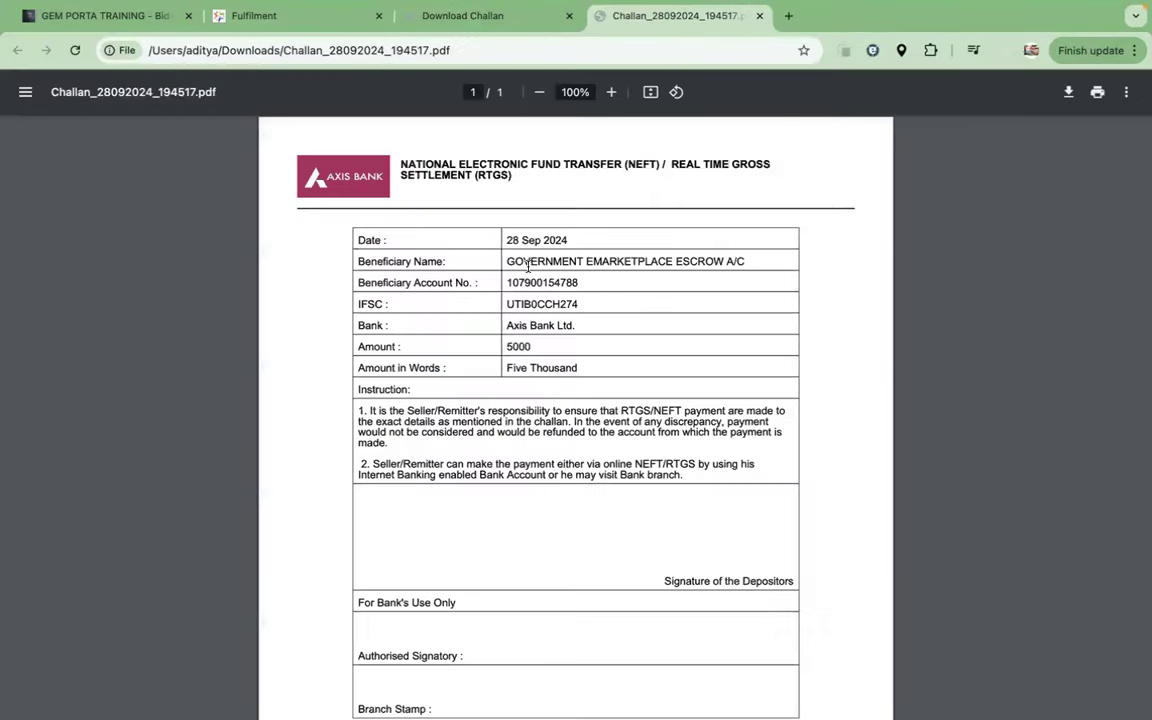
# Step: Highlight the challan's beneficiary name, account number and IFSC, then return to GeM Manage Account
pyautogui.moveTo(505, 260); pyautogui.dragTo(740, 261)
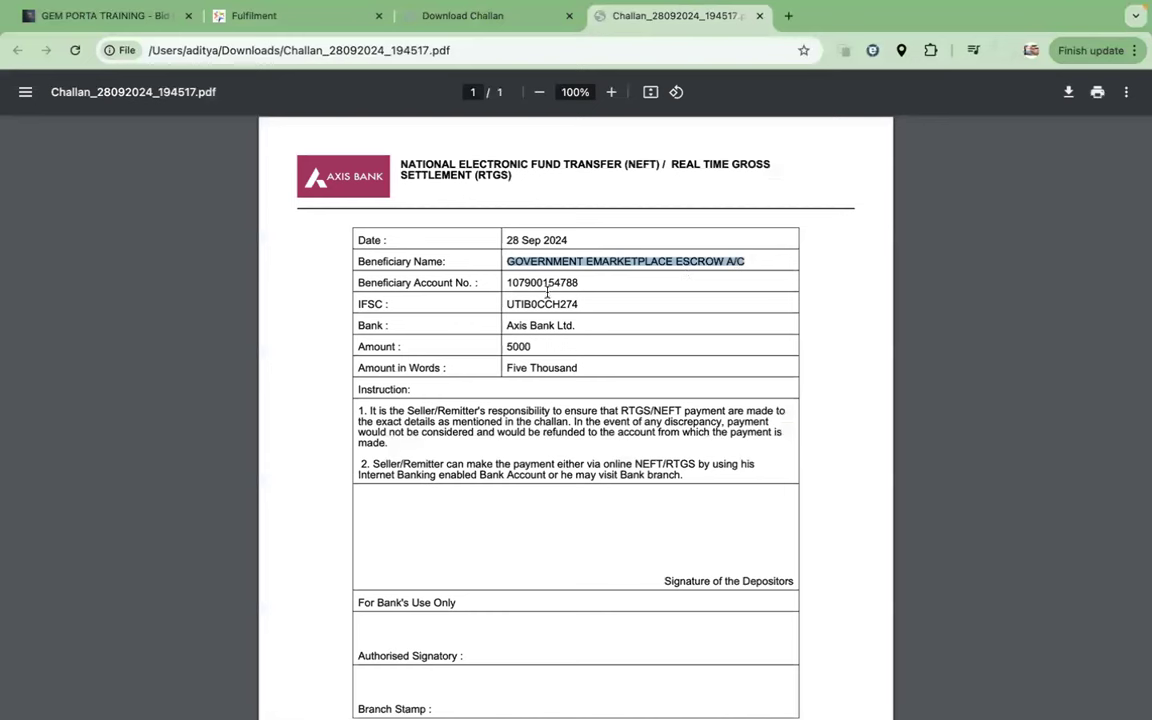
pyautogui.doubleClick(507, 282)
pyautogui.click(519, 307)
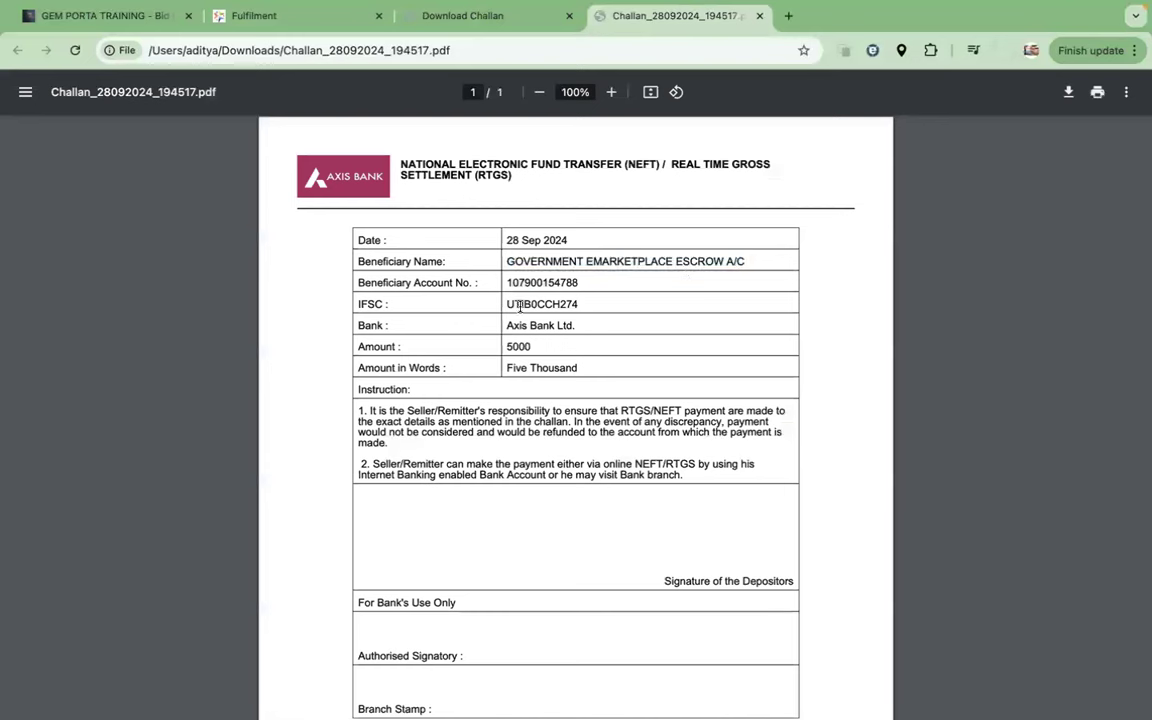
pyautogui.moveTo(509, 307); pyautogui.dragTo(600, 306)
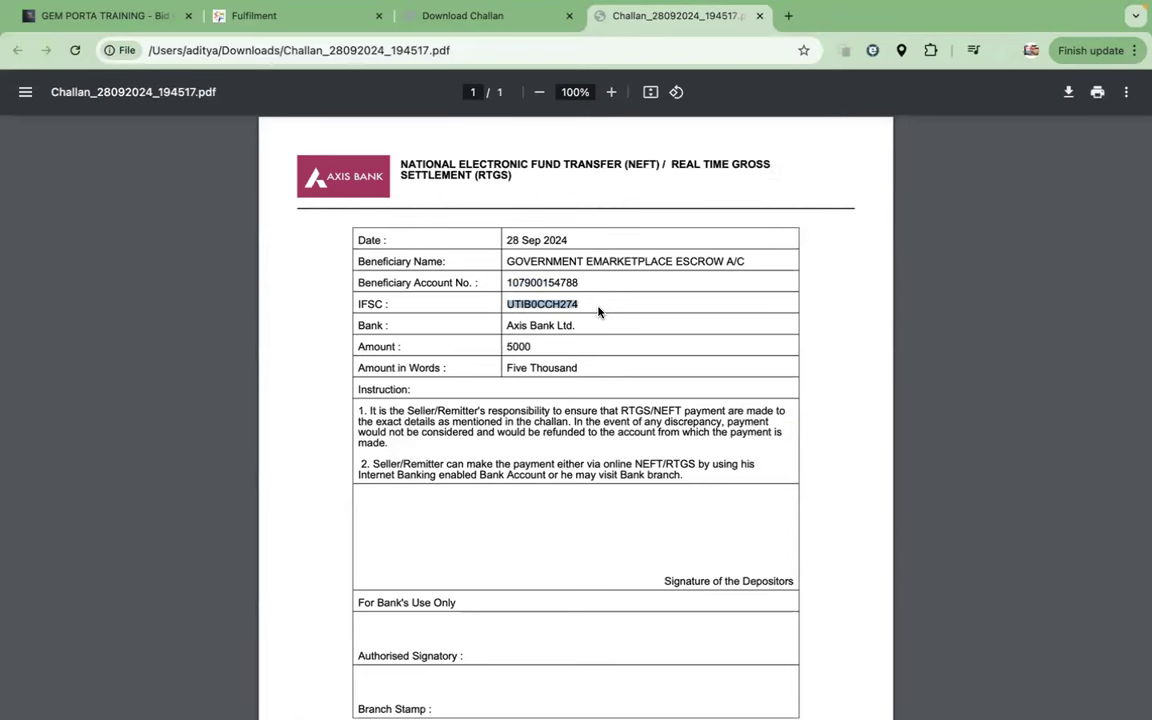
pyautogui.click(320, 16)
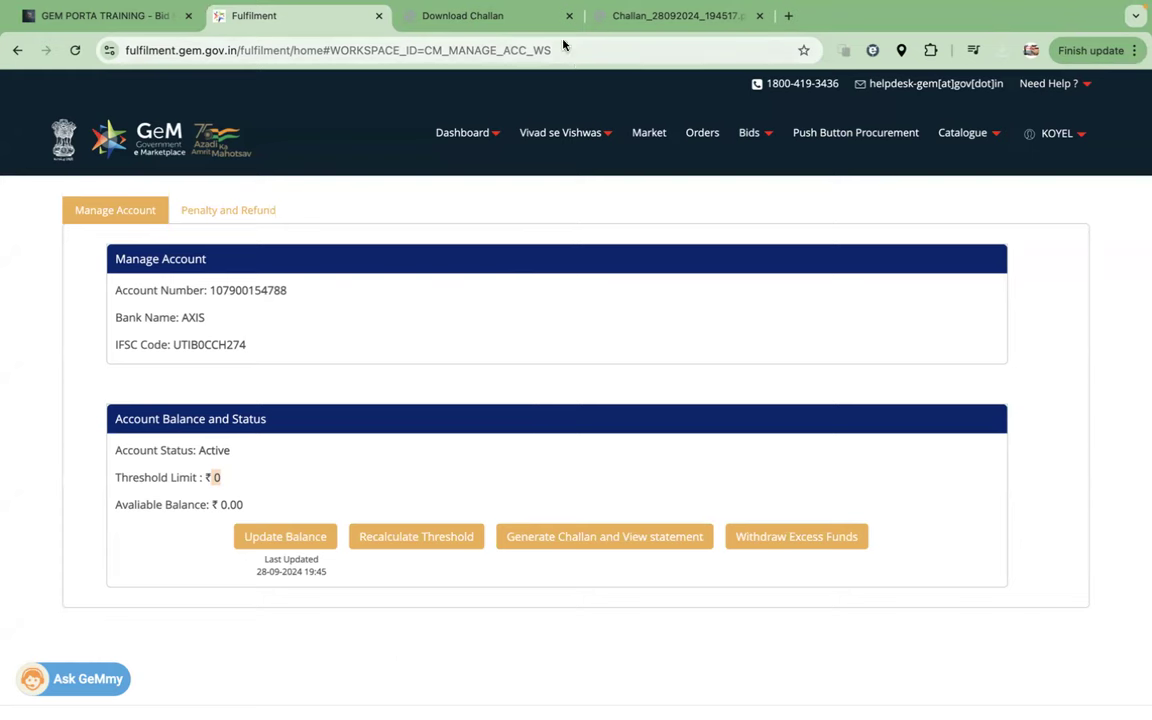
# Step: Close the challan PDF and reopen it from the Axis Bank Download Challan page
pyautogui.click(758, 17)
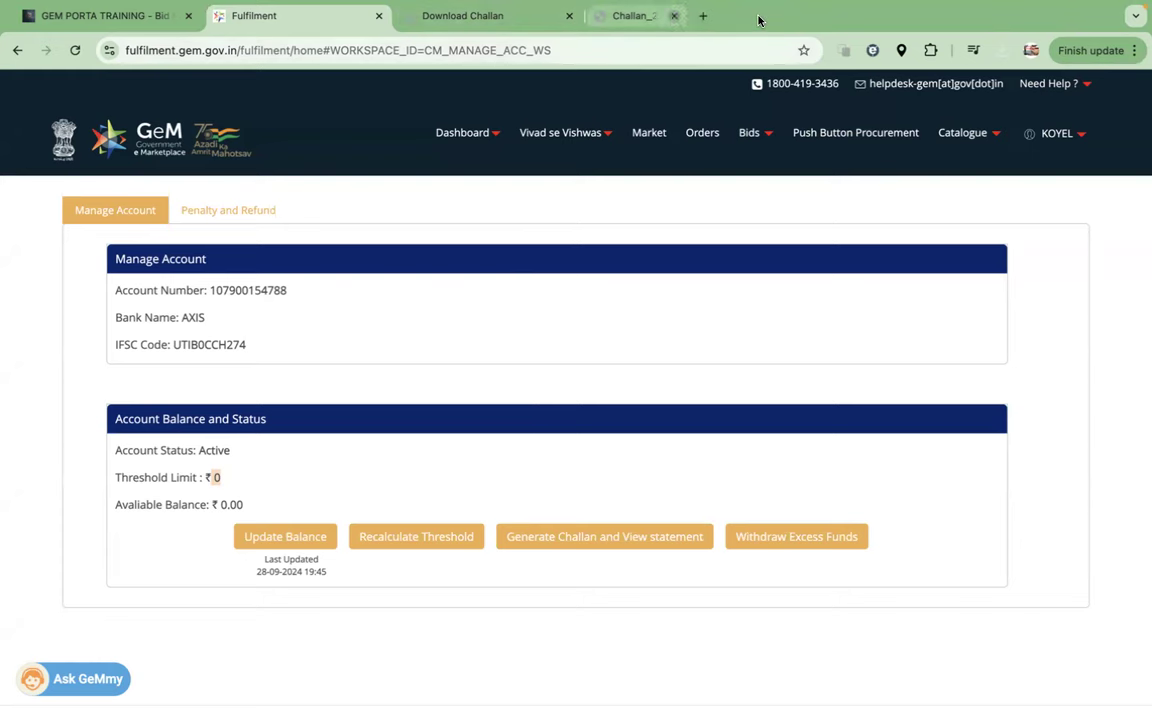
pyautogui.click(494, 17)
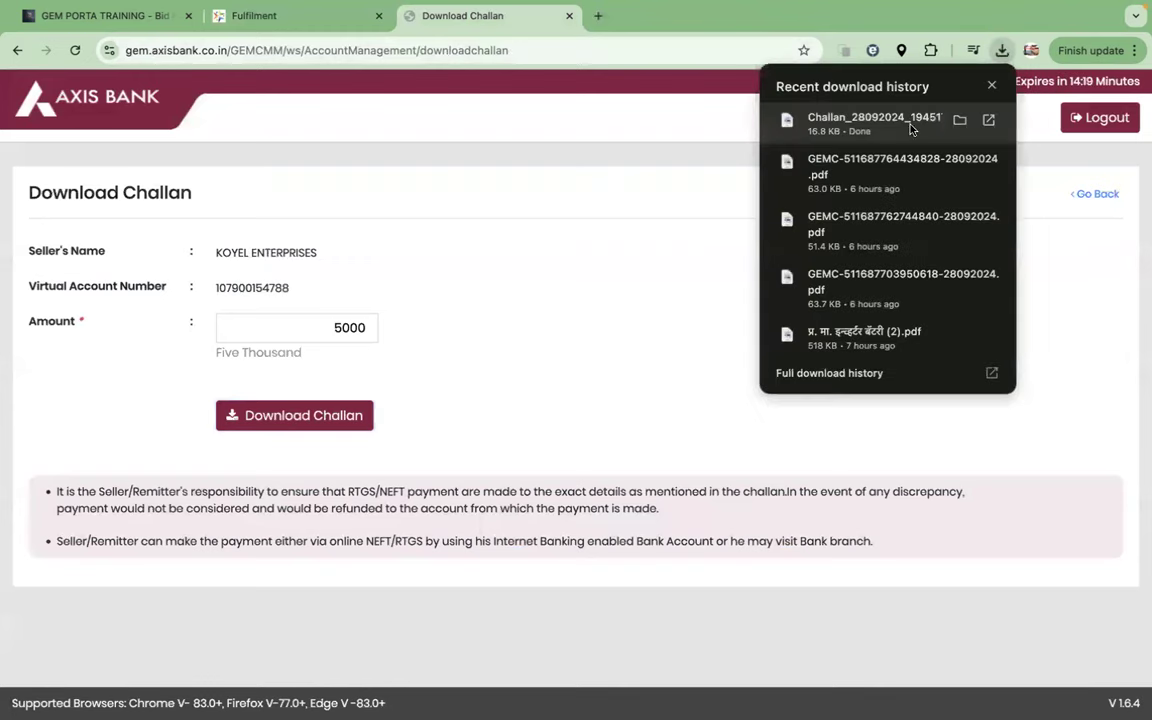
pyautogui.click(819, 115)
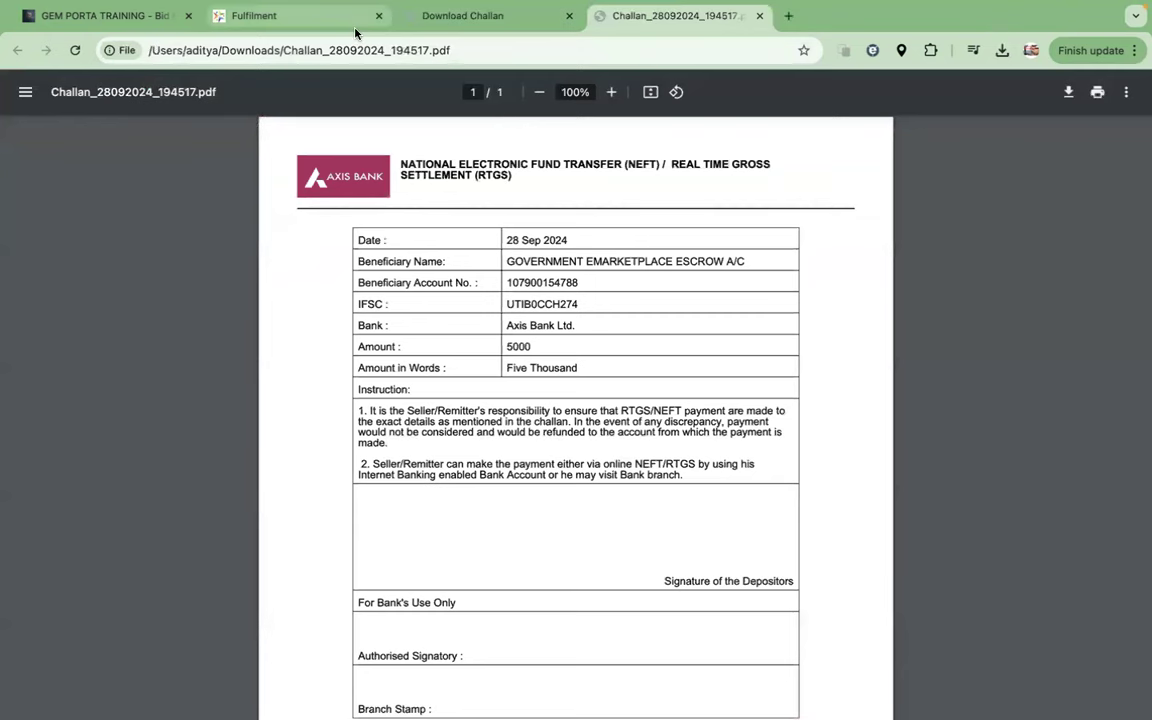
# Step: Highlight GeM's account number, bank name and IFSC and compare them with the challan's beneficiary details
pyautogui.click(311, 15)
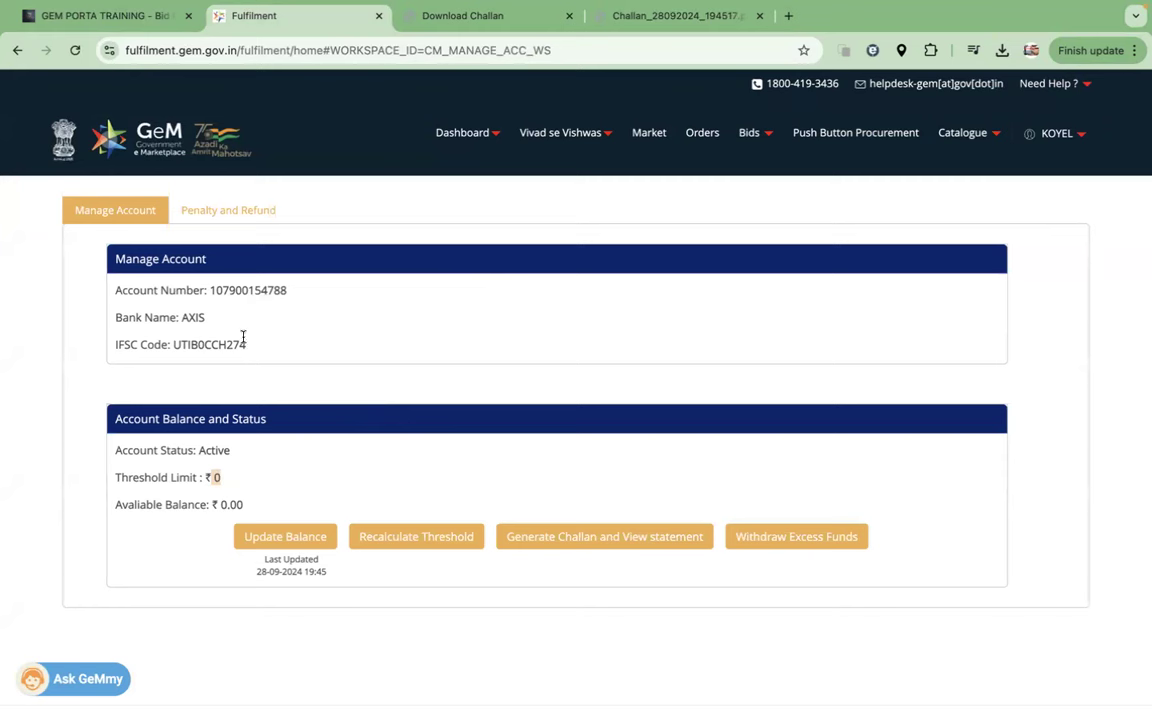
pyautogui.moveTo(116, 288); pyautogui.dragTo(234, 359)
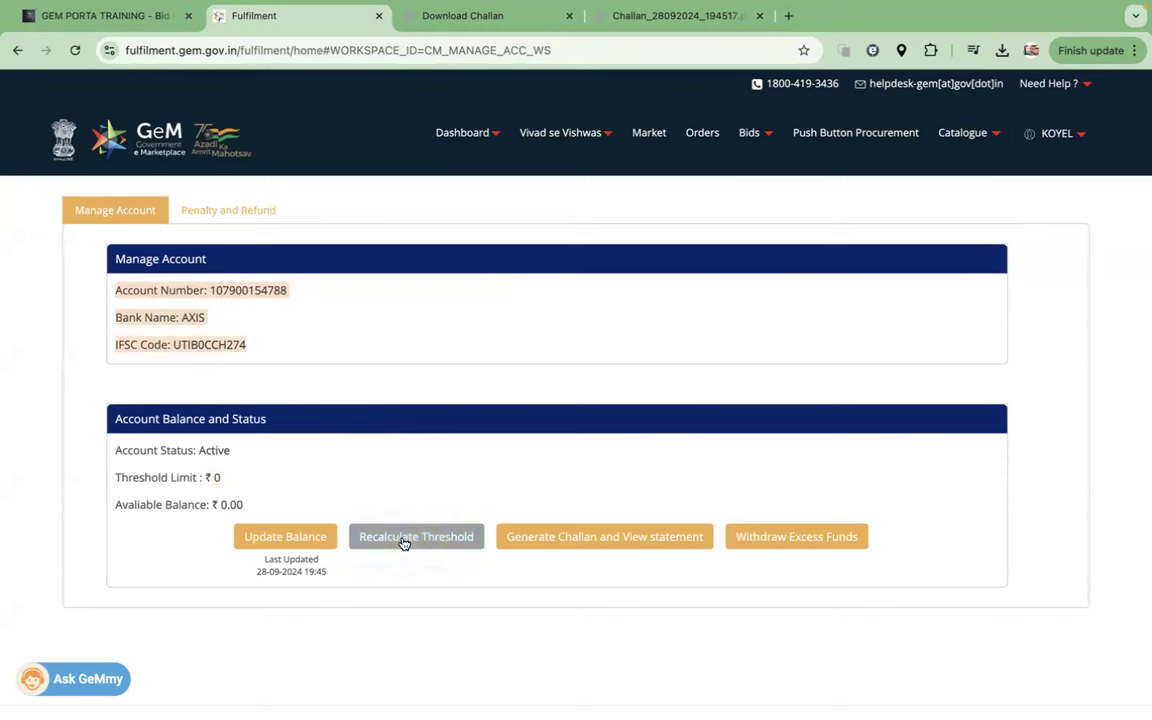
pyautogui.click(288, 537)
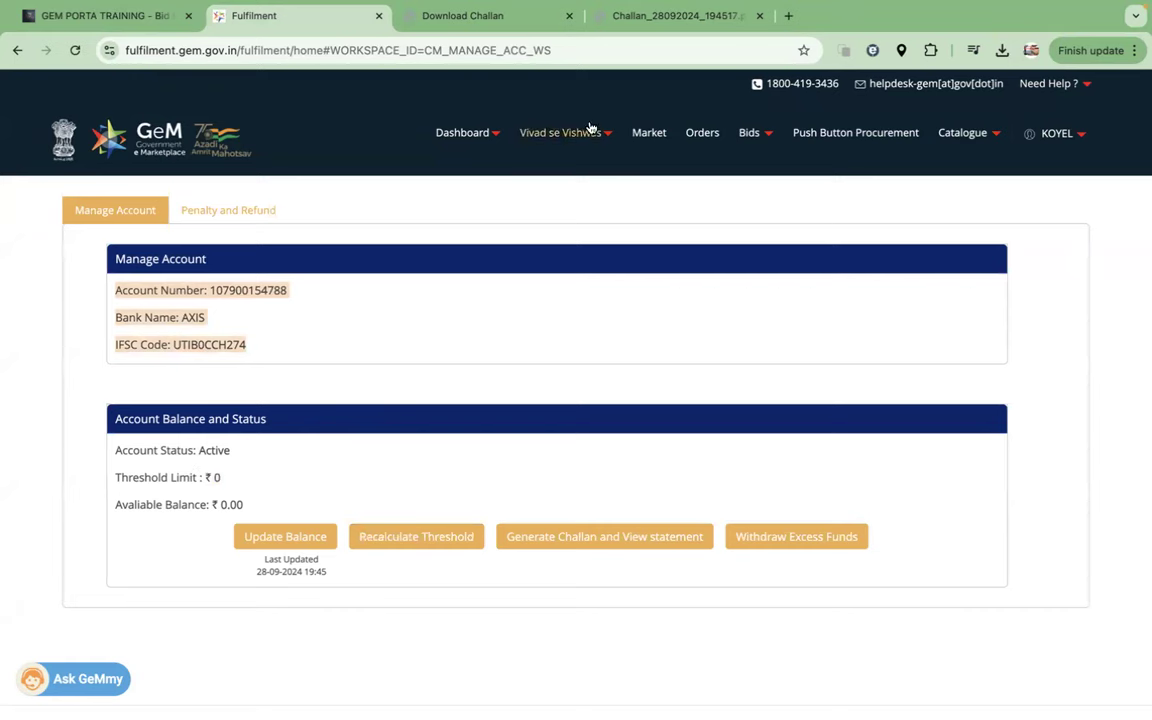
pyautogui.click(672, 16)
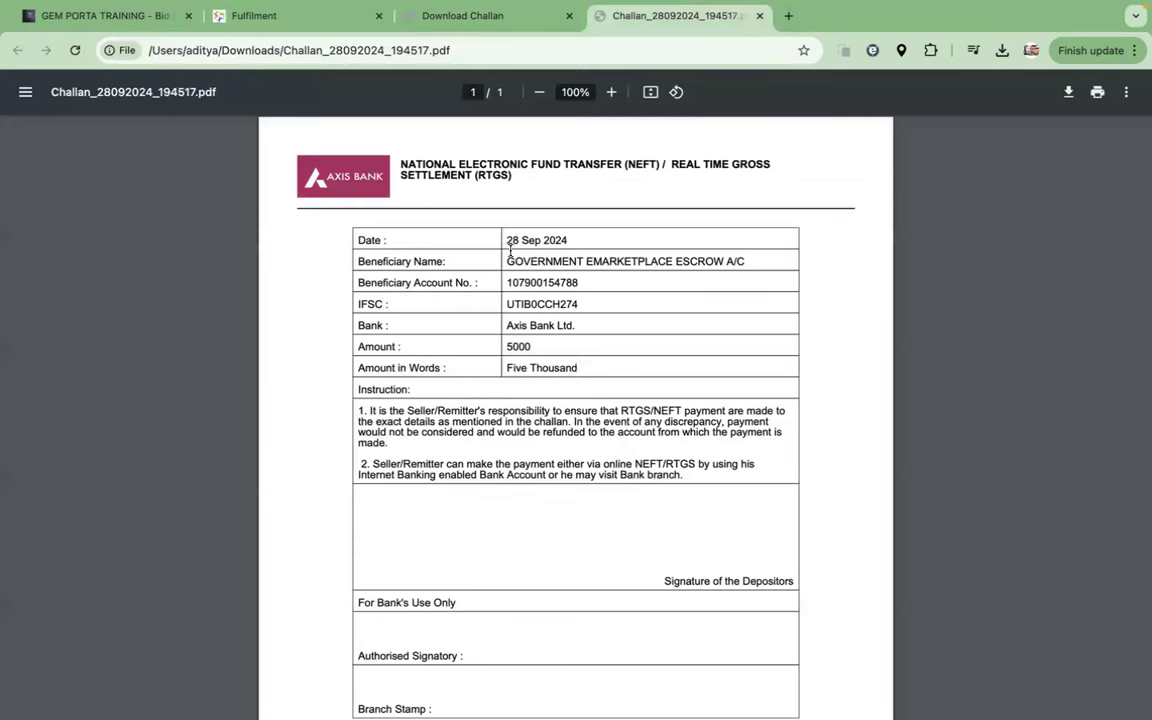
pyautogui.moveTo(505, 246); pyautogui.dragTo(572, 327)
pyautogui.click(301, 26)
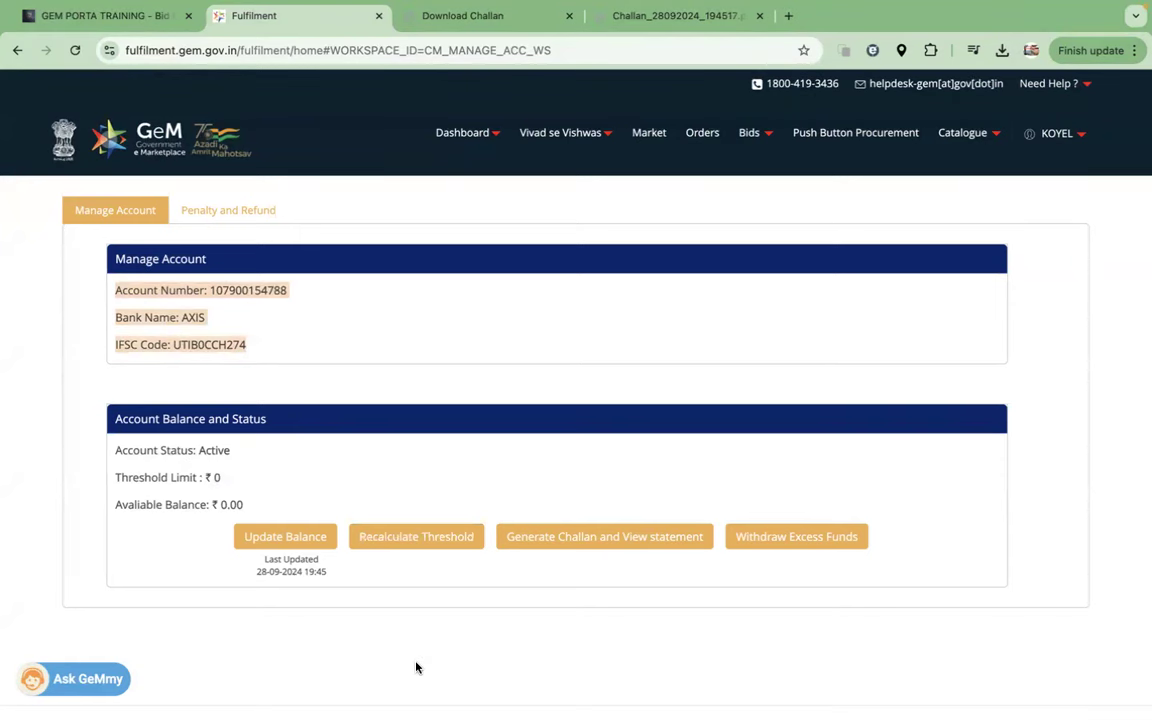
# Step: Close the Download Challan and challan PDF tabs, leaving GeM's Manage Account page with its 0.00 balance
pyautogui.click(569, 16)
pyautogui.click(569, 16)
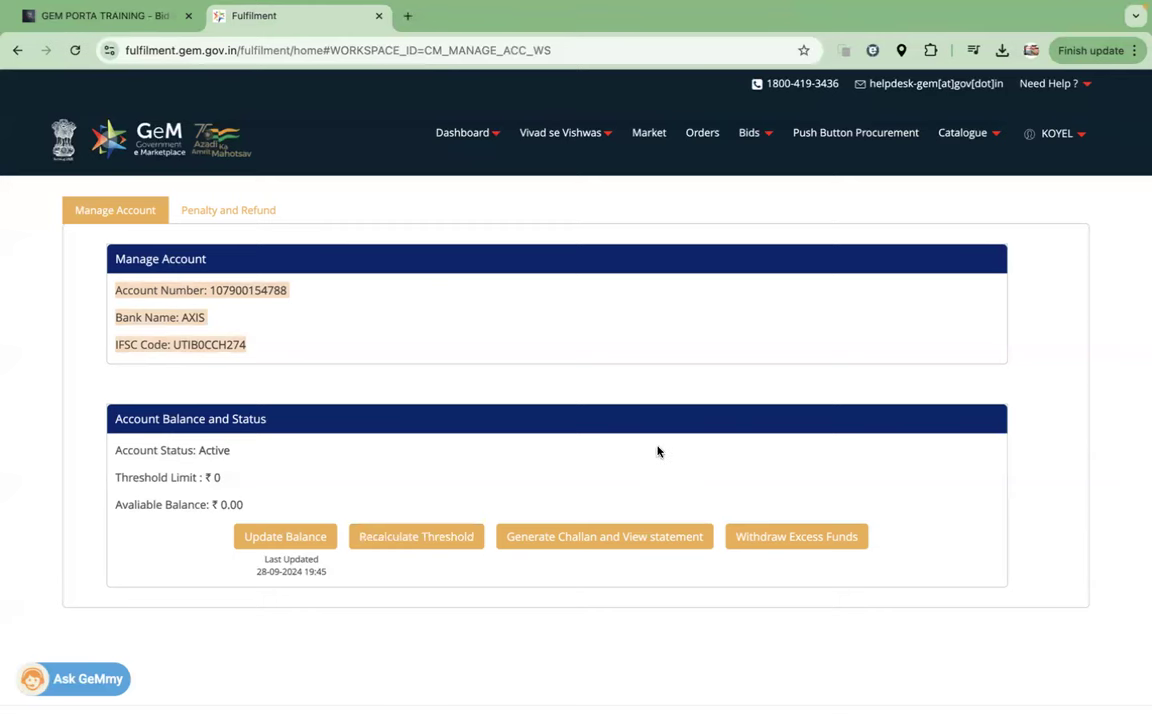
pyautogui.scroll(-5, 658, 450)
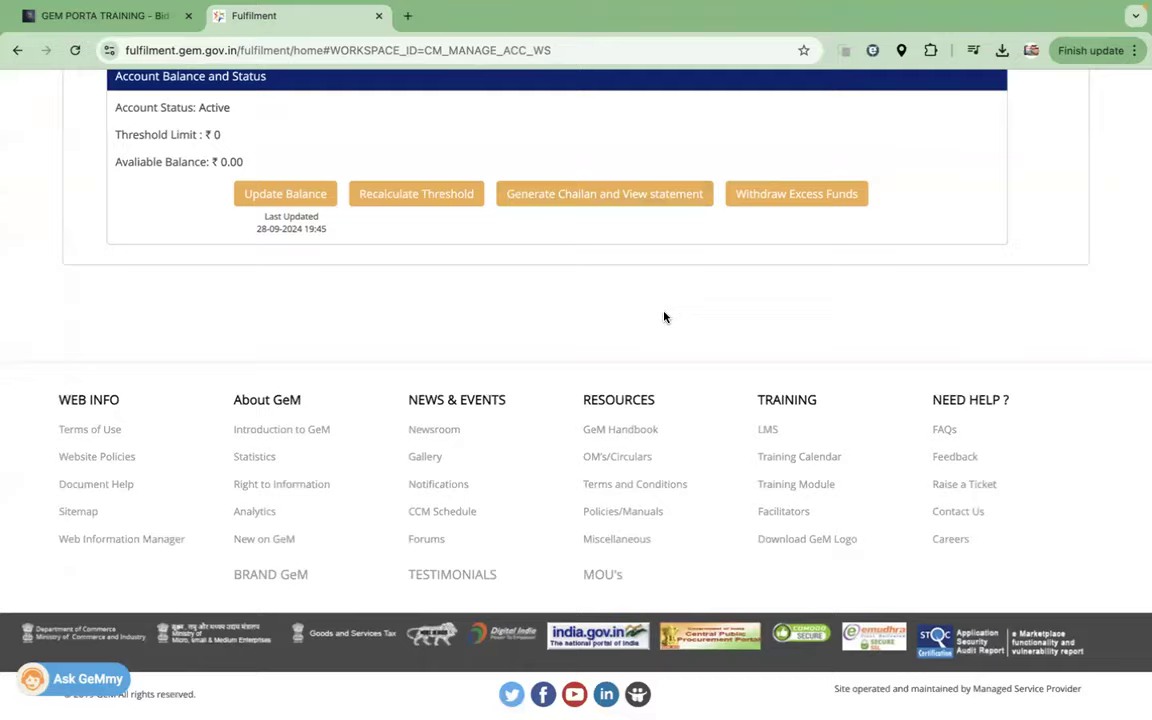
pyautogui.scroll(5, 664, 317)
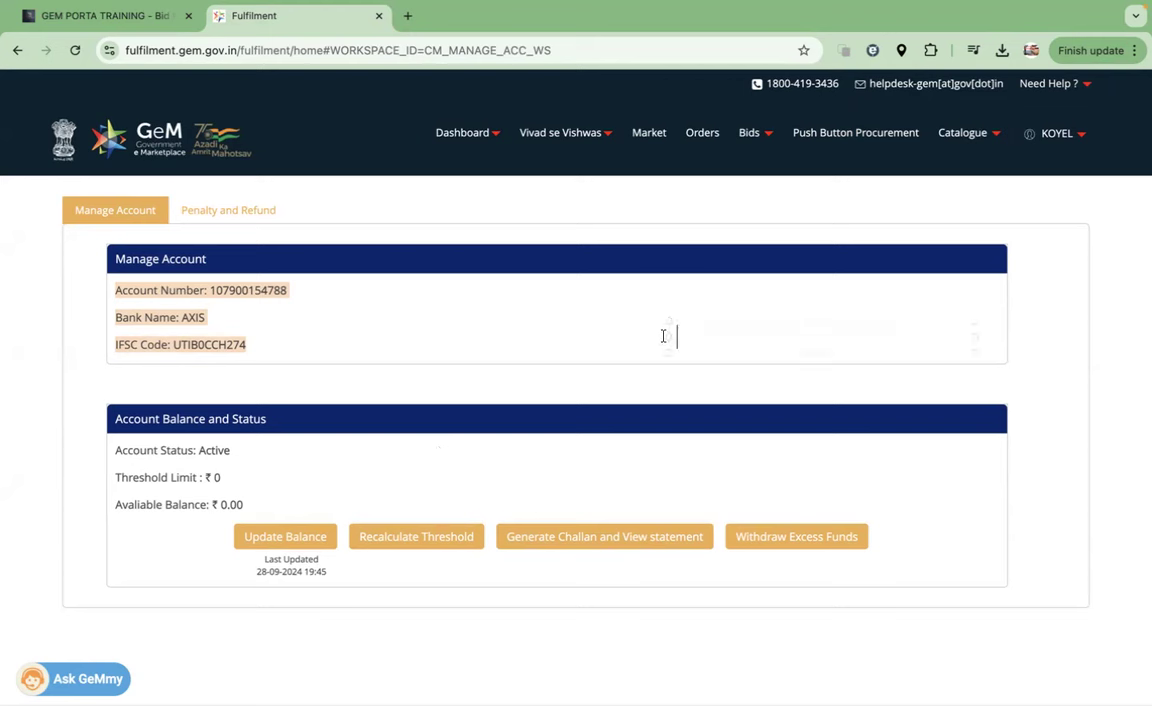
# Step: Type the red note 'PRODUCT LISTING - PAIR , CLONE AND NEW' with 'SERVICE LISTING' on the next line
pyautogui.write('PRODUCT LISTING')
pyautogui.press('Return')
pyautogui.write('SERVICE LISTING')
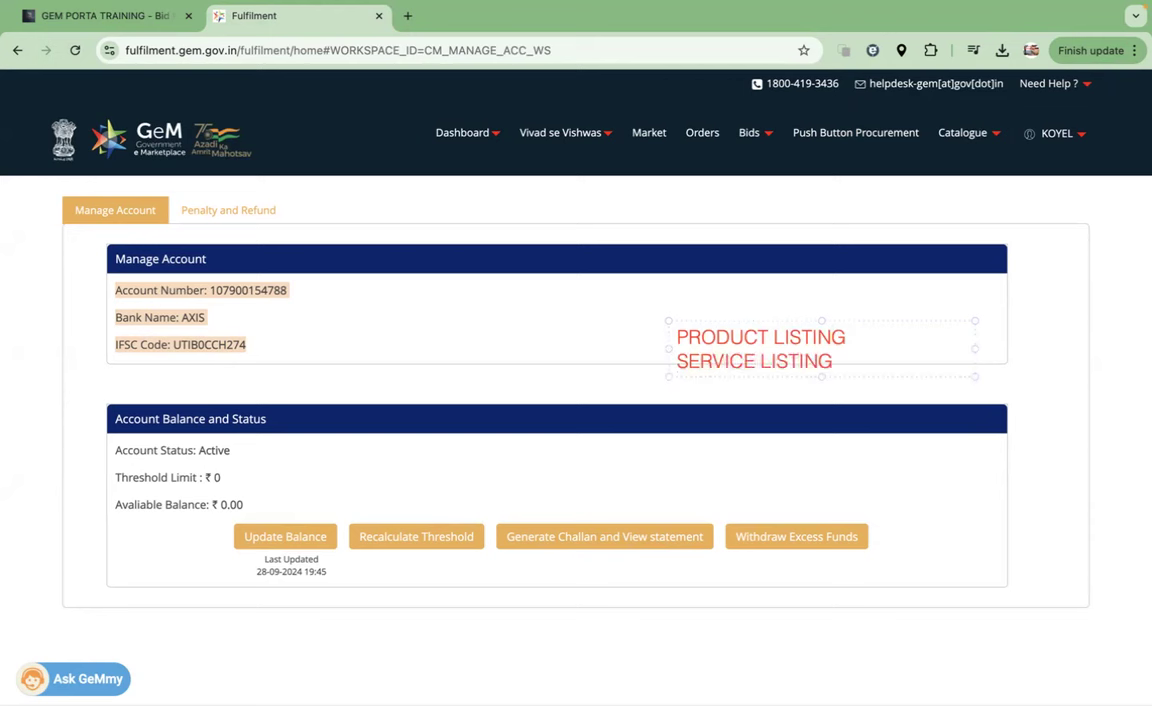
pyautogui.click(877, 329)
pyautogui.write('- PAIR , CLONE ')
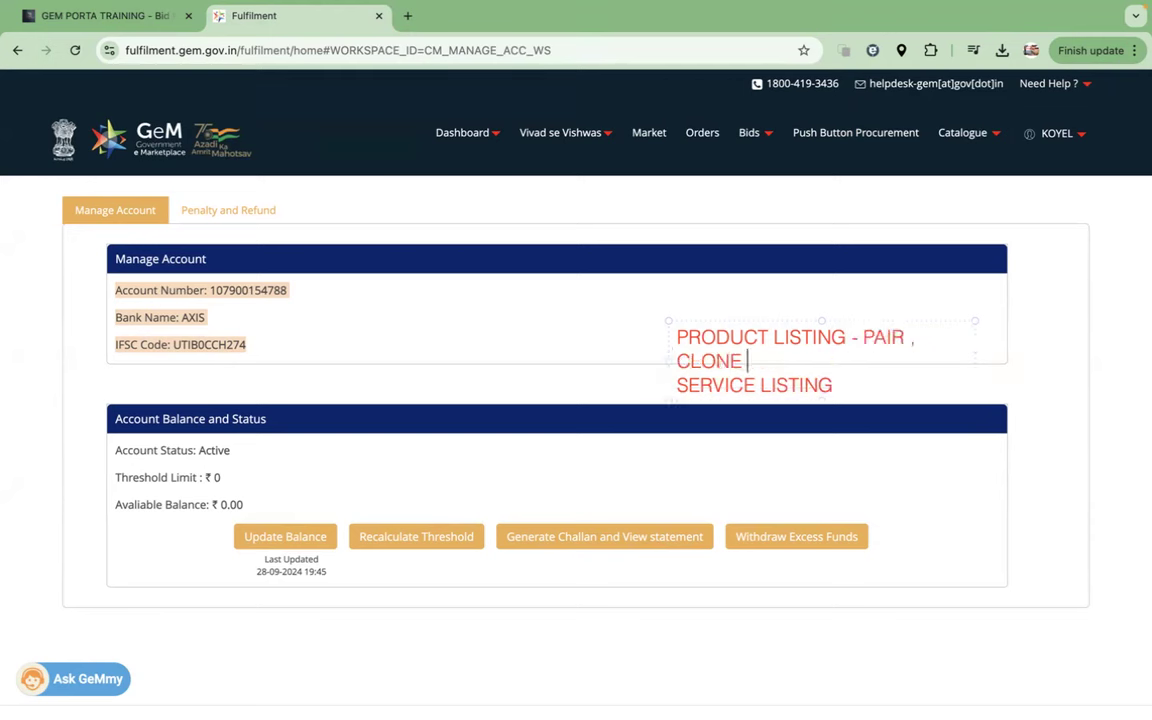
pyautogui.write('AND NEW')
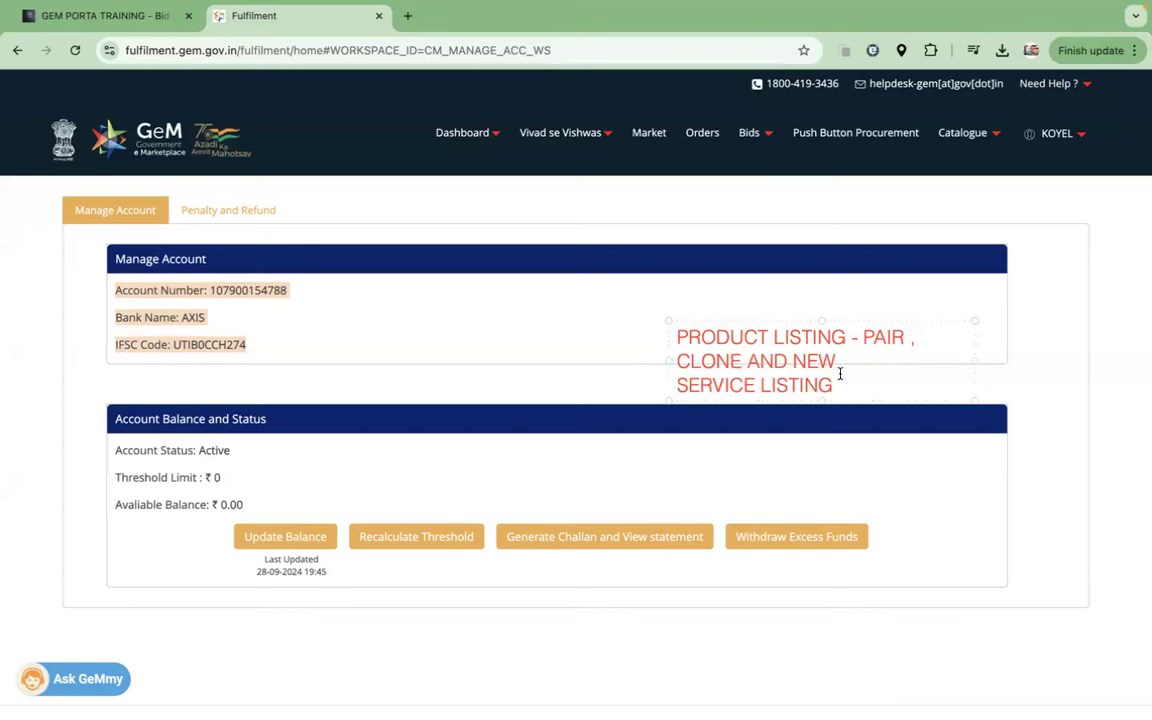
# Step: Move the note beside the account details and adjust the punctuation after PAIR
pyautogui.moveTo(821, 400); pyautogui.dragTo(821, 452)
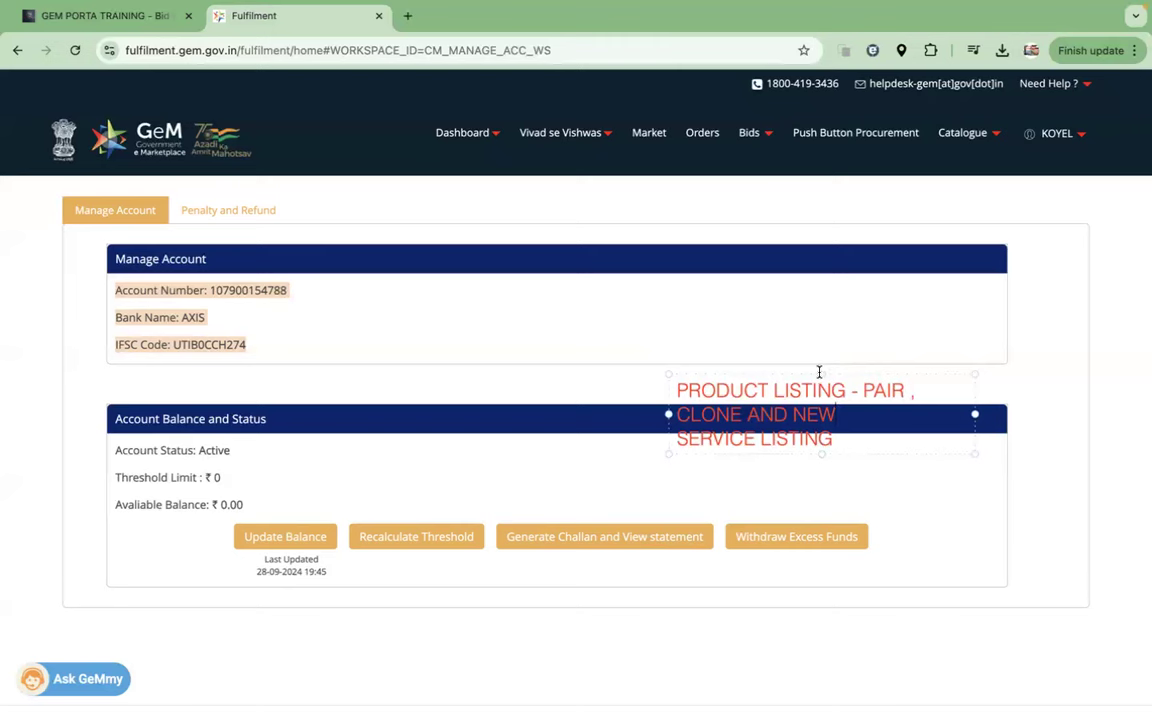
pyautogui.moveTo(824, 372); pyautogui.dragTo(906, 305)
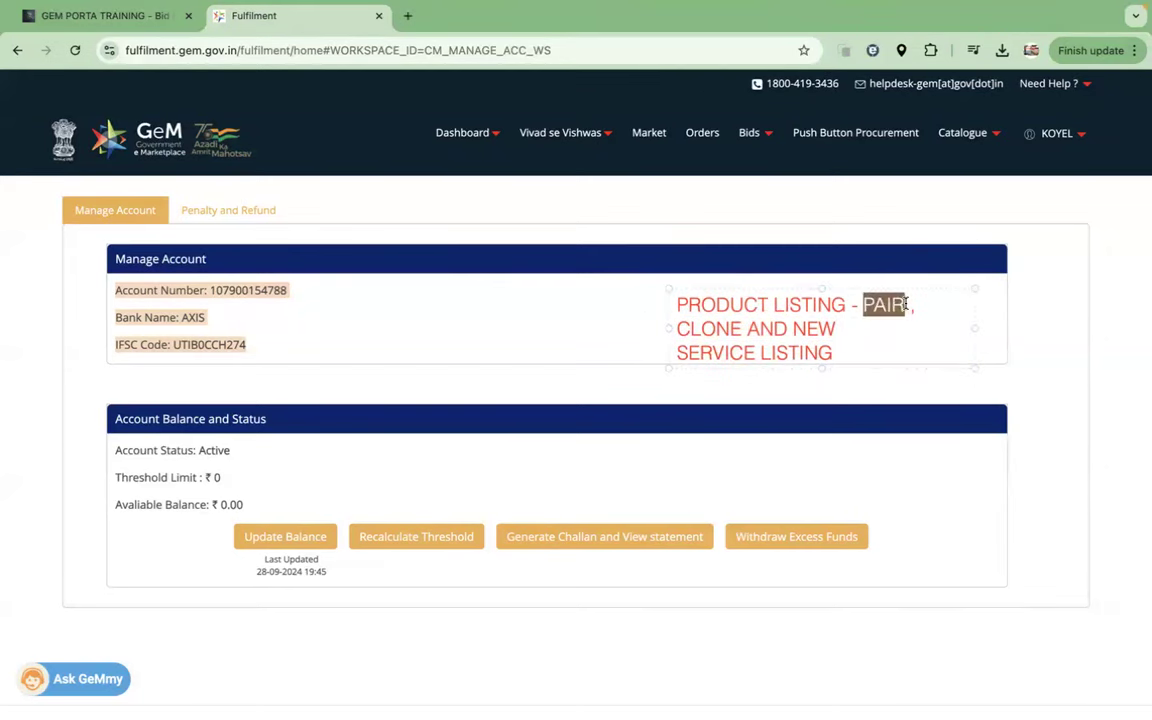
pyautogui.moveTo(836, 354); pyautogui.dragTo(669, 348)
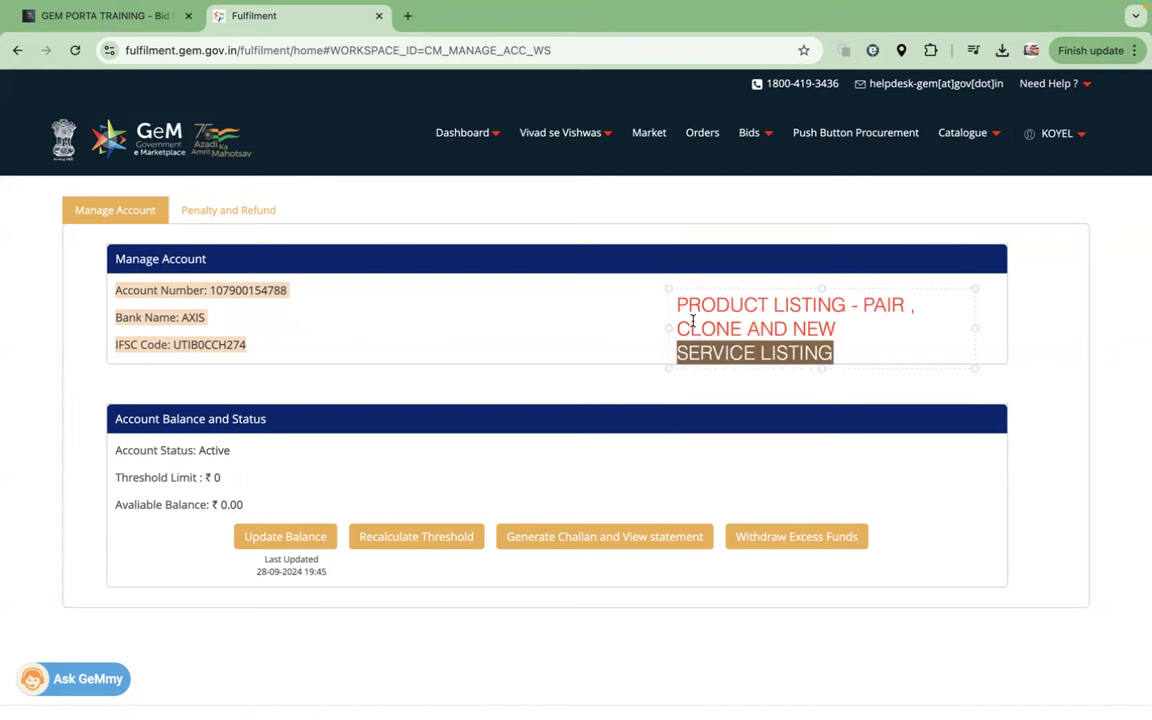
pyautogui.click(690, 328)
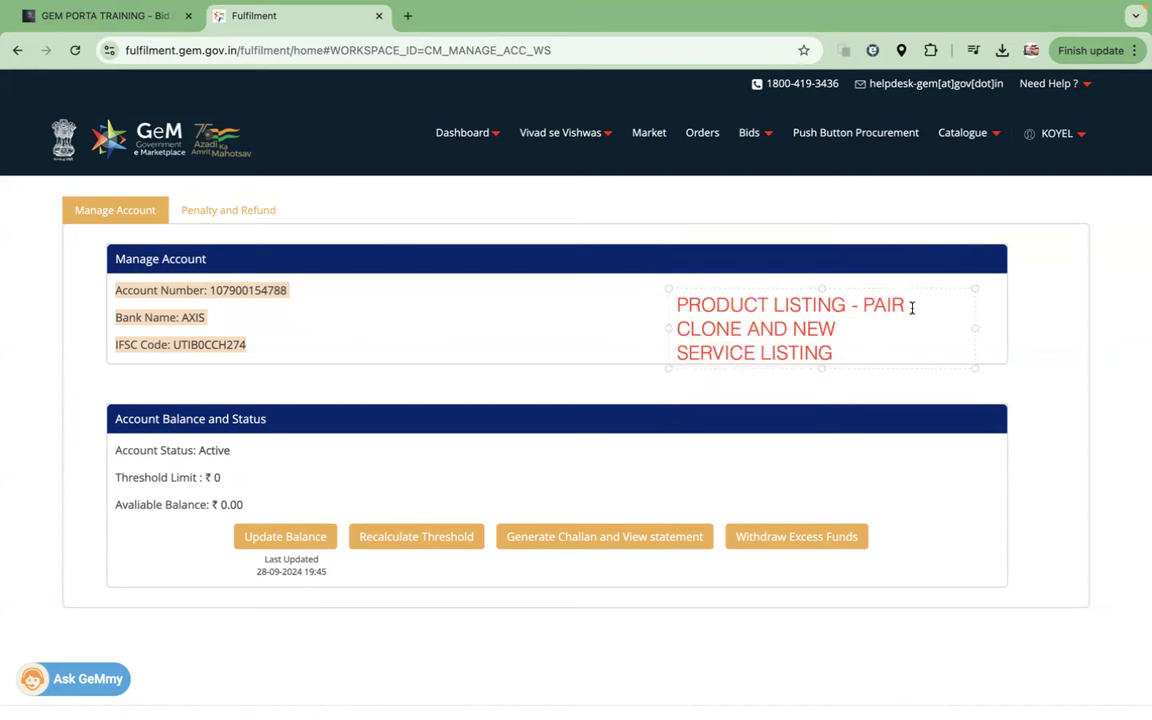
pyautogui.moveTo(913, 303); pyautogui.dragTo(667, 296)
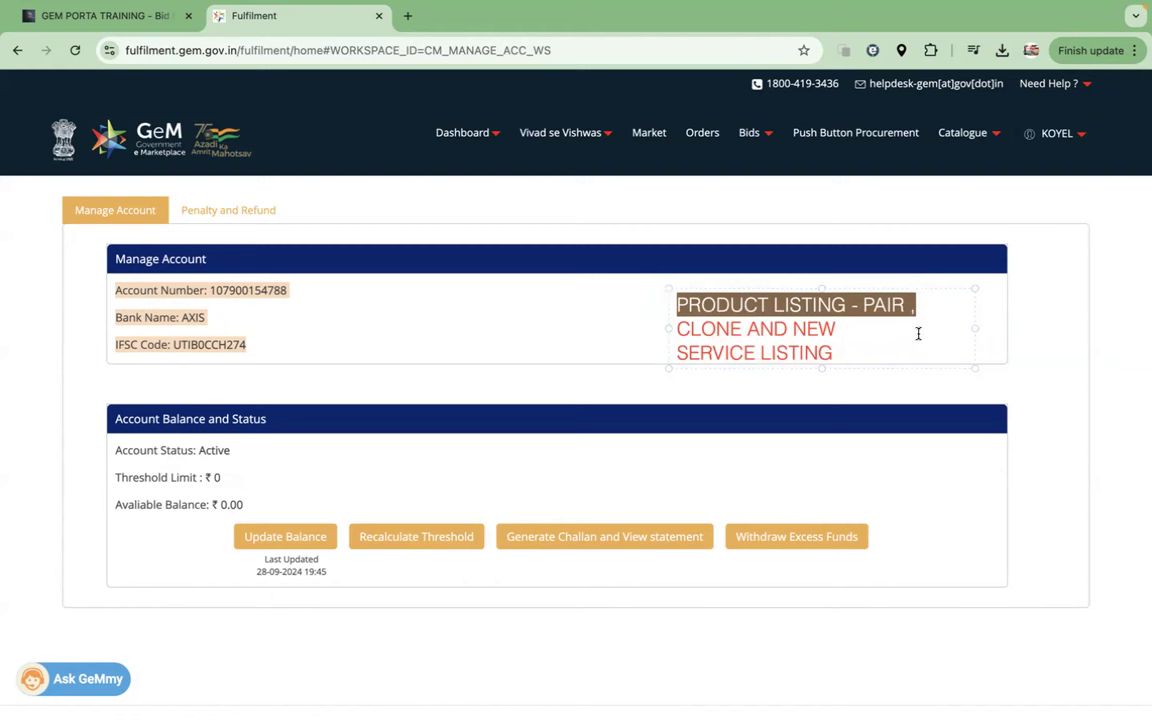
pyautogui.click(897, 308)
pyautogui.moveTo(908, 305); pyautogui.dragTo(906, 305)
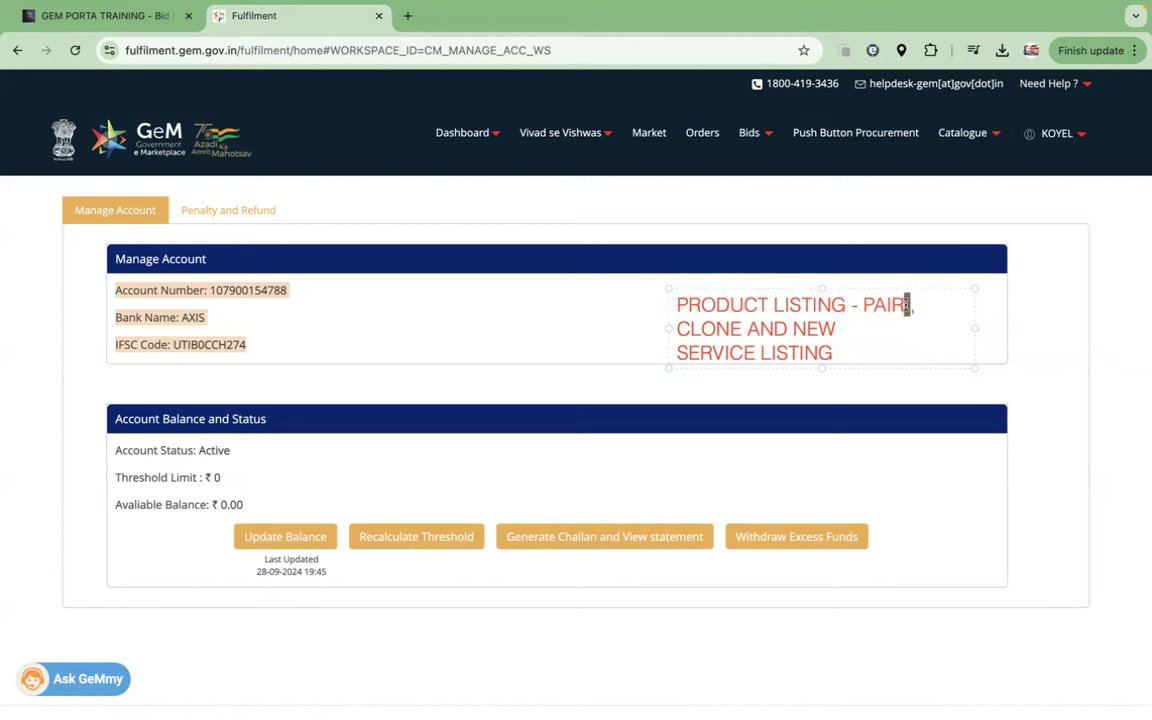
pyautogui.press('BackSpace')
pyautogui.hotkey('ctrl', 'z')
pyautogui.click(558, 375)
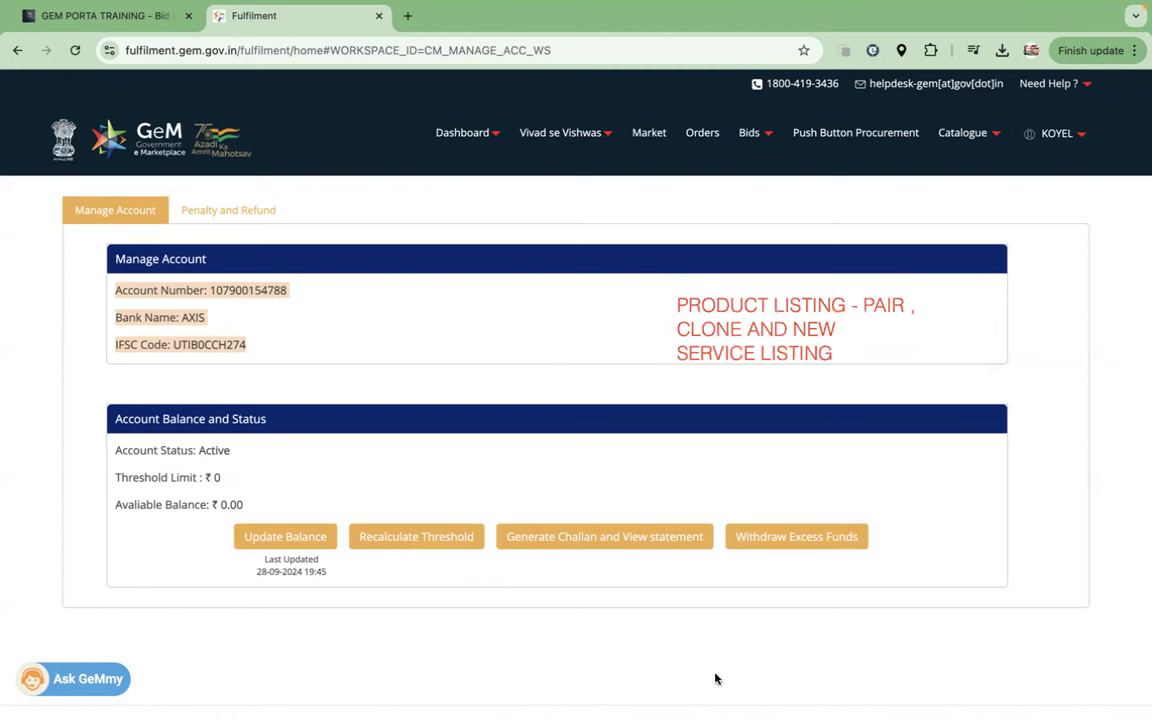